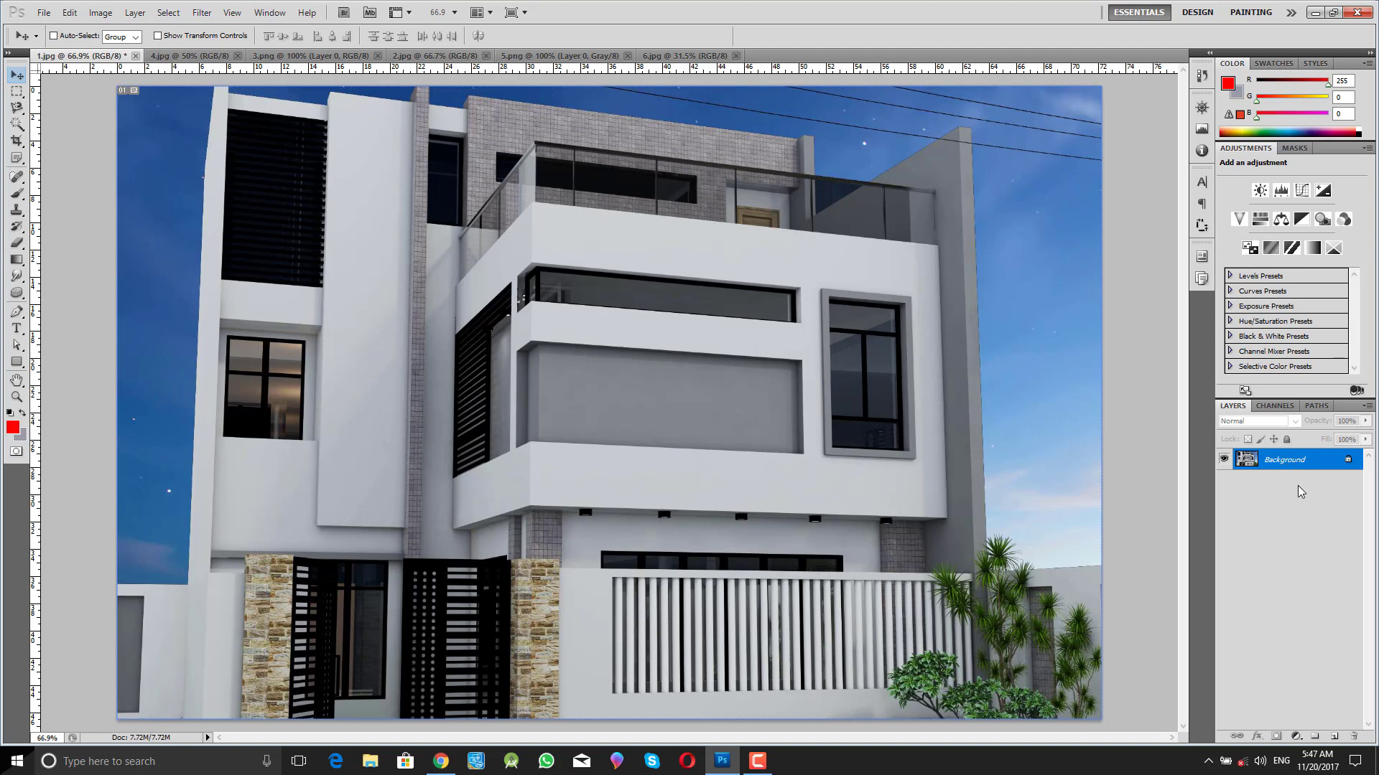
- Duplicate the Background layer of the house photo once and make the copy the active layer
{"action": "key", "text": "ctrl+j"}
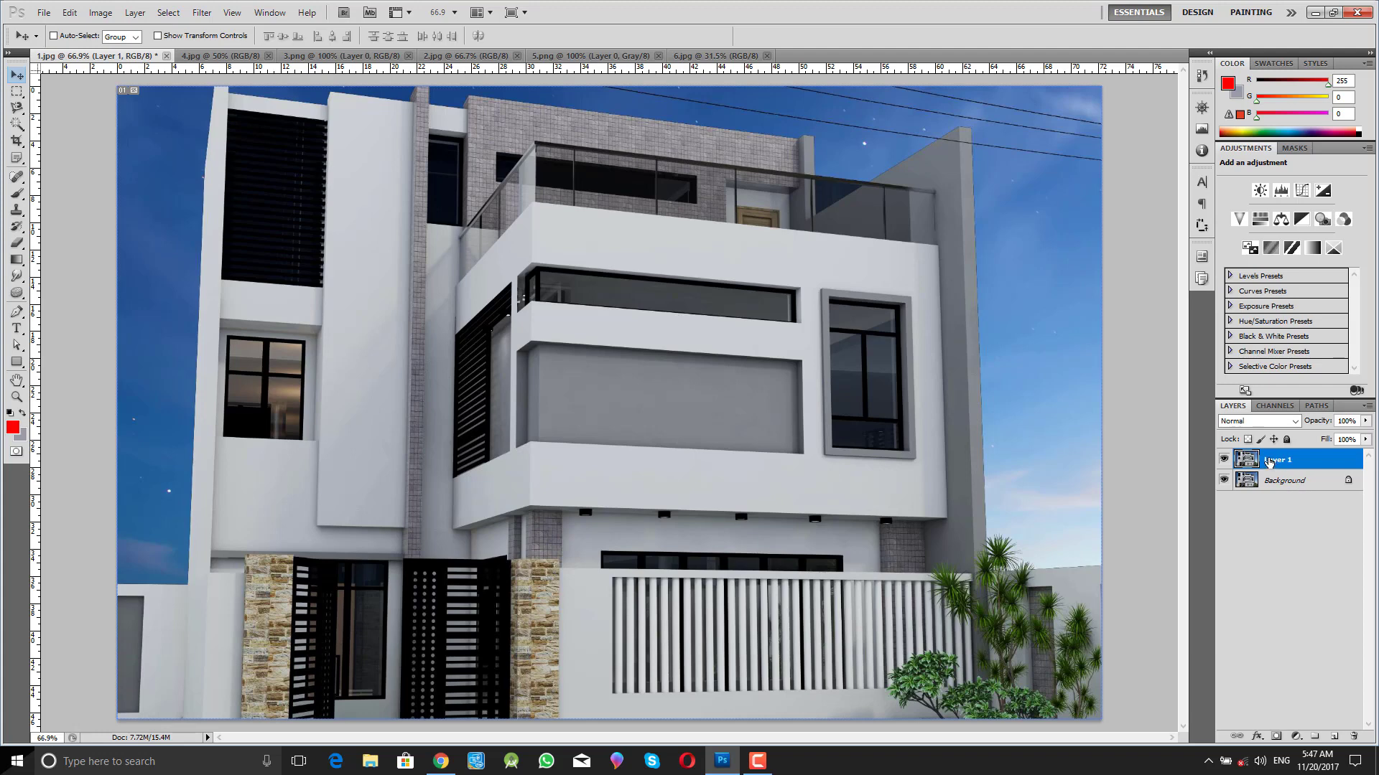
{"action": "key", "text": "ctrl+j"}
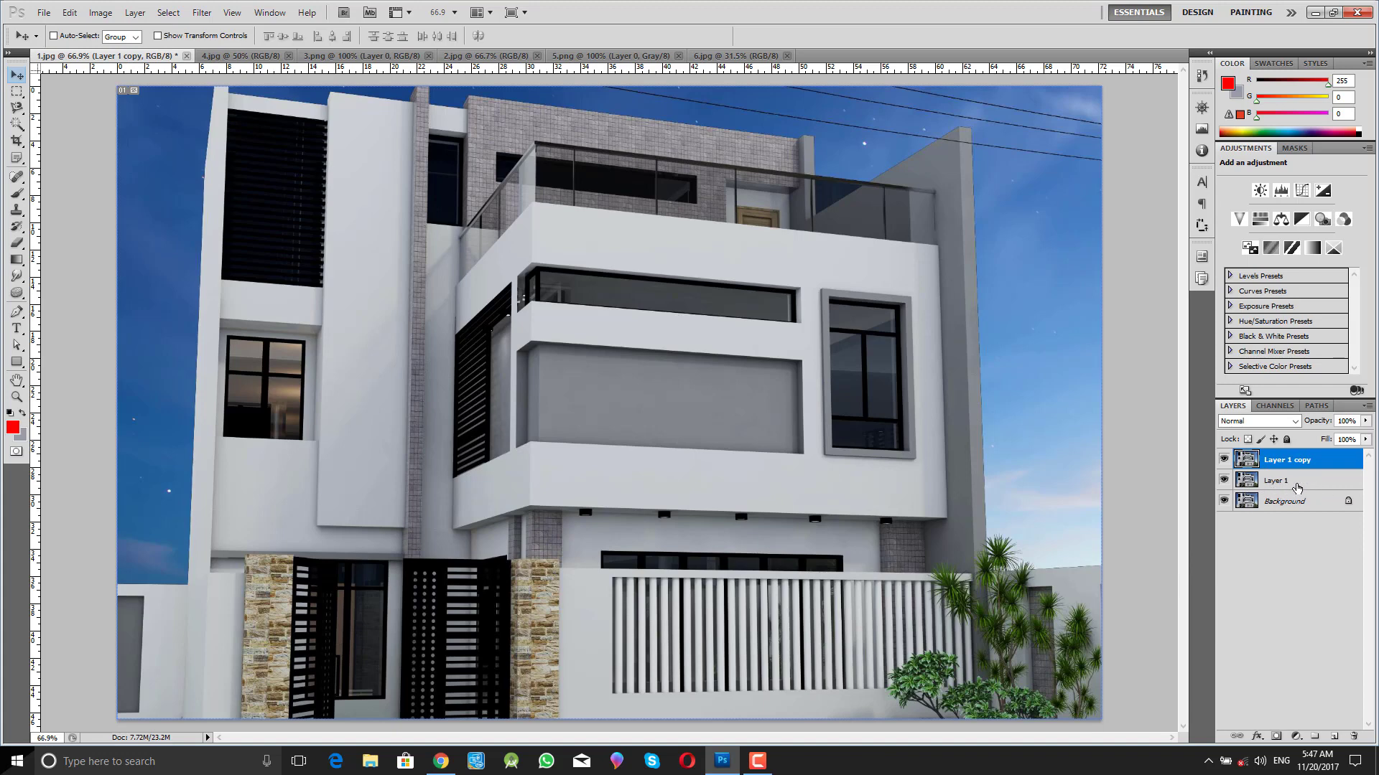
{"action": "key", "text": "ctrl+z"}
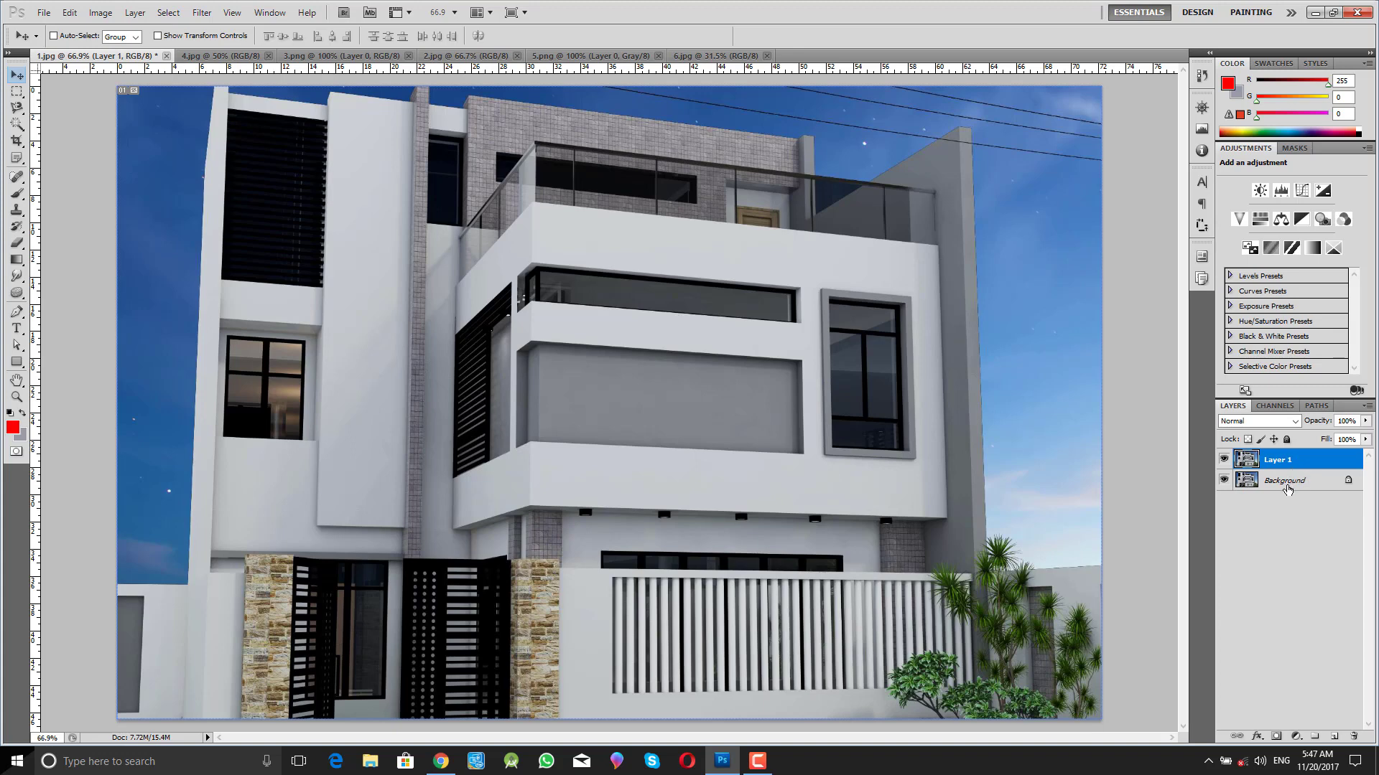
{"action": "left_click", "coordinate": [1287, 488]}
{"action": "left_click", "coordinate": [1282, 463]}
{"action": "left_click", "coordinate": [1285, 481]}
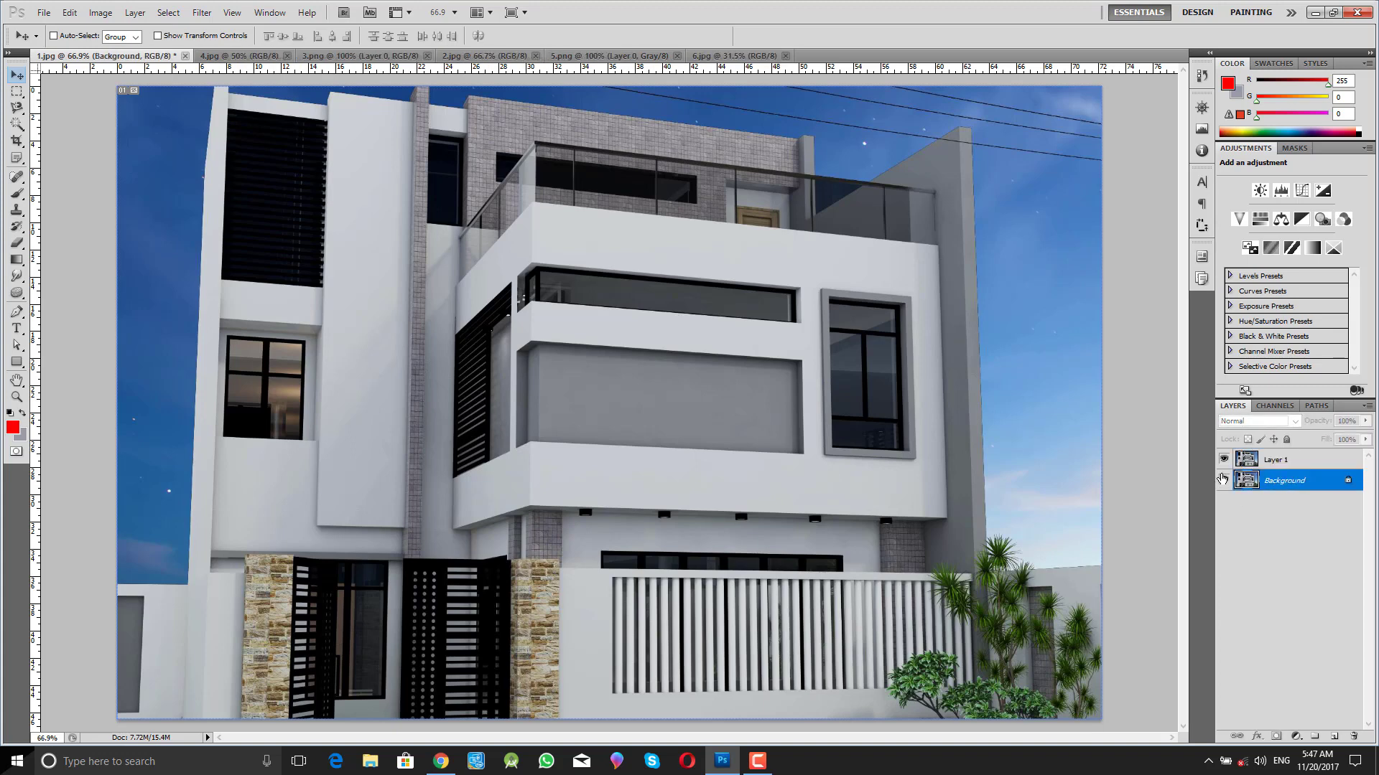
{"action": "left_click", "coordinate": [1278, 465]}
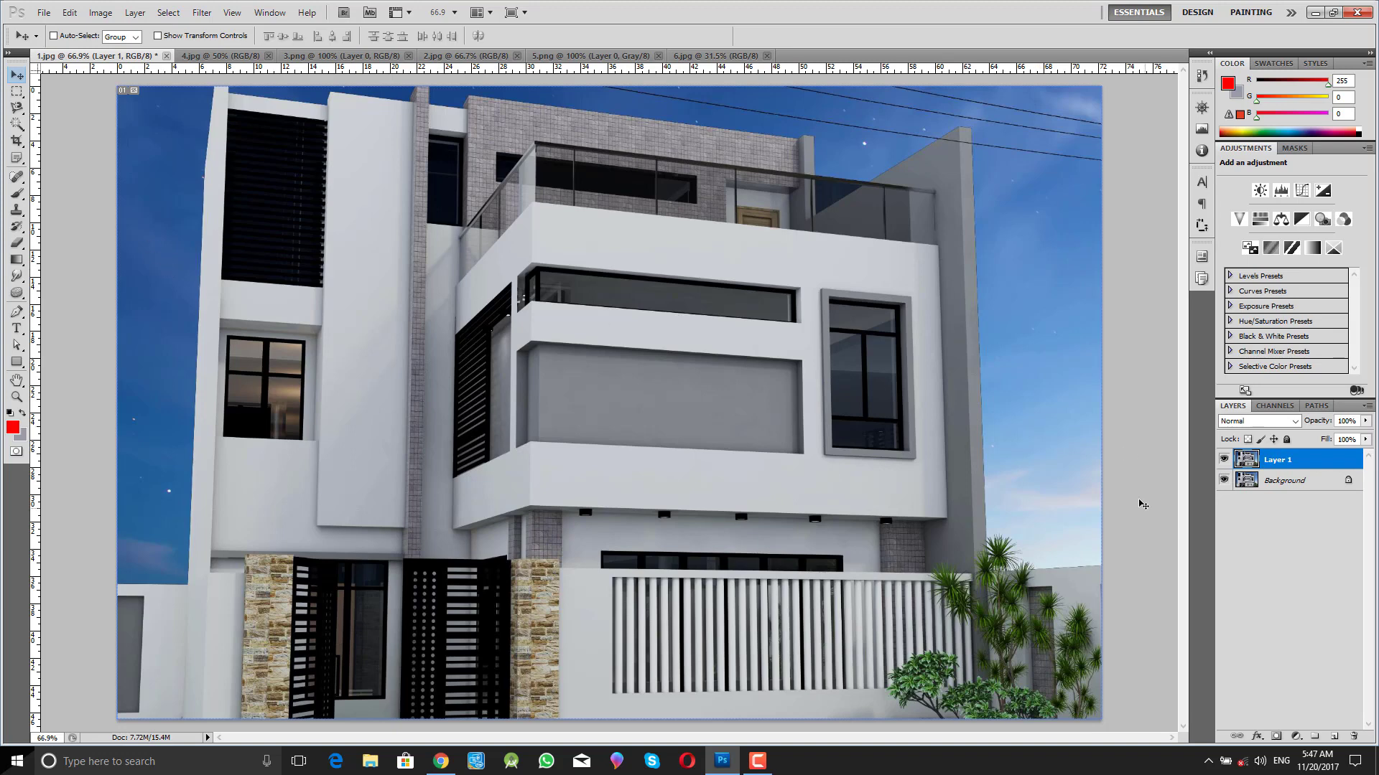
- Add a red rectangle shape covering the whole canvas directly above the Background layer, beneath the duplicate
{"action": "left_click", "coordinate": [1289, 486]}
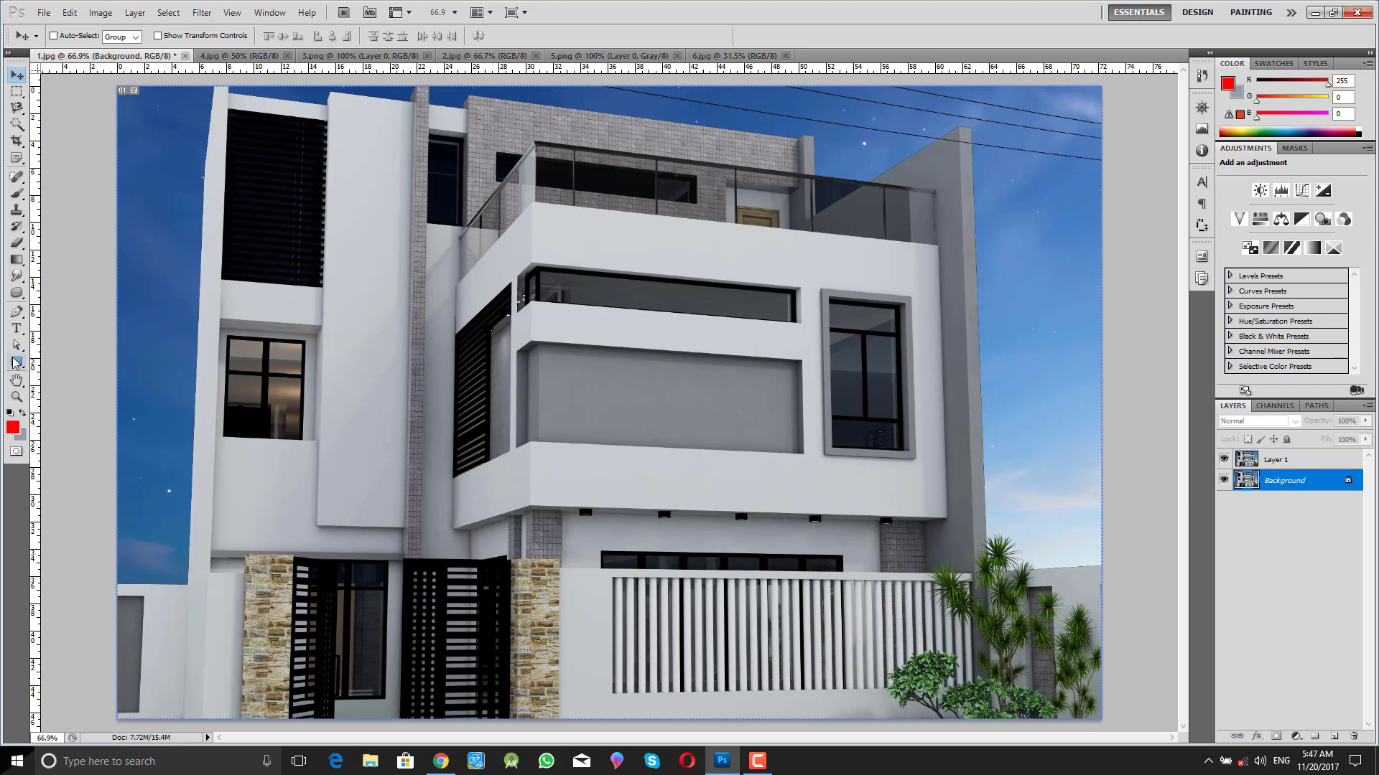
{"action": "left_click", "coordinate": [16, 364]}
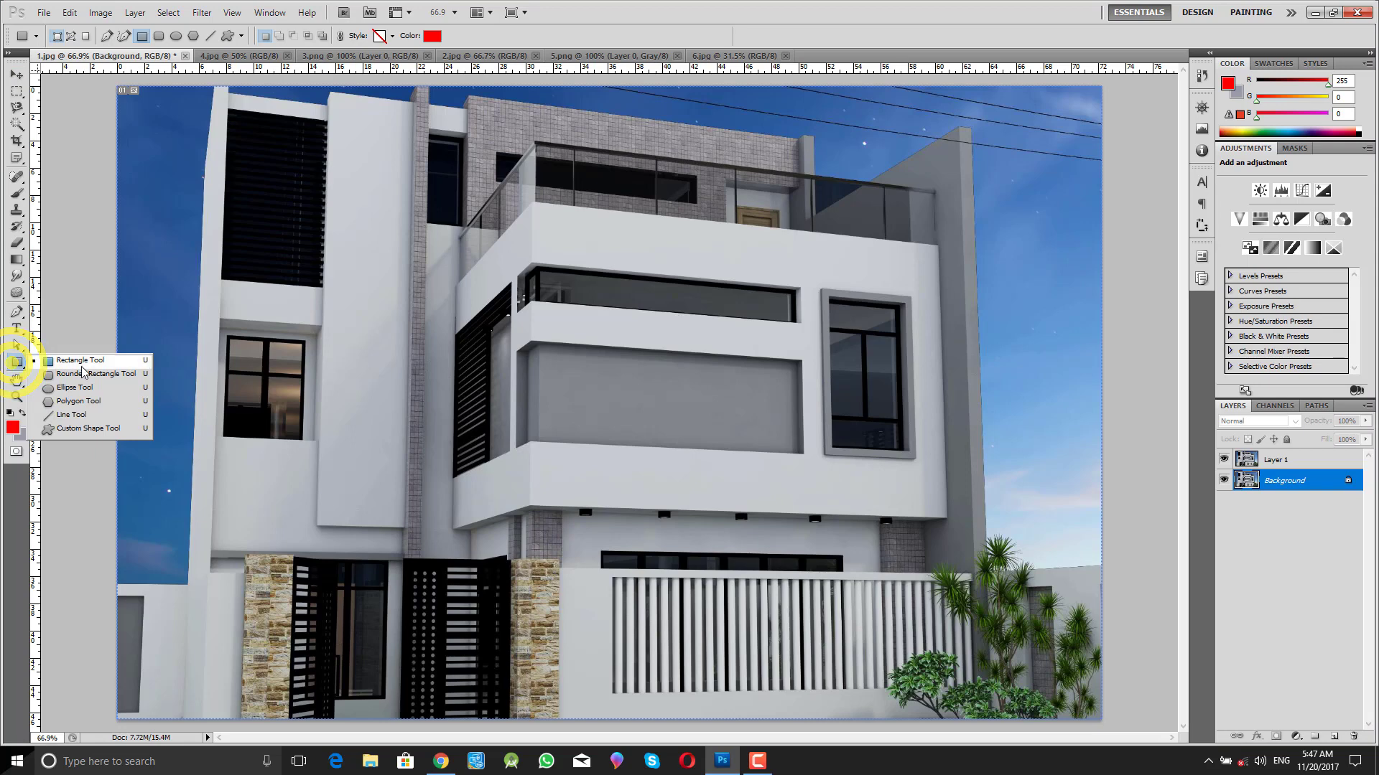
{"action": "left_click", "coordinate": [123, 362]}
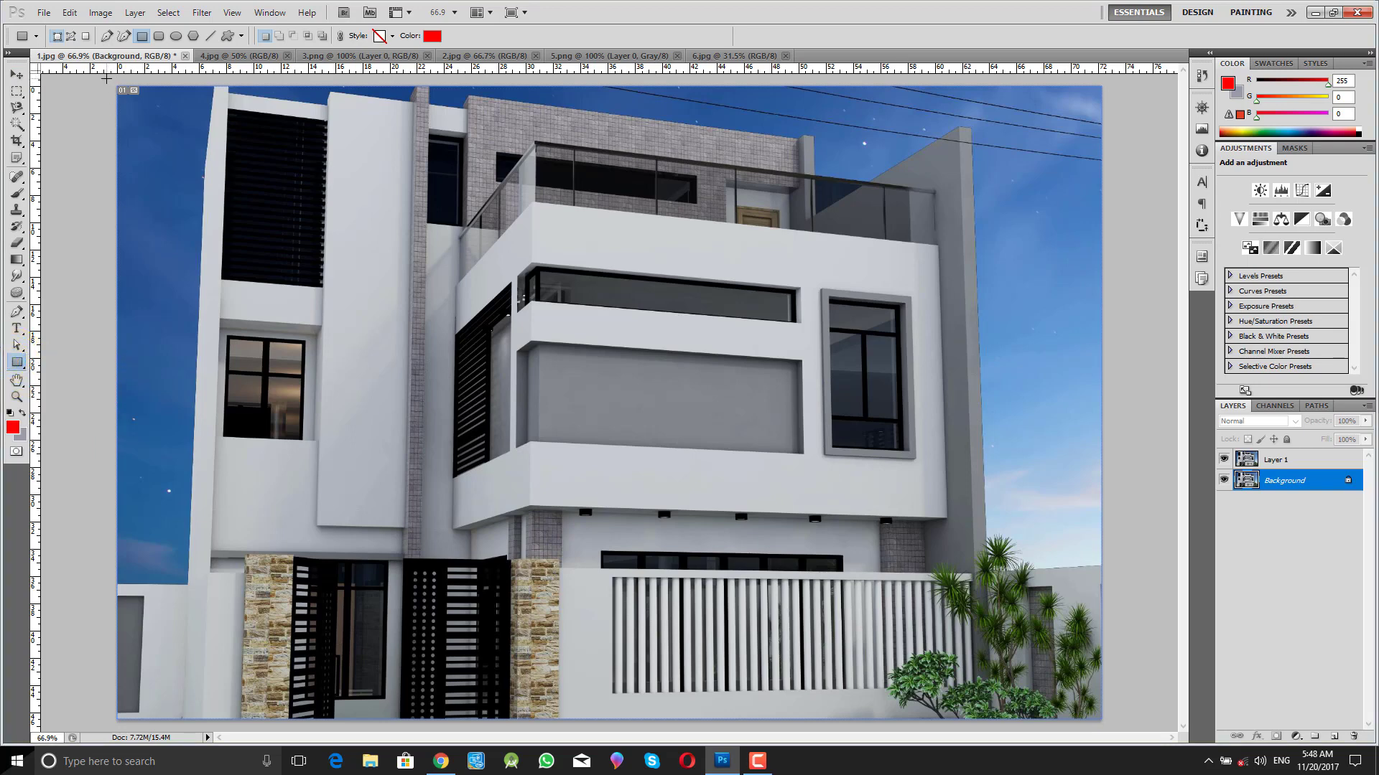
{"action": "left_click_drag", "start_coordinate": [107, 78], "coordinate": [1106, 727]}
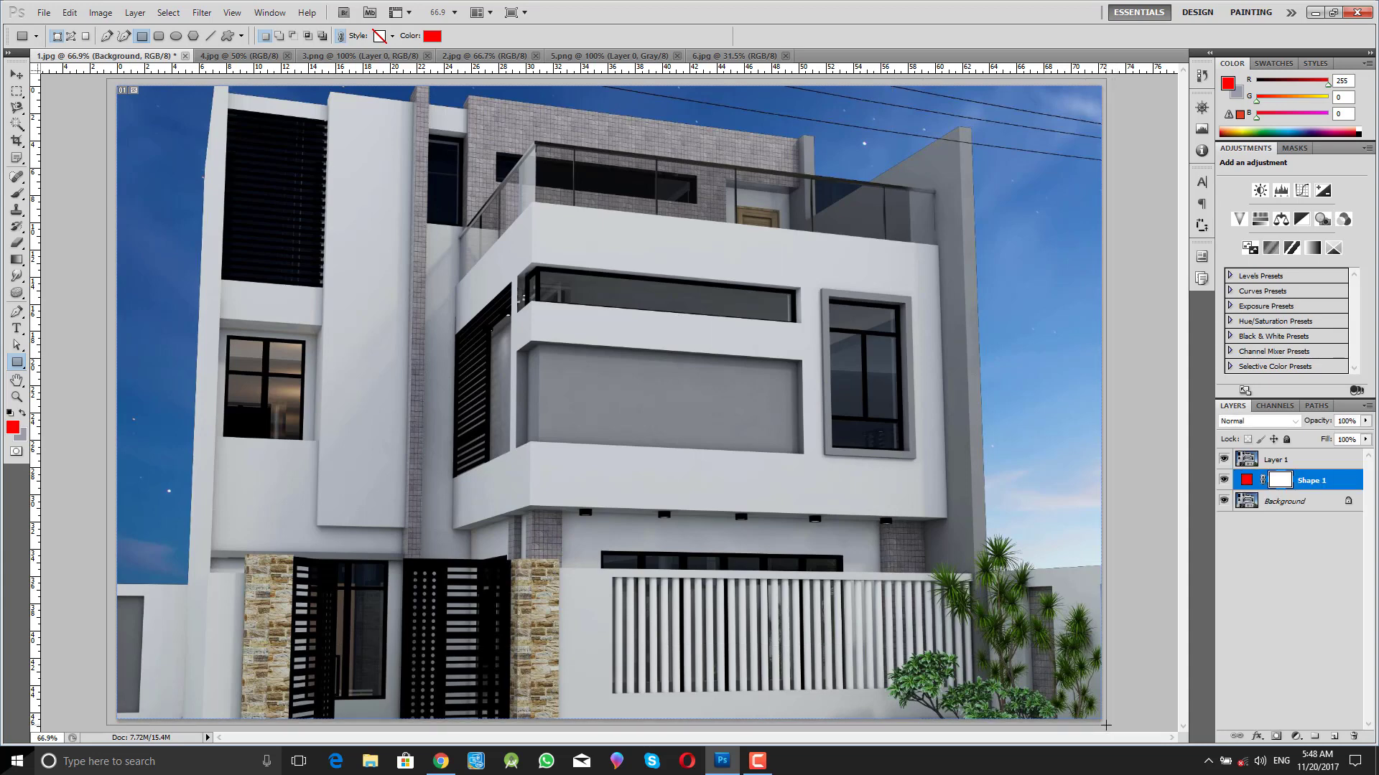
- On Layer 1, start a Polygonal Lasso outline of the sky along the right boundary wall and up the tall grey wall's edge
{"action": "left_click", "coordinate": [1274, 463]}
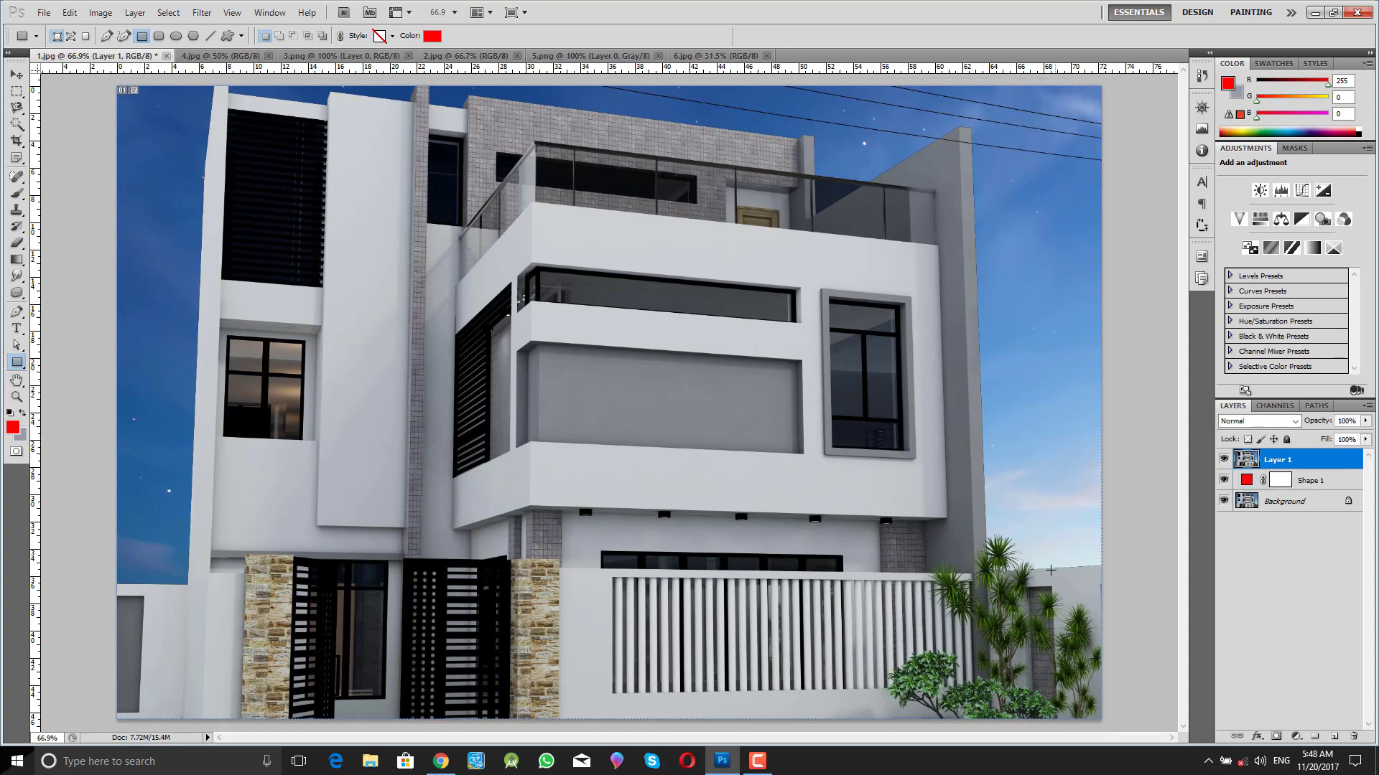
{"action": "key", "text": "z"}
{"action": "left_click_drag", "start_coordinate": [1137, 586], "coordinate": [1170, 593]}
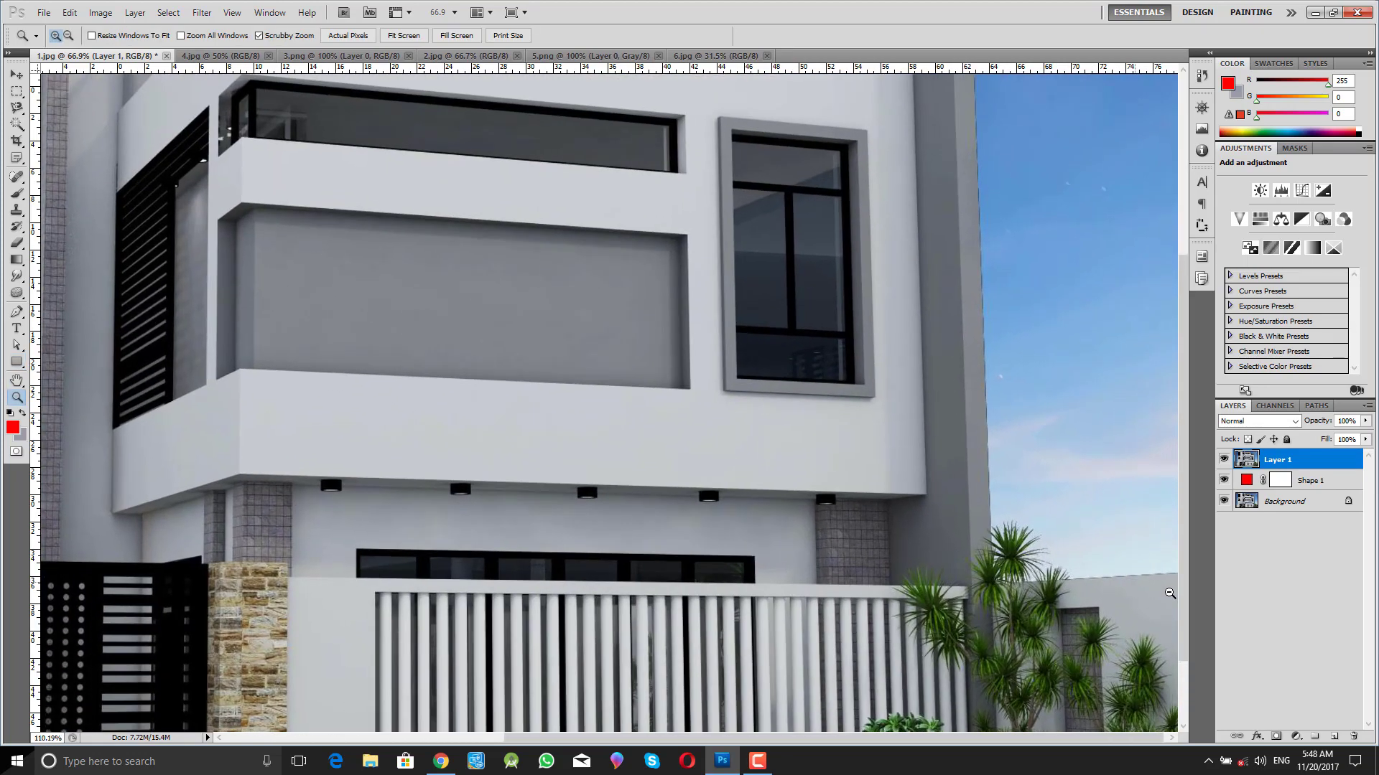
{"action": "left_click_drag", "start_coordinate": [870, 739], "coordinate": [1054, 738]}
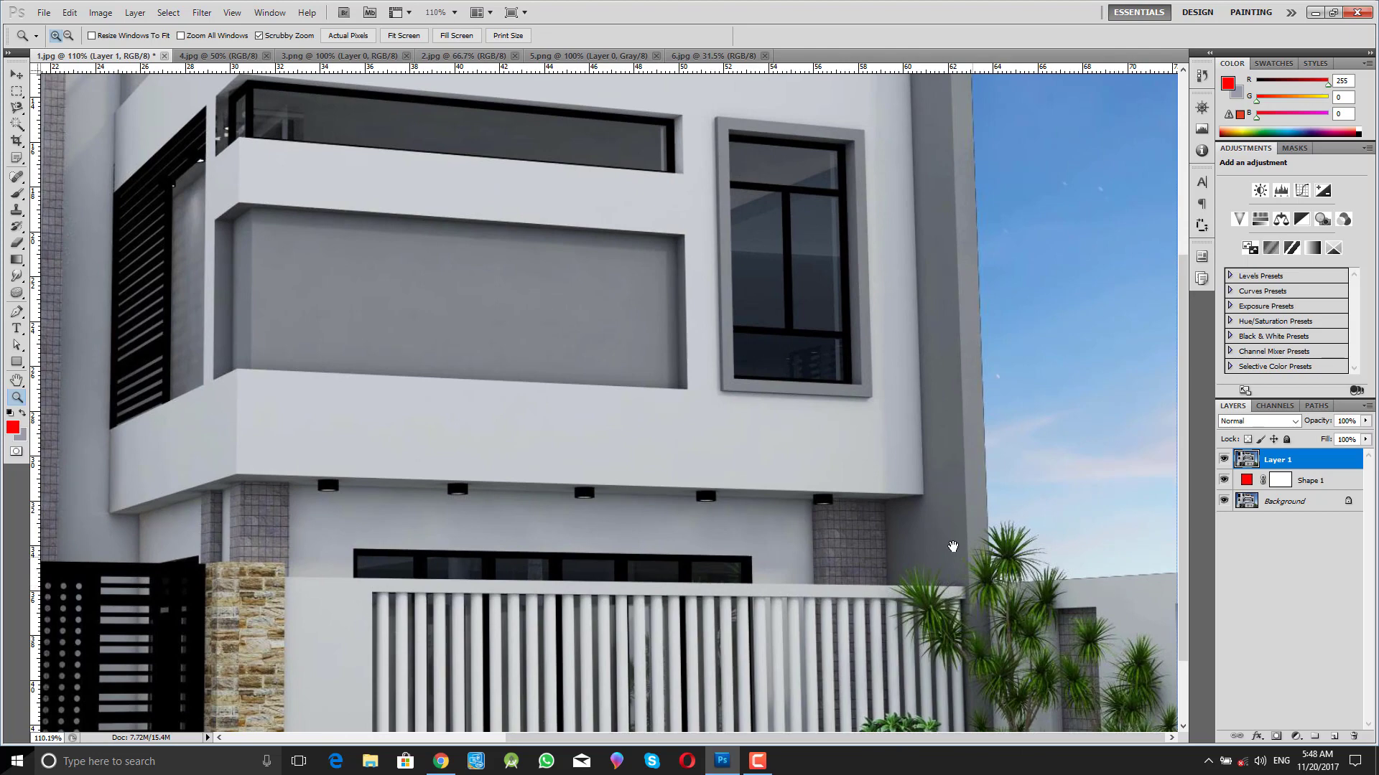
{"action": "key", "text": "h"}
{"action": "left_click_drag", "start_coordinate": [954, 547], "coordinate": [1221, 573]}
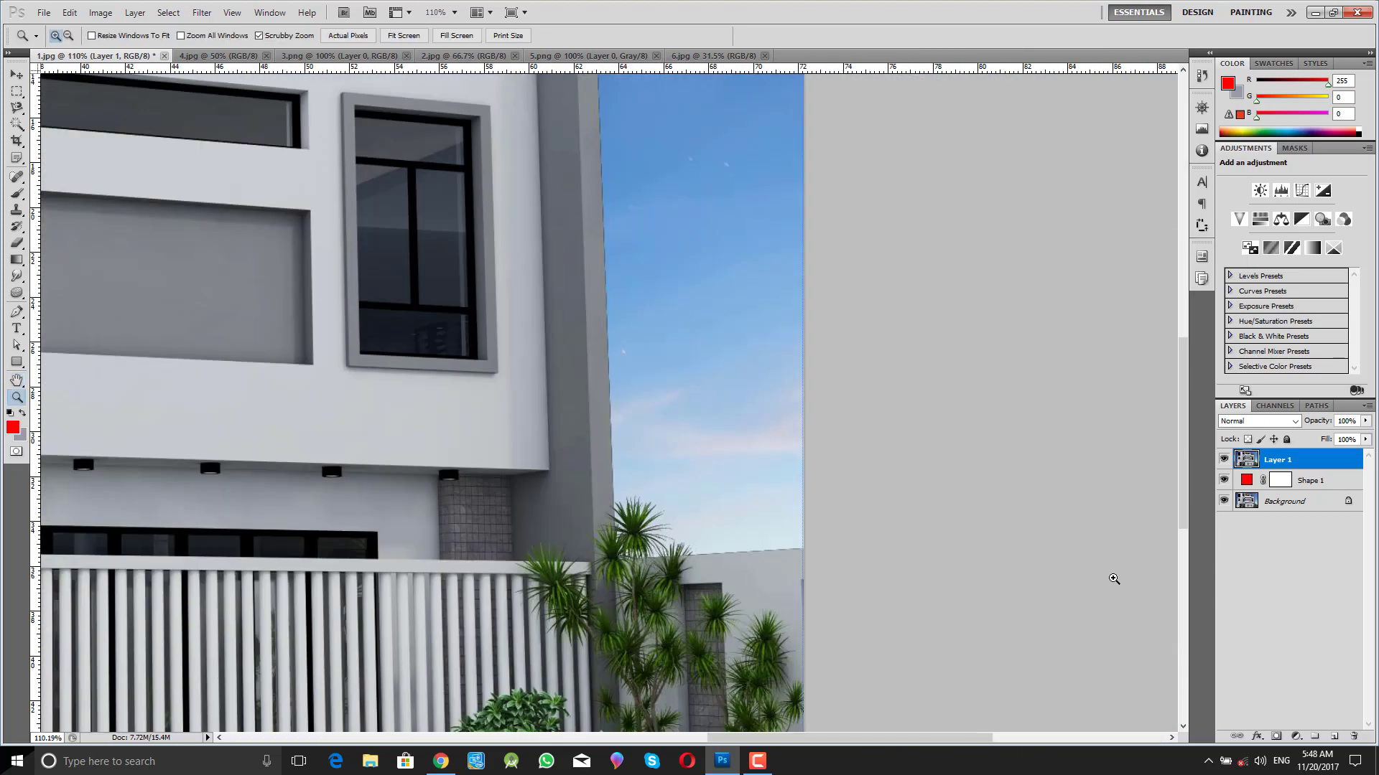
{"action": "left_click", "coordinate": [16, 106]}
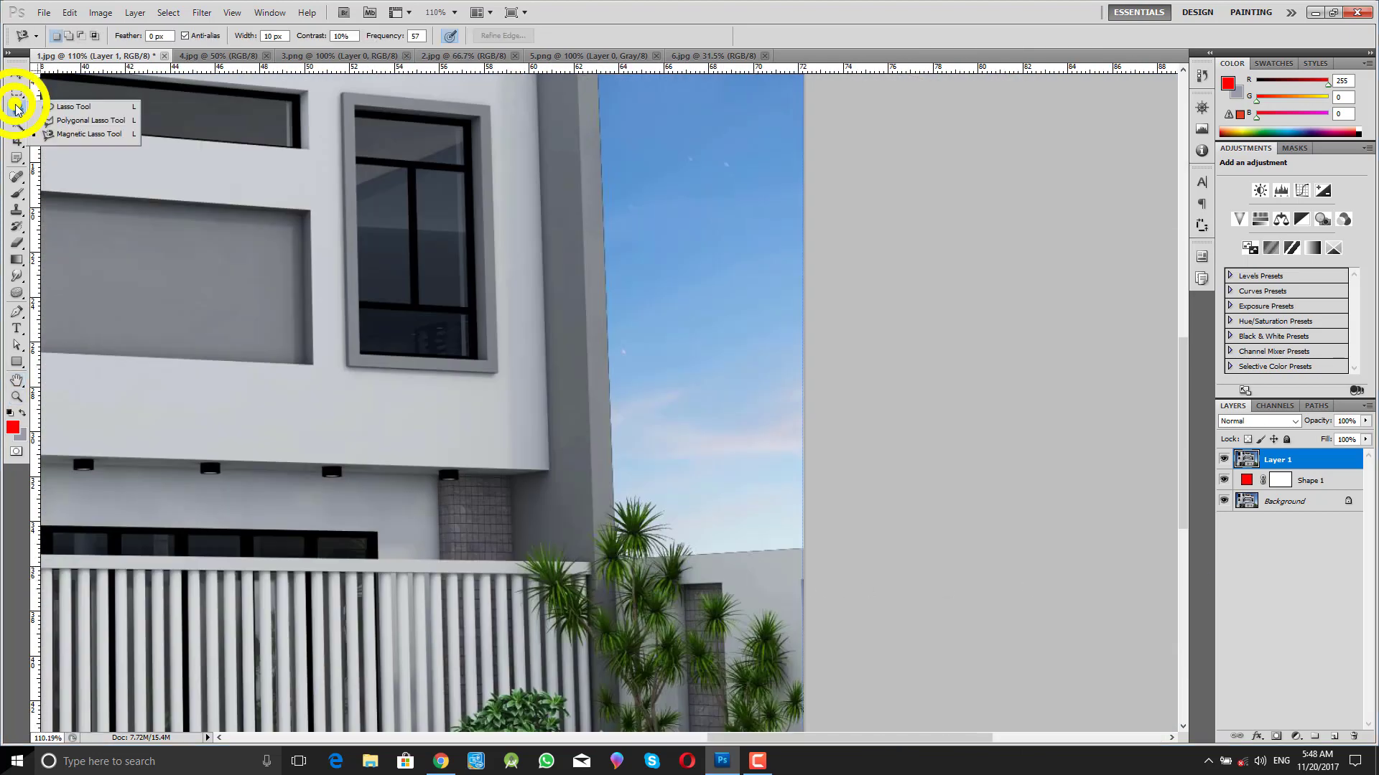
{"action": "left_click", "coordinate": [86, 120]}
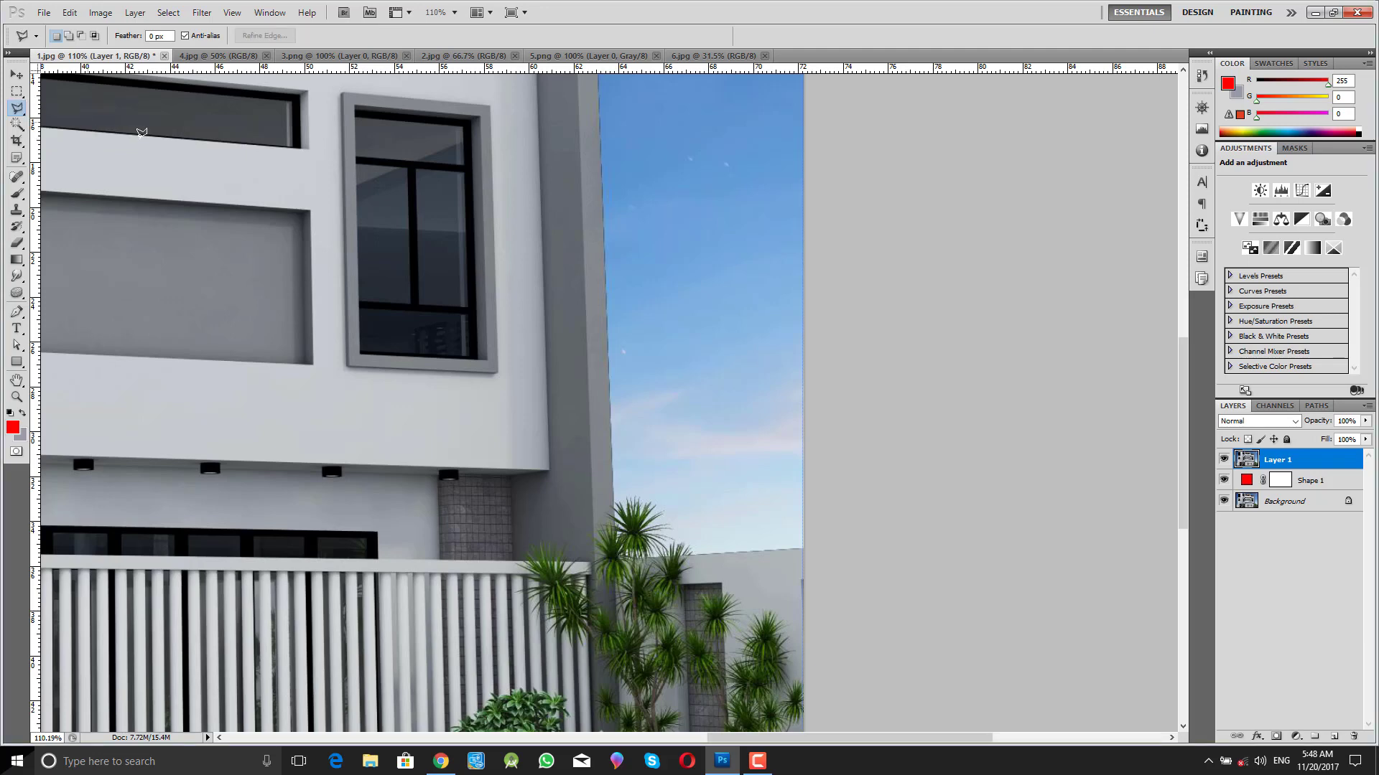
{"action": "left_click", "coordinate": [802, 548]}
{"action": "left_click", "coordinate": [617, 557]}
{"action": "scroll", "coordinate": [603, 167], "scroll_direction": "up", "scroll_amount": 10}
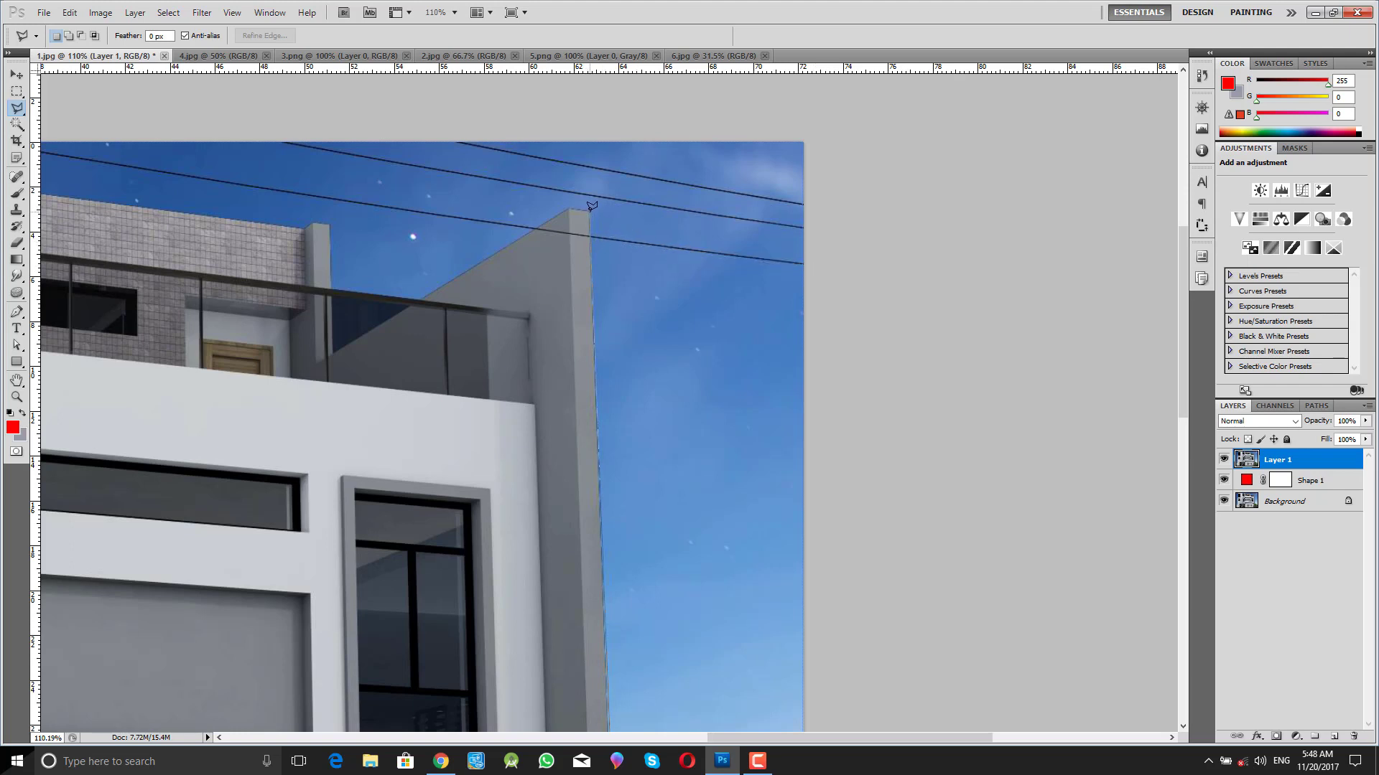
{"action": "left_click", "coordinate": [589, 211]}
- Continue the lasso outline along the grey wall's sloped top, the glass railing and the brick parapet to its far left corner
{"action": "left_click", "coordinate": [570, 208]}
{"action": "left_click", "coordinate": [409, 296]}
{"action": "left_click", "coordinate": [331, 286]}
{"action": "left_click", "coordinate": [331, 223]}
{"action": "left_click", "coordinate": [303, 227]}
{"action": "mouse_move", "coordinate": [37, 199]}
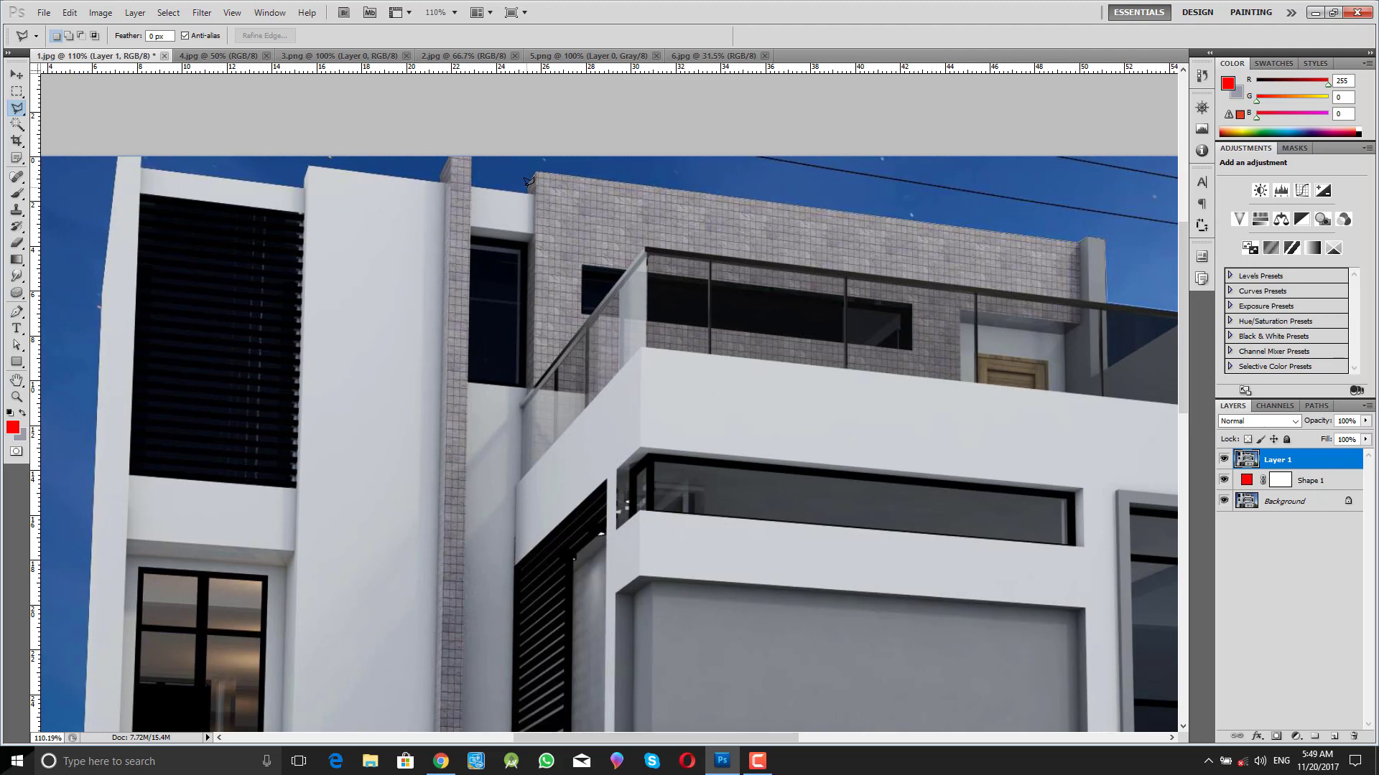
{"action": "left_click", "coordinate": [527, 192]}
- Trace the lasso outline around the brick parapet's left side, the tiled pillar's top and the top of the adjacent white block
{"action": "scroll", "coordinate": [470, 169], "scroll_direction": "up", "scroll_amount": 5}
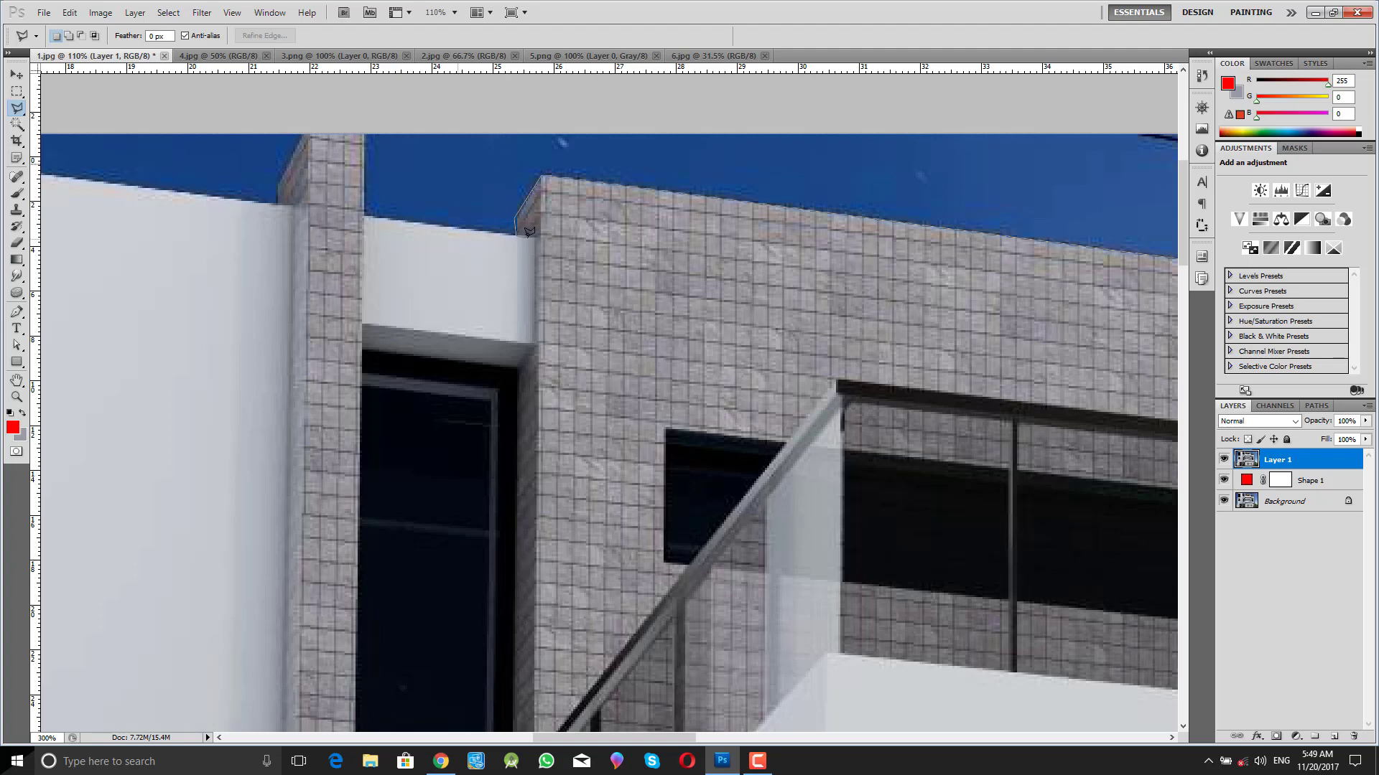
{"action": "left_click", "coordinate": [515, 234]}
{"action": "left_click", "coordinate": [363, 214]}
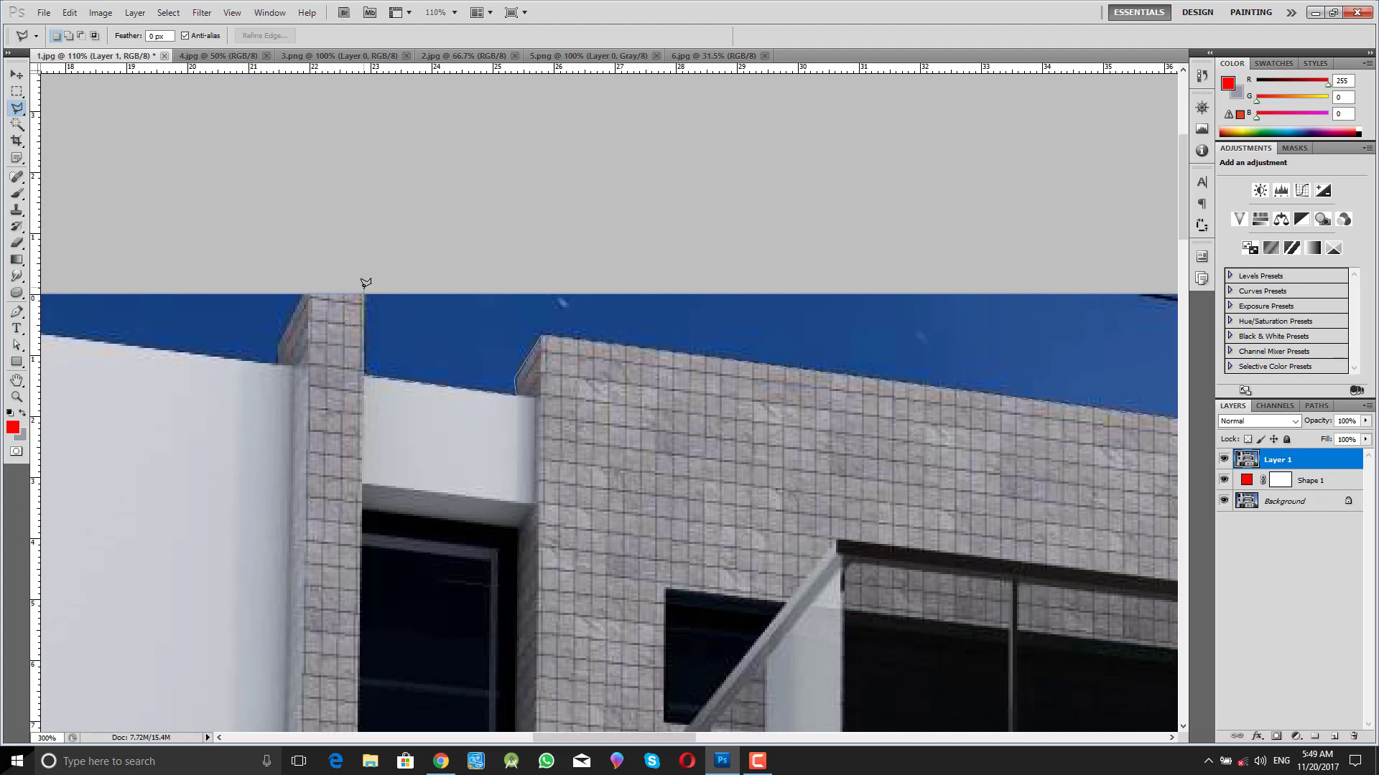
{"action": "left_click", "coordinate": [305, 291]}
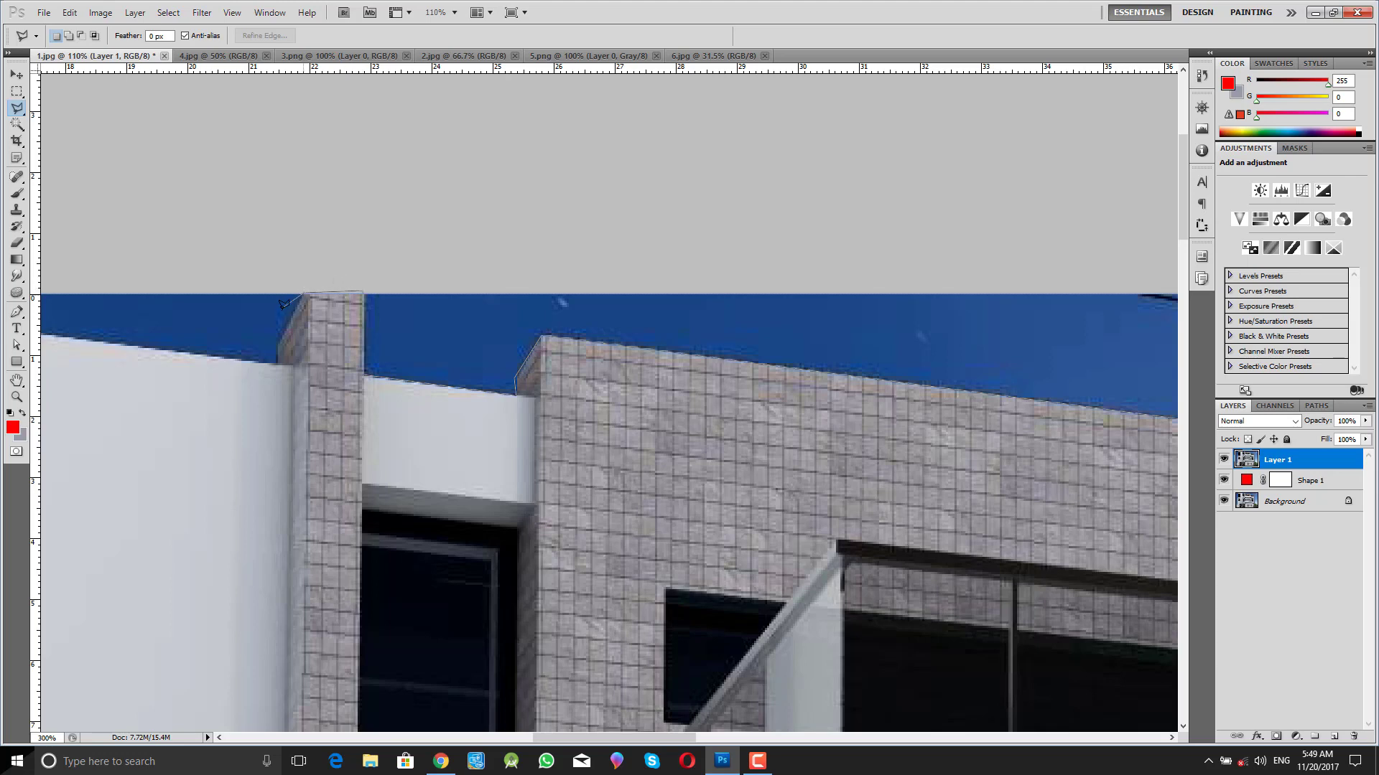
{"action": "left_click", "coordinate": [281, 357]}
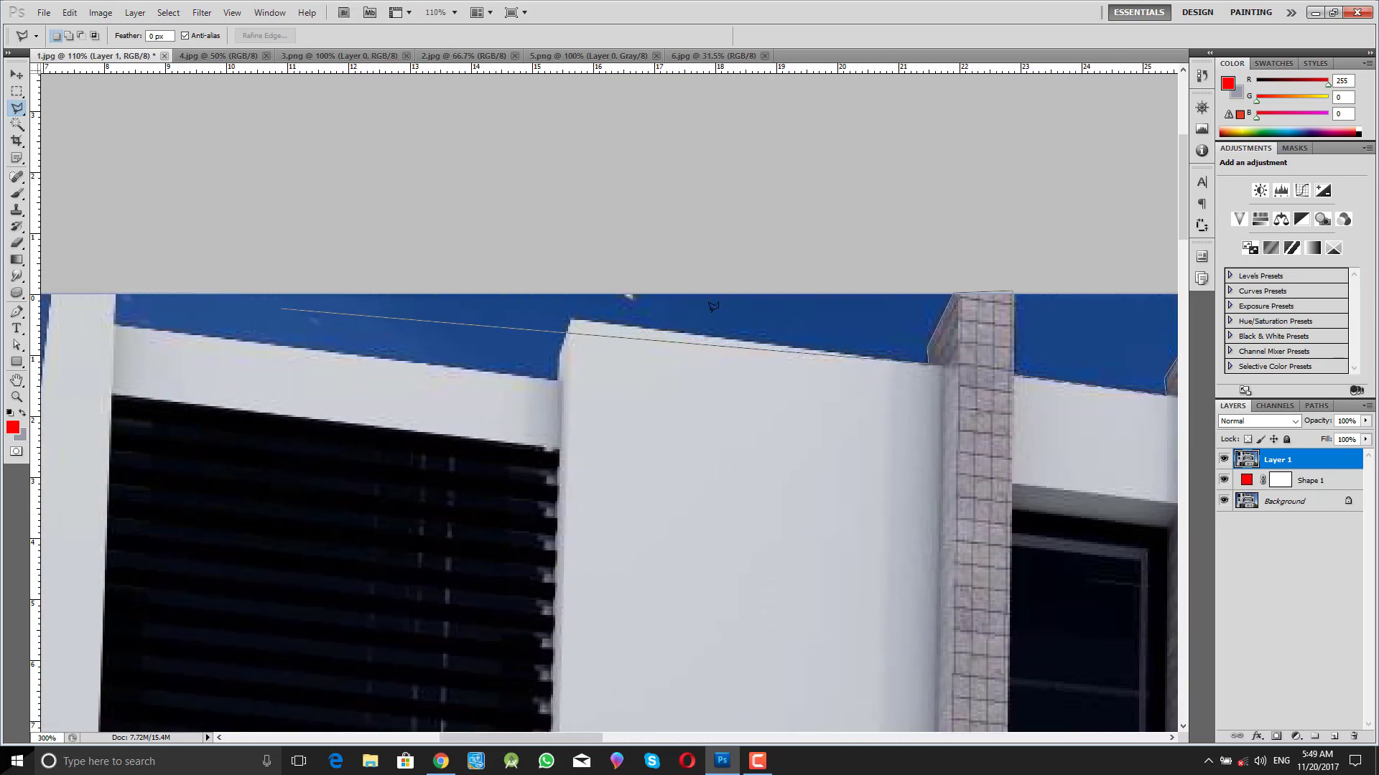
{"action": "left_click", "coordinate": [571, 317]}
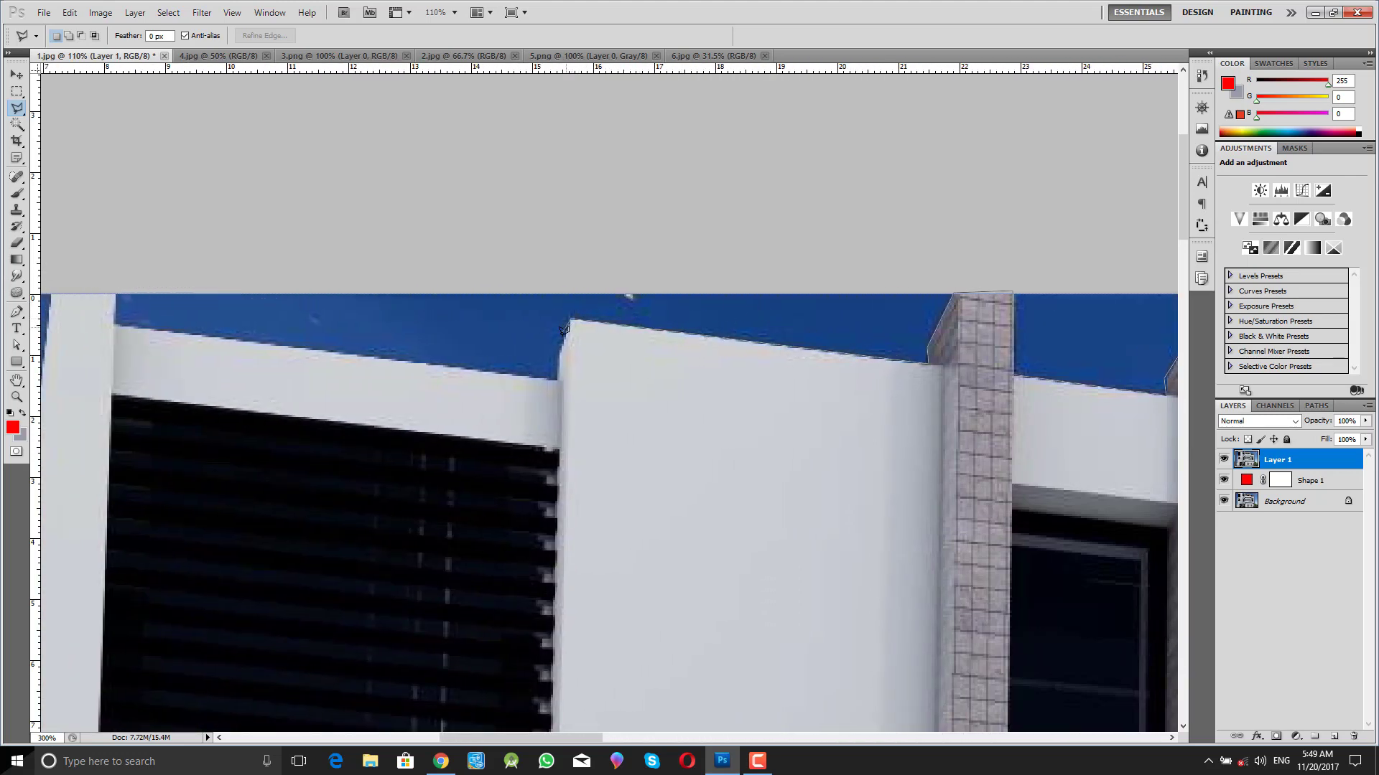
{"action": "left_click", "coordinate": [560, 375]}
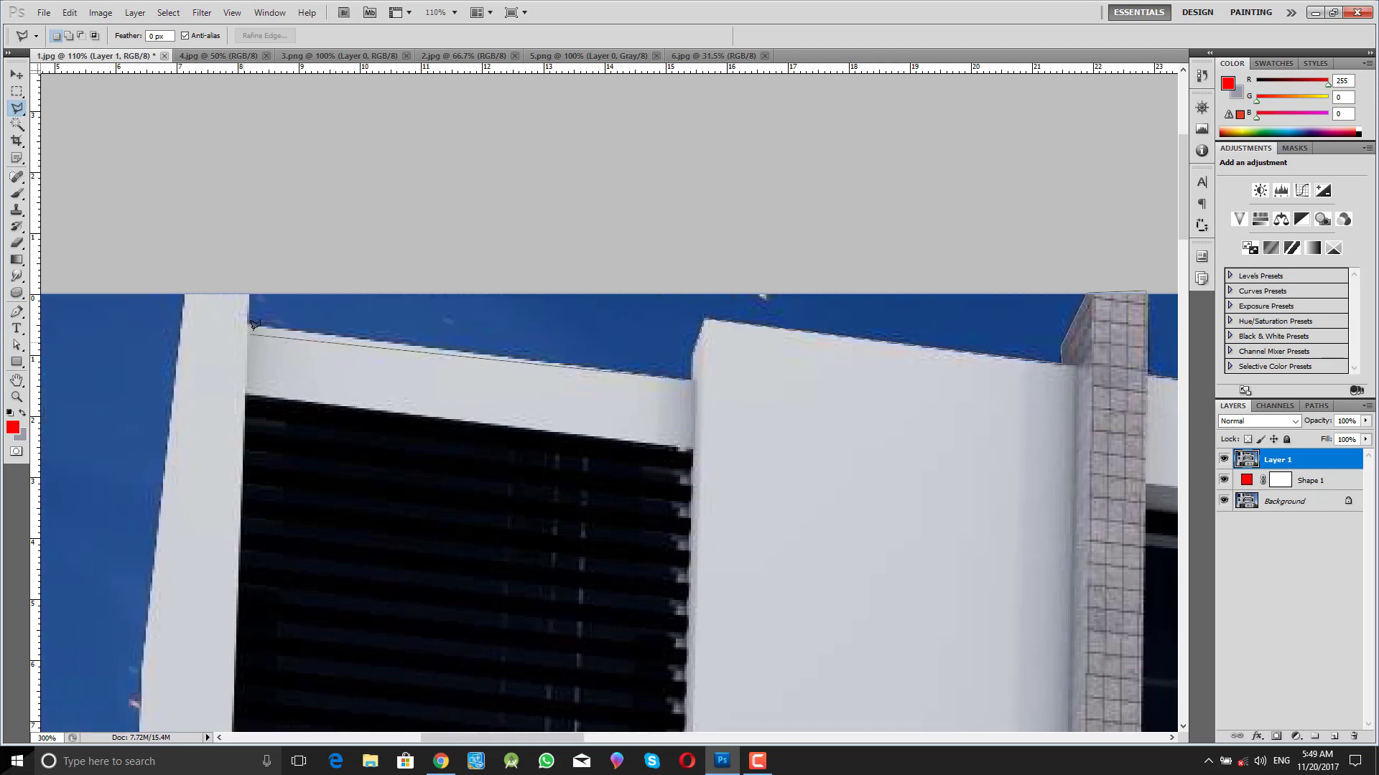
- Continue the lasso outline over the leftmost white wall, down its outer edge and along the boundary wall to the left image edge
{"action": "left_click", "coordinate": [254, 323]}
{"action": "left_click", "coordinate": [252, 290]}
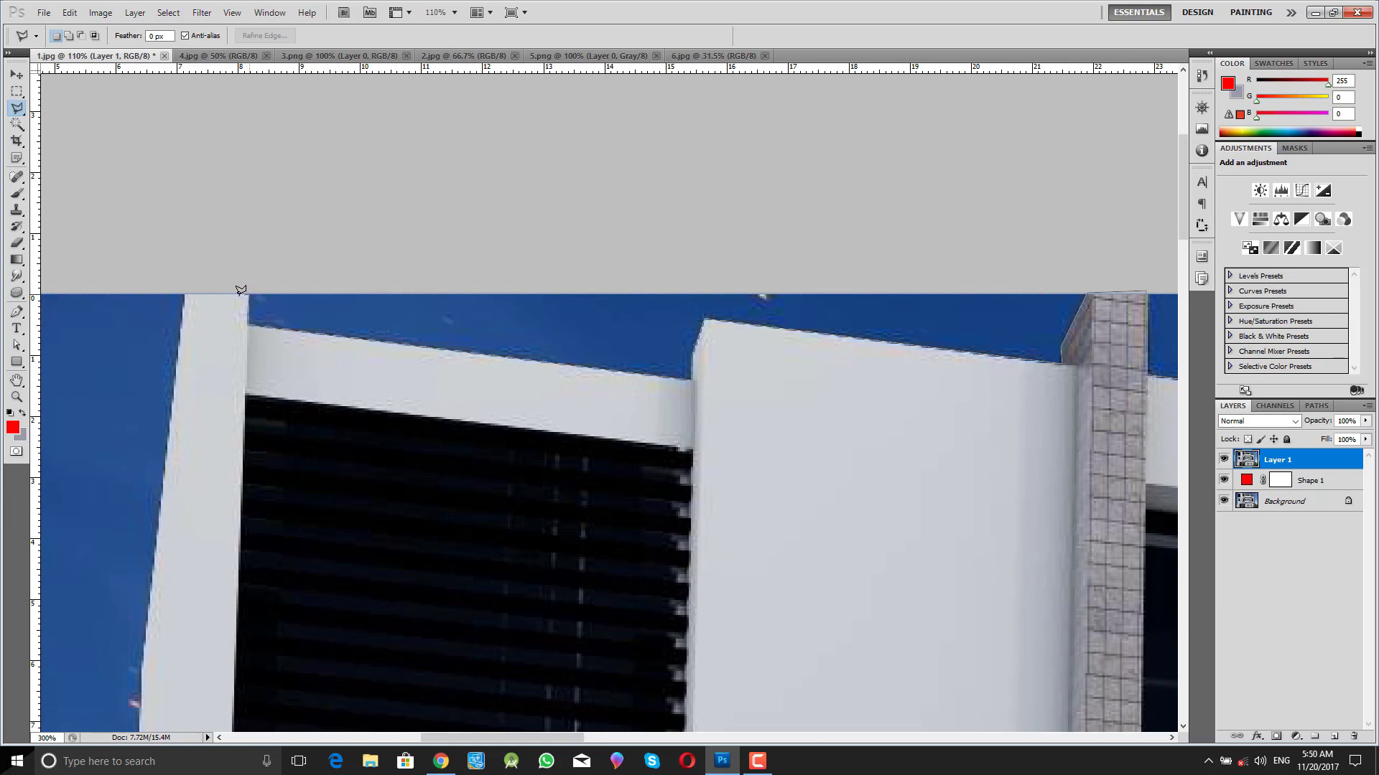
{"action": "left_click", "coordinate": [185, 289]}
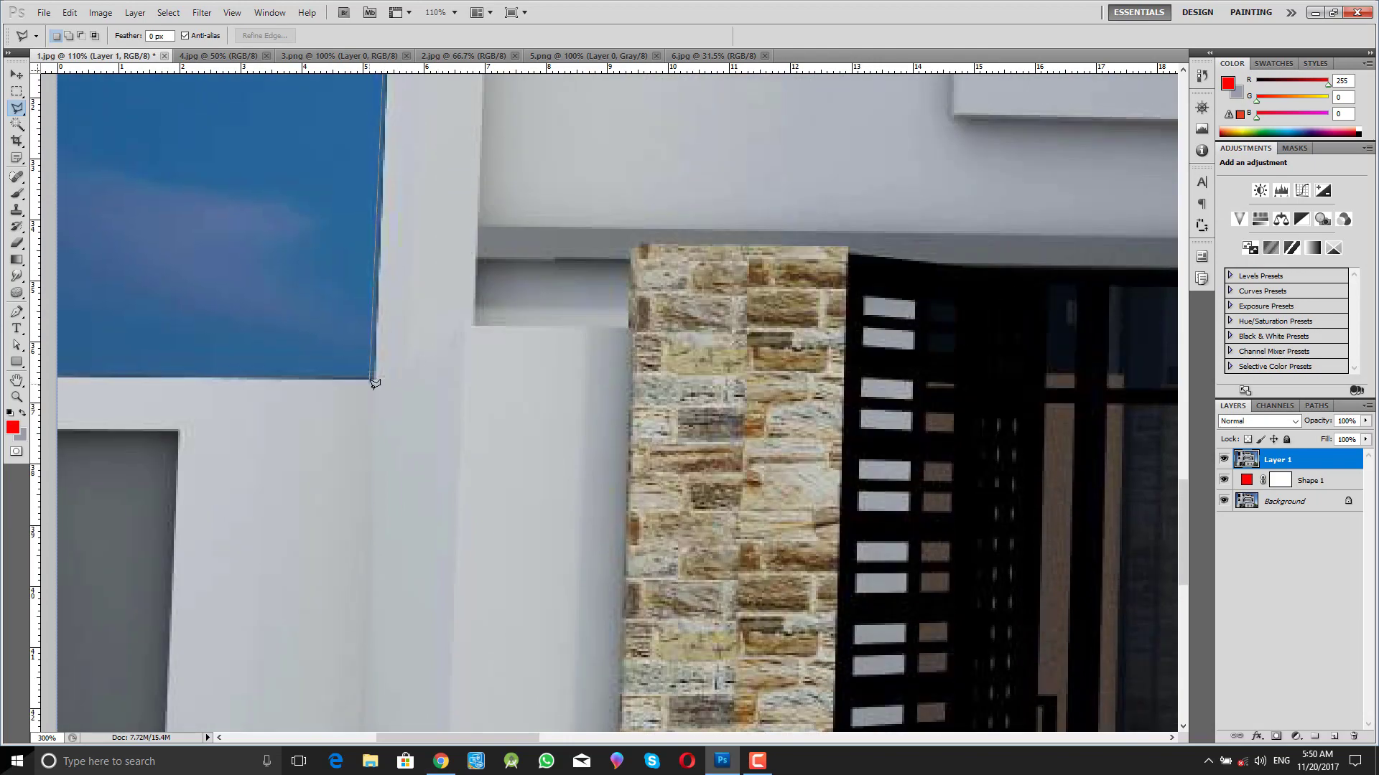
{"action": "left_click", "coordinate": [374, 383]}
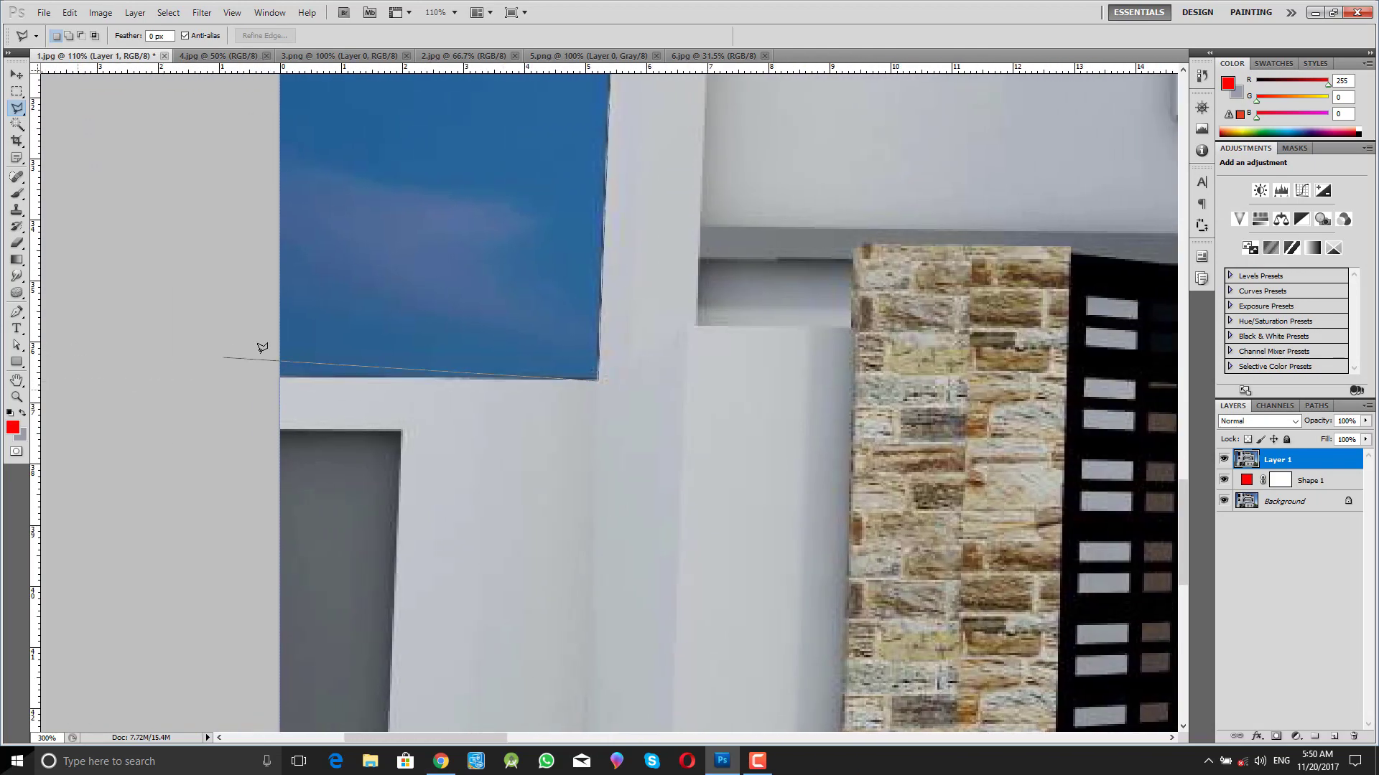
{"action": "left_click", "coordinate": [279, 378]}
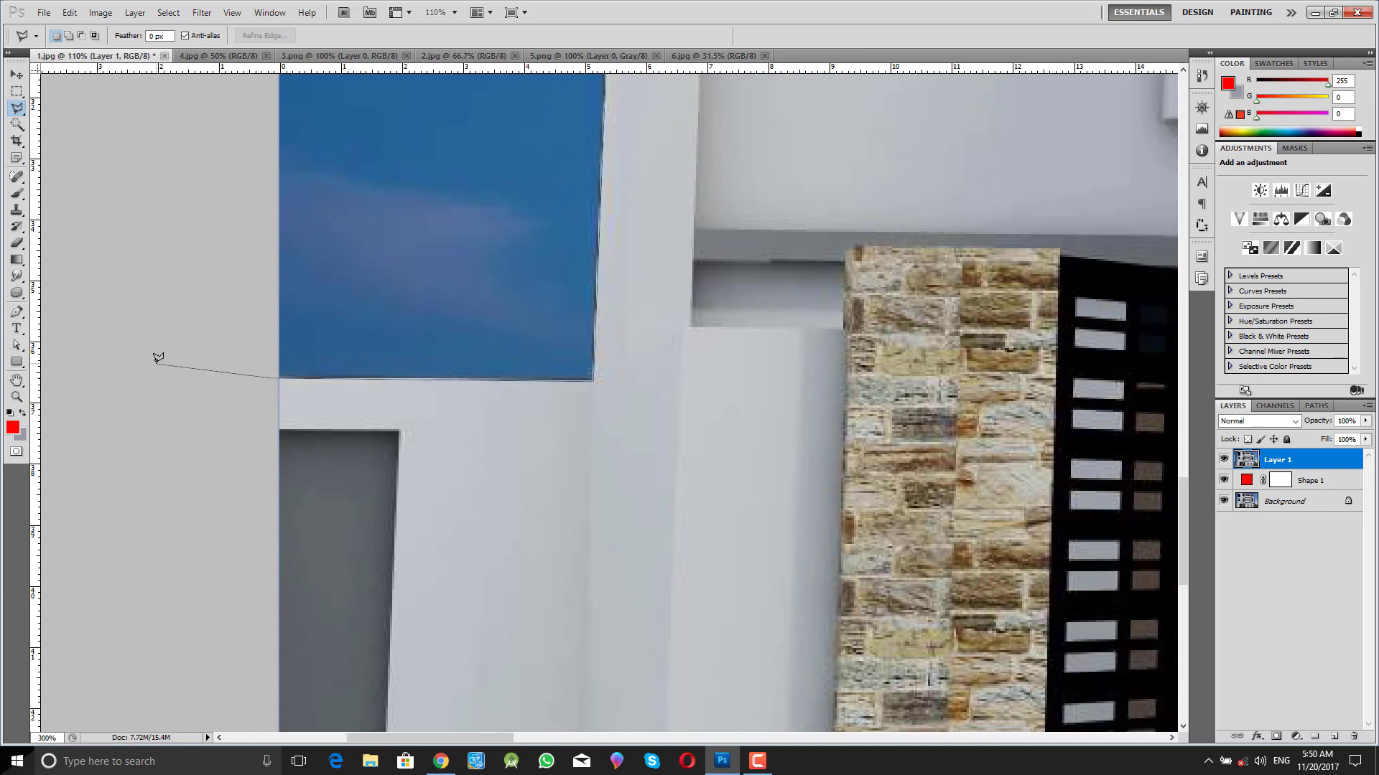
- Close the lasso selection around the sky by routing the outline outside the canvas back to its starting point at the right edge
{"action": "scroll", "coordinate": [158, 358], "scroll_direction": "down", "scroll_amount": 1}
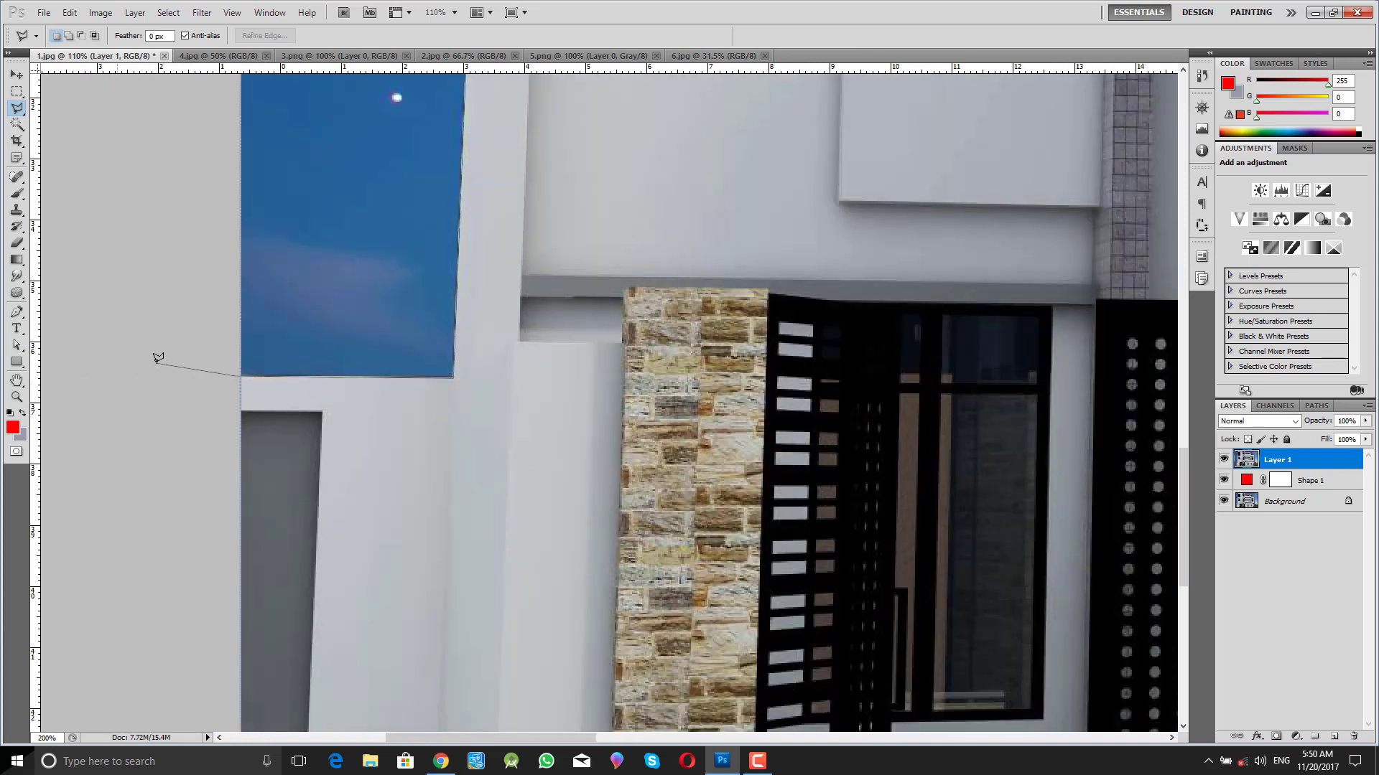
{"action": "scroll", "coordinate": [158, 357], "scroll_direction": "down", "scroll_amount": 3}
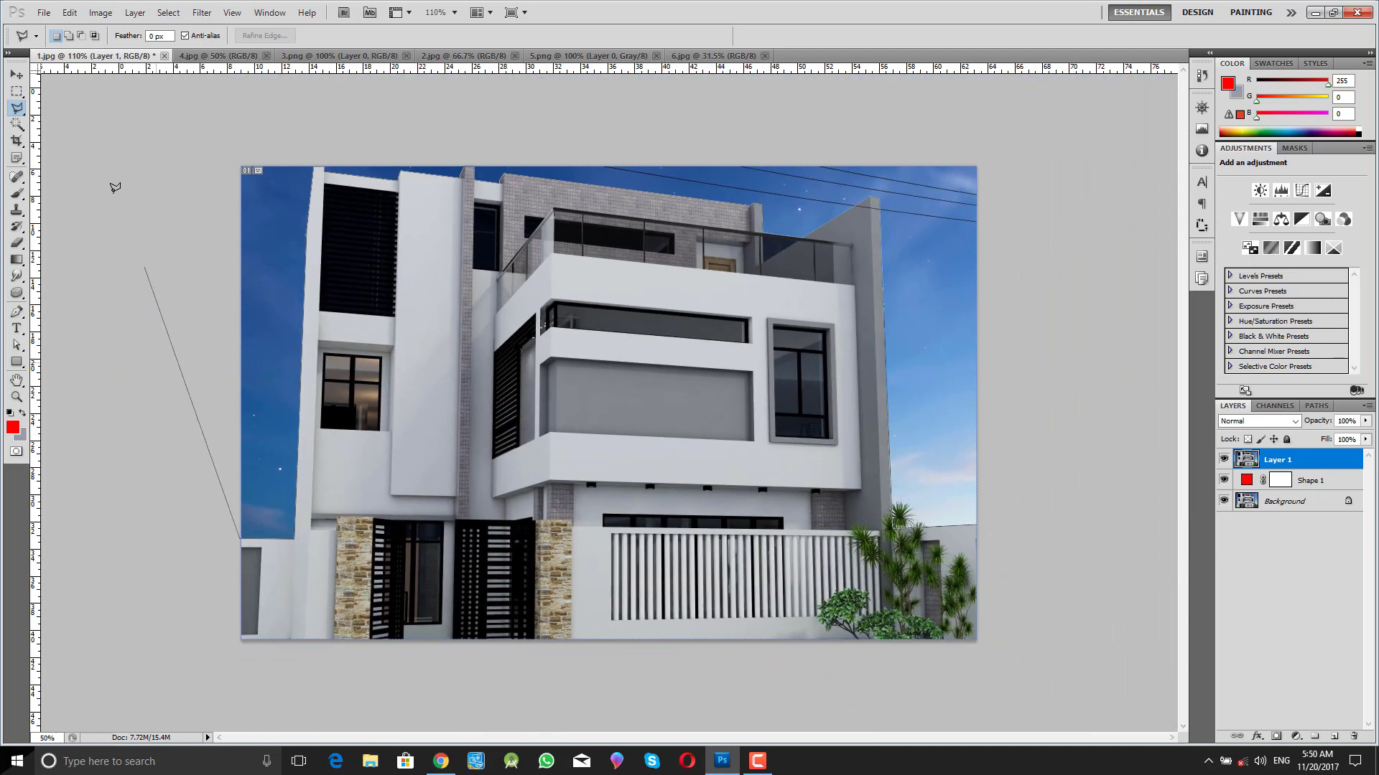
{"action": "left_click", "coordinate": [101, 131]}
{"action": "left_click", "coordinate": [1066, 123]}
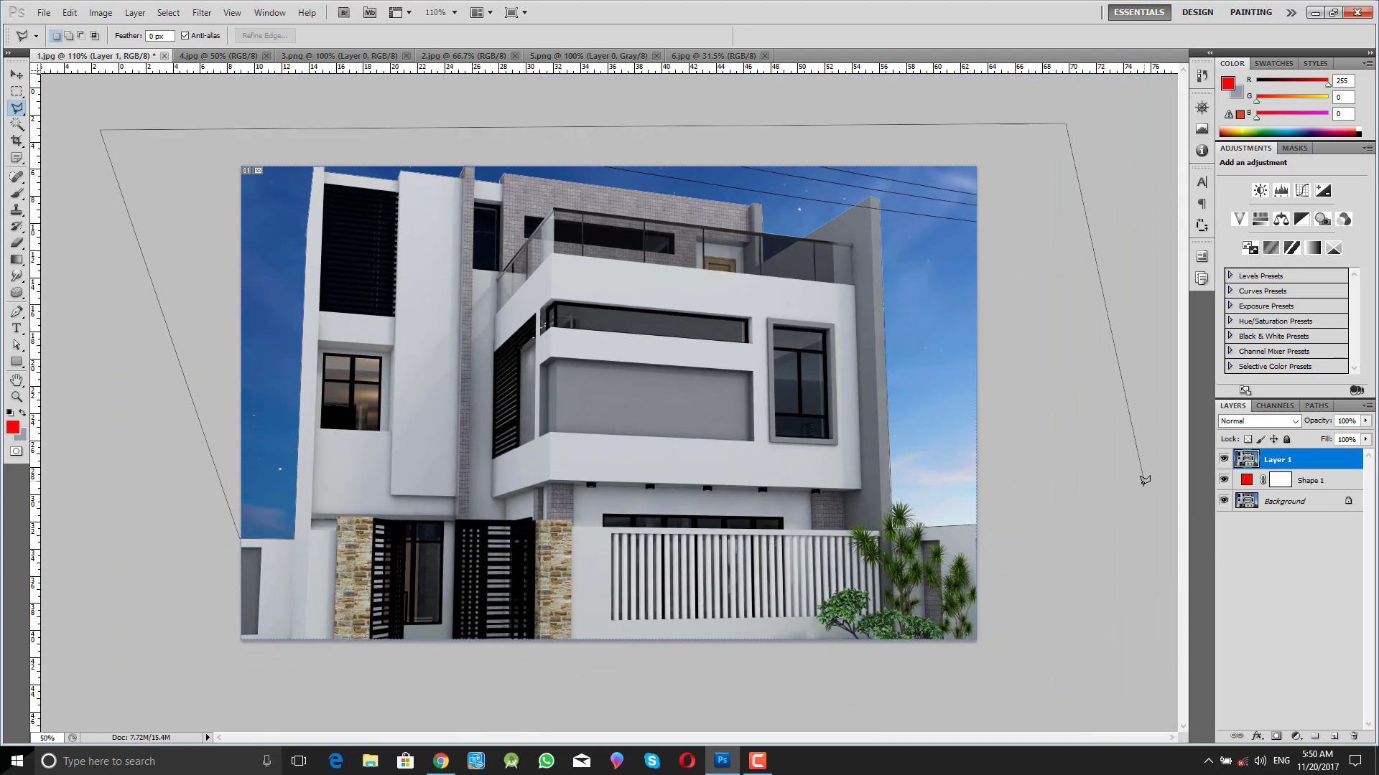
{"action": "left_click", "coordinate": [1142, 487]}
{"action": "left_click", "coordinate": [978, 518]}
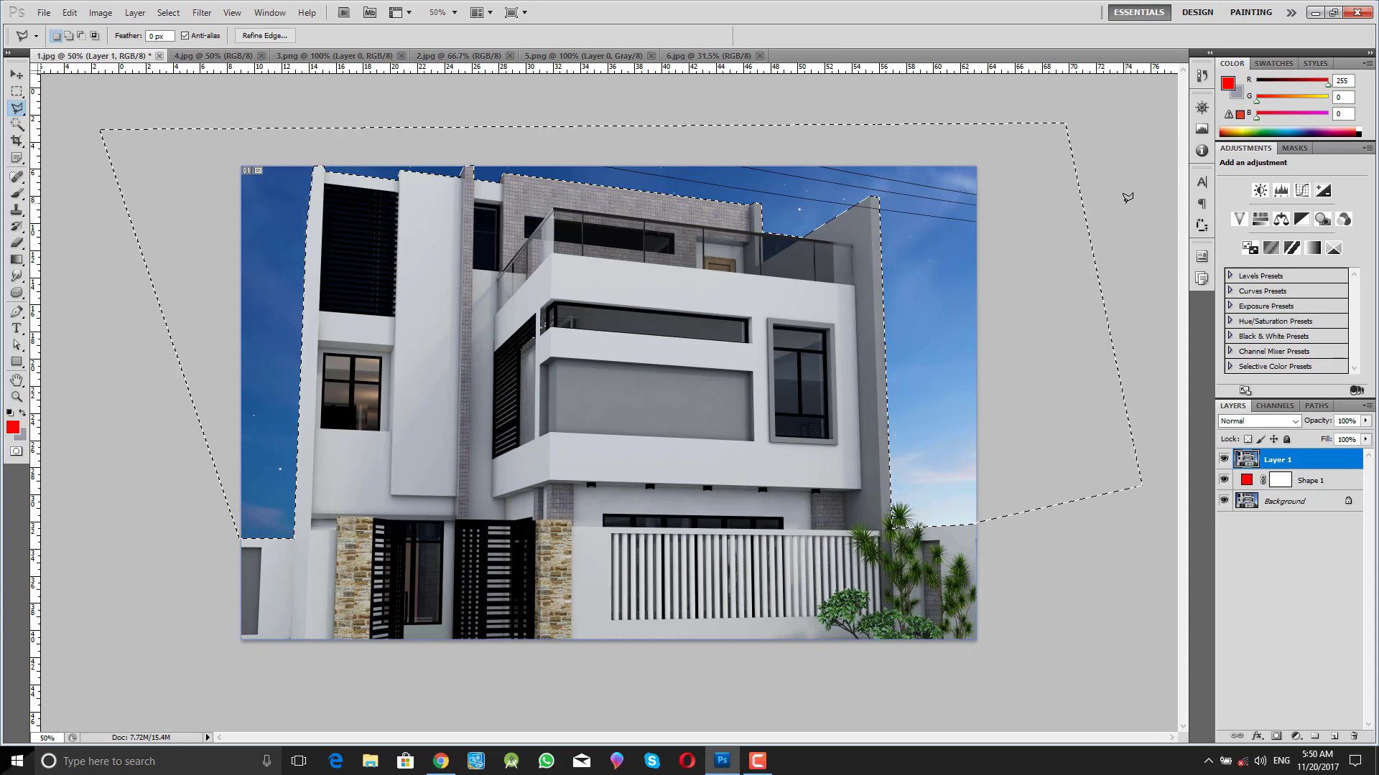
- Fill the selected sky on Layer 1 with the red foreground color and deselect it
{"action": "key", "text": "alt+BackSpace"}
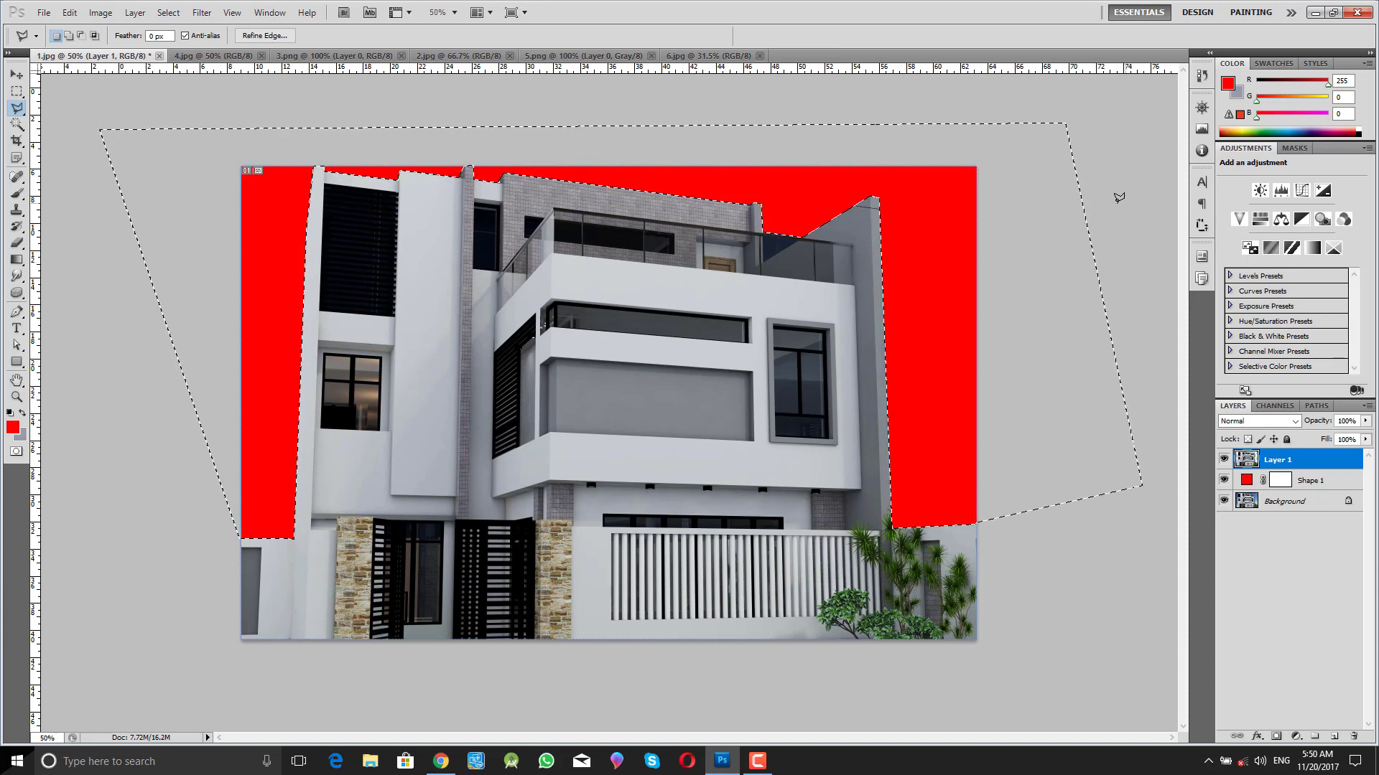
{"action": "key", "text": "m"}
{"action": "key", "text": "ctrl+d"}
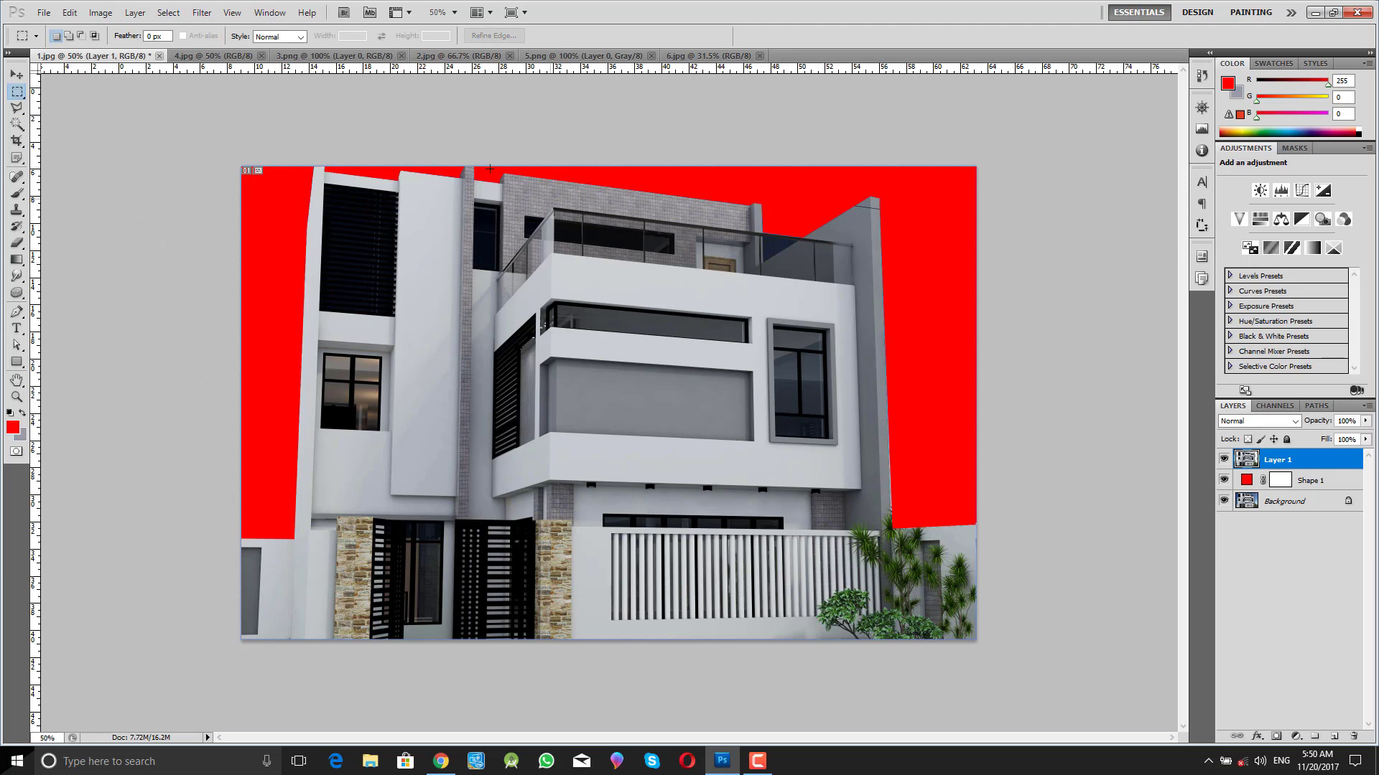
- Look through the other open images for a replacement background and bring up the city skyline photo 6.jpg
{"action": "left_click", "coordinate": [214, 55]}
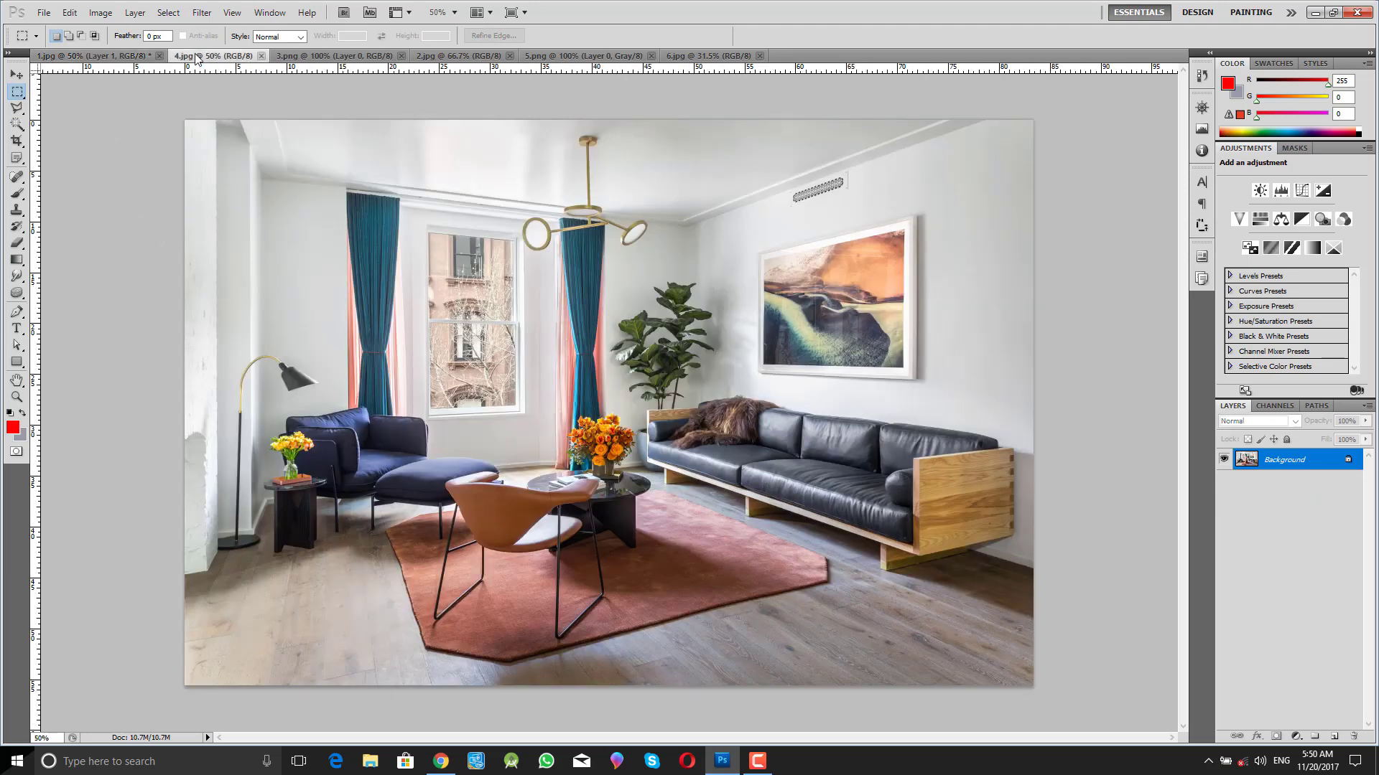
{"action": "left_click", "coordinate": [361, 55]}
{"action": "left_click", "coordinate": [495, 57]}
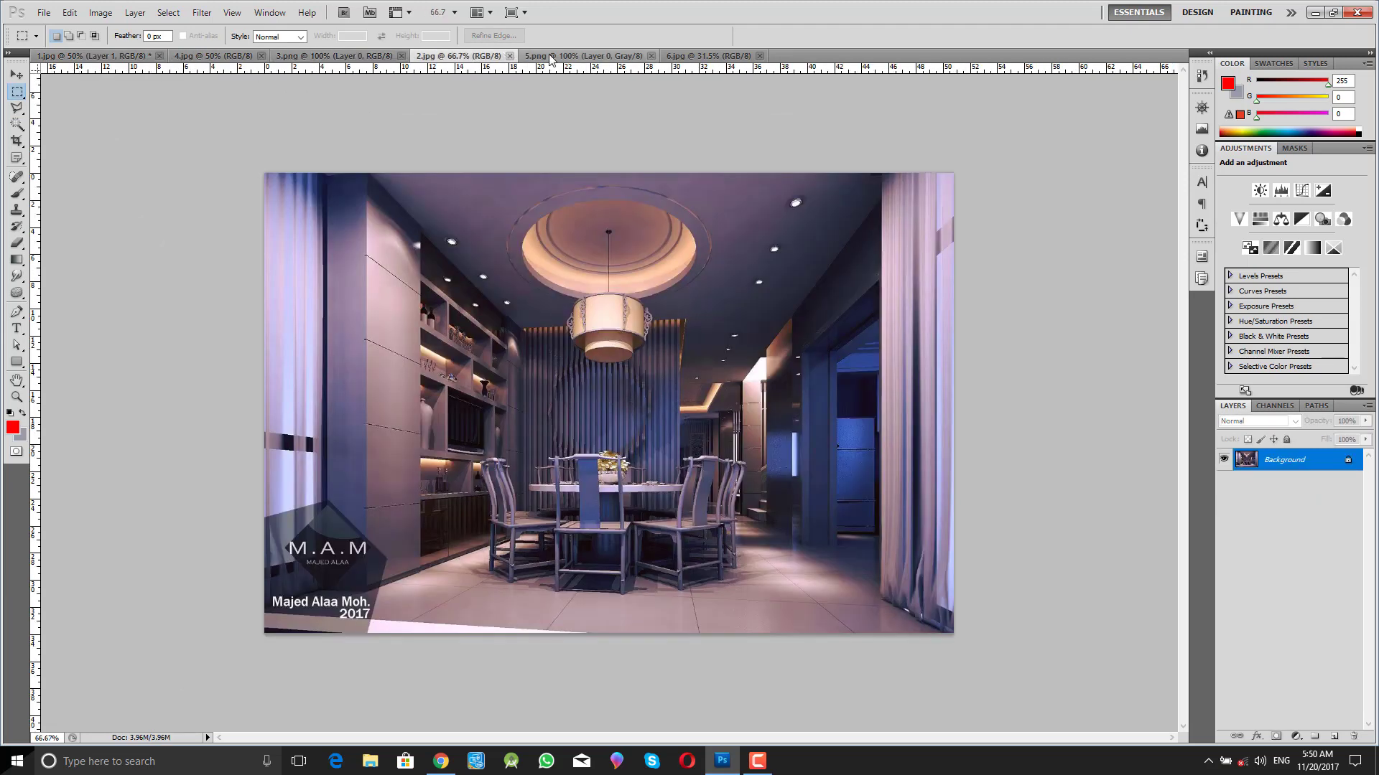
{"action": "left_click", "coordinate": [560, 56]}
{"action": "left_click", "coordinate": [707, 56]}
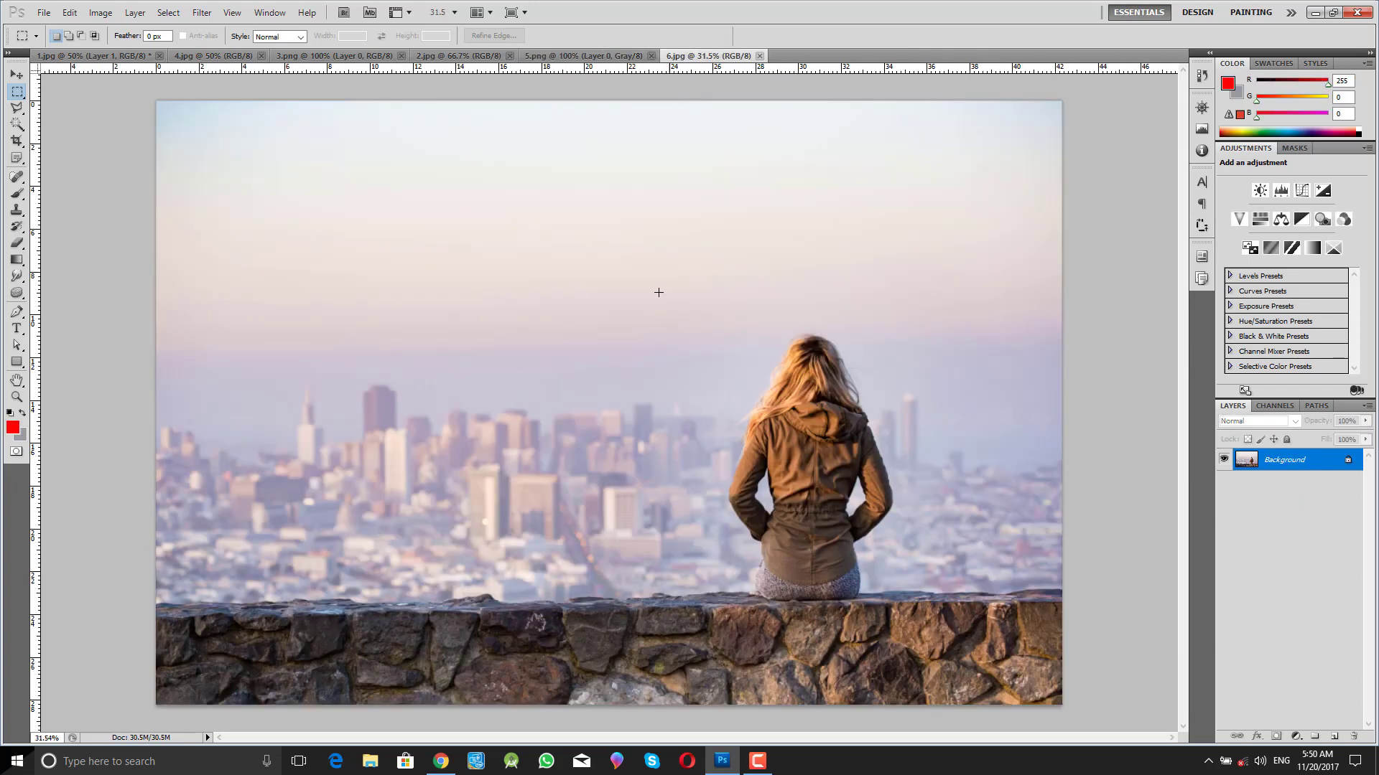
{"action": "key", "text": "v"}
{"action": "left_click", "coordinate": [91, 55]}
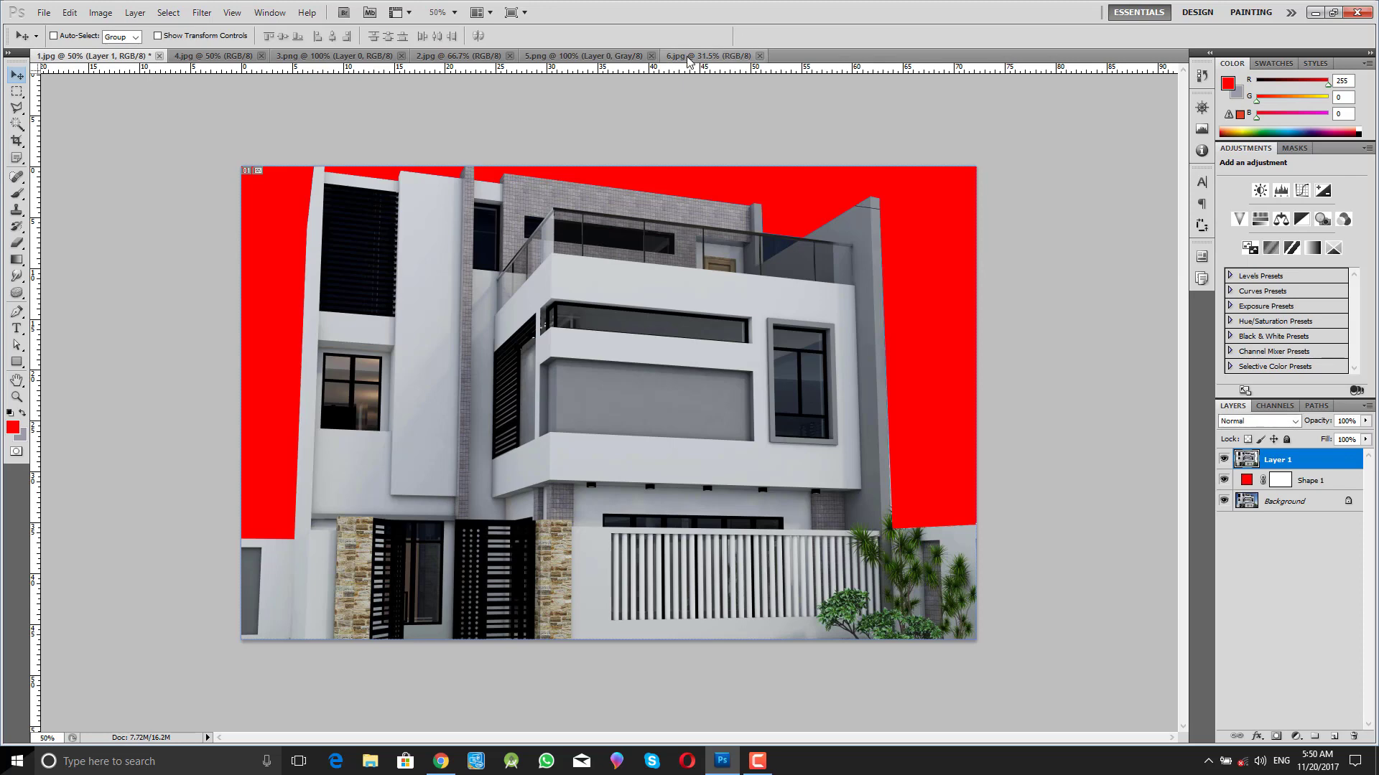
{"action": "left_click", "coordinate": [711, 56]}
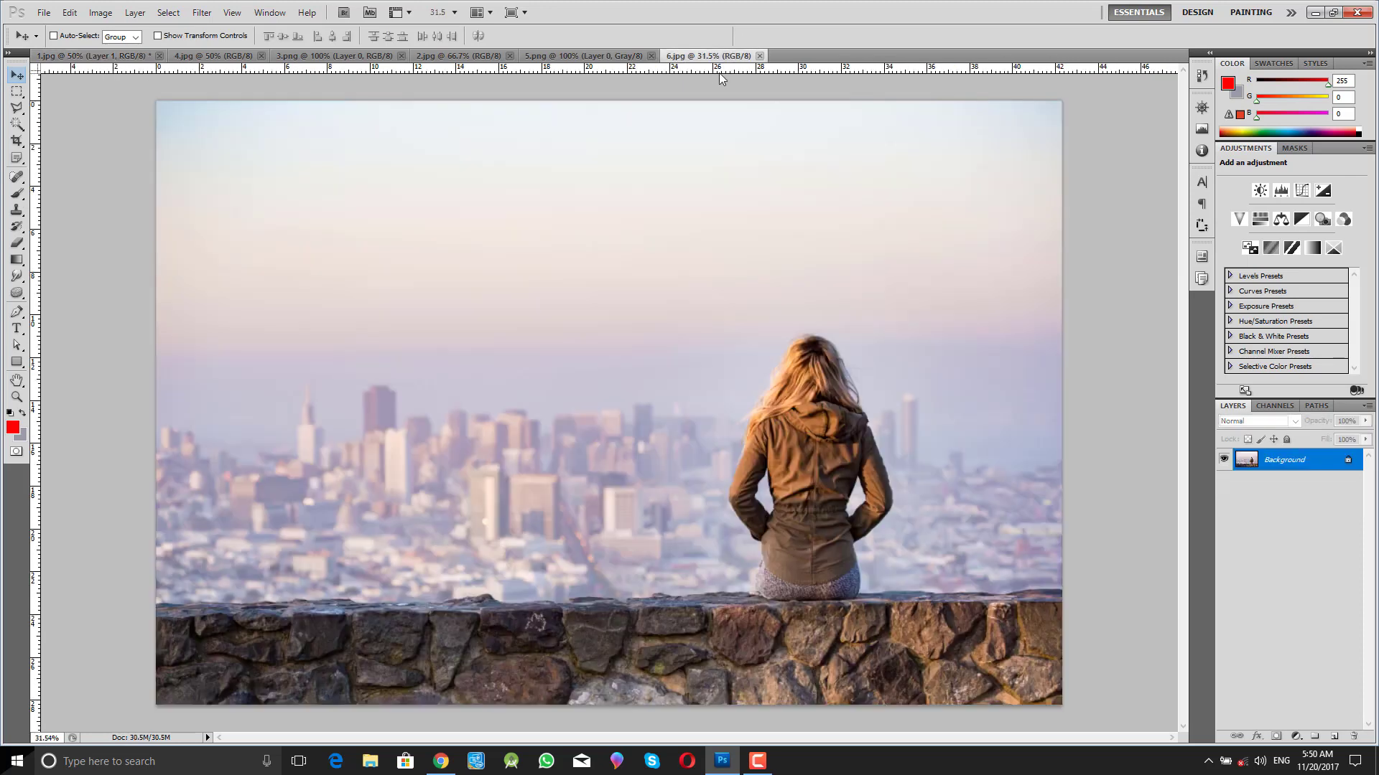
- Copy the city skyline photo from 6.jpg into 1.jpg with the Move tool and position it over the entire canvas
{"action": "left_click", "coordinate": [18, 76]}
{"action": "left_click_drag", "start_coordinate": [52, 58], "coordinate": [632, 336]}
{"action": "left_click_drag", "start_coordinate": [691, 443], "coordinate": [747, 340]}
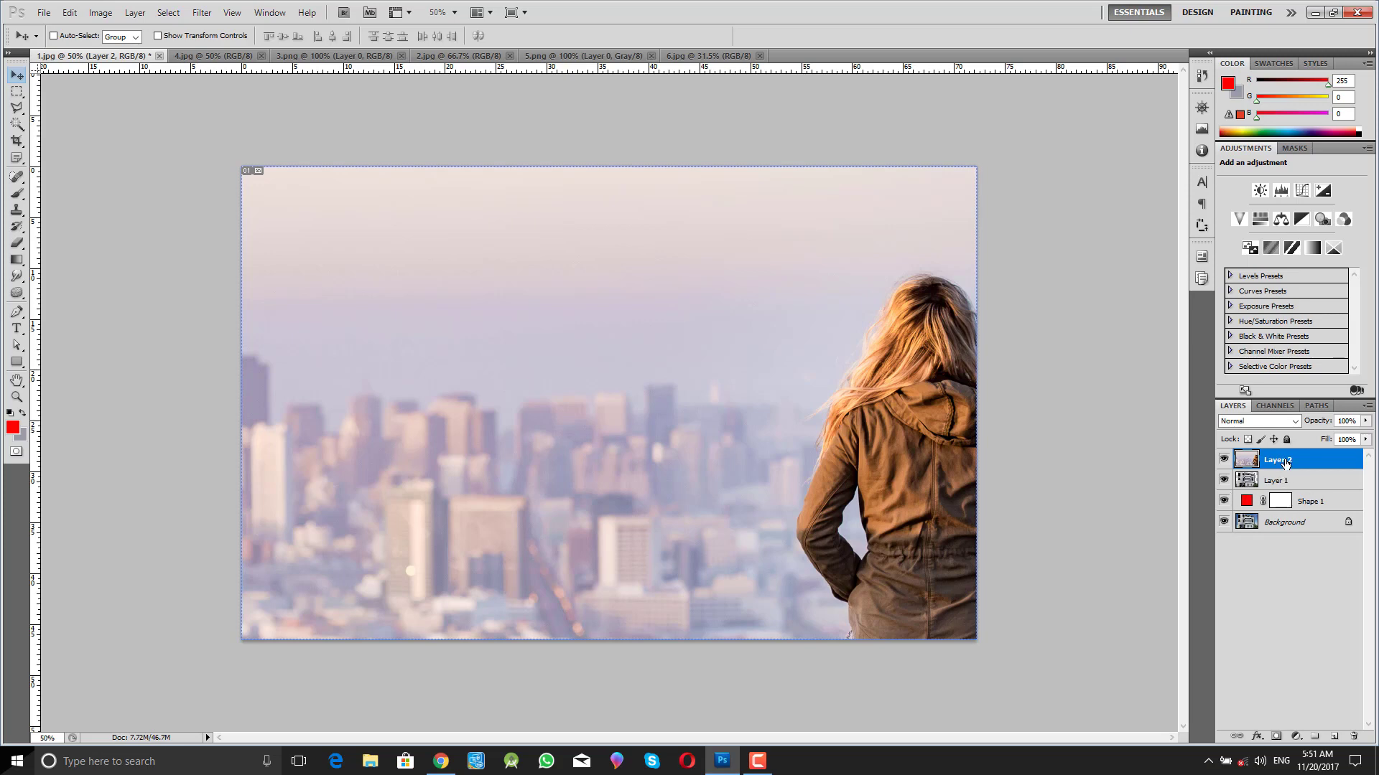
- Place the skyline layer beneath Layer 1 and shift it so the blurred city fills the sky area without the woman
{"action": "left_click_drag", "start_coordinate": [1280, 462], "coordinate": [1284, 490]}
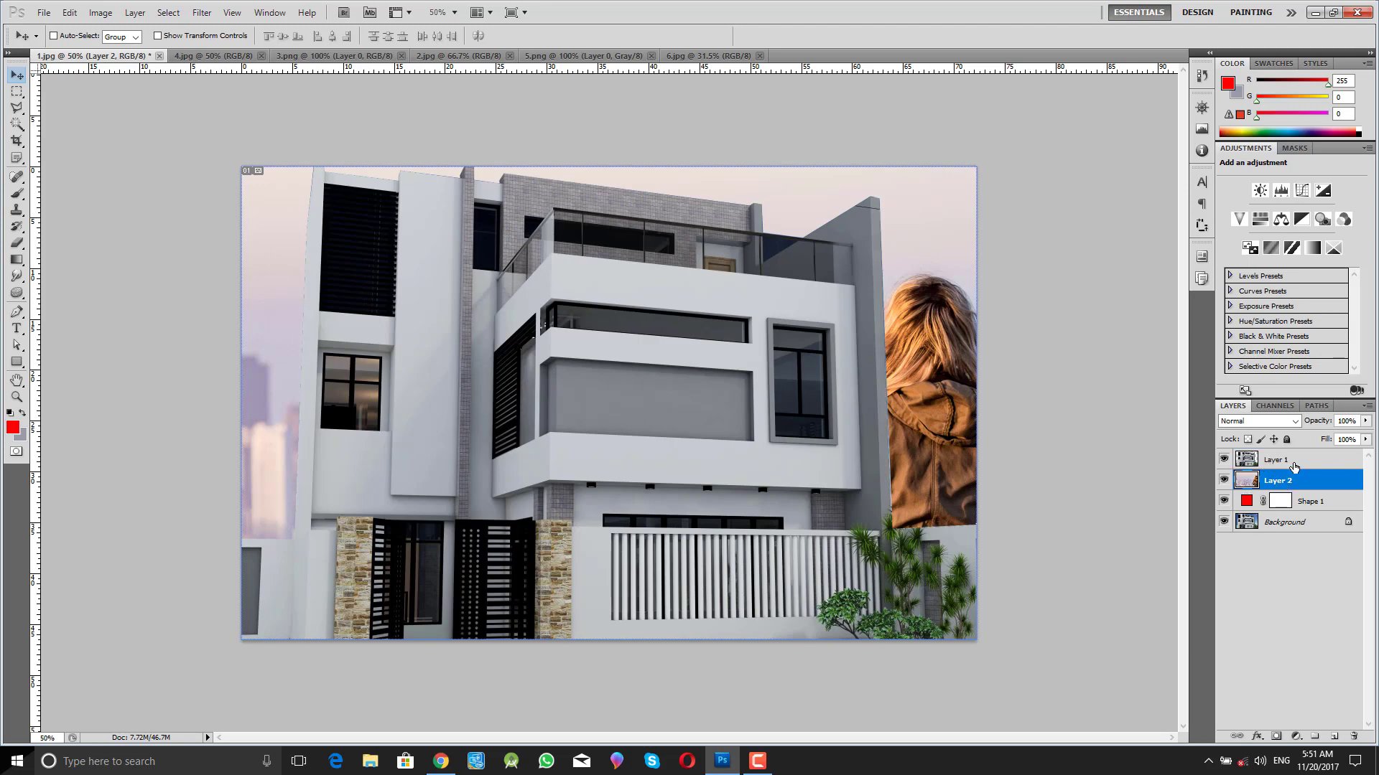
{"action": "left_click_drag", "start_coordinate": [1124, 475], "coordinate": [1045, 309]}
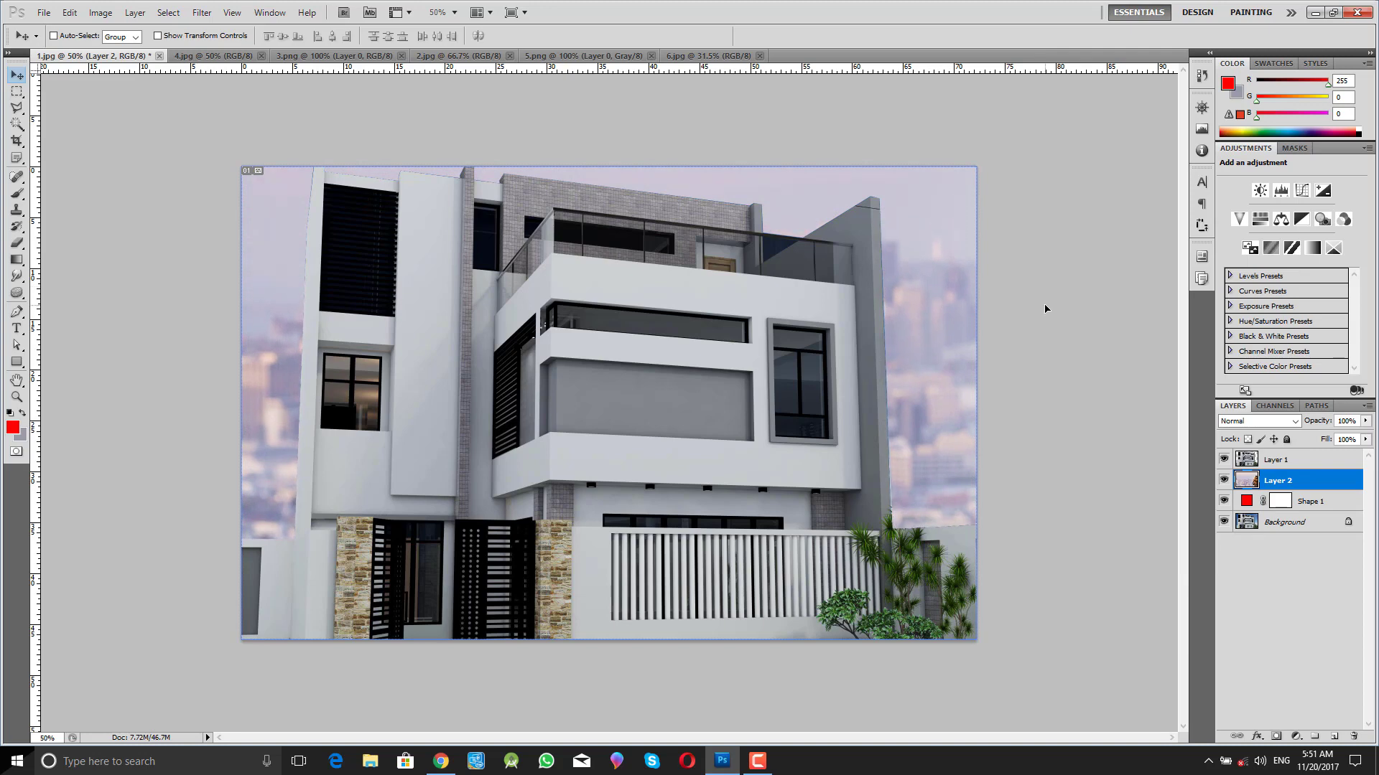
{"action": "key", "text": "z"}
{"action": "left_click_drag", "start_coordinate": [940, 501], "coordinate": [960, 502]}
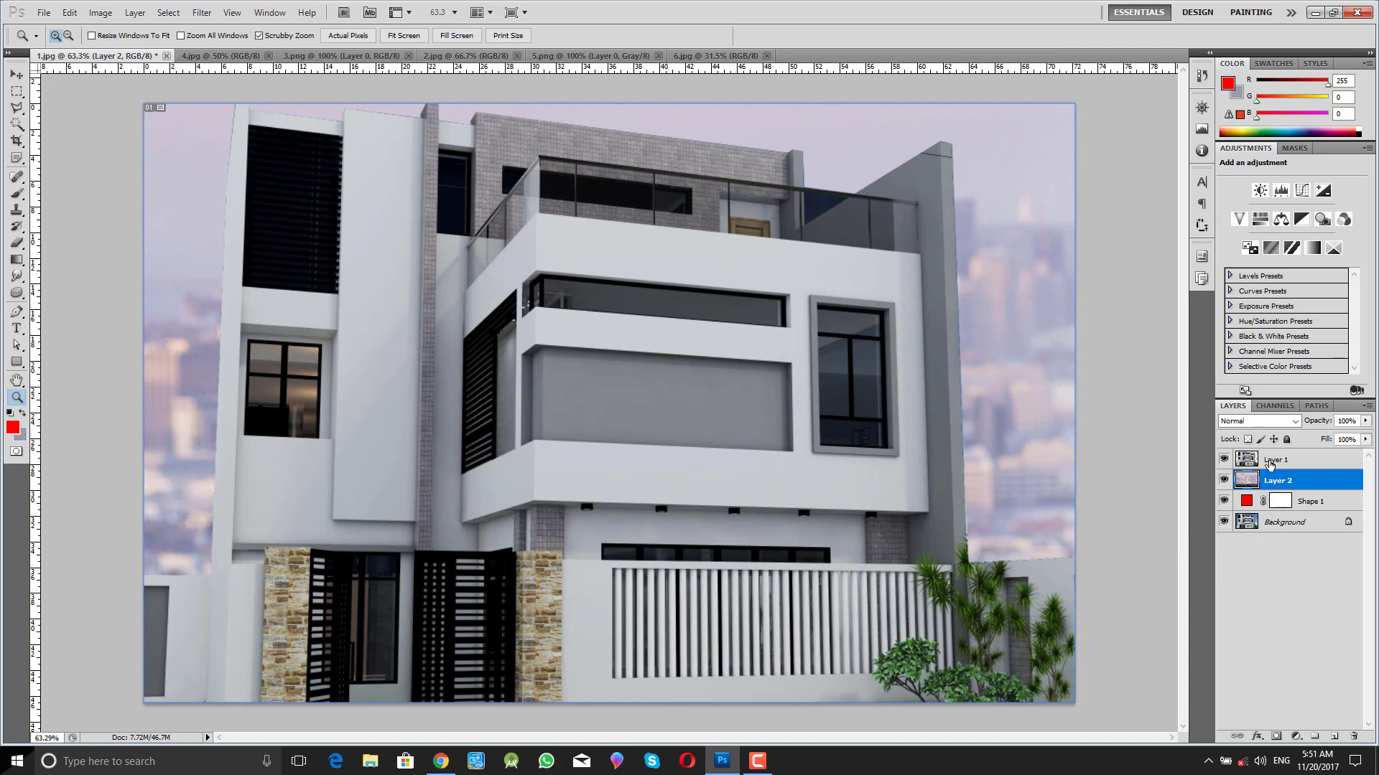
- Check Layer 1 and Layer 2 by hiding and showing layers, and merge the two into one layer
{"action": "left_click", "coordinate": [1265, 464]}
{"action": "left_click", "coordinate": [1223, 460]}
{"action": "left_click", "coordinate": [1223, 460]}
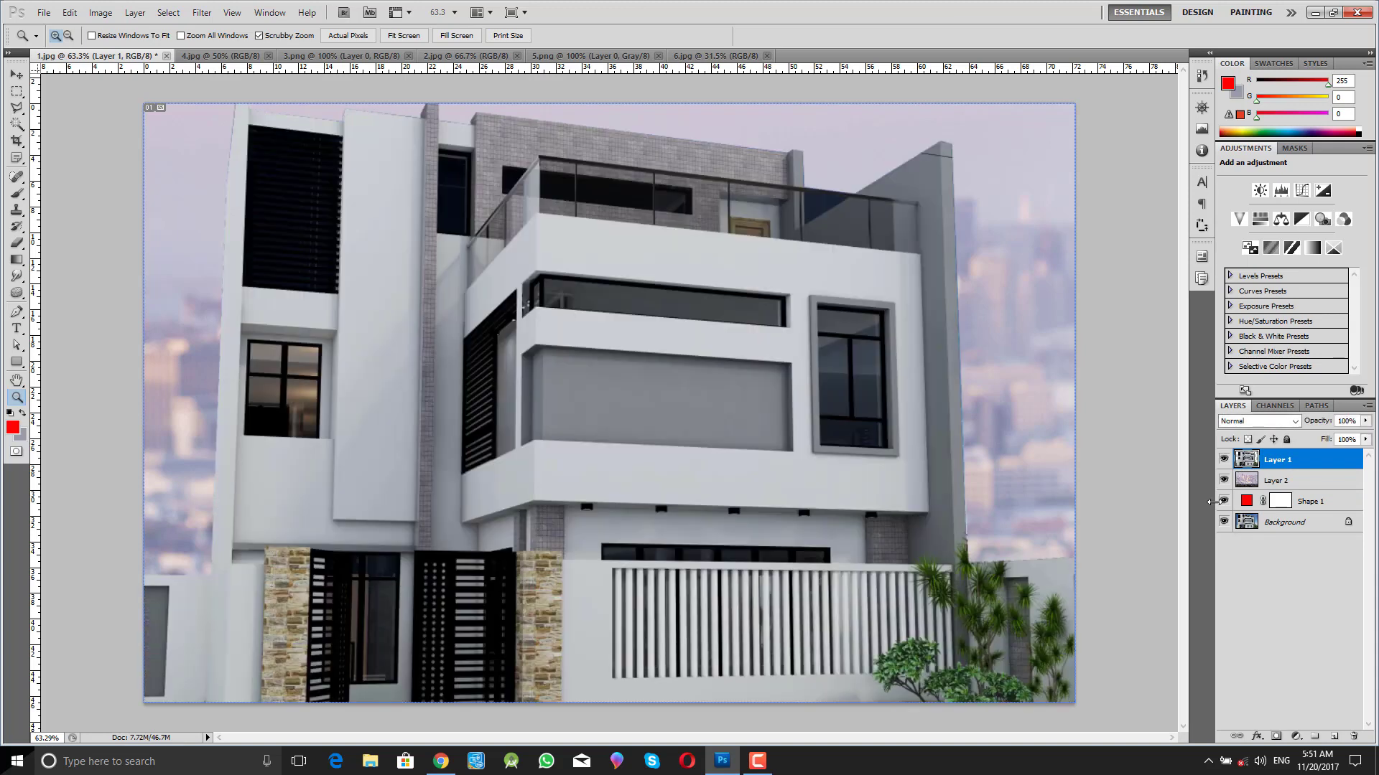
{"action": "left_click", "coordinate": [1223, 481]}
{"action": "left_click", "coordinate": [1224, 481]}
{"action": "left_click", "coordinate": [1298, 488], "text": "shift"}
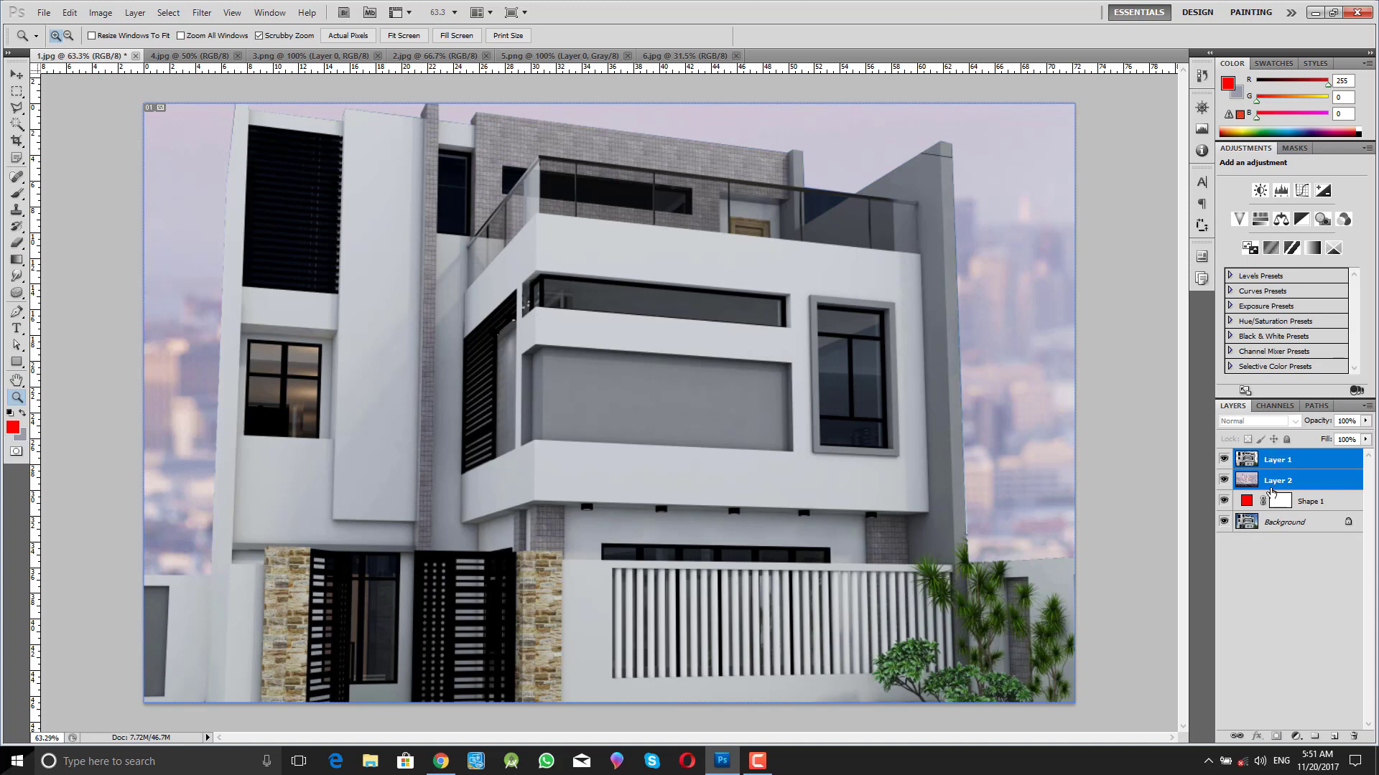
{"action": "key", "text": "ctrl+e"}
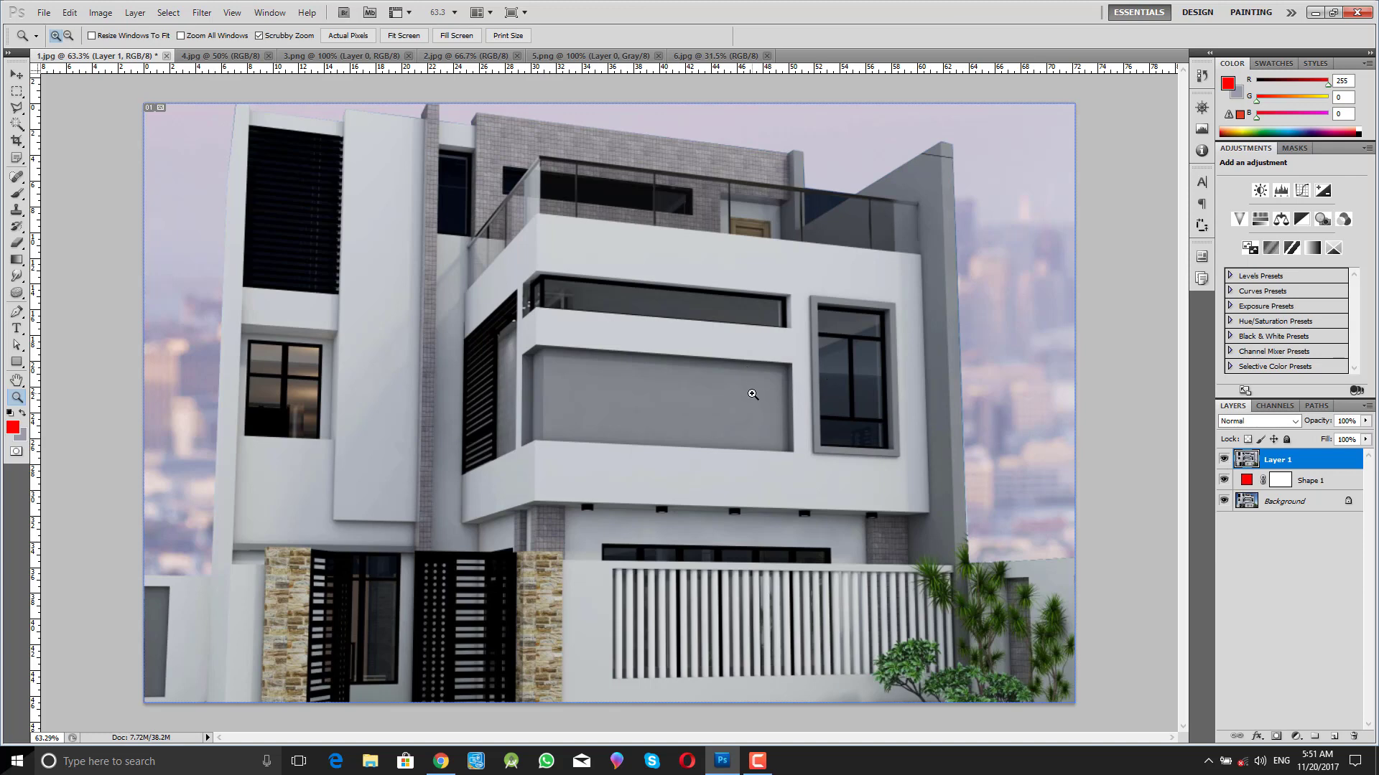
- Apply an automatic Levels correction to the merged house and skyline layer
{"action": "key", "text": "ctrl+l"}
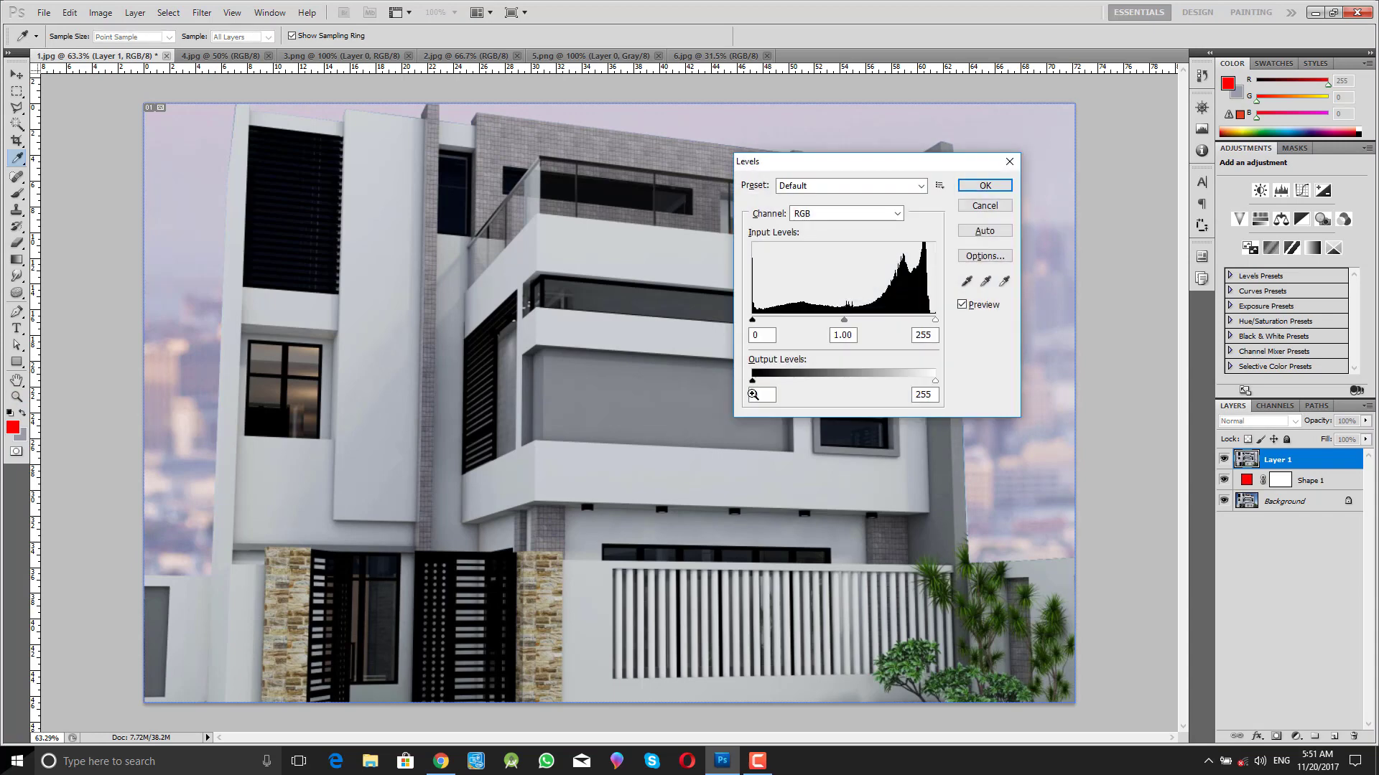
{"action": "left_click_drag", "start_coordinate": [815, 168], "coordinate": [910, 167]}
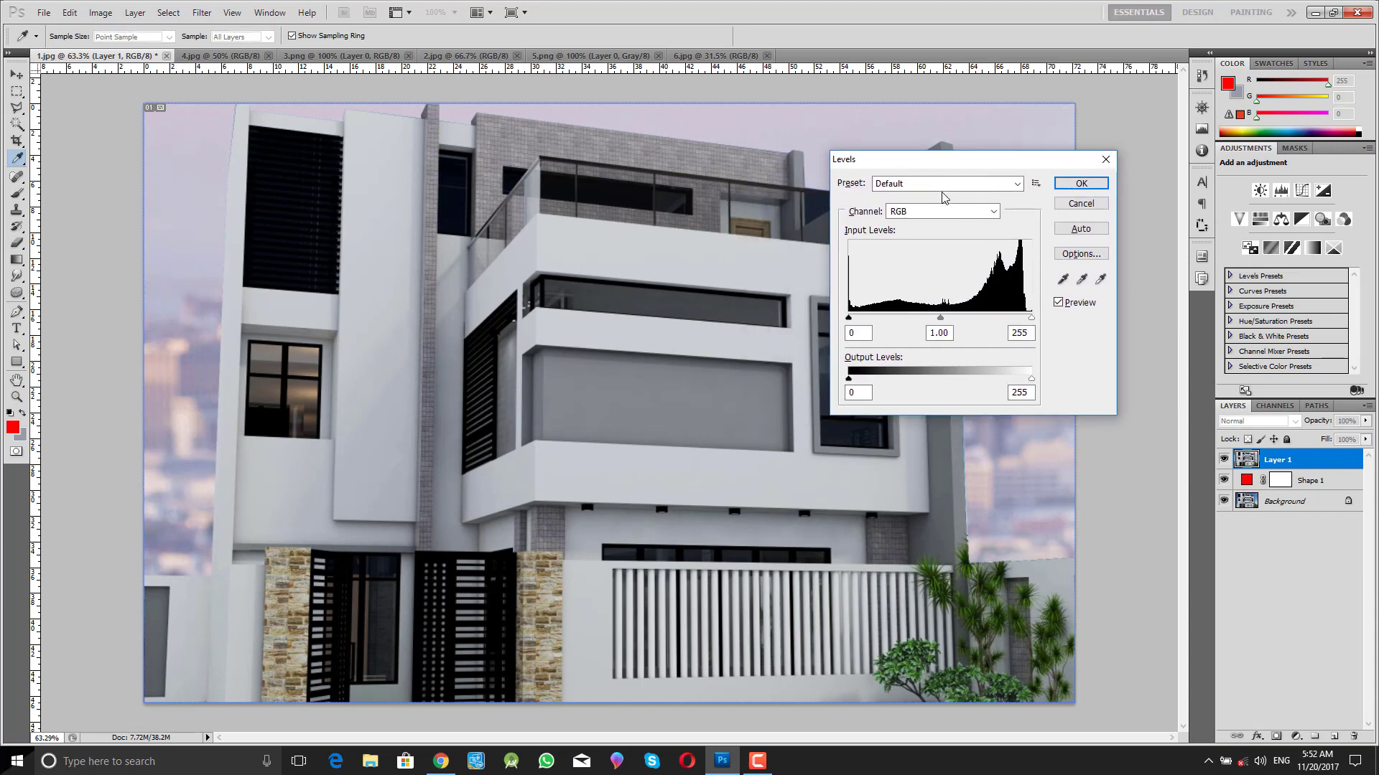
{"action": "left_click", "coordinate": [1080, 229]}
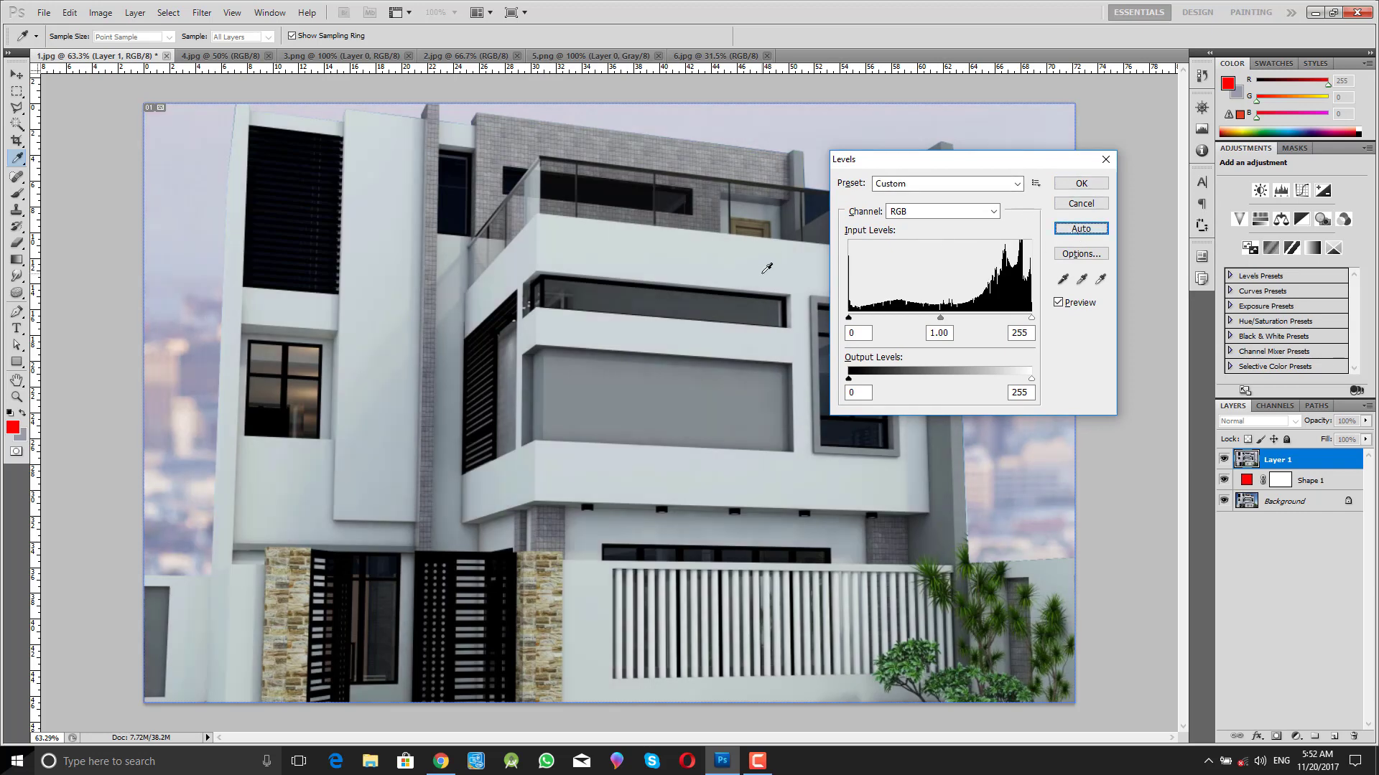
{"action": "left_click", "coordinate": [1080, 183]}
{"action": "key", "text": "z"}
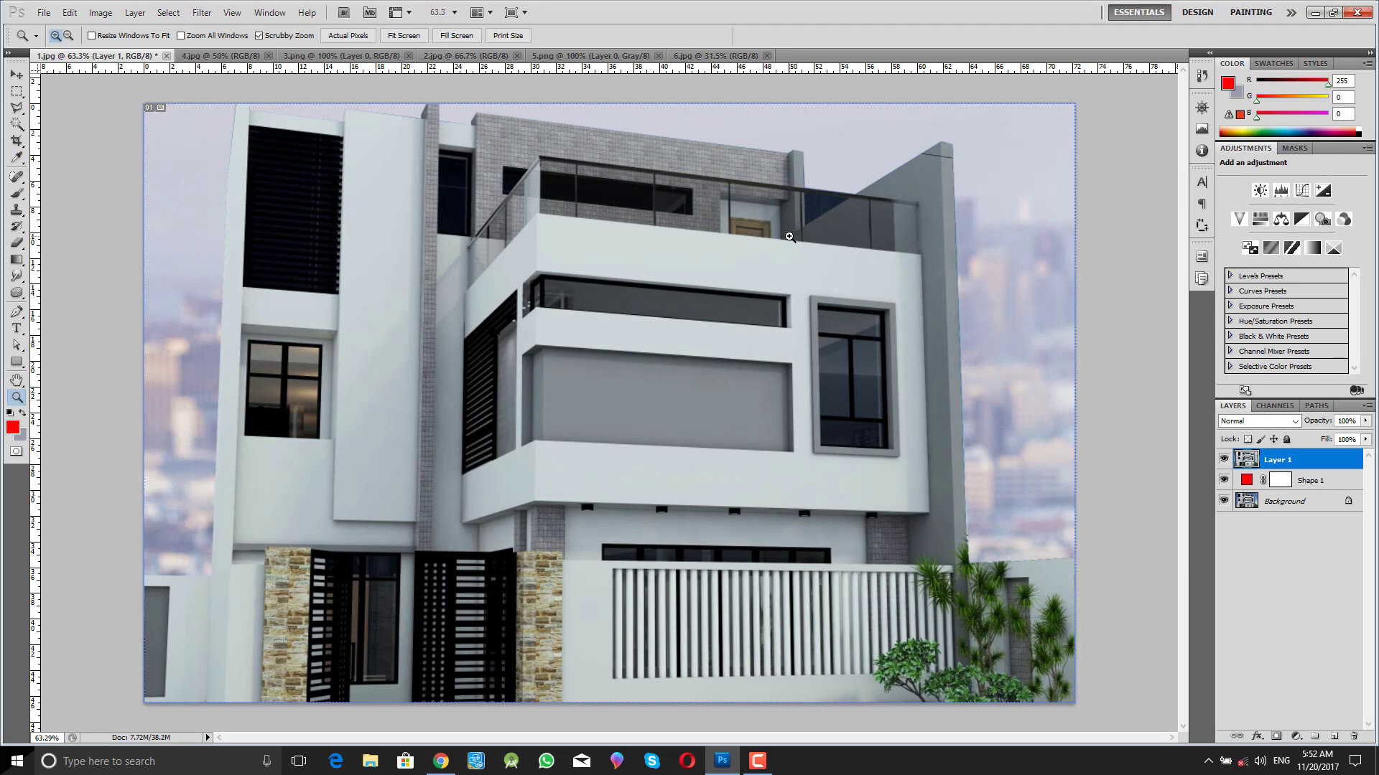
{"action": "left_click", "coordinate": [16, 75]}
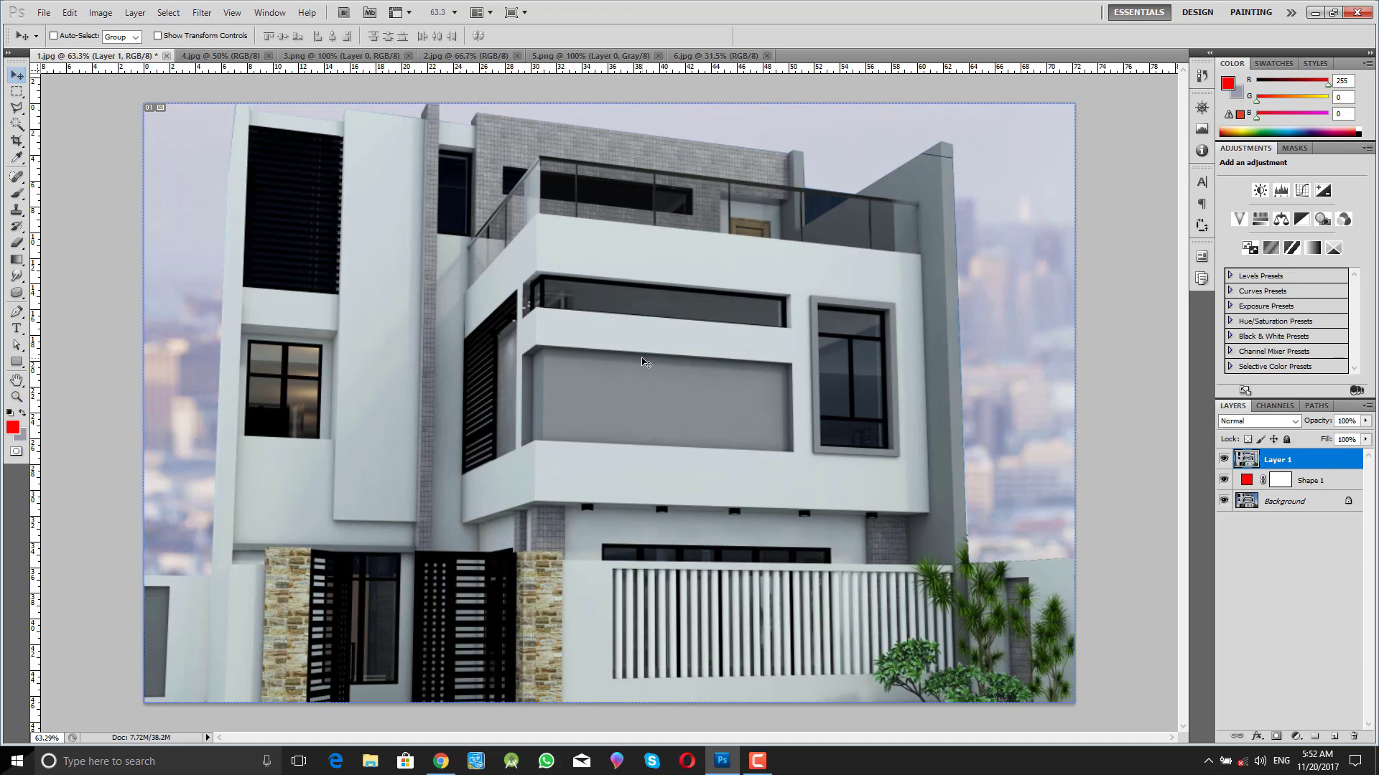
{"action": "key", "text": "ctrl+l"}
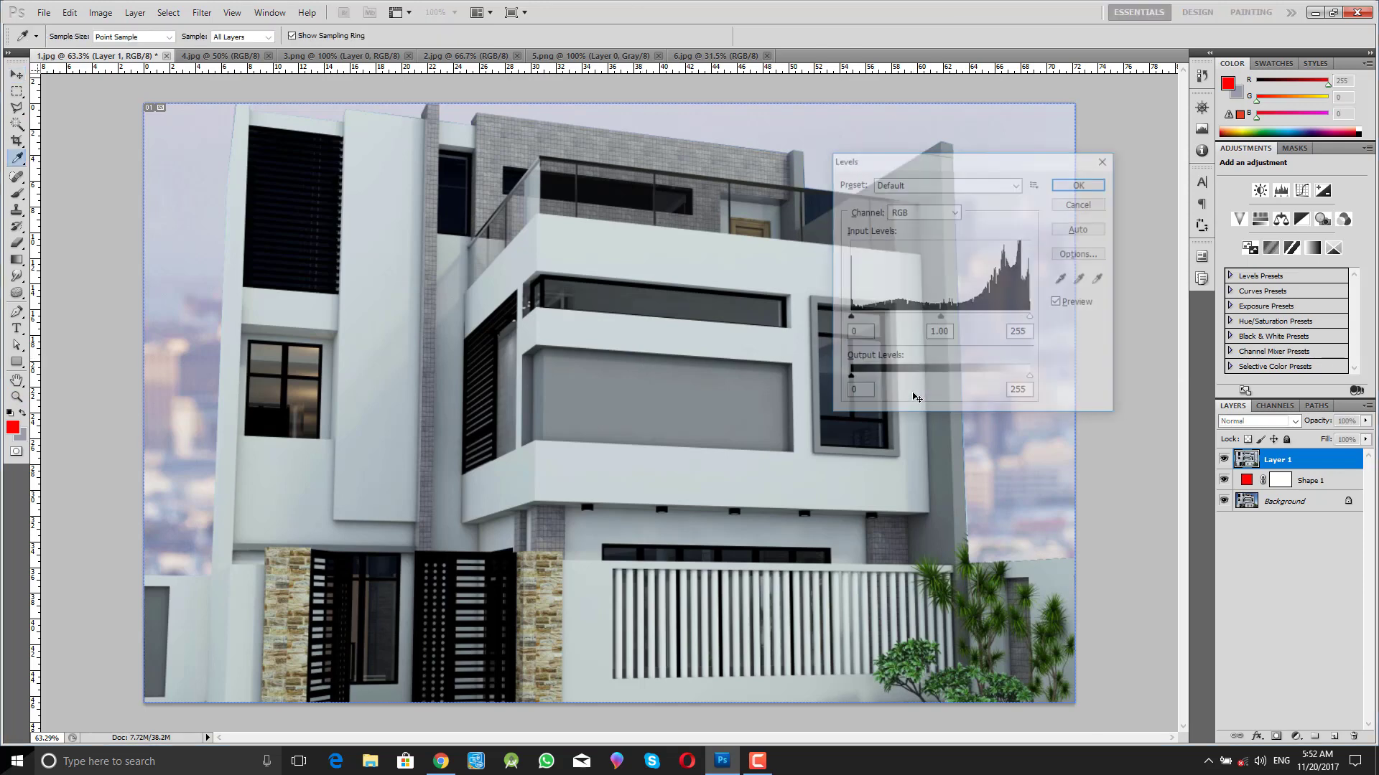
{"action": "key", "text": "Escape"}
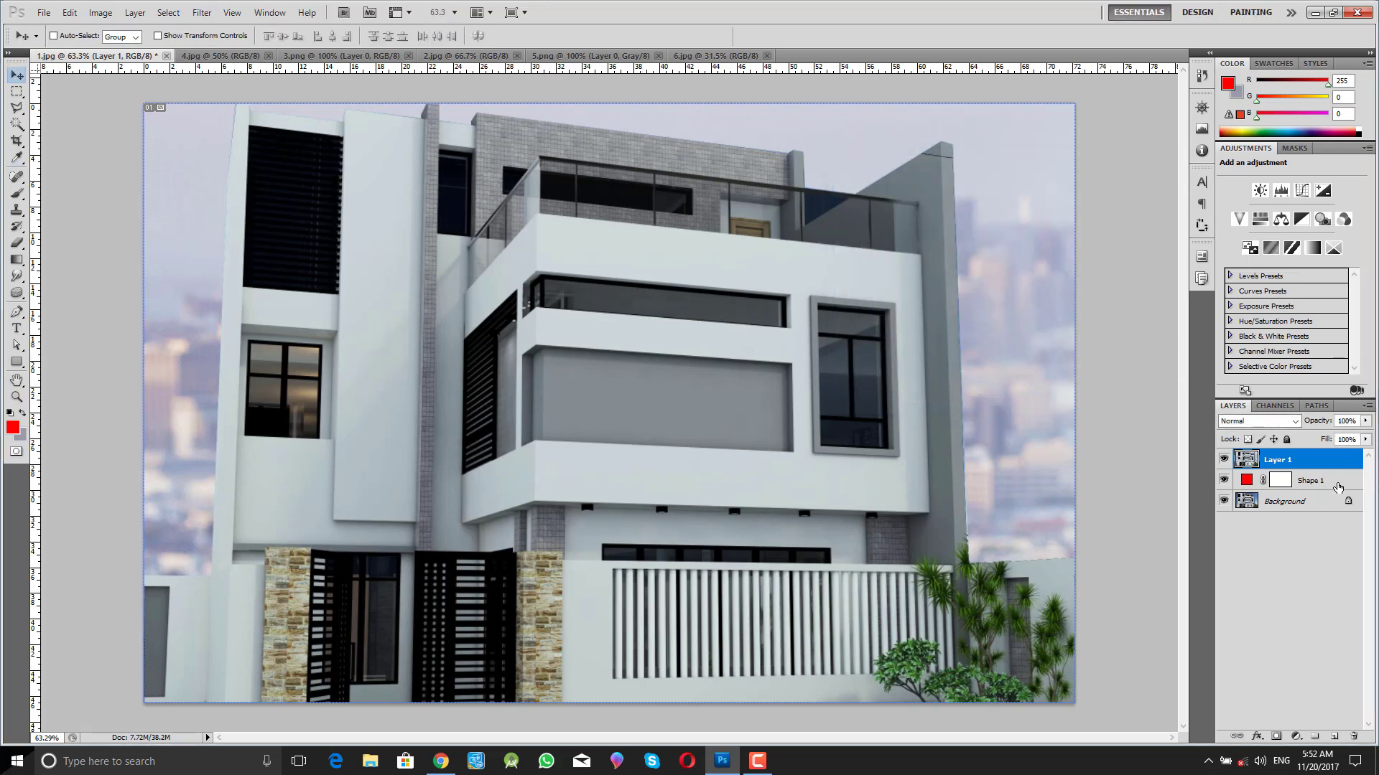
- Reapply the automatic Levels correction to Layer 1 in 1.jpg
{"action": "left_click", "coordinate": [1311, 481]}
{"action": "left_click", "coordinate": [1316, 465]}
{"action": "key", "text": "ctrl+l"}
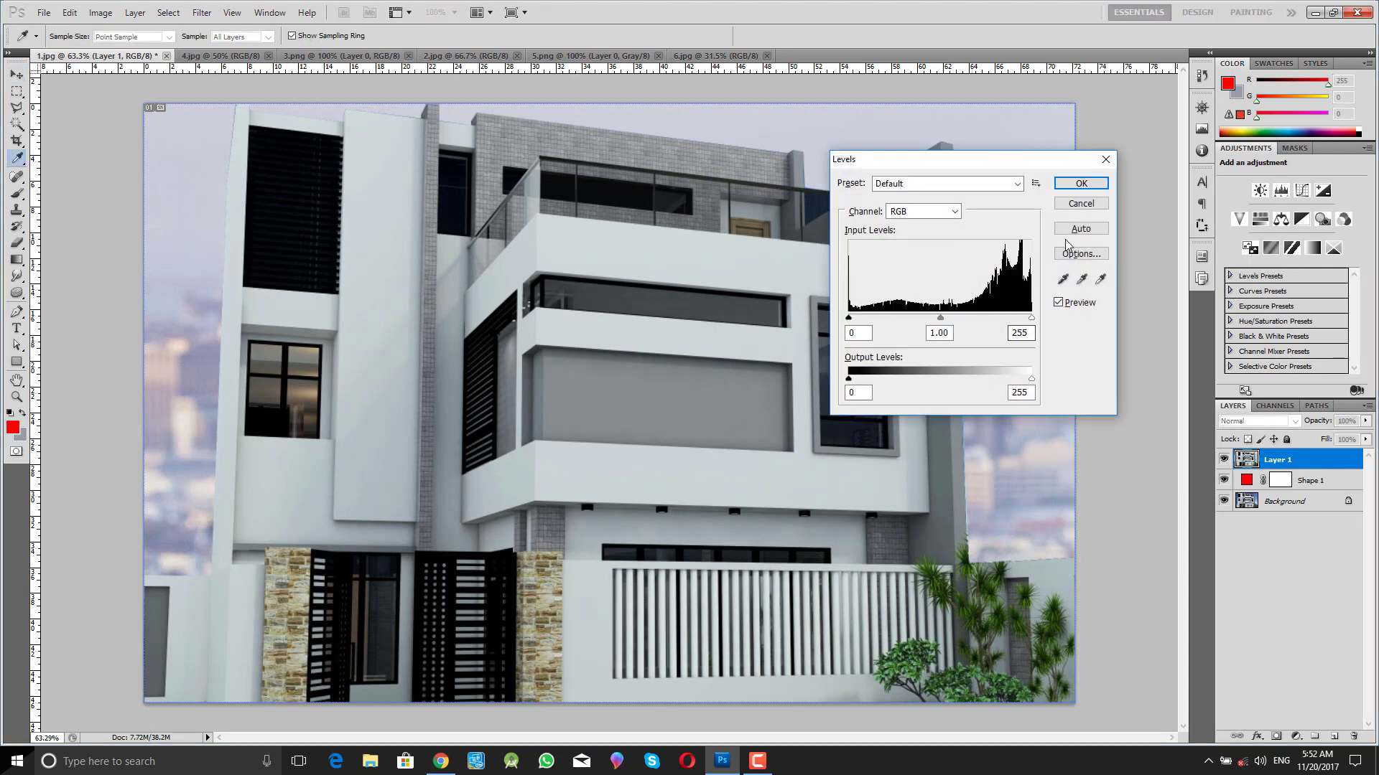
{"action": "left_click", "coordinate": [1078, 233]}
{"action": "left_click", "coordinate": [1080, 185]}
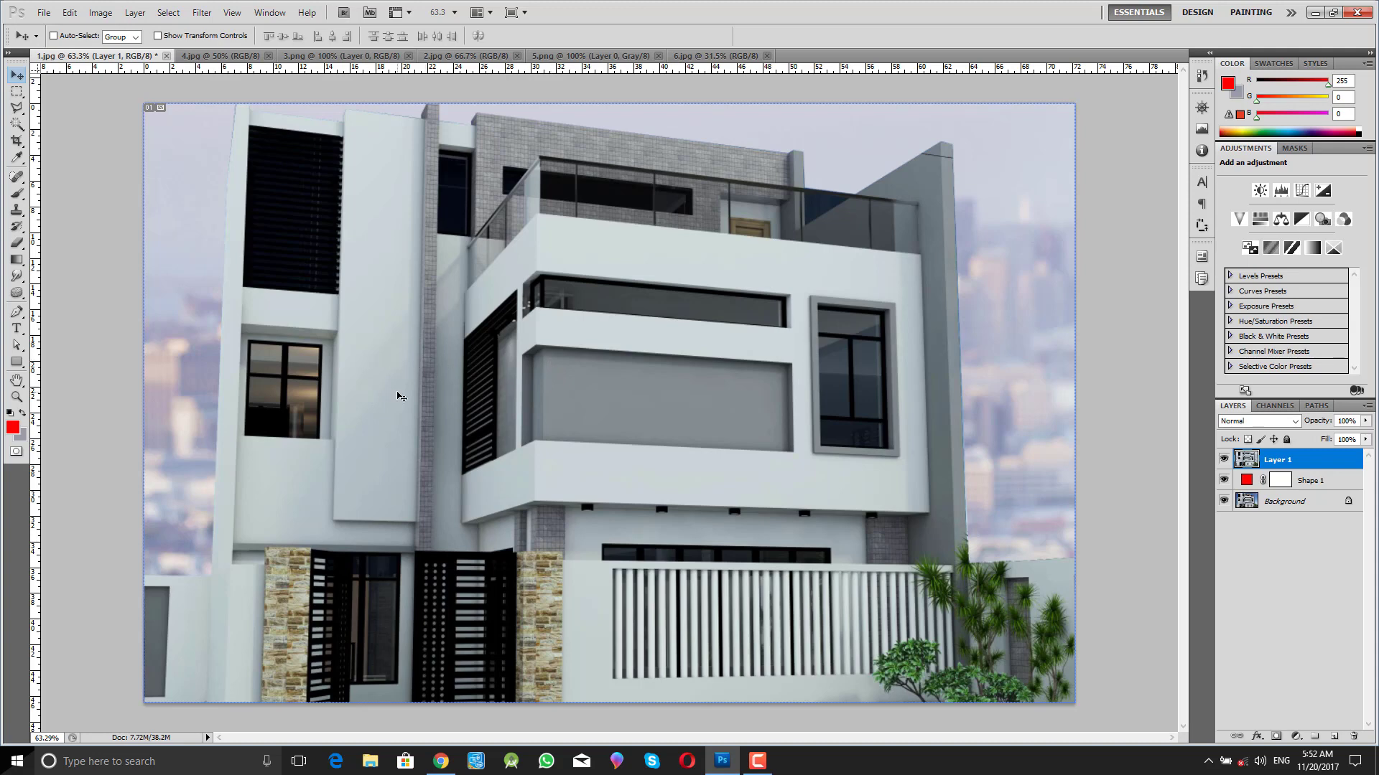
- Bring up the living room photo 4.jpg
{"action": "key", "text": "m"}
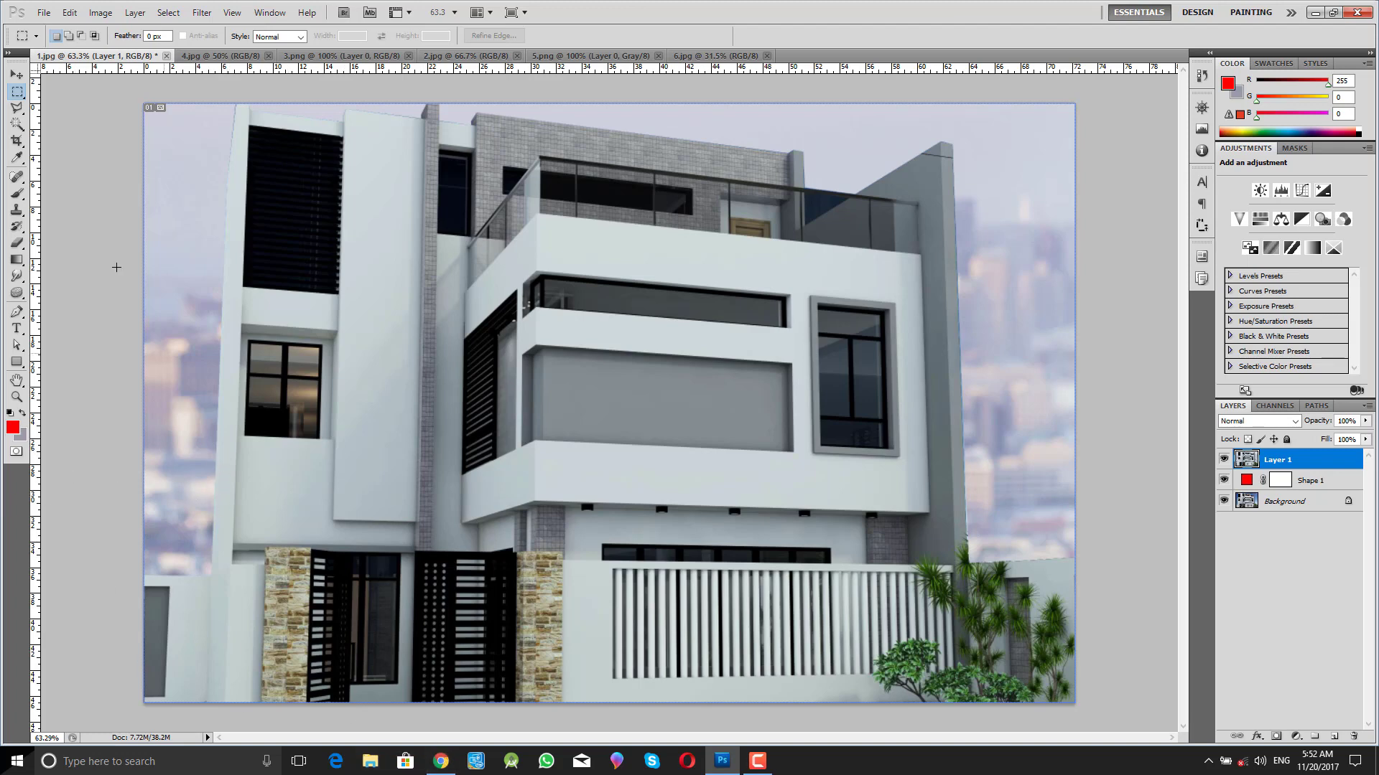
{"action": "left_click", "coordinate": [219, 56]}
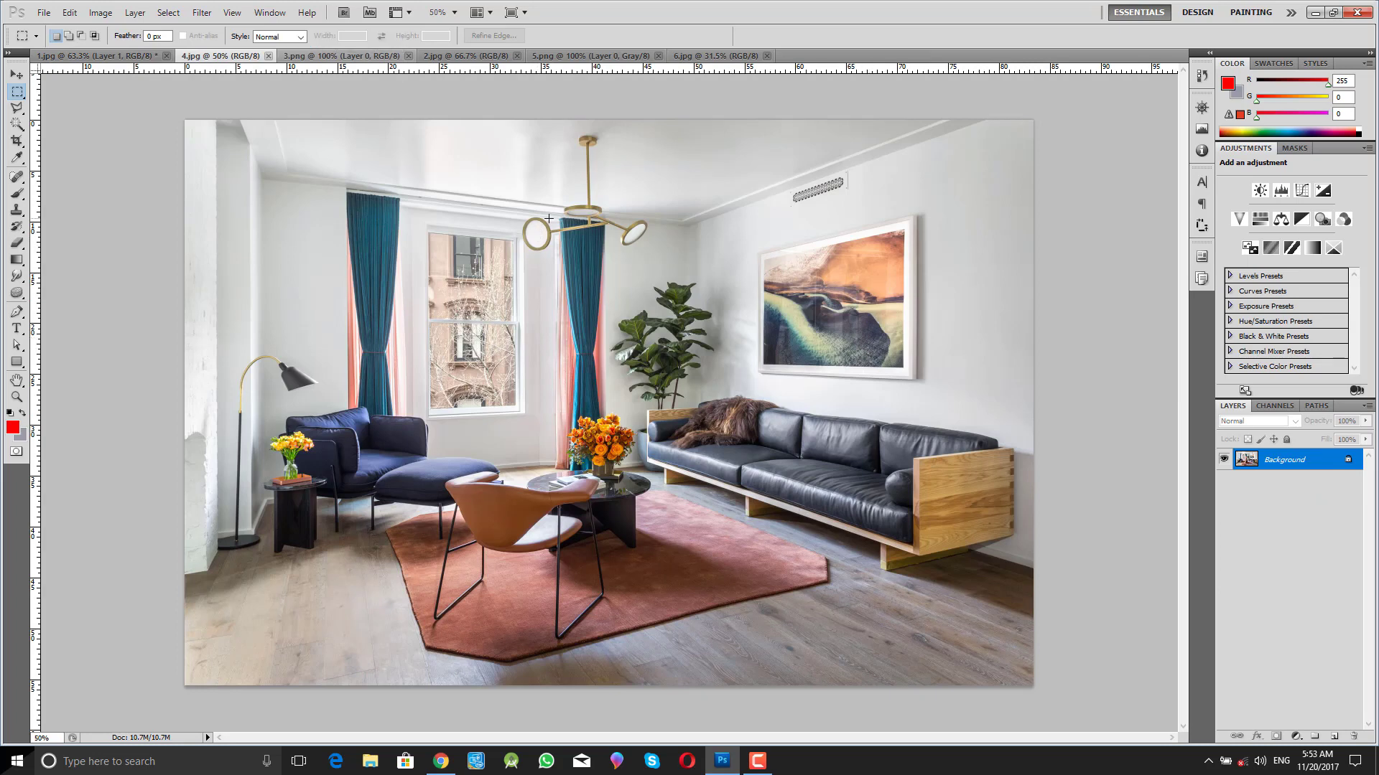
- Switch to Chrome to look over the YouTube channel's uploaded videos, and return to the living room photo in Photoshop
{"action": "left_click", "coordinate": [441, 761]}
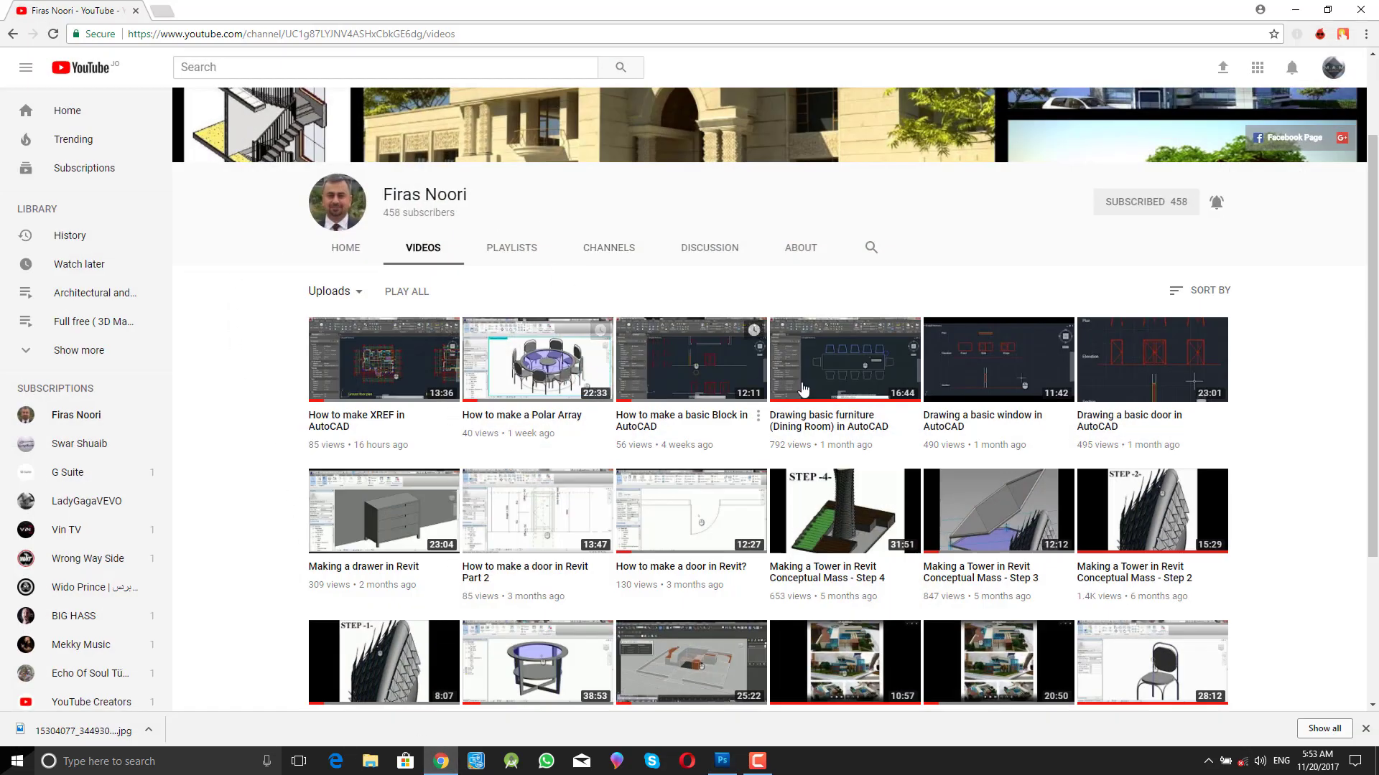
{"action": "scroll", "coordinate": [388, 331], "scroll_direction": "up", "scroll_amount": 2}
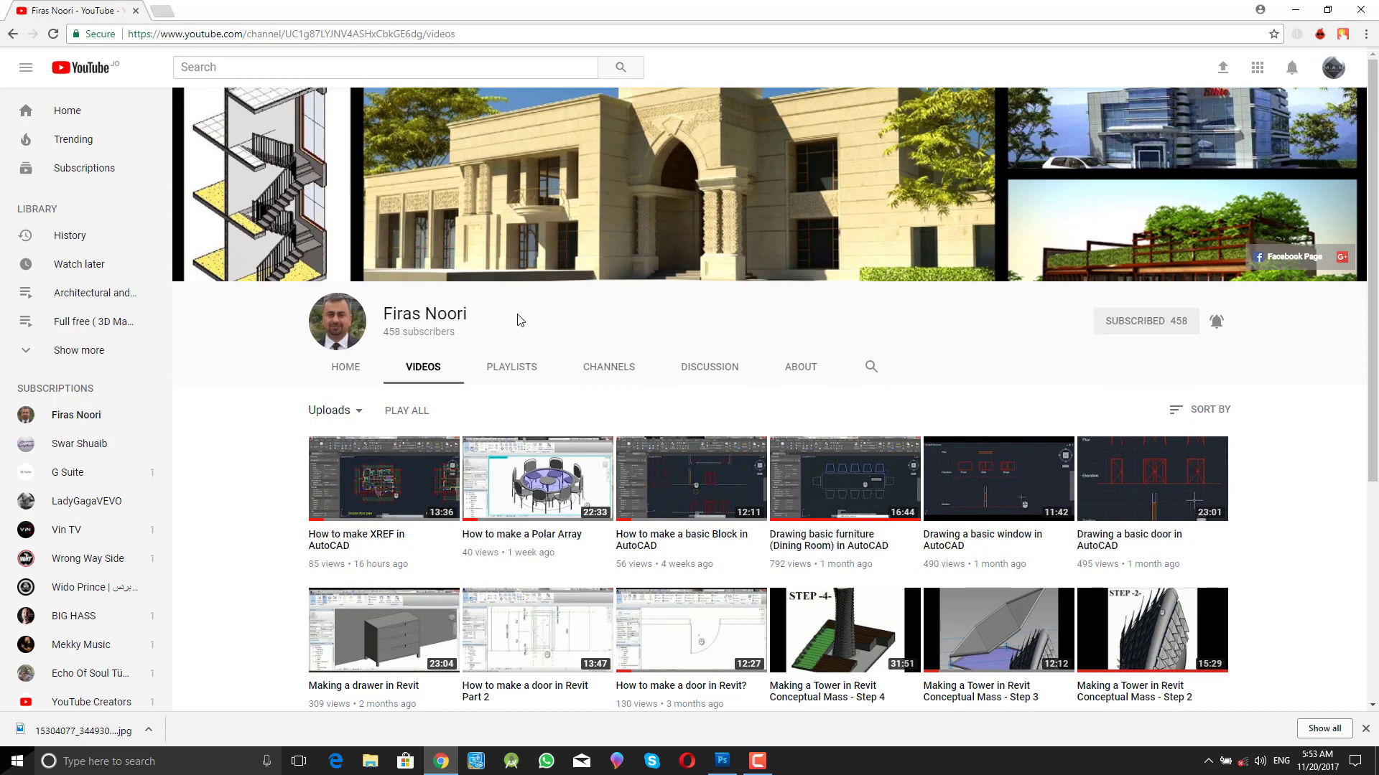
{"action": "scroll", "coordinate": [486, 329], "scroll_direction": "down", "scroll_amount": 1}
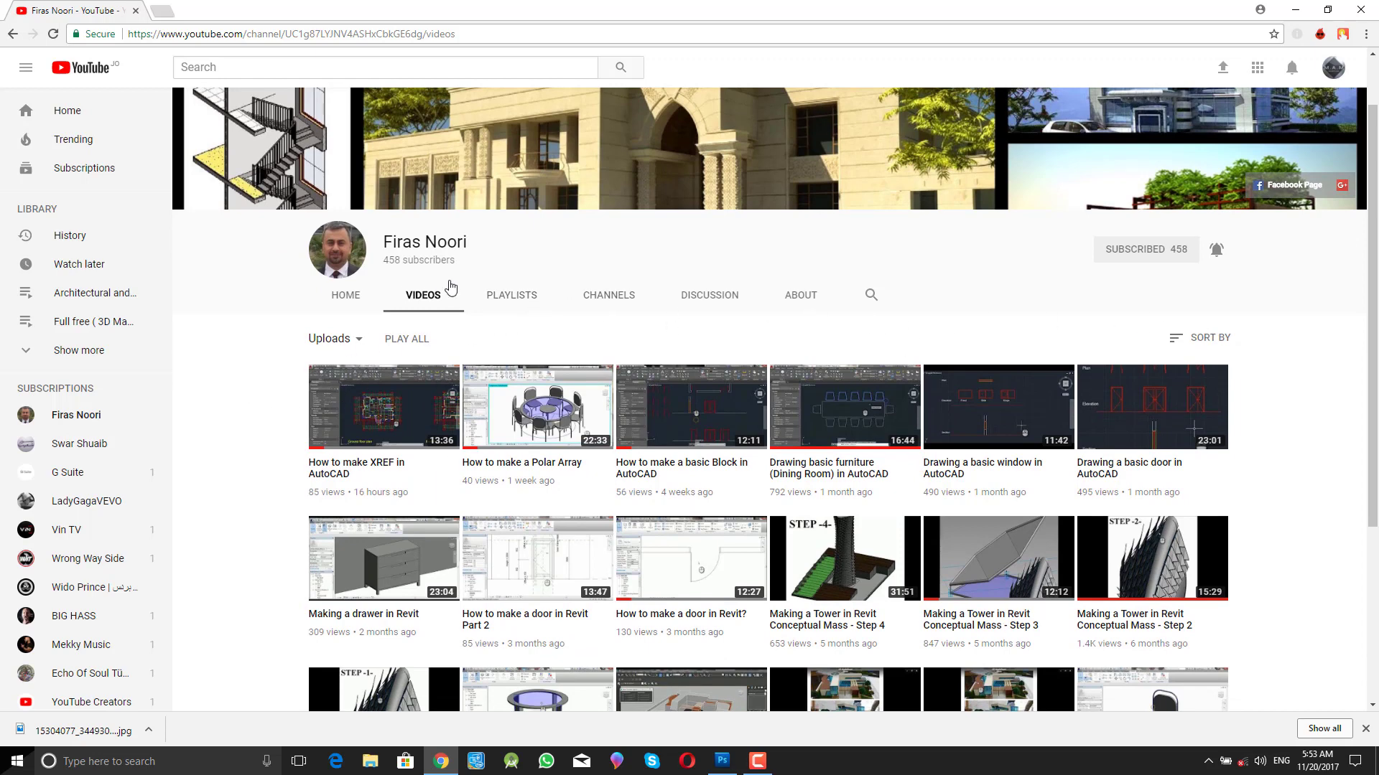
{"action": "left_click", "coordinate": [437, 770]}
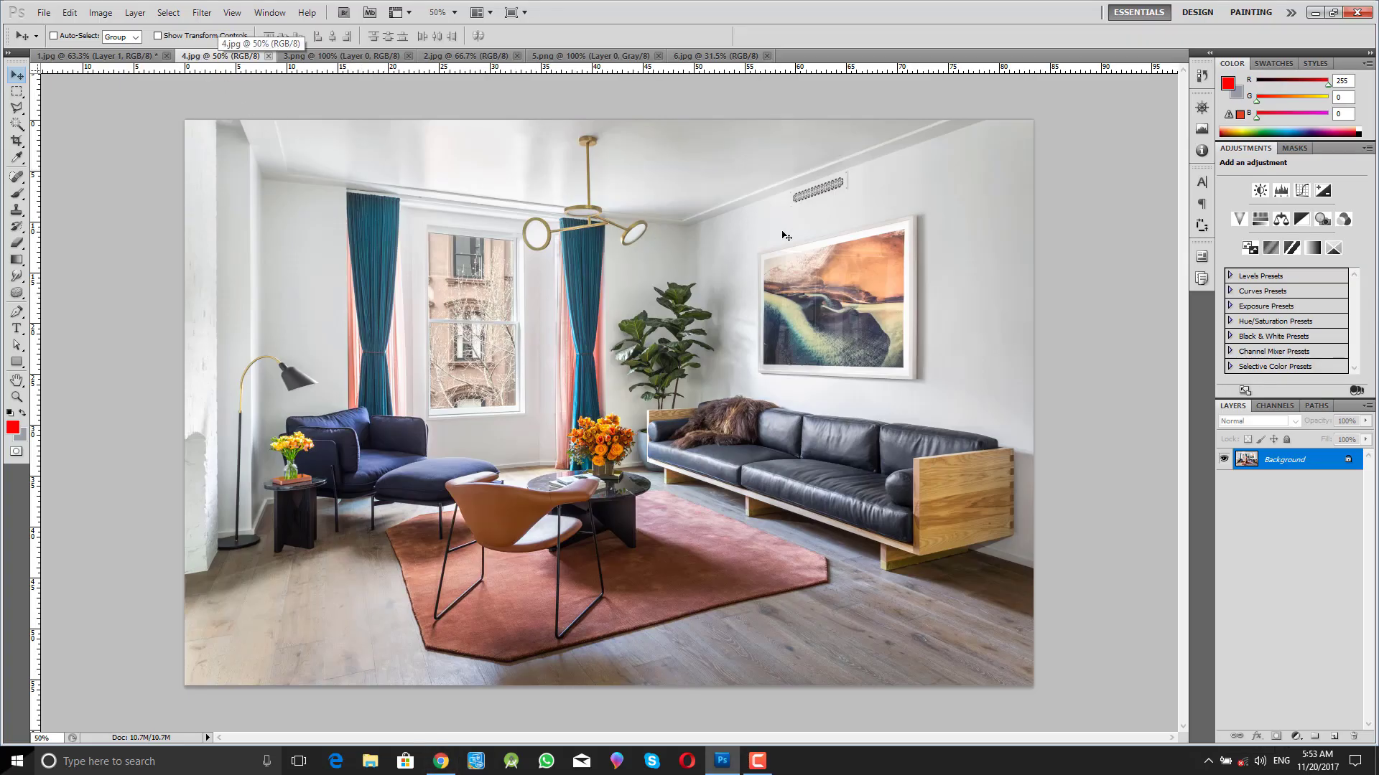
- Duplicate the Background layer of 4.jpg under the name 1, and undo the duplication
{"action": "key", "text": "z"}
{"action": "left_click_drag", "start_coordinate": [841, 250], "coordinate": [989, 261]}
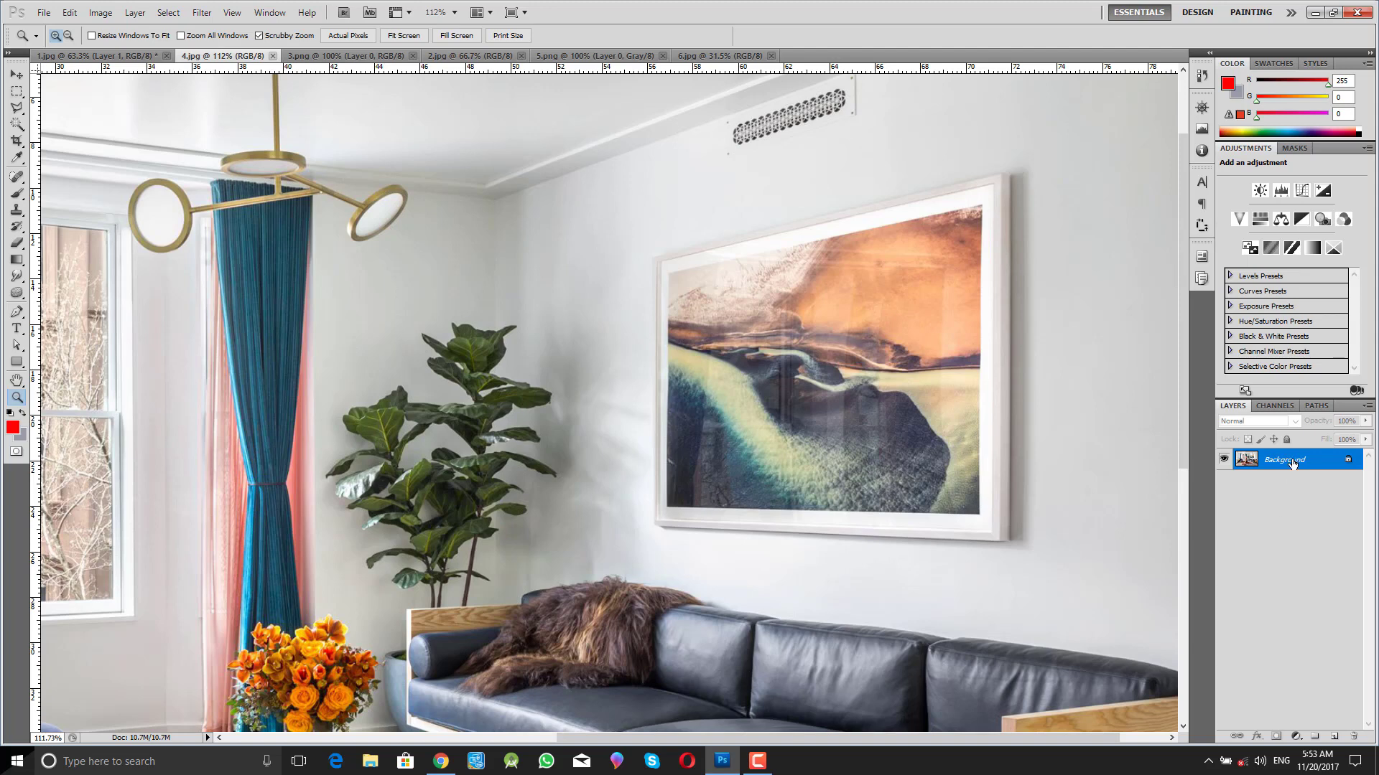
{"action": "left_click_drag", "start_coordinate": [1293, 464], "coordinate": [1292, 464]}
{"action": "right_click", "coordinate": [1293, 468]}
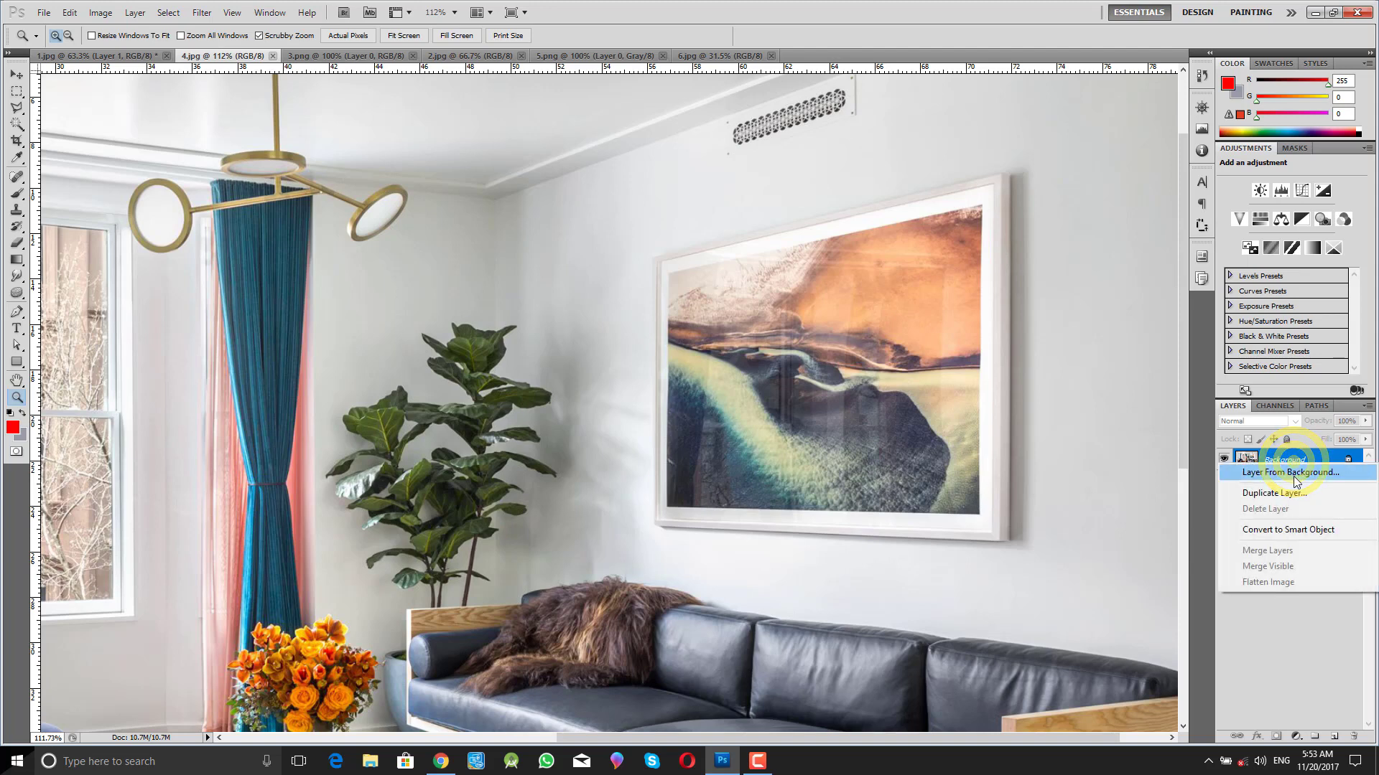
{"action": "left_click", "coordinate": [1307, 495]}
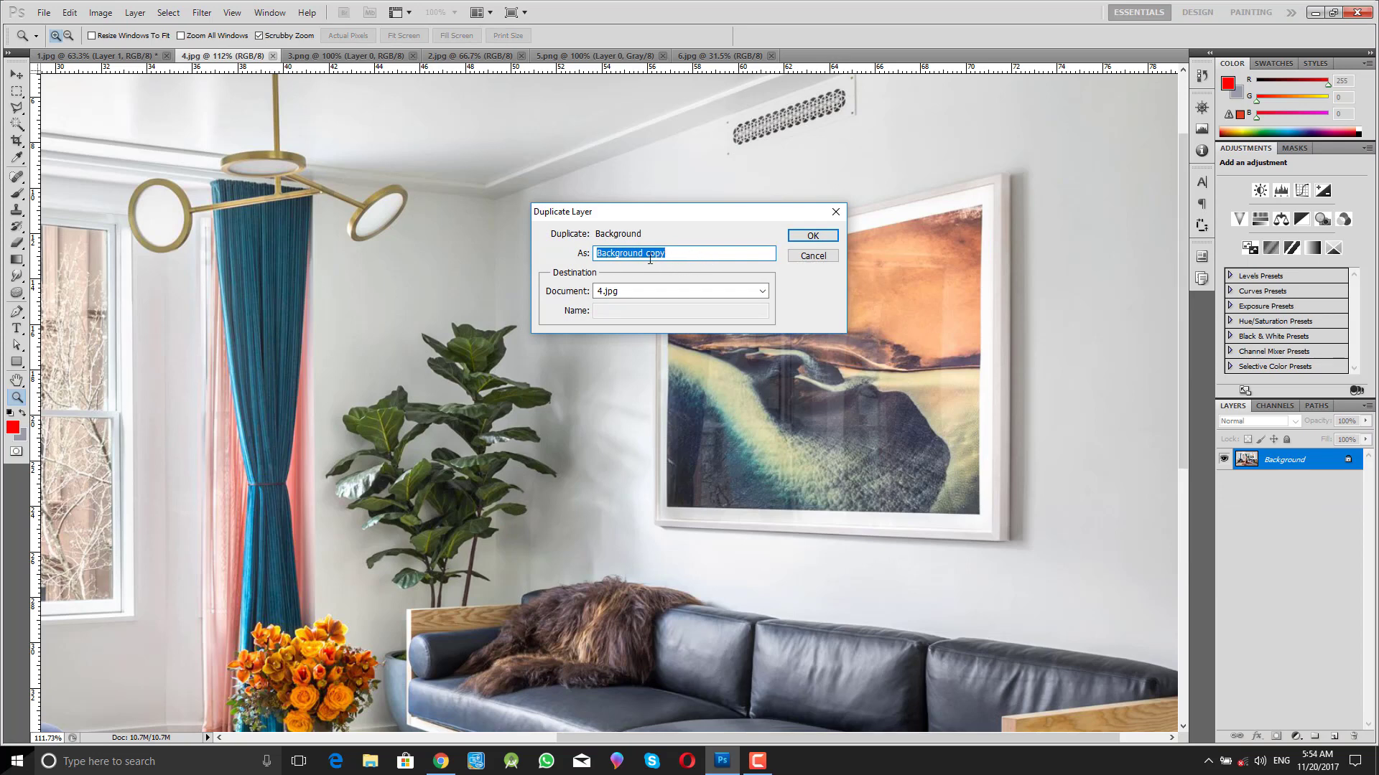
{"action": "type", "text": "1"}
{"action": "left_click", "coordinate": [807, 239]}
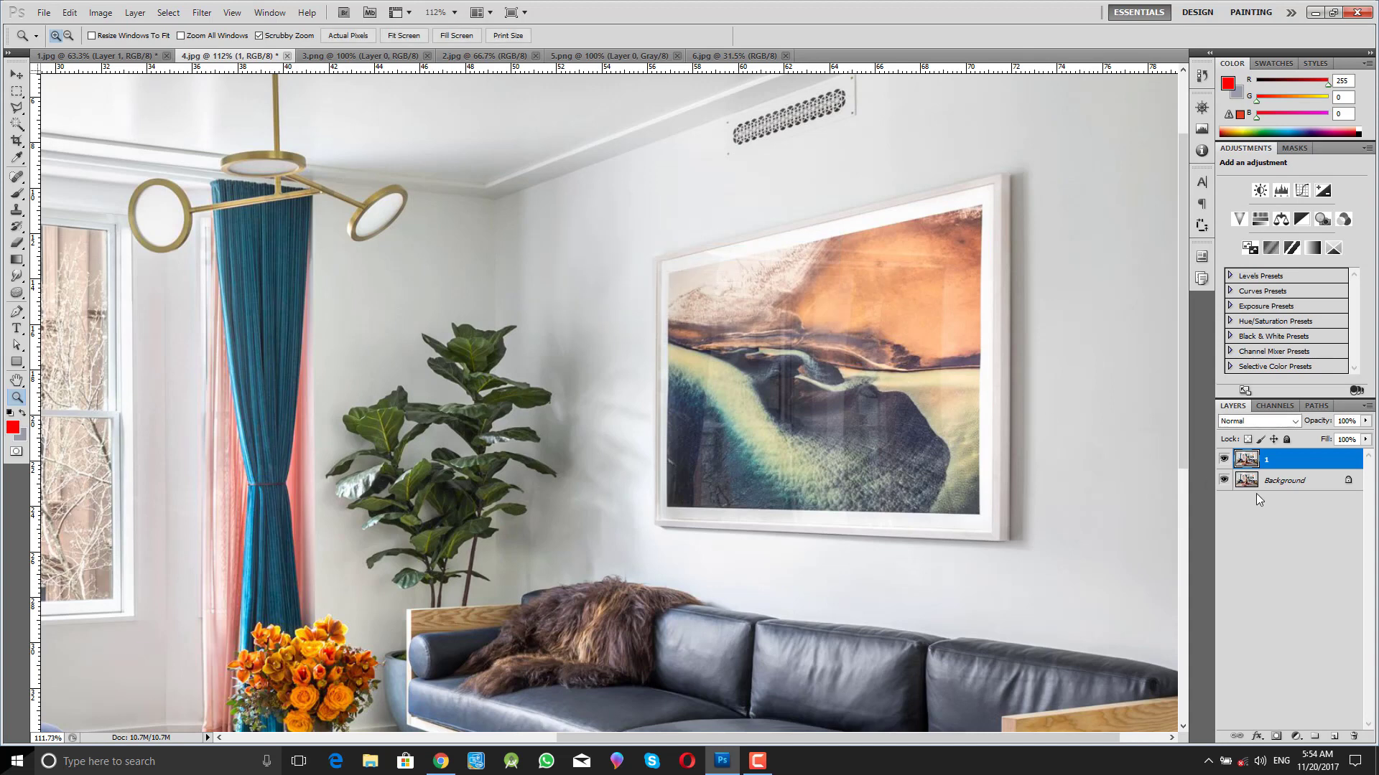
{"action": "key", "text": "ctrl+z"}
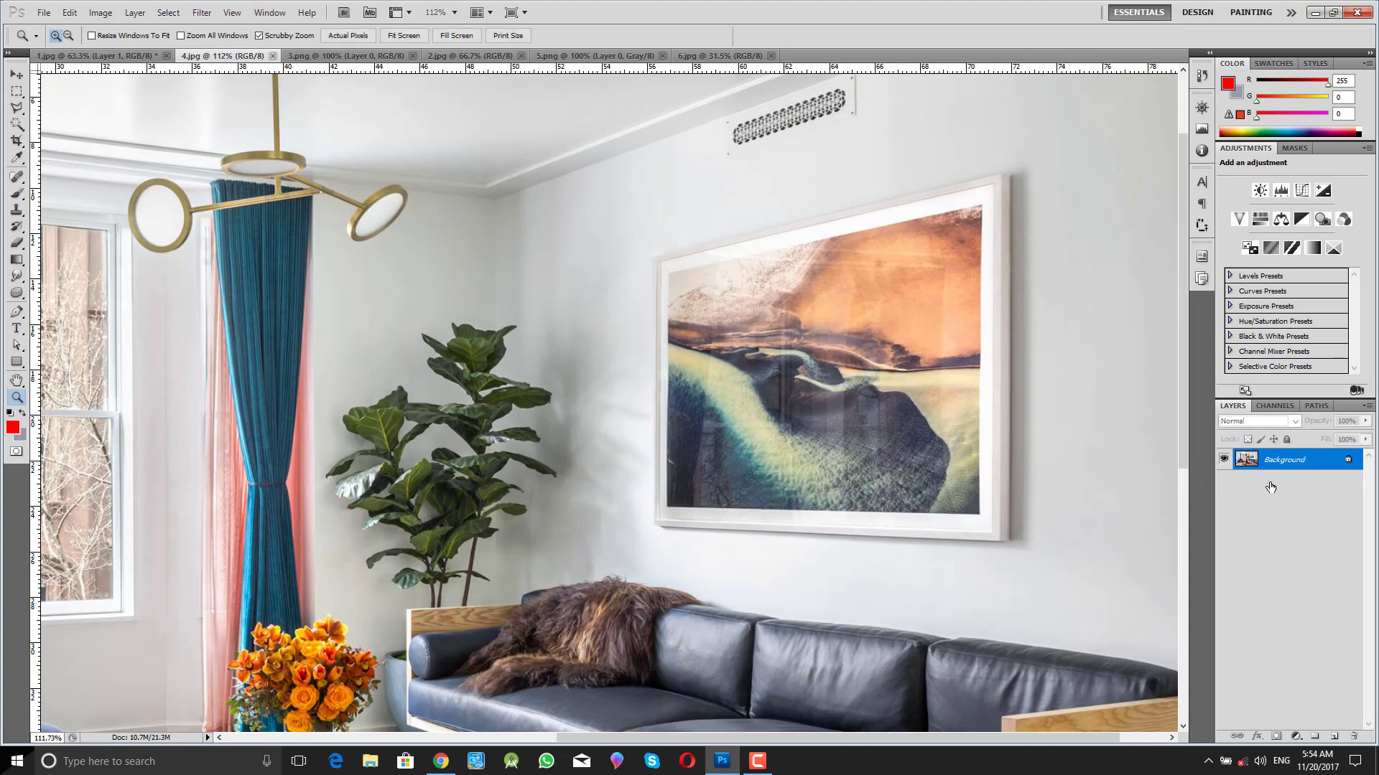
- Duplicate the Background layer of the living room photo 4.jpg
{"action": "key", "text": "ctrl+j"}
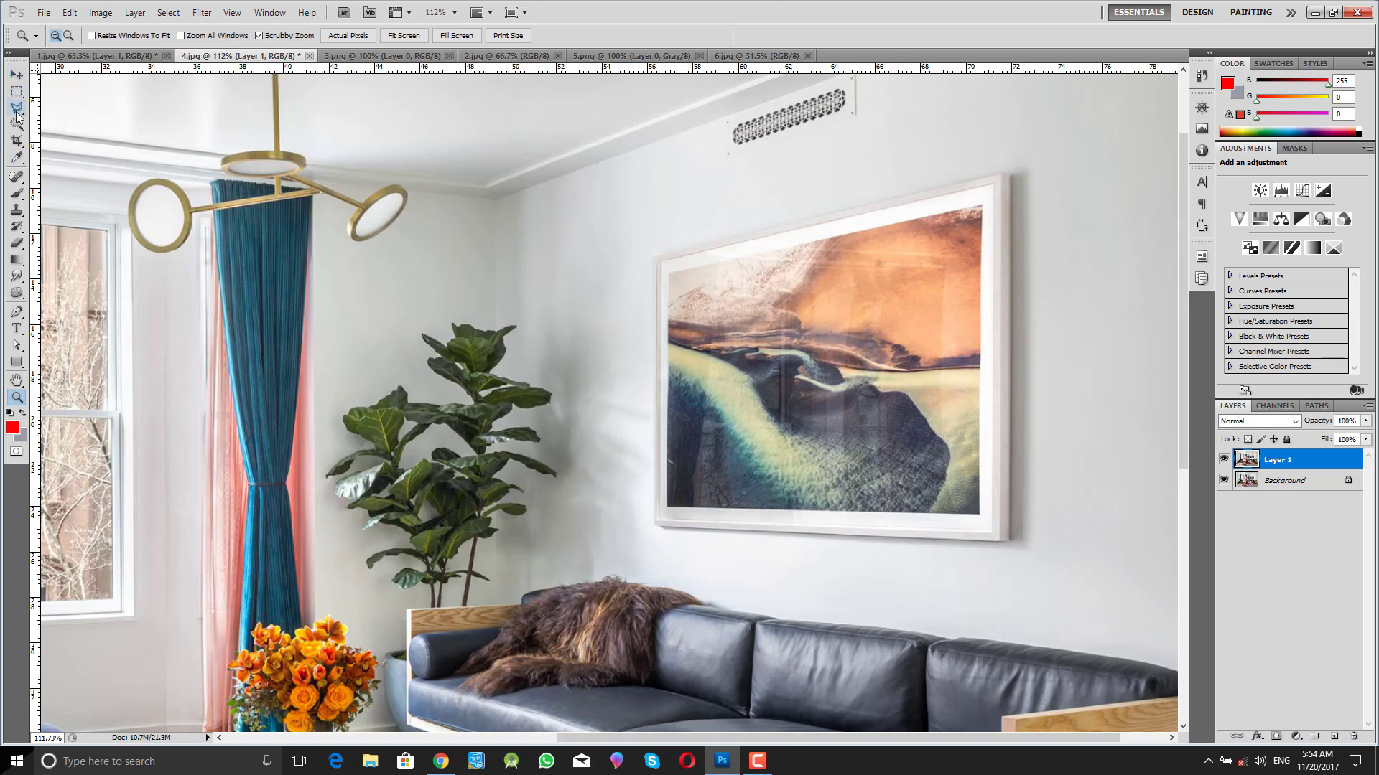
- Select the artwork inside the wall frame's white mat with the Polygonal Lasso and copy it to a new layer
{"action": "left_click_drag", "start_coordinate": [17, 113], "coordinate": [50, 122]}
{"action": "key", "text": "z"}
{"action": "left_click_drag", "start_coordinate": [1021, 237], "coordinate": [1041, 240]}
{"action": "scroll", "coordinate": [1040, 240], "scroll_direction": "down", "scroll_amount": 1}
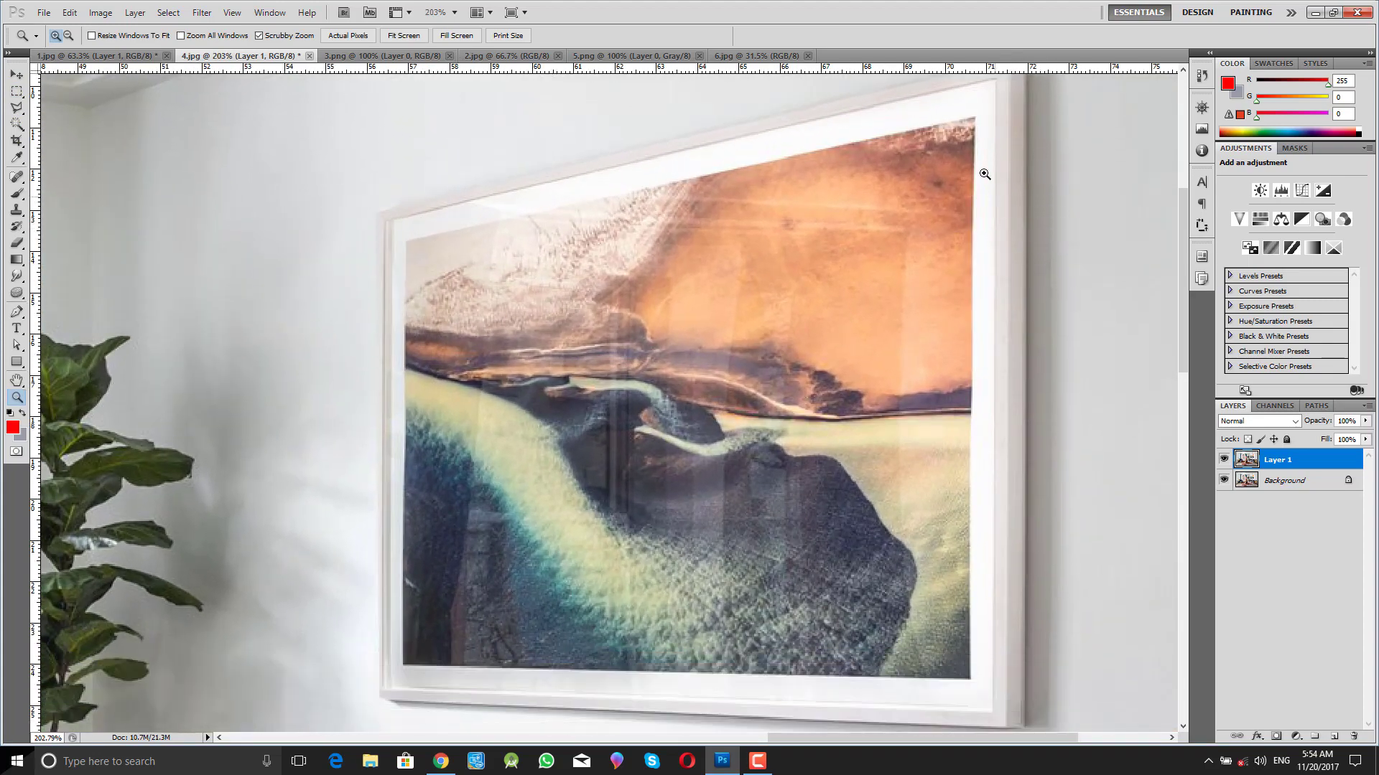
{"action": "left_click_drag", "start_coordinate": [989, 151], "coordinate": [988, 160]}
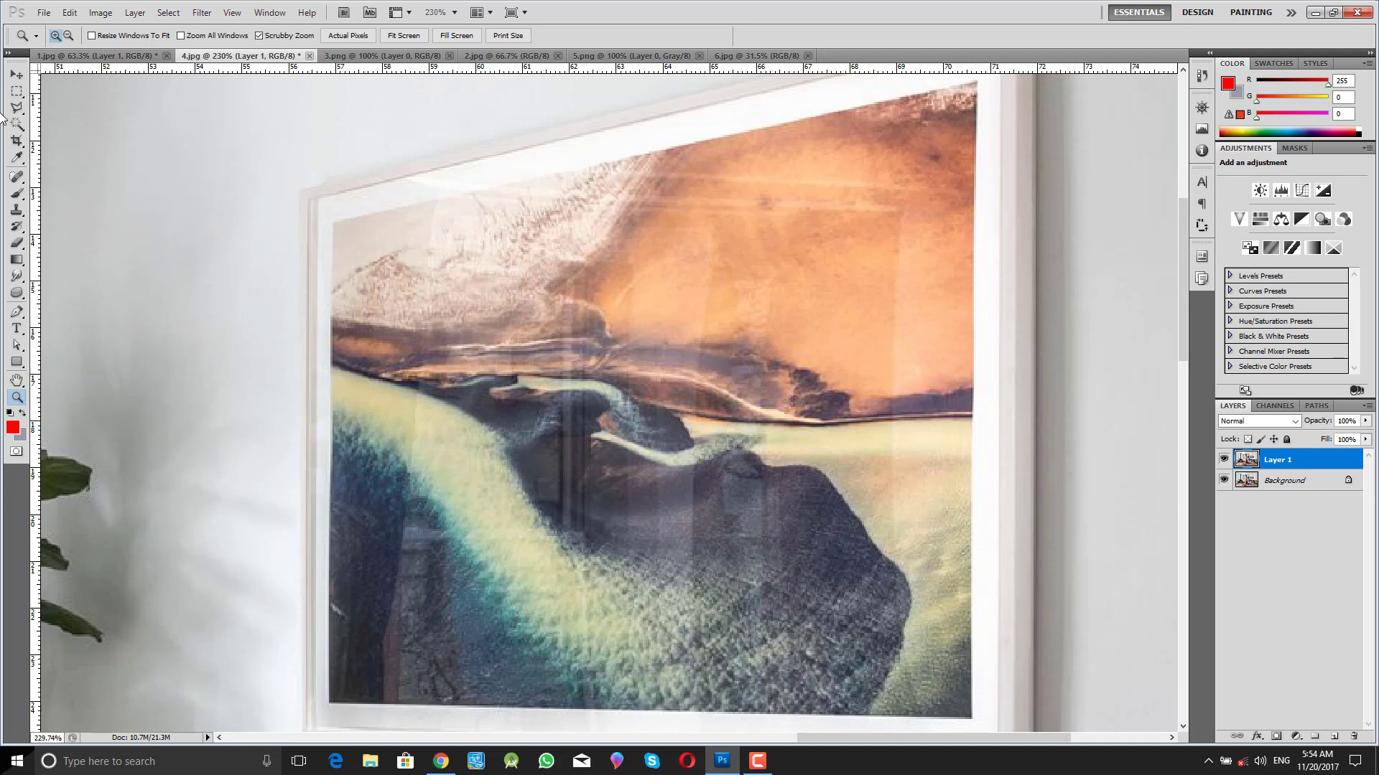
{"action": "left_click_drag", "start_coordinate": [16, 106], "coordinate": [105, 126]}
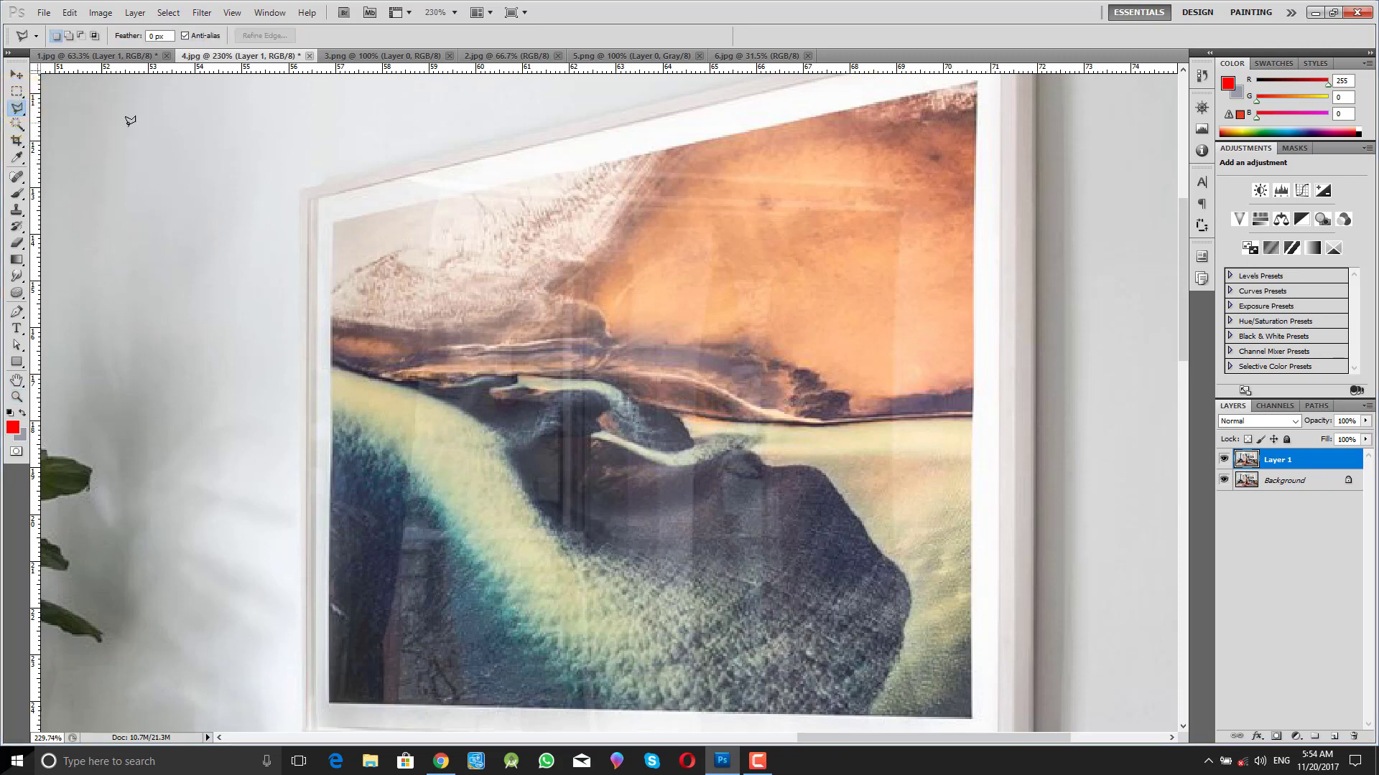
{"action": "left_click", "coordinate": [976, 81]}
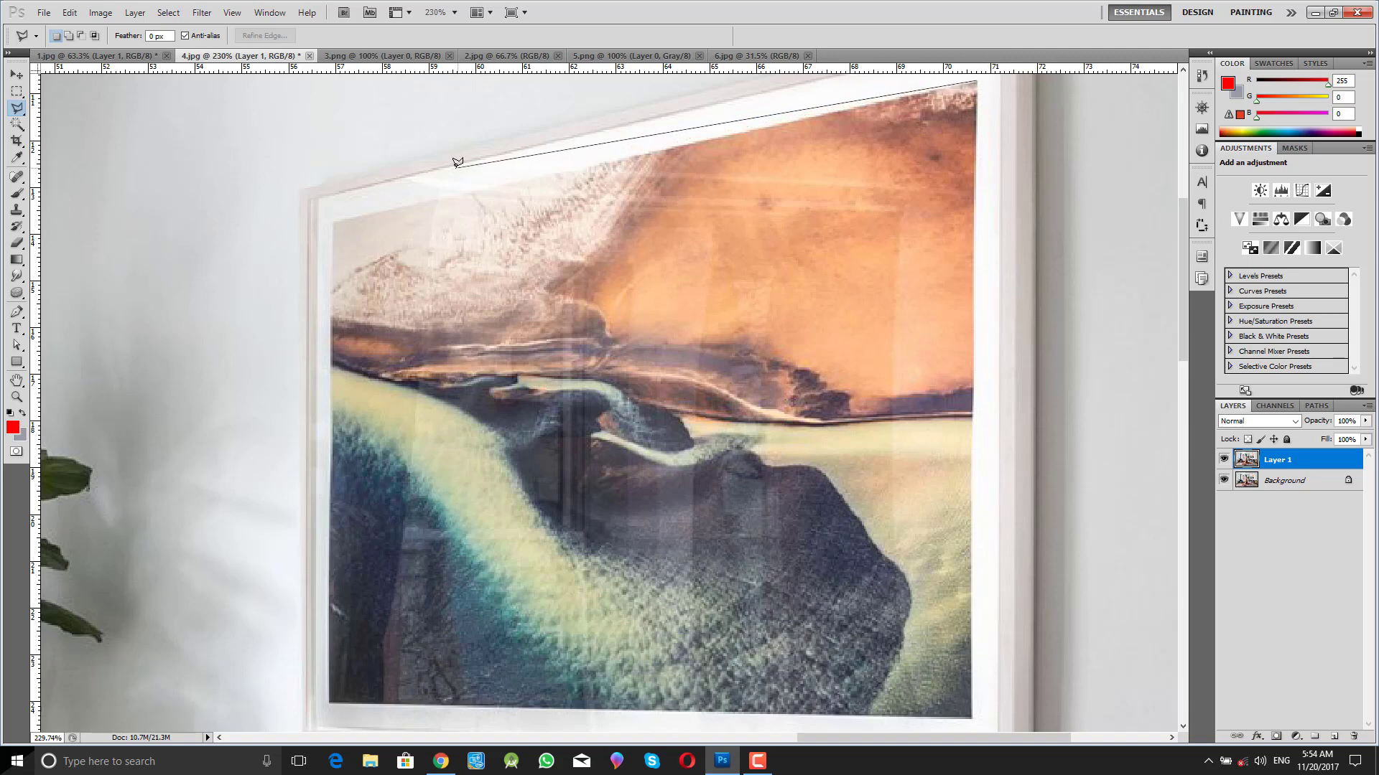
{"action": "left_click", "coordinate": [333, 216]}
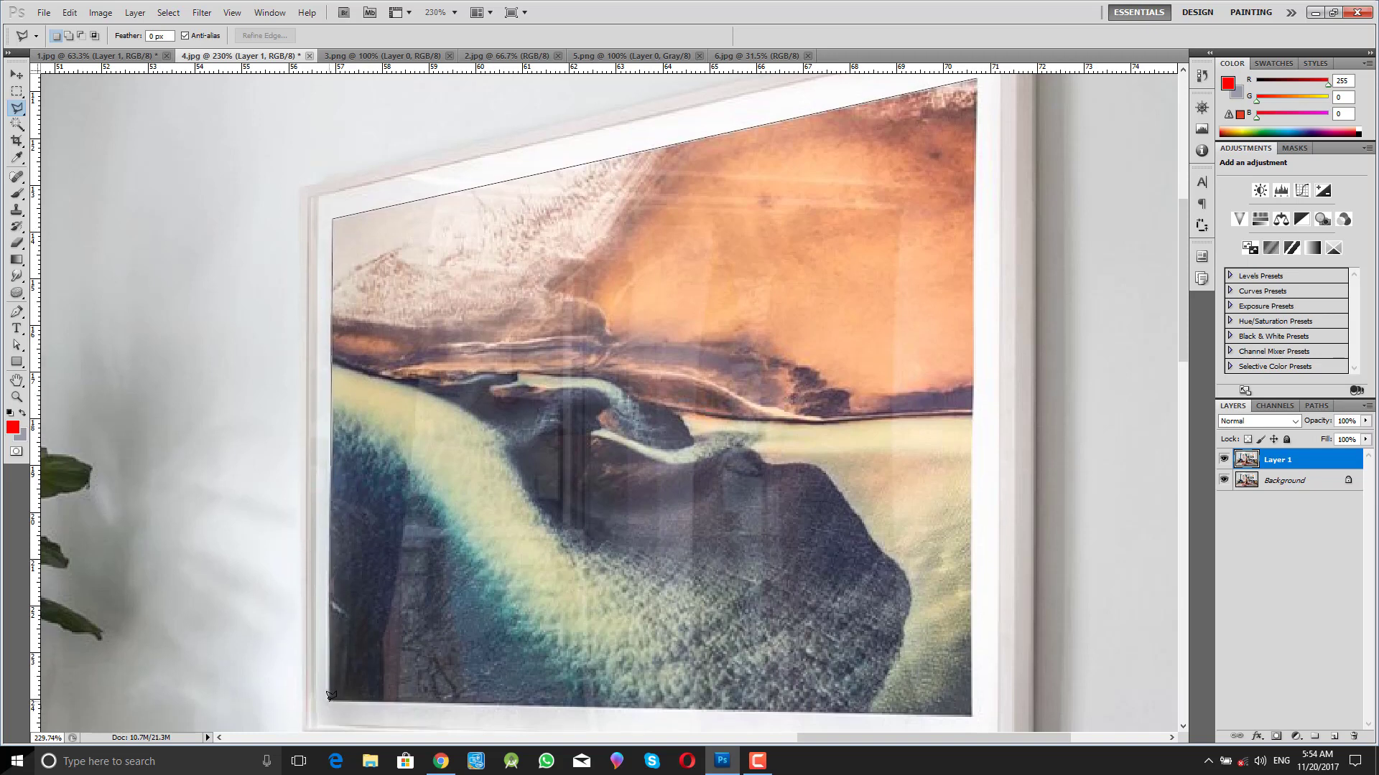
{"action": "left_click", "coordinate": [971, 714]}
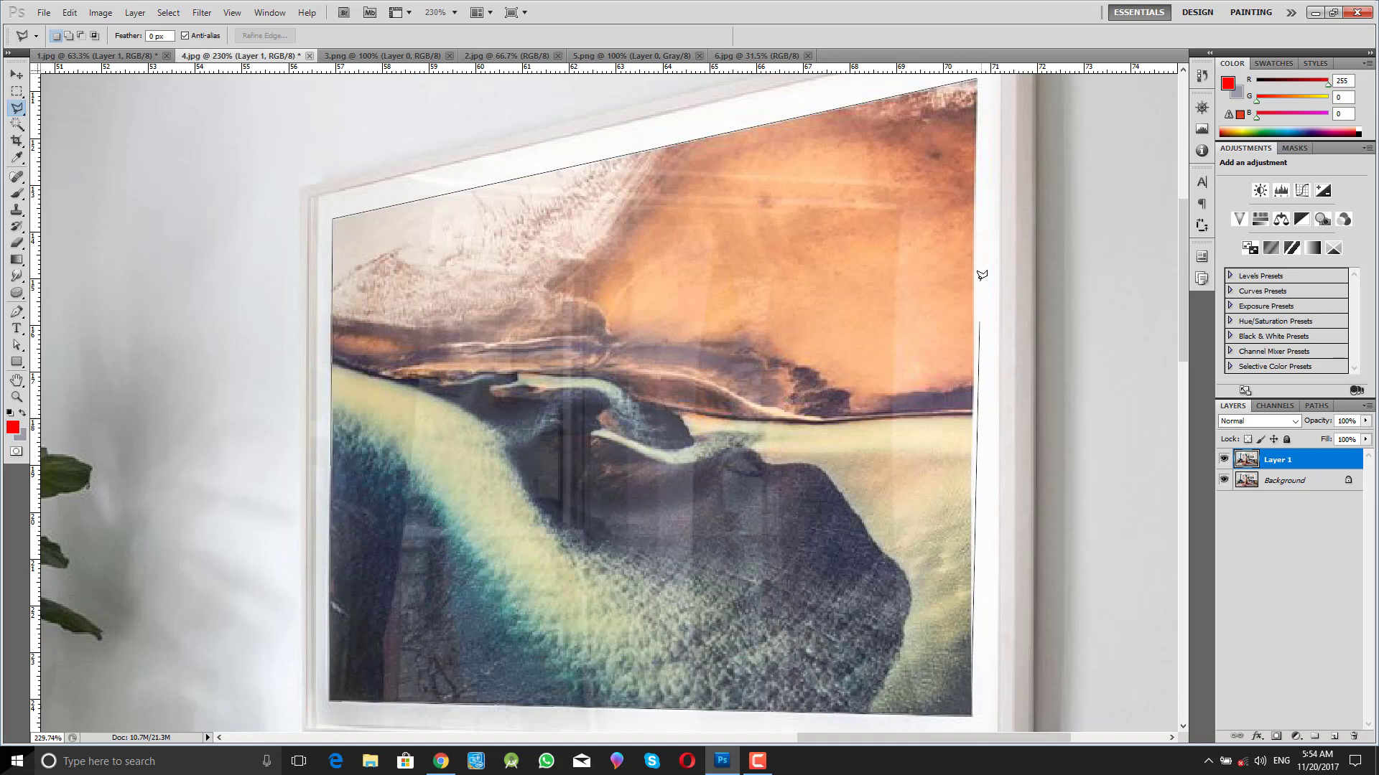
{"action": "left_click", "coordinate": [980, 73]}
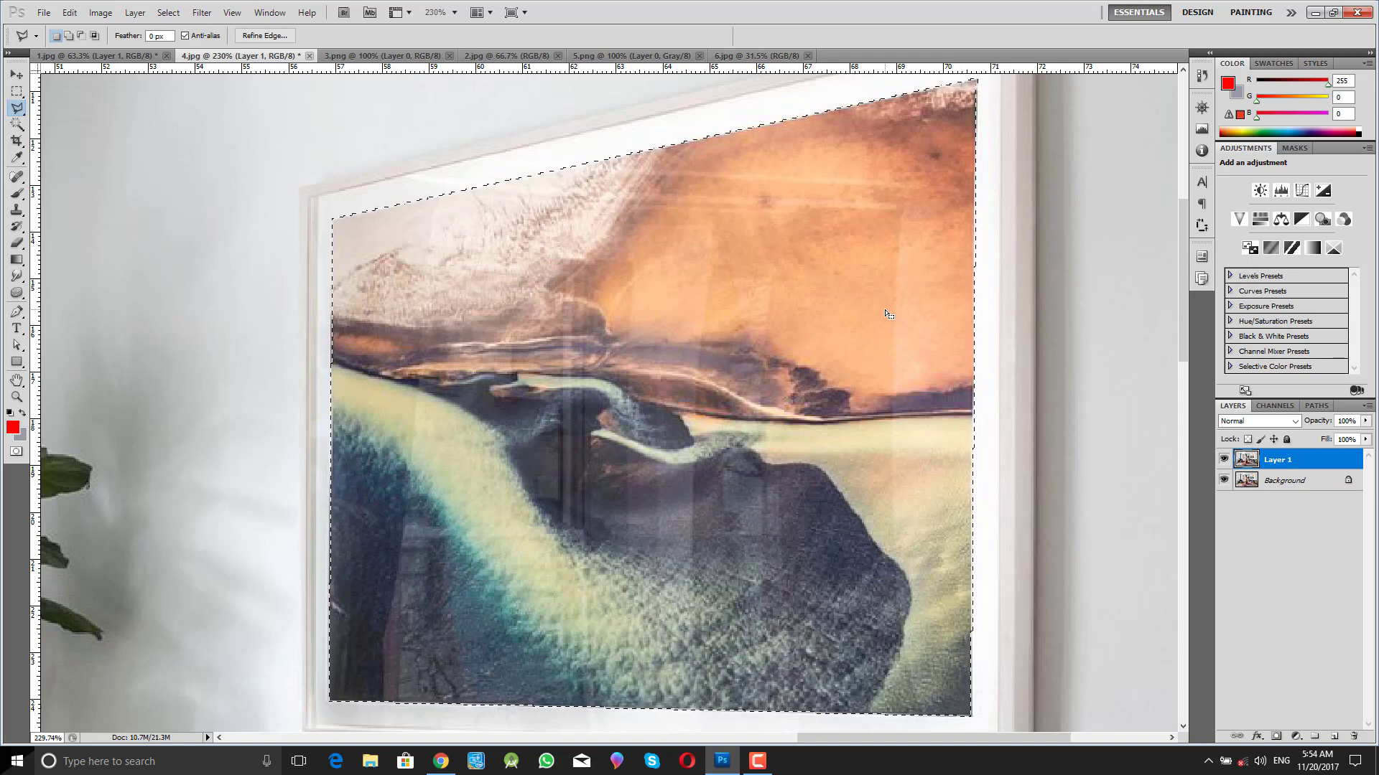
{"action": "key", "text": "ctrl+j"}
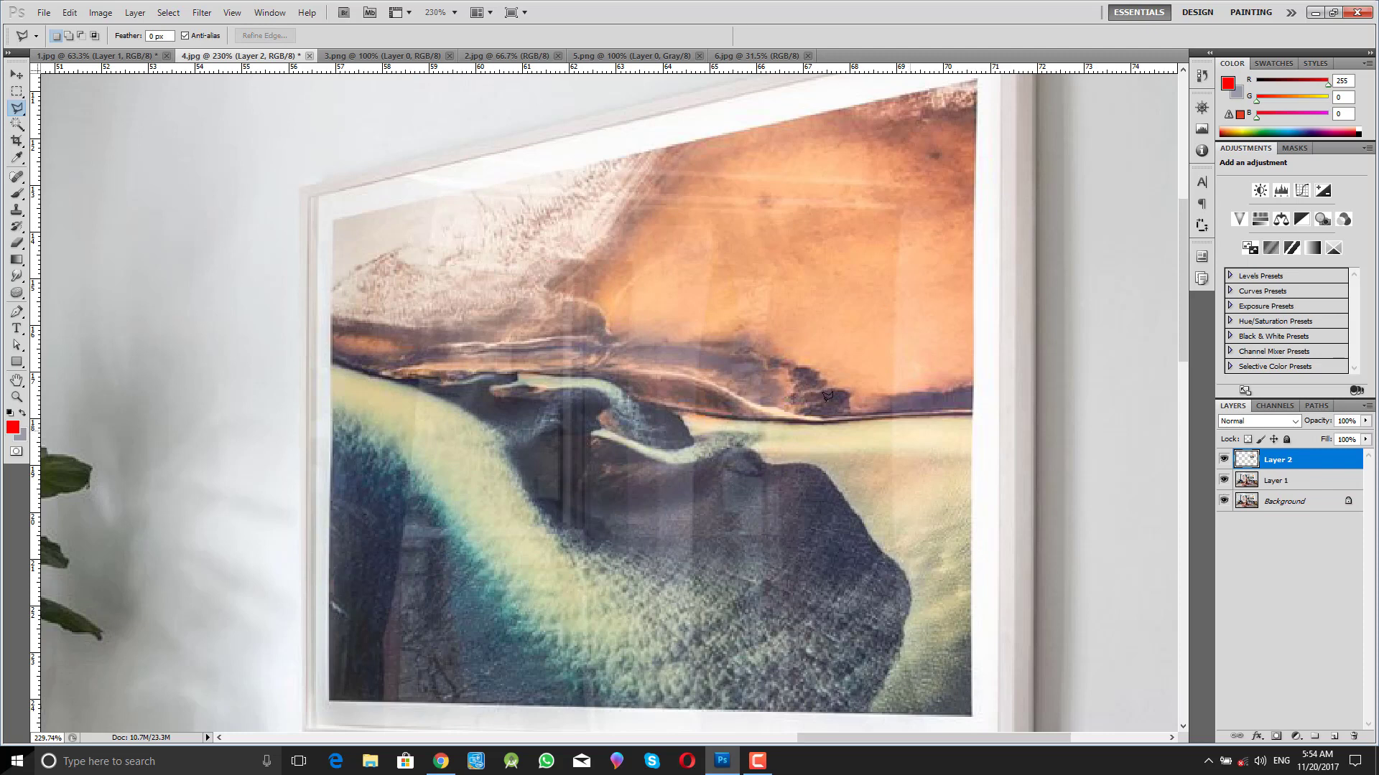
- Bring the photo of the woman overlooking the city from 6.jpg into 4.jpg as a new layer
{"action": "left_click", "coordinate": [741, 52]}
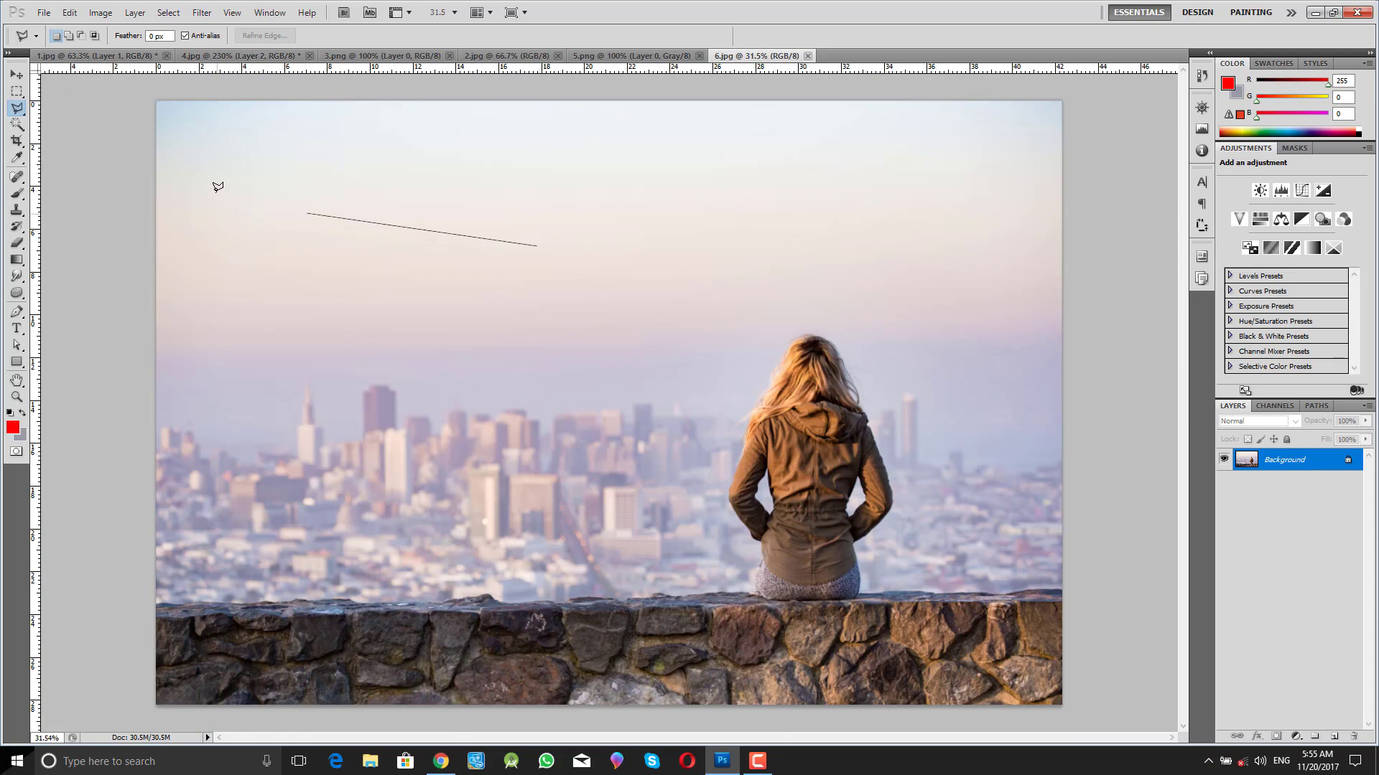
{"action": "left_click", "coordinate": [16, 76]}
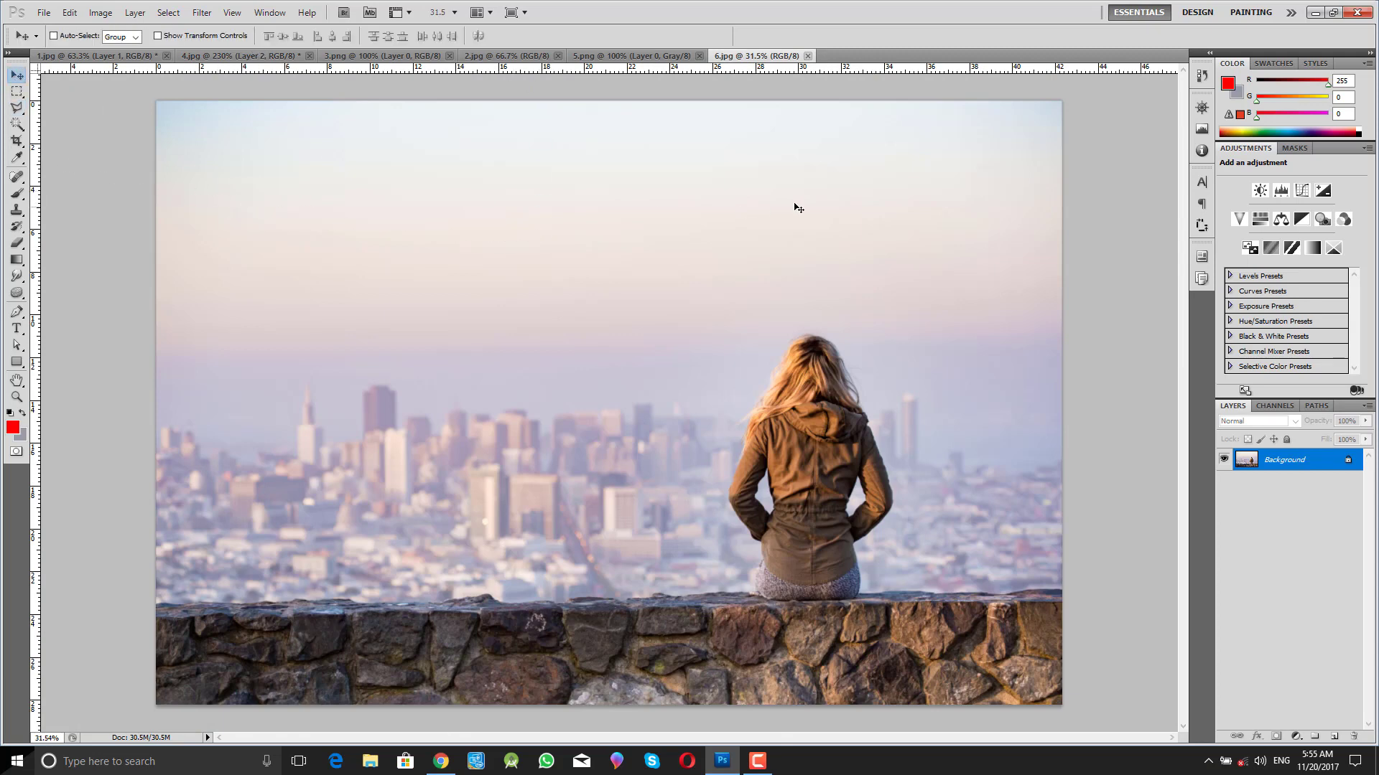
{"action": "left_click", "coordinate": [253, 56]}
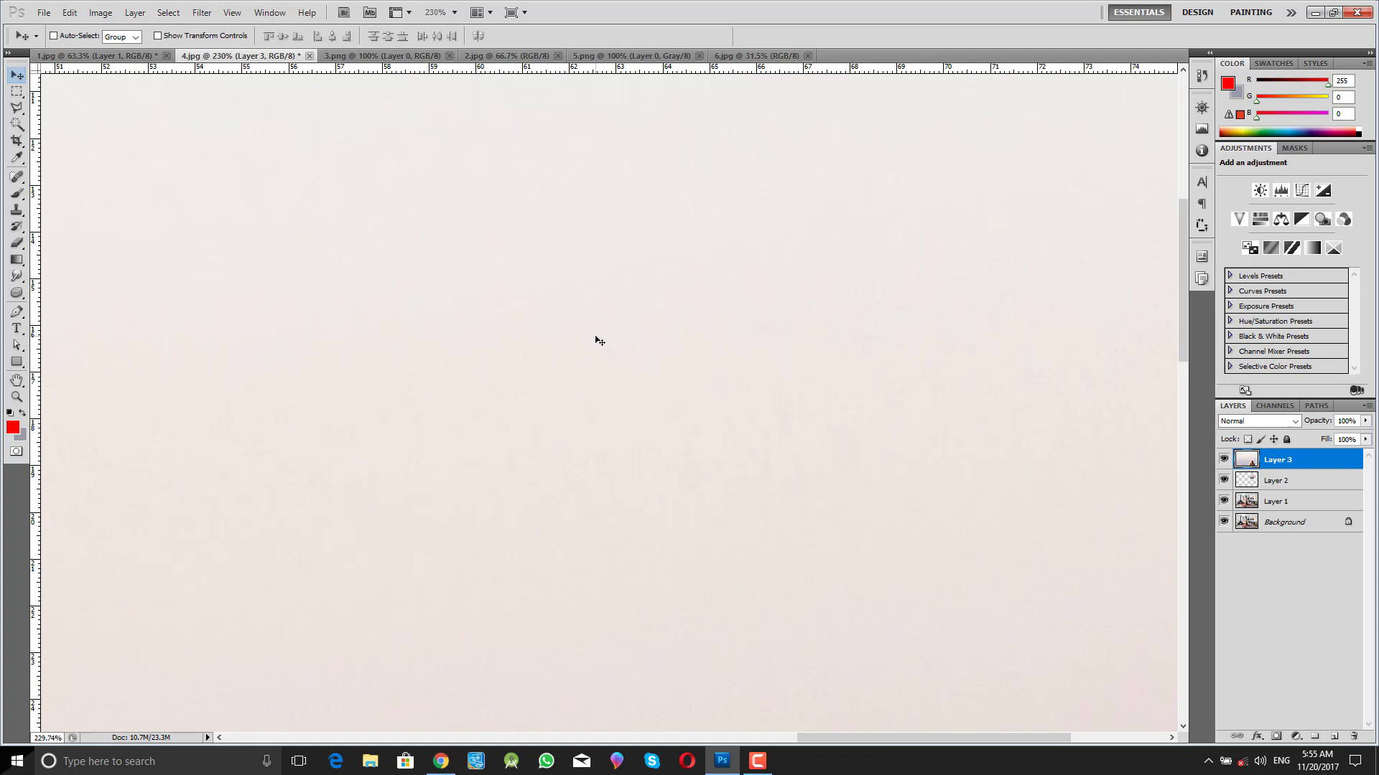
- Scale the city photo layer down to about 9.5% with Free Transform and place it over the framed artwork
{"action": "key", "text": "z"}
{"action": "left_click_drag", "start_coordinate": [625, 326], "coordinate": [520, 357]}
{"action": "key", "text": "ctrl+t"}
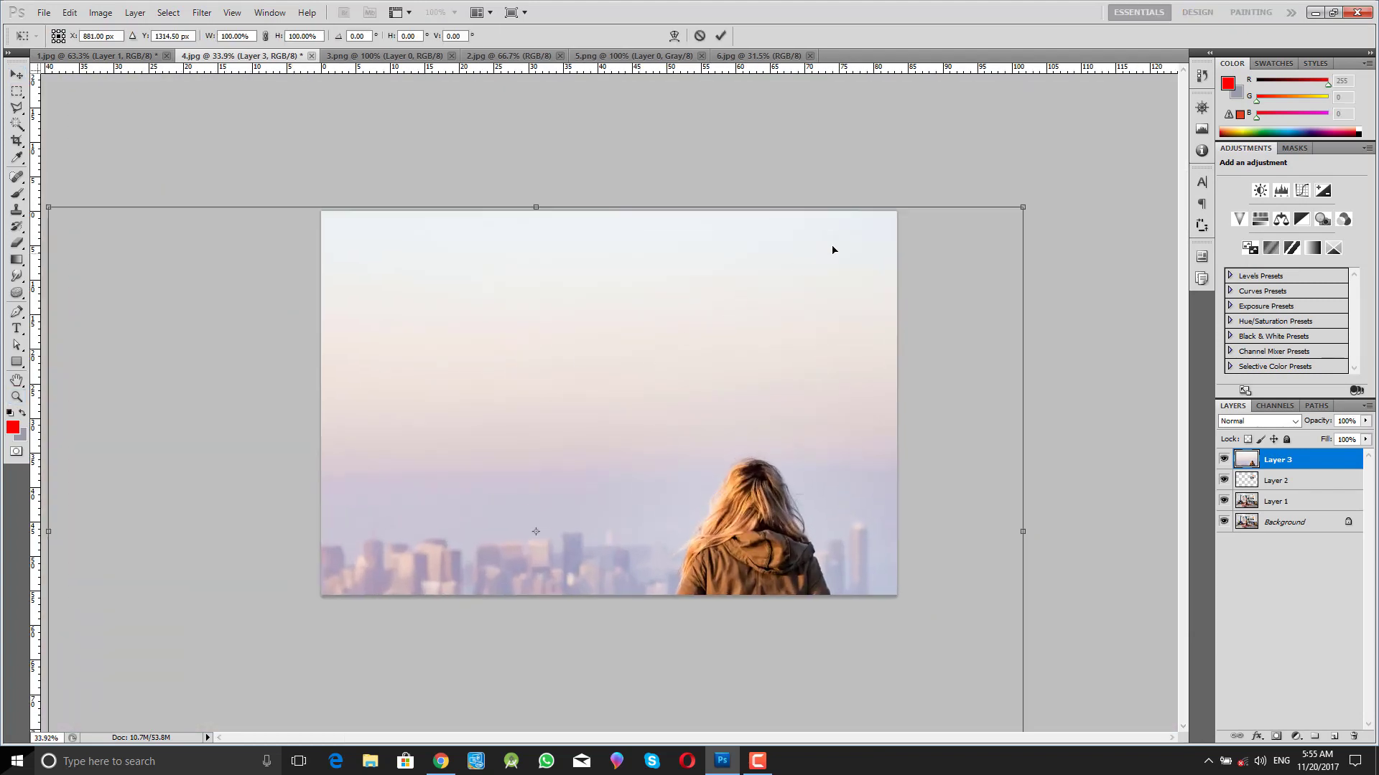
{"action": "left_click_drag", "start_coordinate": [1024, 205], "coordinate": [615, 479]}
{"action": "left_click_drag", "start_coordinate": [509, 511], "coordinate": [715, 330]}
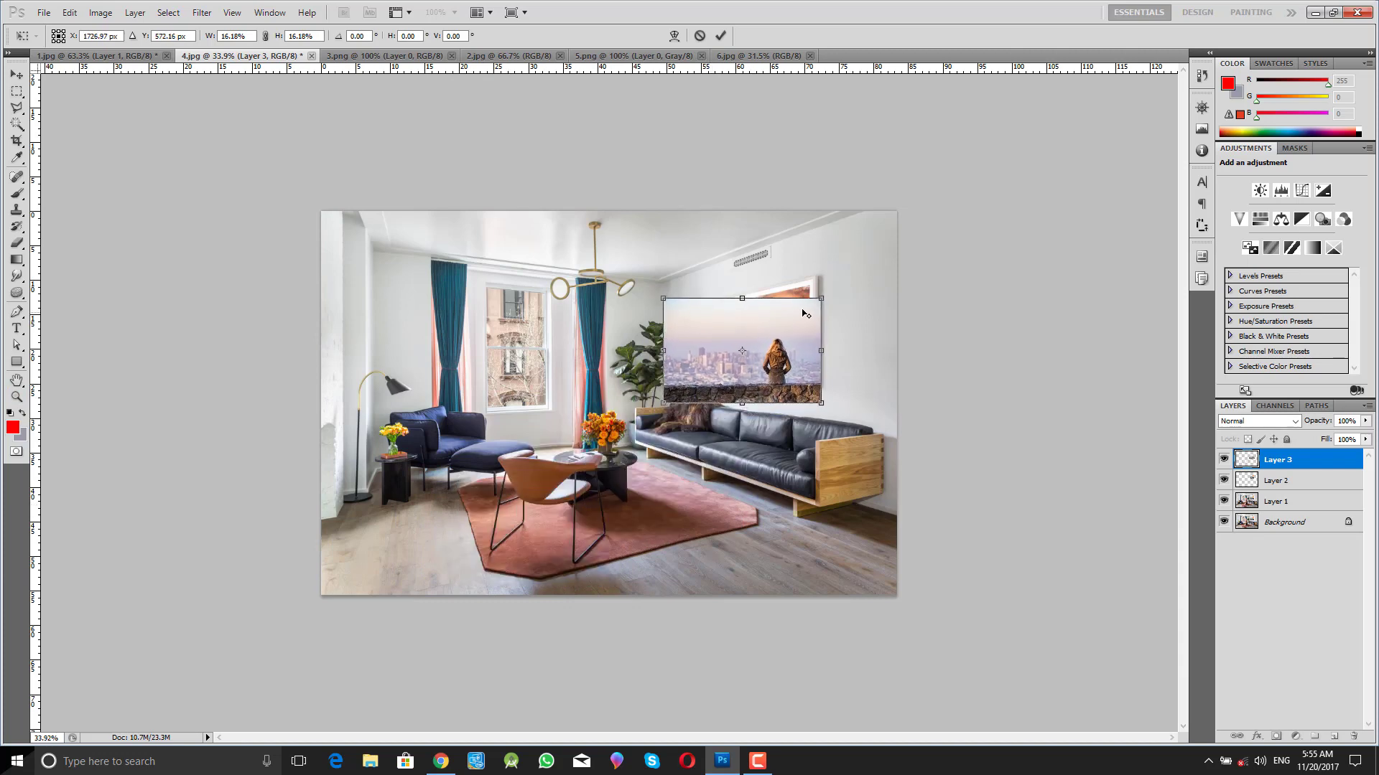
{"action": "left_click_drag", "start_coordinate": [823, 301], "coordinate": [792, 324]}
- Shift the scaled city photo slightly to the right within the wall frame, keeping the transform active
{"action": "key", "text": "ctrl+plus"}
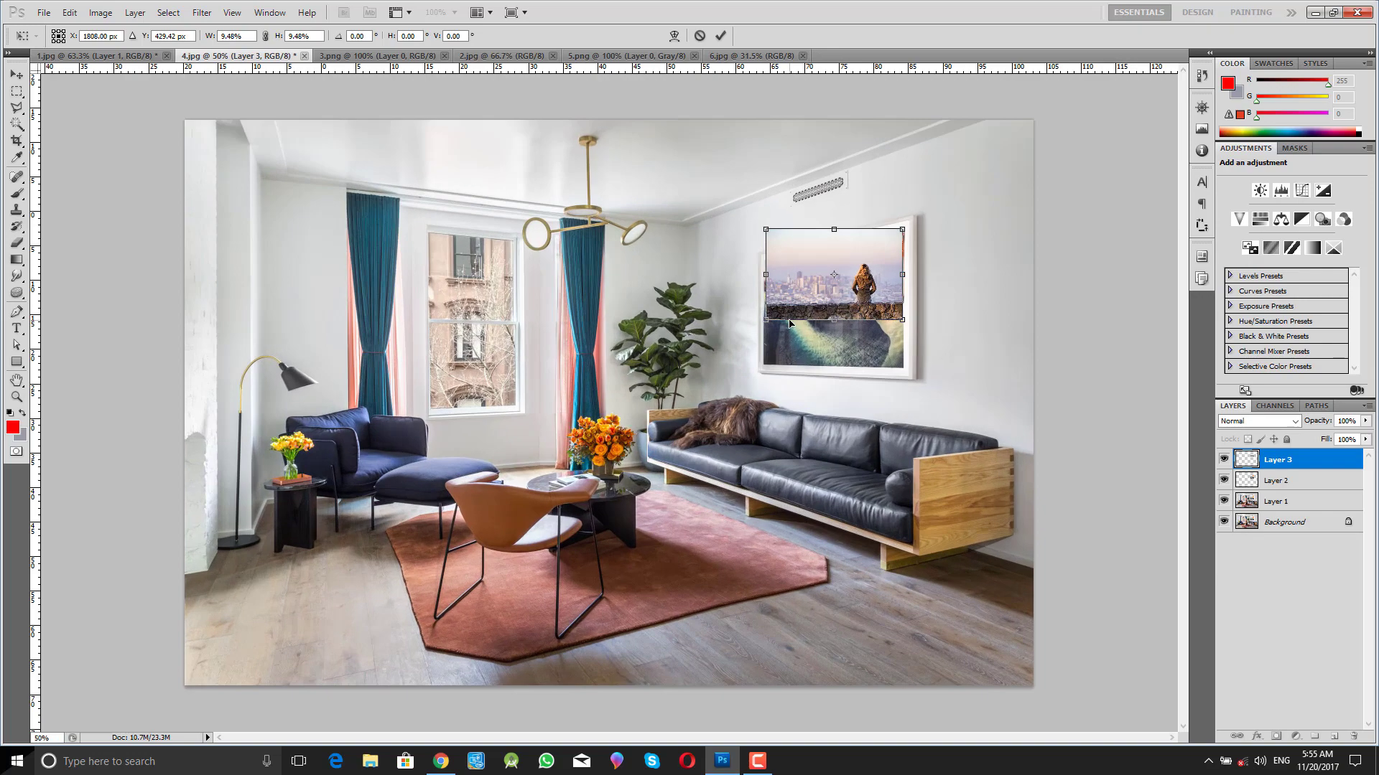
{"action": "key", "text": "ctrl+plus"}
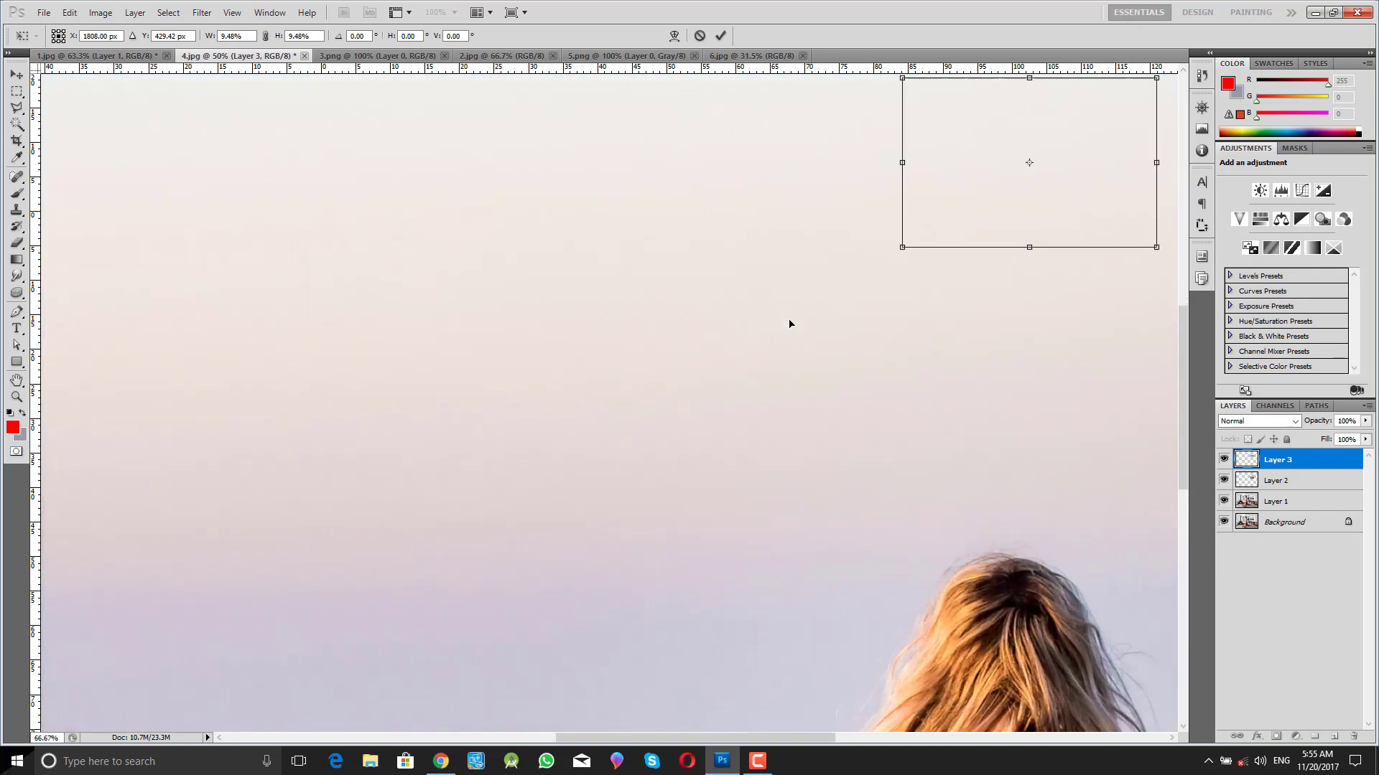
{"action": "key", "text": "ctrl+plus"}
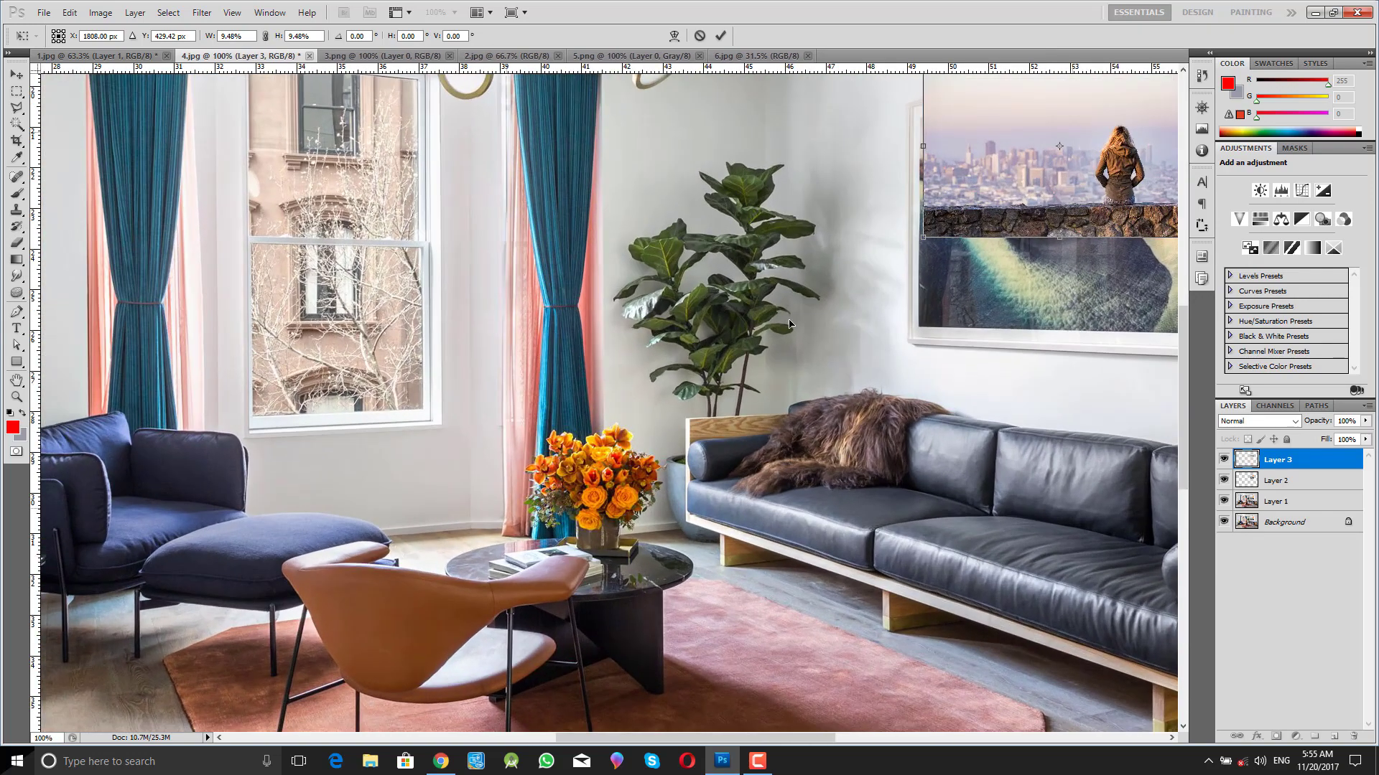
{"action": "left_click_drag", "start_coordinate": [787, 740], "coordinate": [886, 741]}
{"action": "scroll", "coordinate": [891, 323], "scroll_direction": "up", "scroll_amount": 2}
{"action": "scroll", "coordinate": [891, 284], "scroll_direction": "up", "scroll_amount": 2}
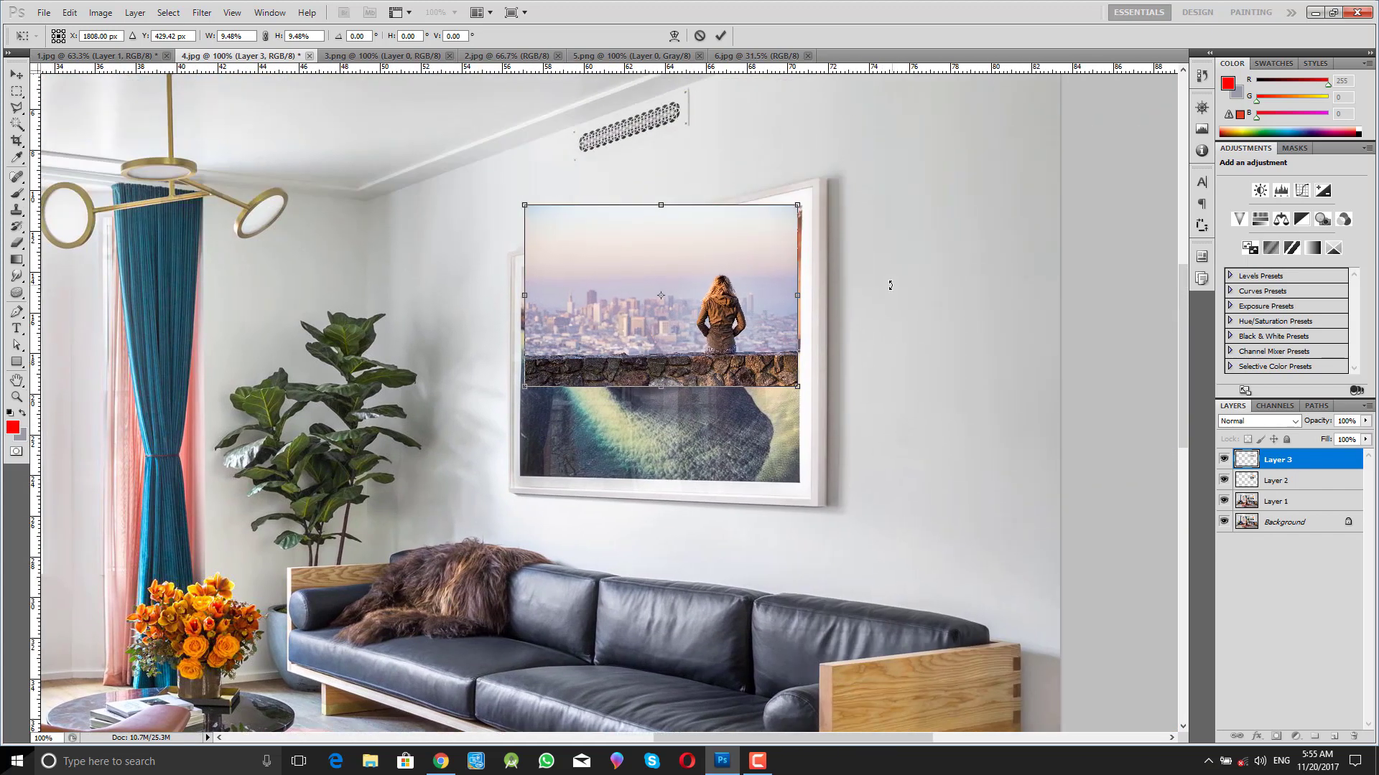
{"action": "key", "text": "ctrl+plus"}
{"action": "scroll", "coordinate": [893, 288], "scroll_direction": "up", "scroll_amount": 3}
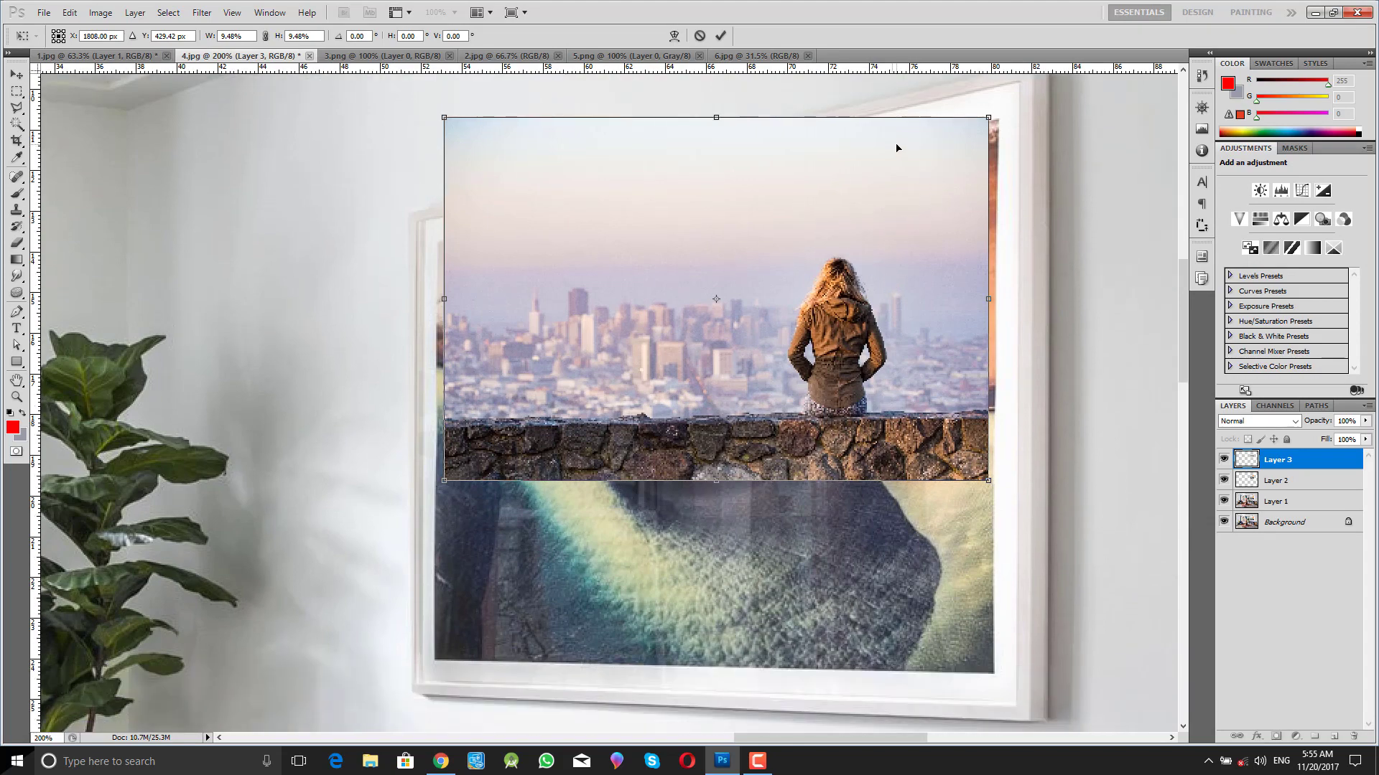
{"action": "mouse_move", "coordinate": [896, 148]}
{"action": "left_mouse_down"}
{"action": "mouse_move", "coordinate": [911, 179]}
{"action": "mouse_move", "coordinate": [910, 153]}
{"action": "left_mouse_up"}
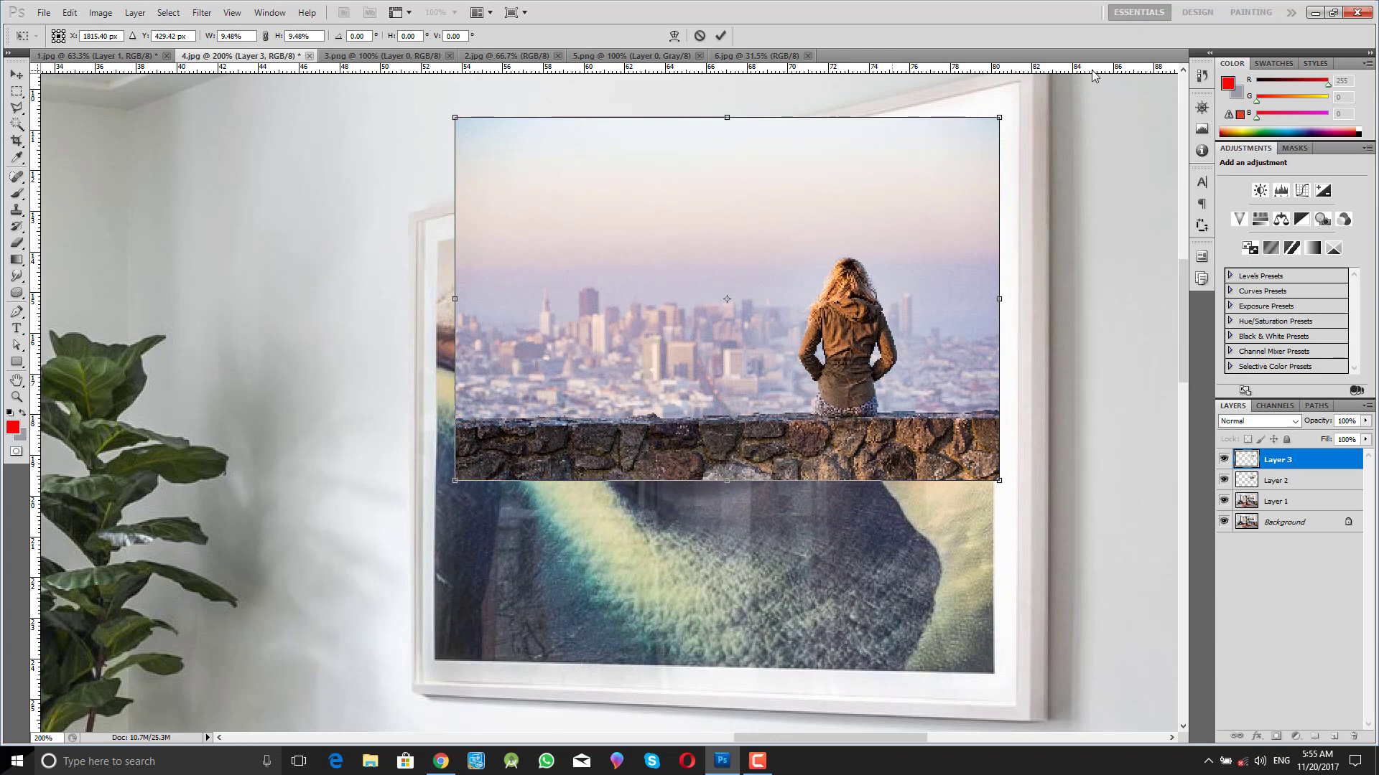
- Distort the city photo's upper-right corner to meet the upper-right corner of the framed artwork
{"action": "key", "text": "ctrl+plus"}
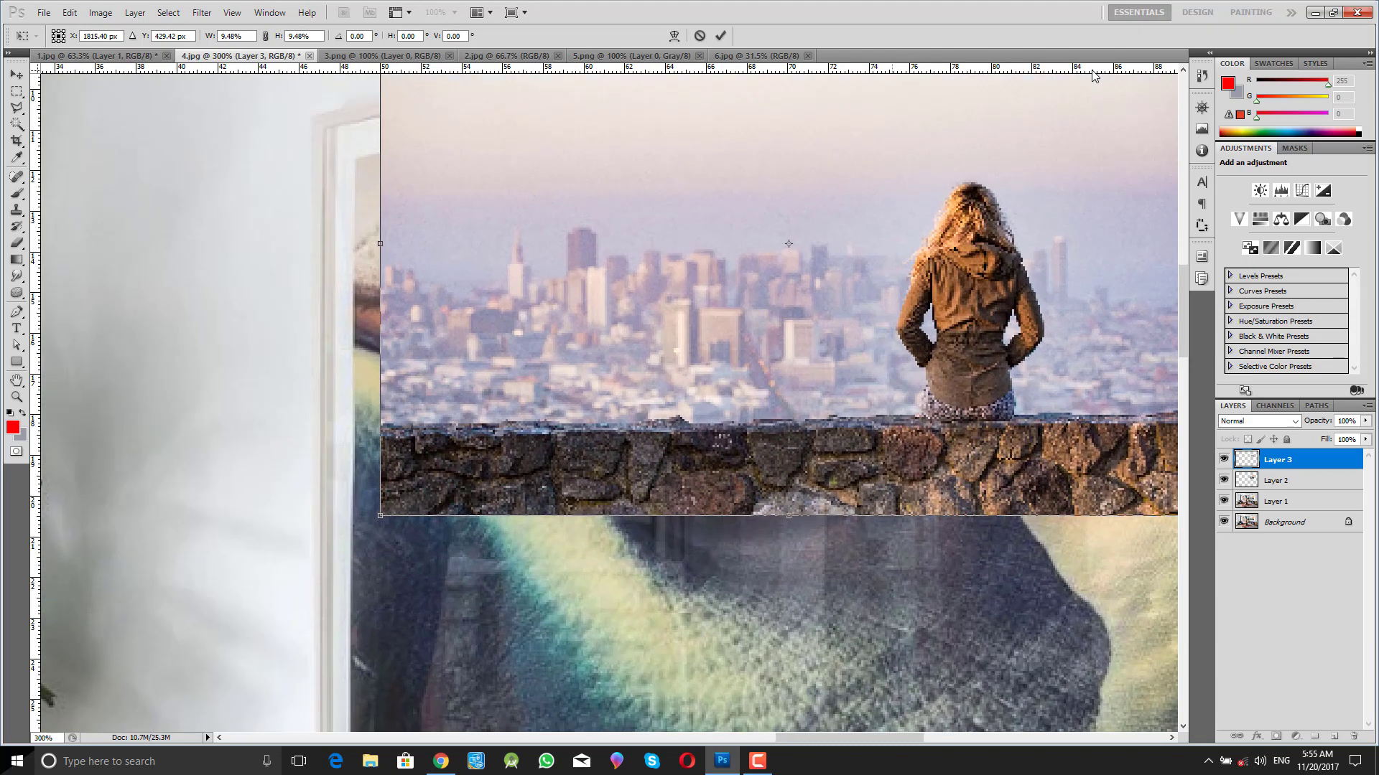
{"action": "scroll", "coordinate": [1093, 75], "scroll_direction": "up", "scroll_amount": 5}
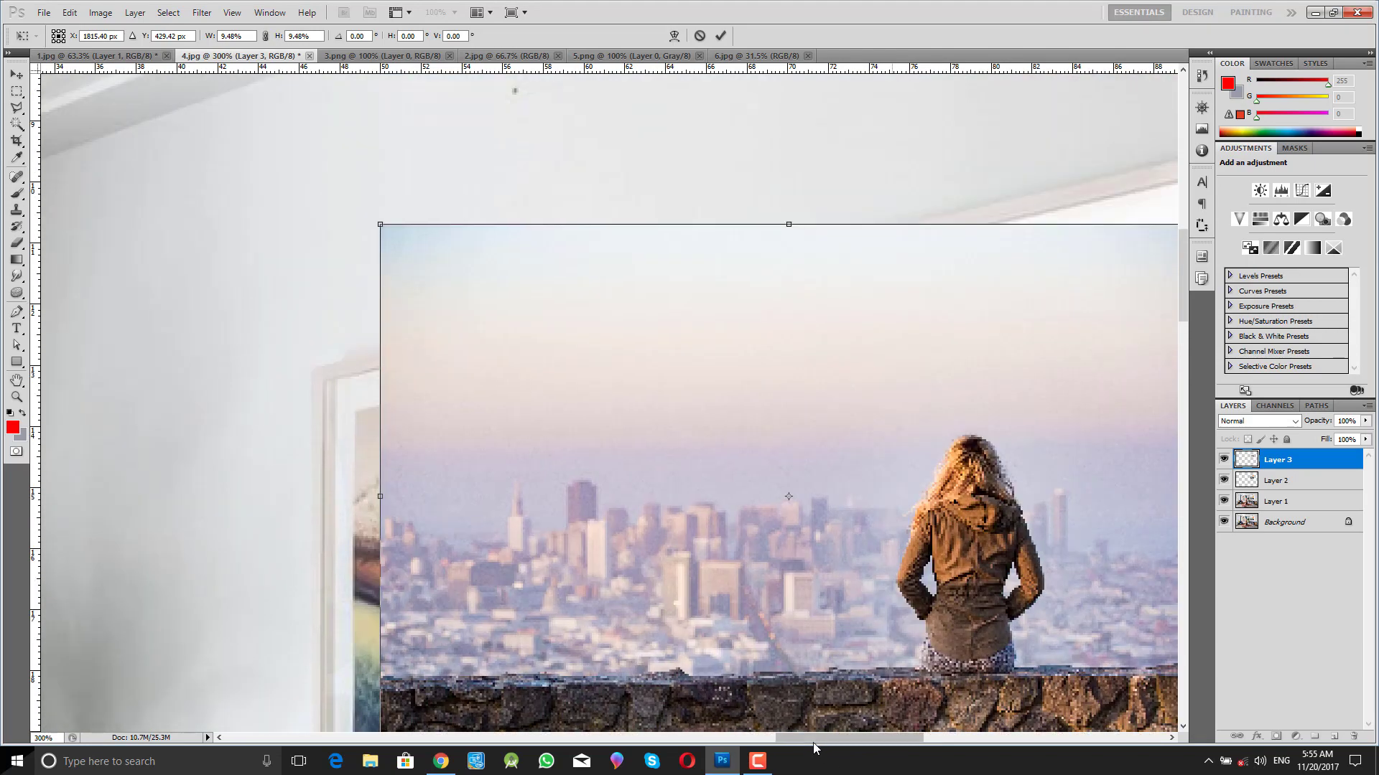
{"action": "left_click_drag", "start_coordinate": [813, 743], "coordinate": [874, 739]}
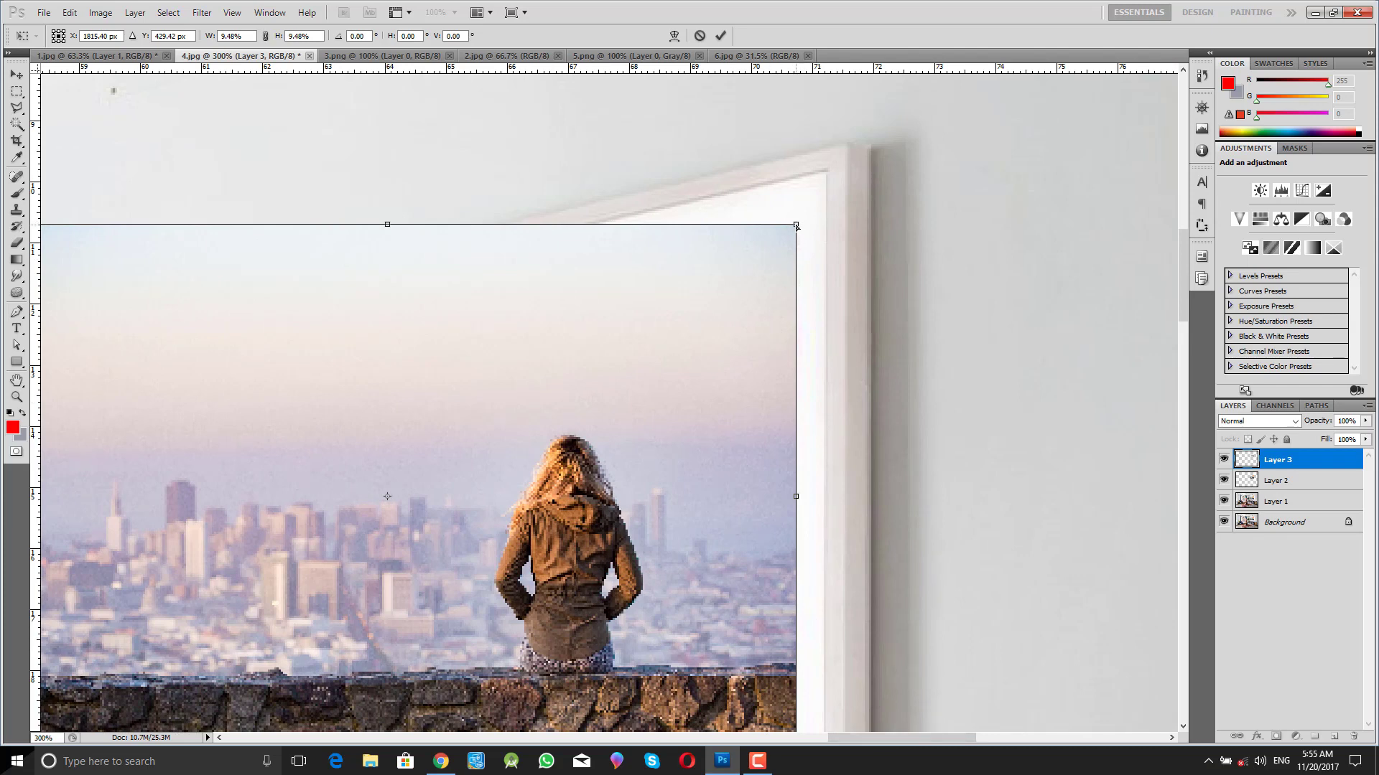
{"action": "left_click_drag", "start_coordinate": [796, 224], "coordinate": [795, 231]}
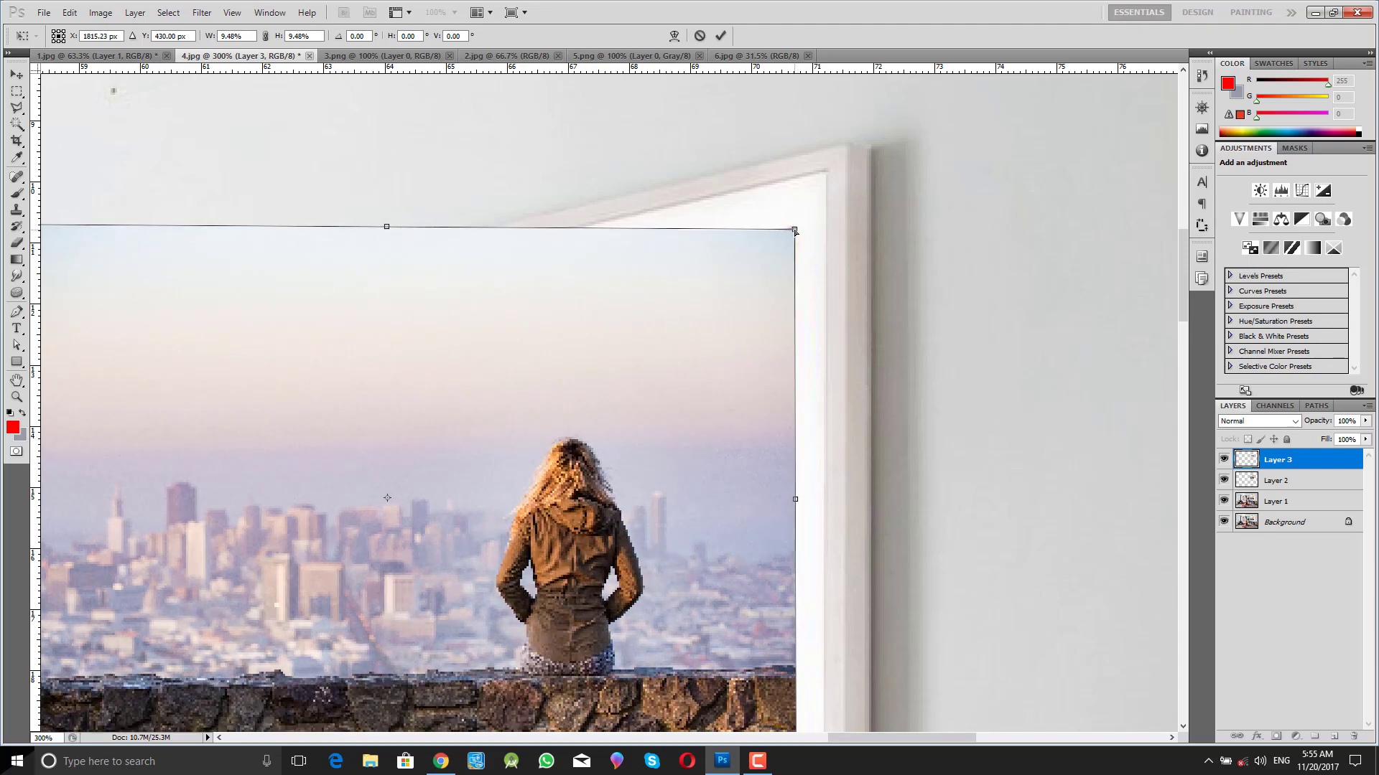
- Distort the city photo's upper-left corner onto the artwork's upper-left corner, following the frame's slanted top edge
{"action": "left_click_drag", "start_coordinate": [877, 737], "coordinate": [783, 754]}
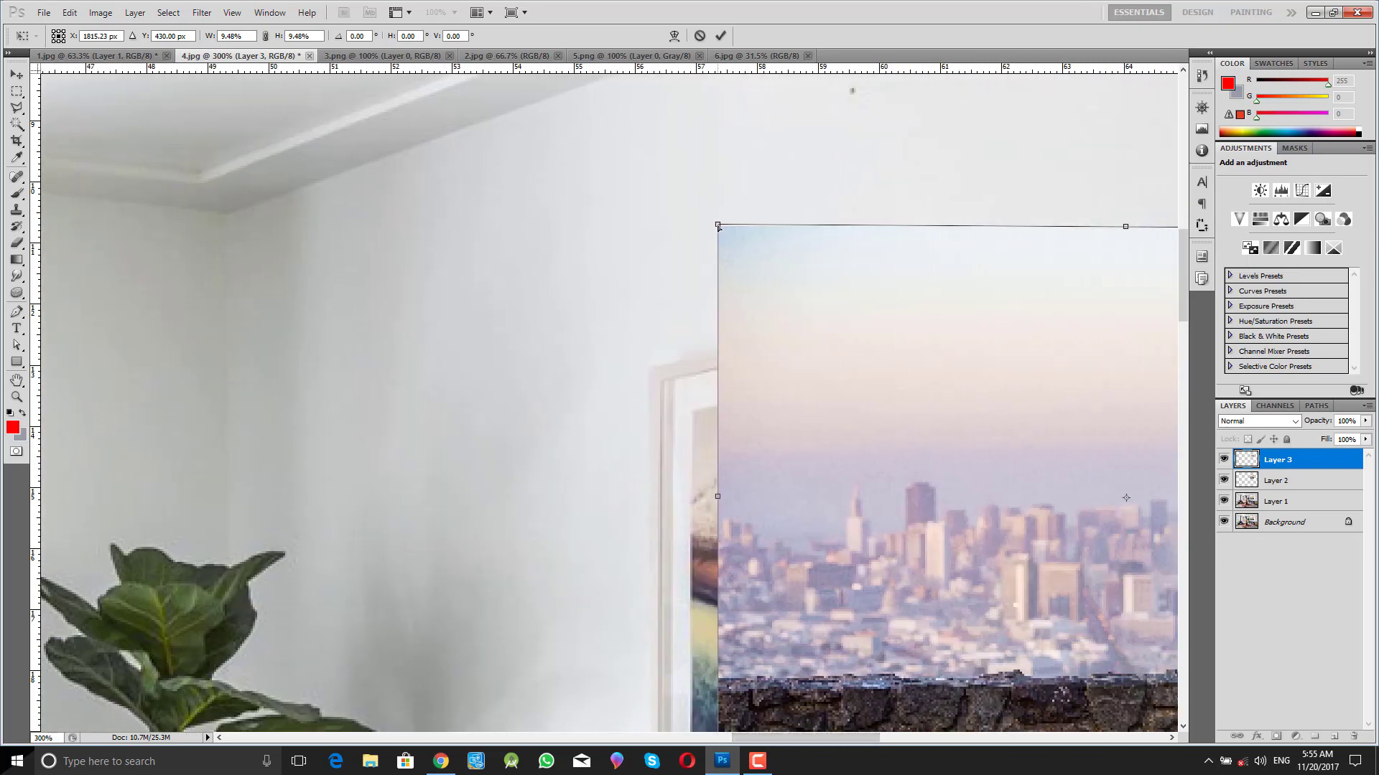
{"action": "left_click_drag", "start_coordinate": [718, 227], "coordinate": [693, 414]}
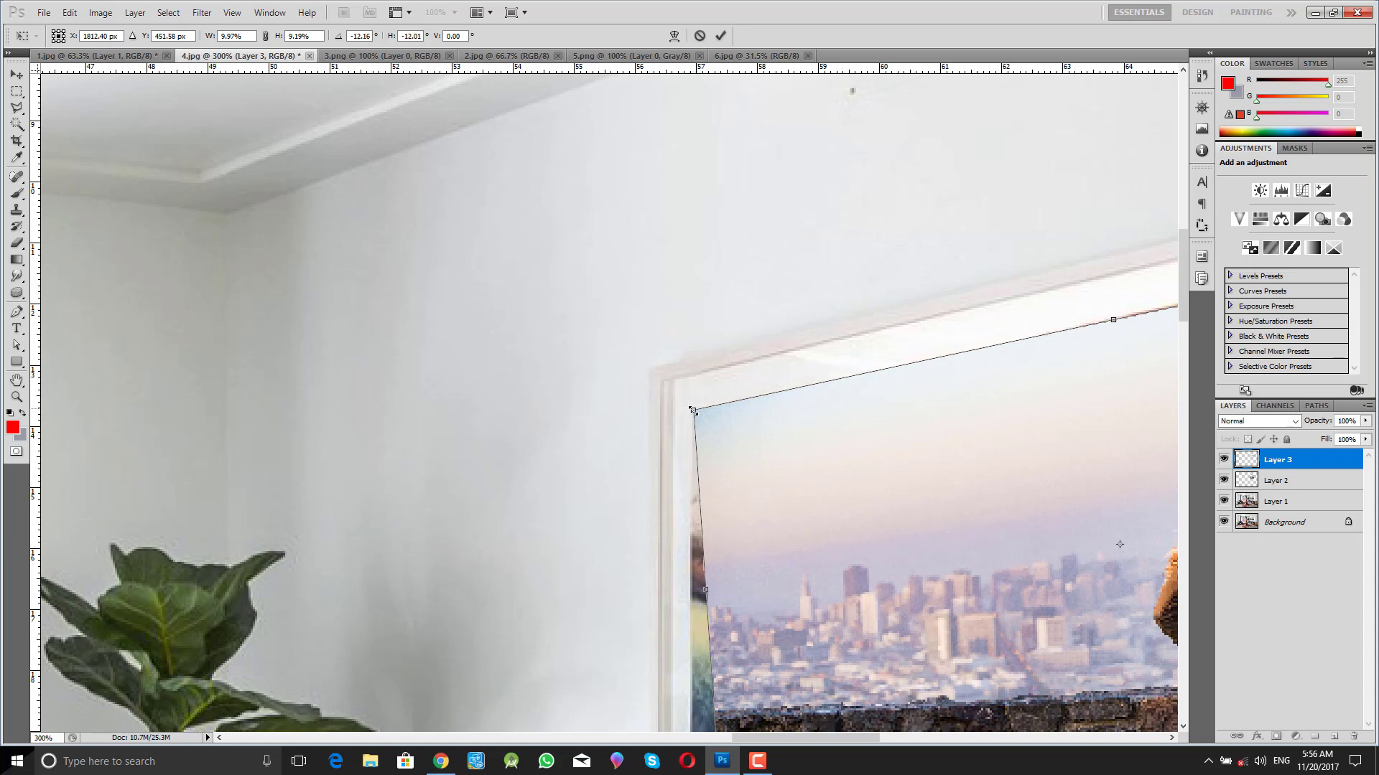
{"action": "left_click_drag", "start_coordinate": [692, 411], "coordinate": [701, 407]}
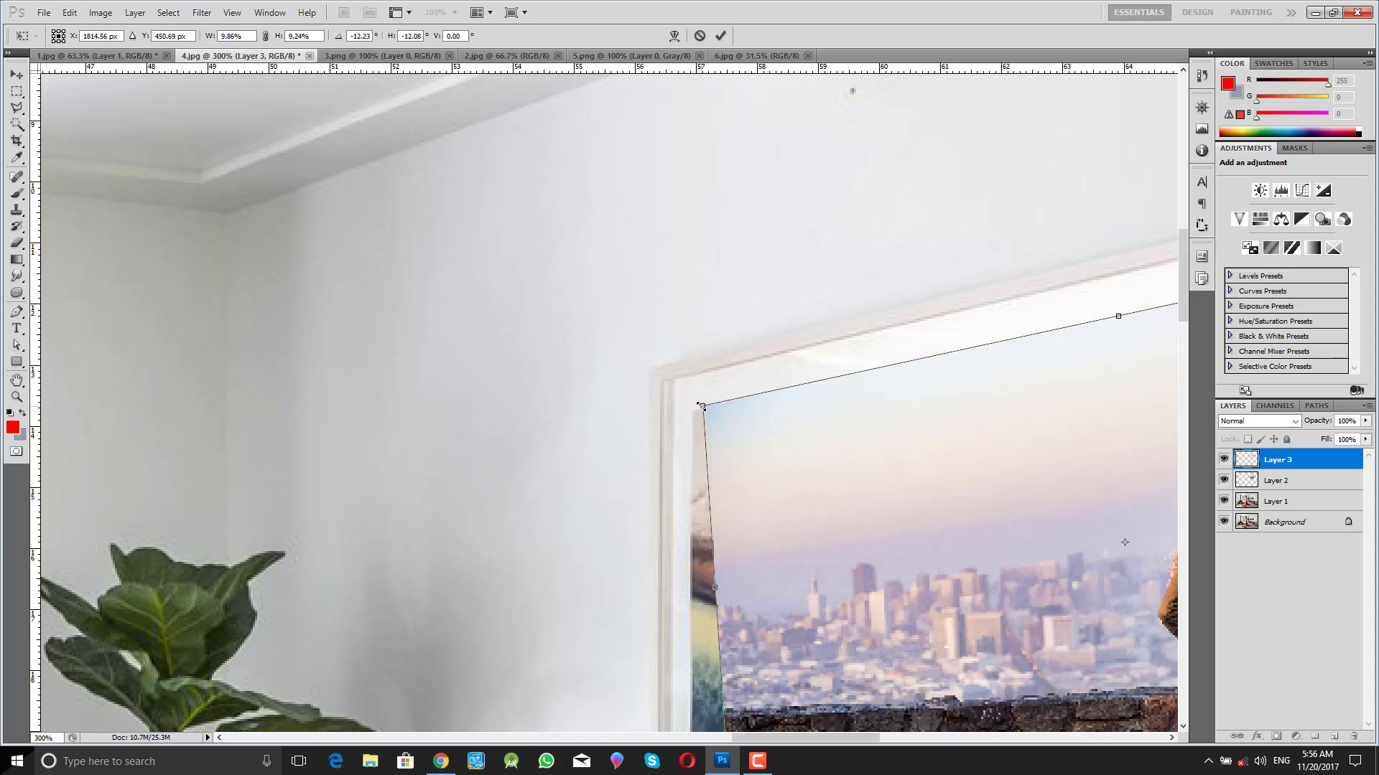
{"action": "key", "text": "ctrl+z"}
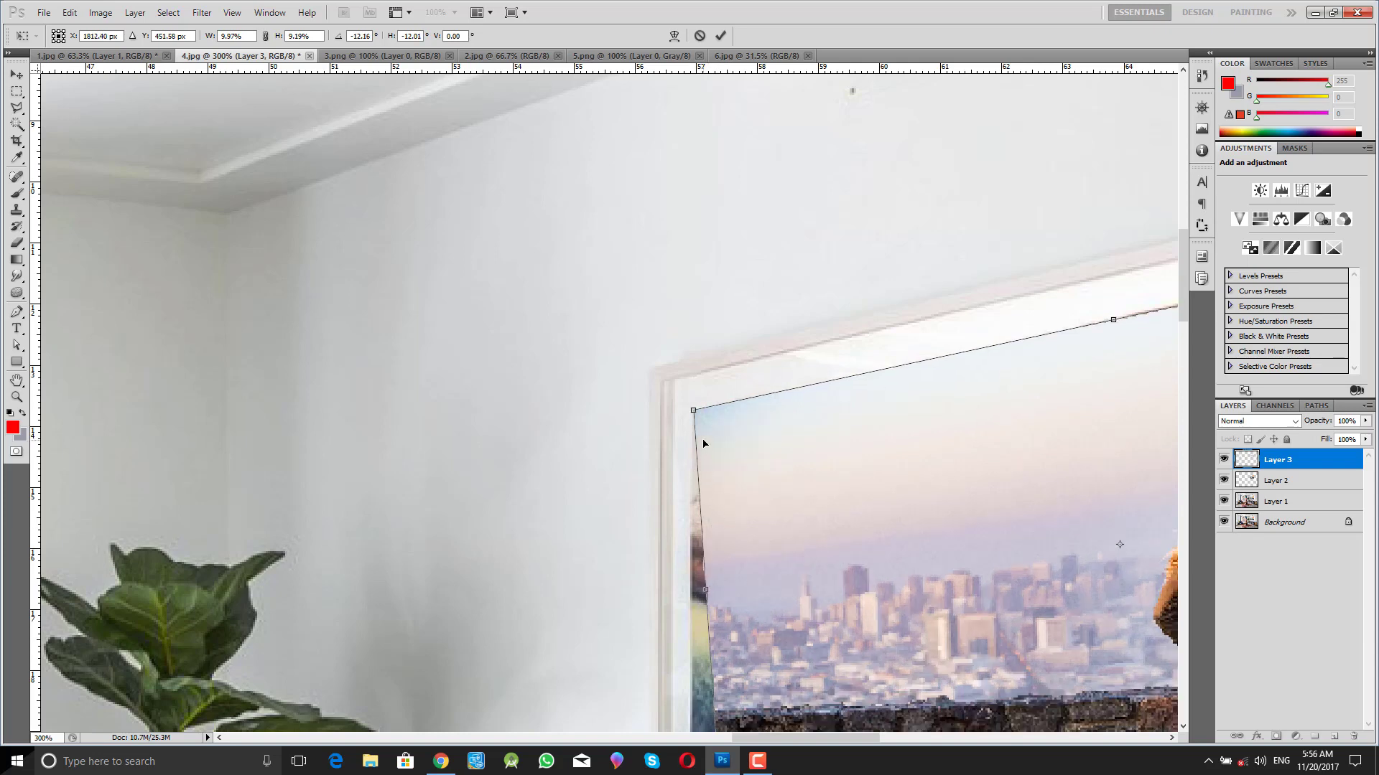
{"action": "left_click_drag", "start_coordinate": [696, 414], "coordinate": [695, 414]}
- Distort the city photo's two lower corners onto the artwork's lower corners and apply the transform
{"action": "scroll", "coordinate": [699, 472], "scroll_direction": "down", "scroll_amount": 10}
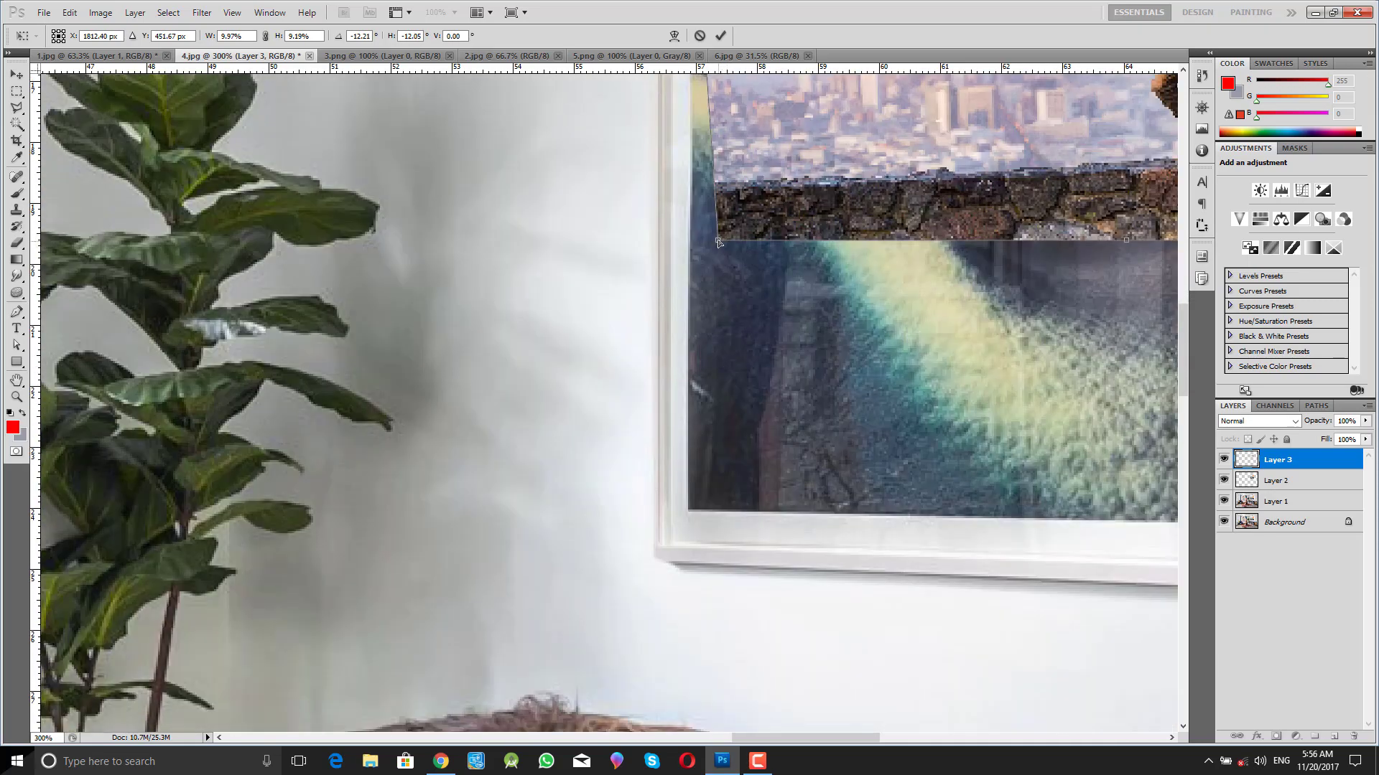
{"action": "left_click_drag", "start_coordinate": [719, 242], "coordinate": [689, 513]}
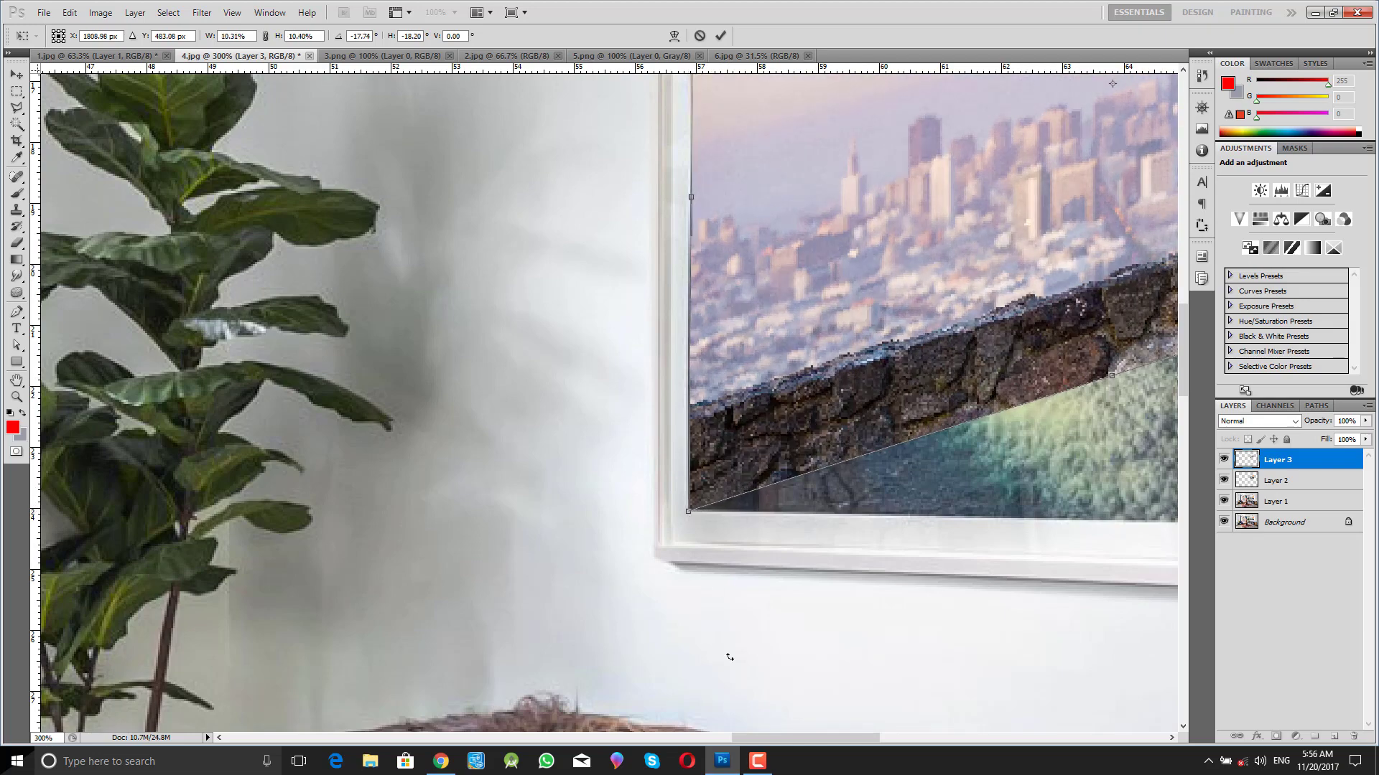
{"action": "left_click_drag", "start_coordinate": [741, 737], "coordinate": [843, 739]}
{"action": "left_click_drag", "start_coordinate": [819, 244], "coordinate": [811, 533]}
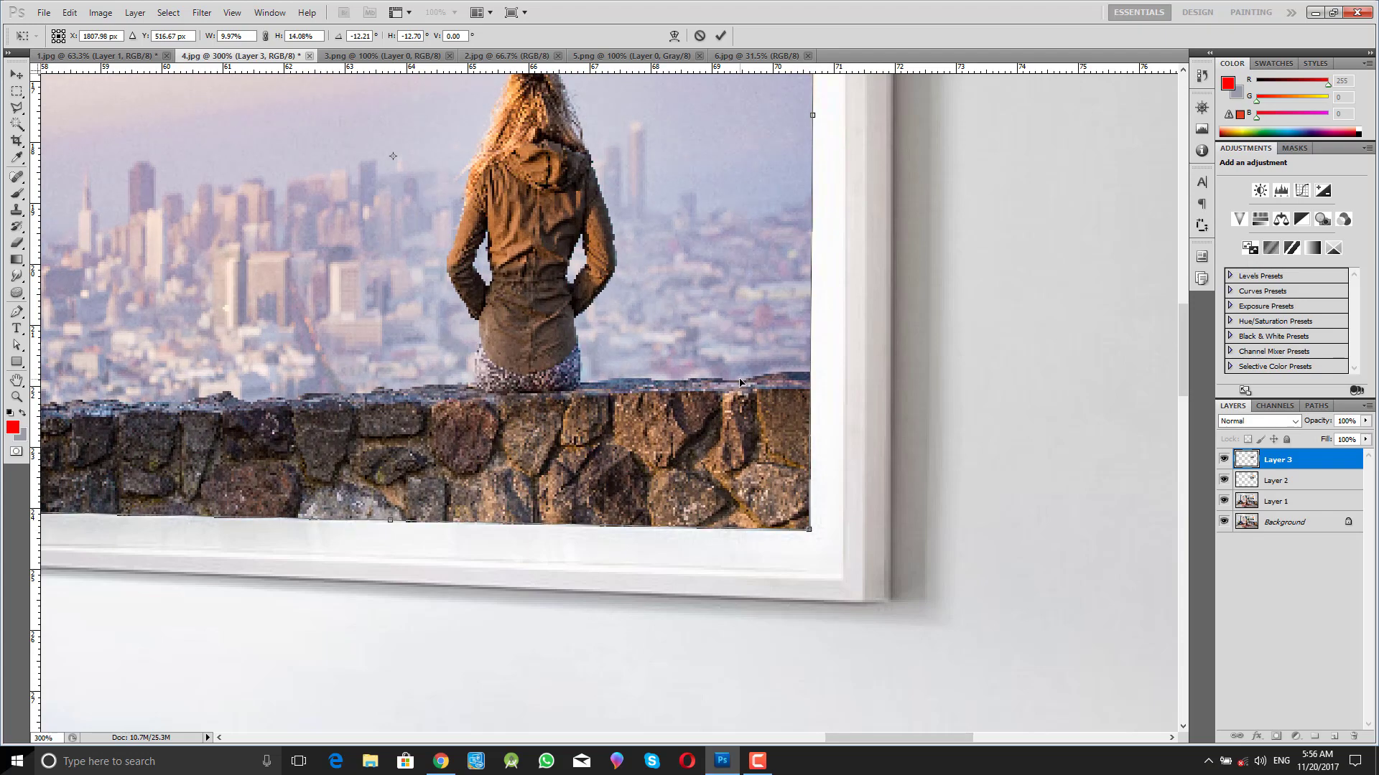
{"action": "key", "text": "Return"}
{"action": "key", "text": "ctrl+0"}
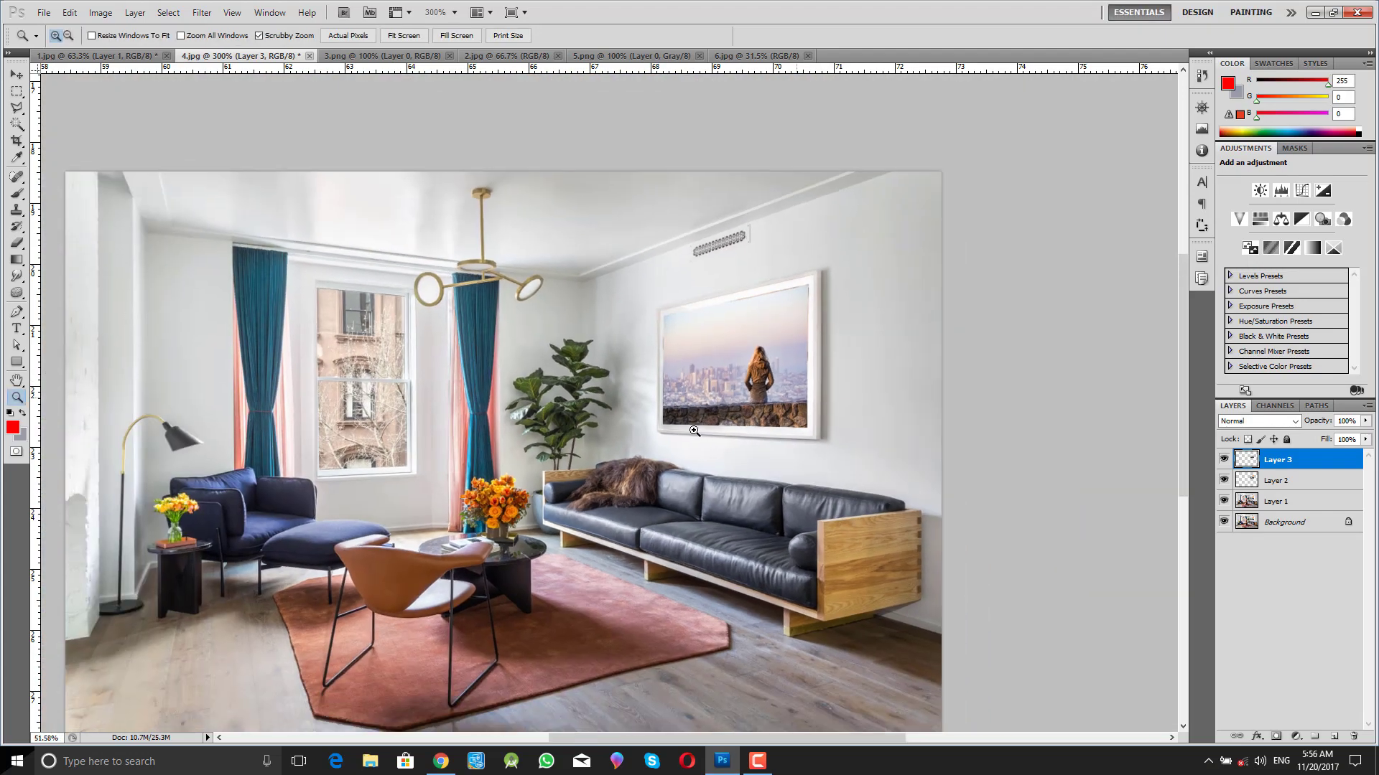
- Hide the city photo on Layer 3 to compare the frame with its original artwork
{"action": "left_click_drag", "start_coordinate": [772, 328], "coordinate": [831, 339]}
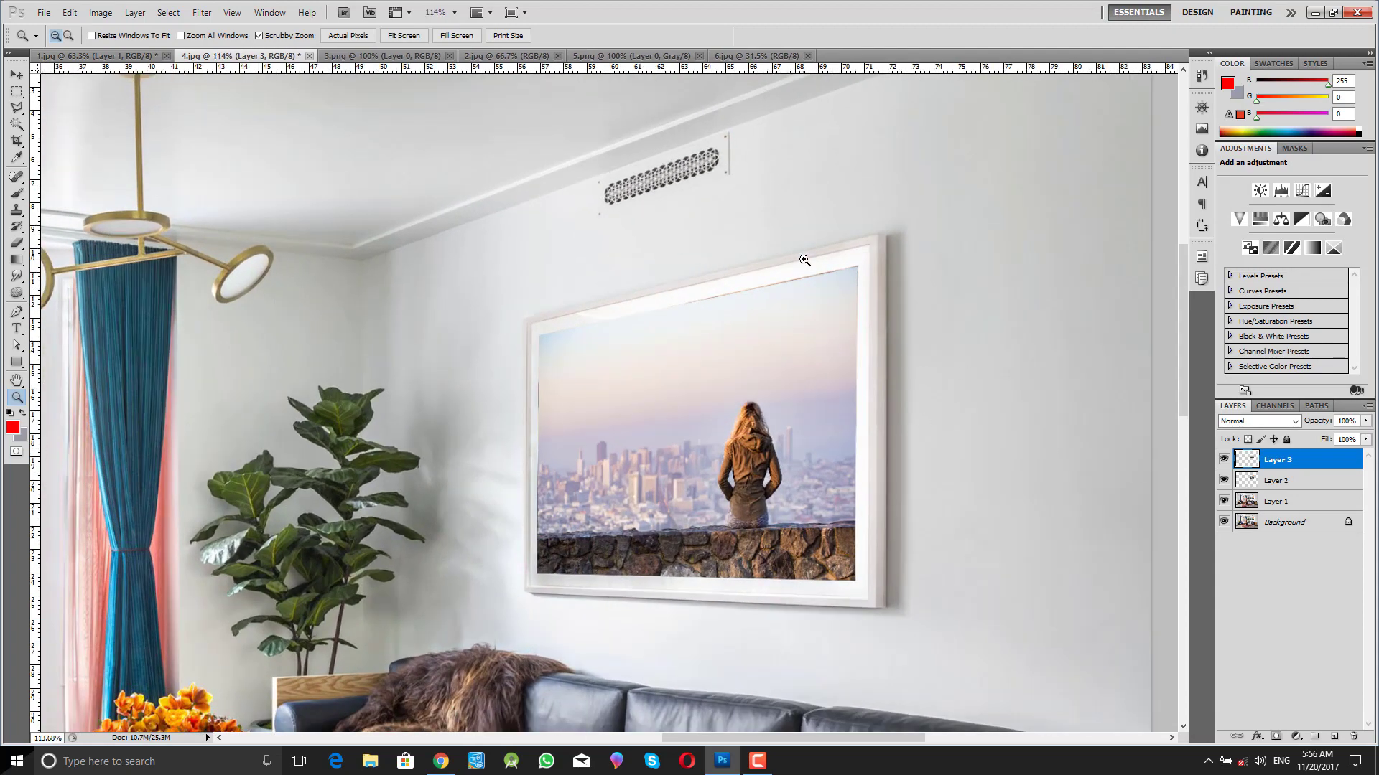
{"action": "left_click_drag", "start_coordinate": [802, 259], "coordinate": [747, 305]}
{"action": "left_click", "coordinate": [1269, 487]}
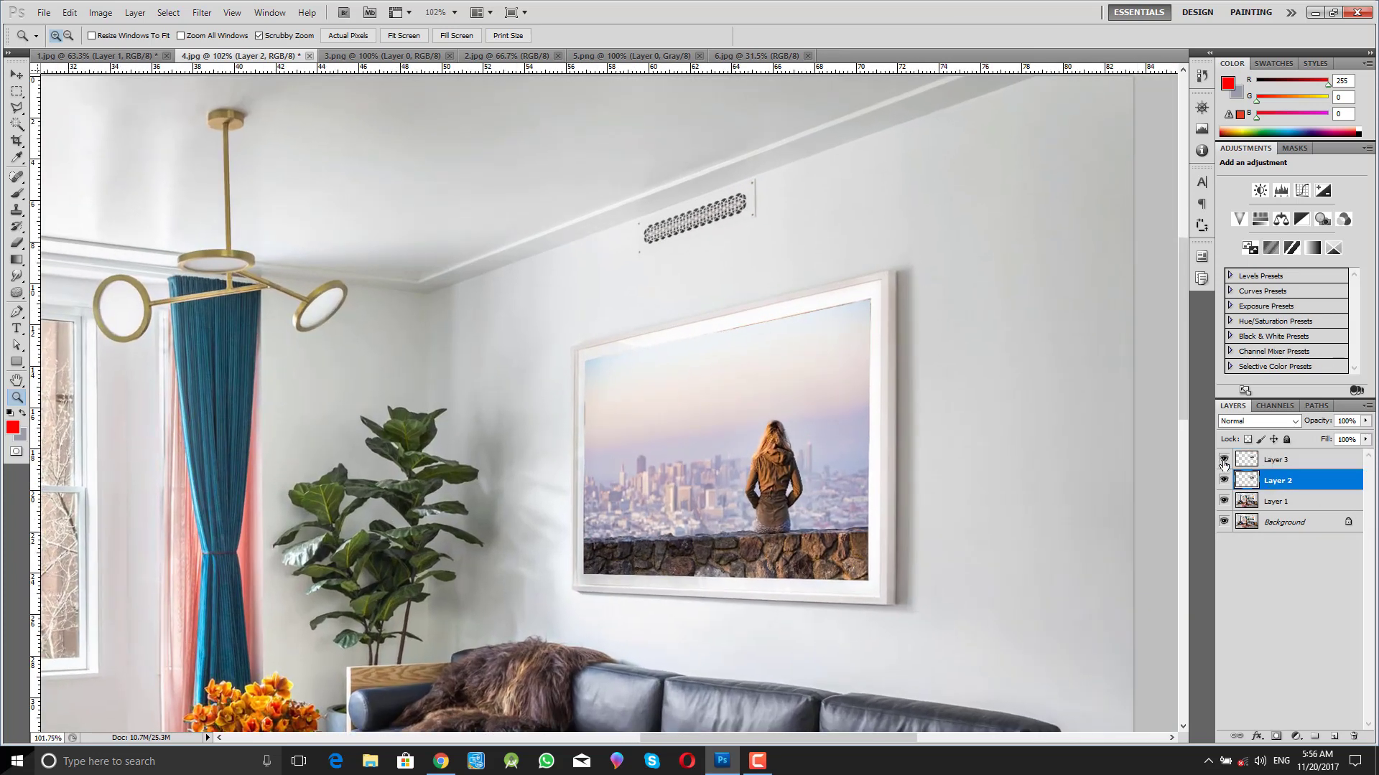
{"action": "left_click", "coordinate": [1286, 460]}
{"action": "left_click", "coordinate": [1224, 460]}
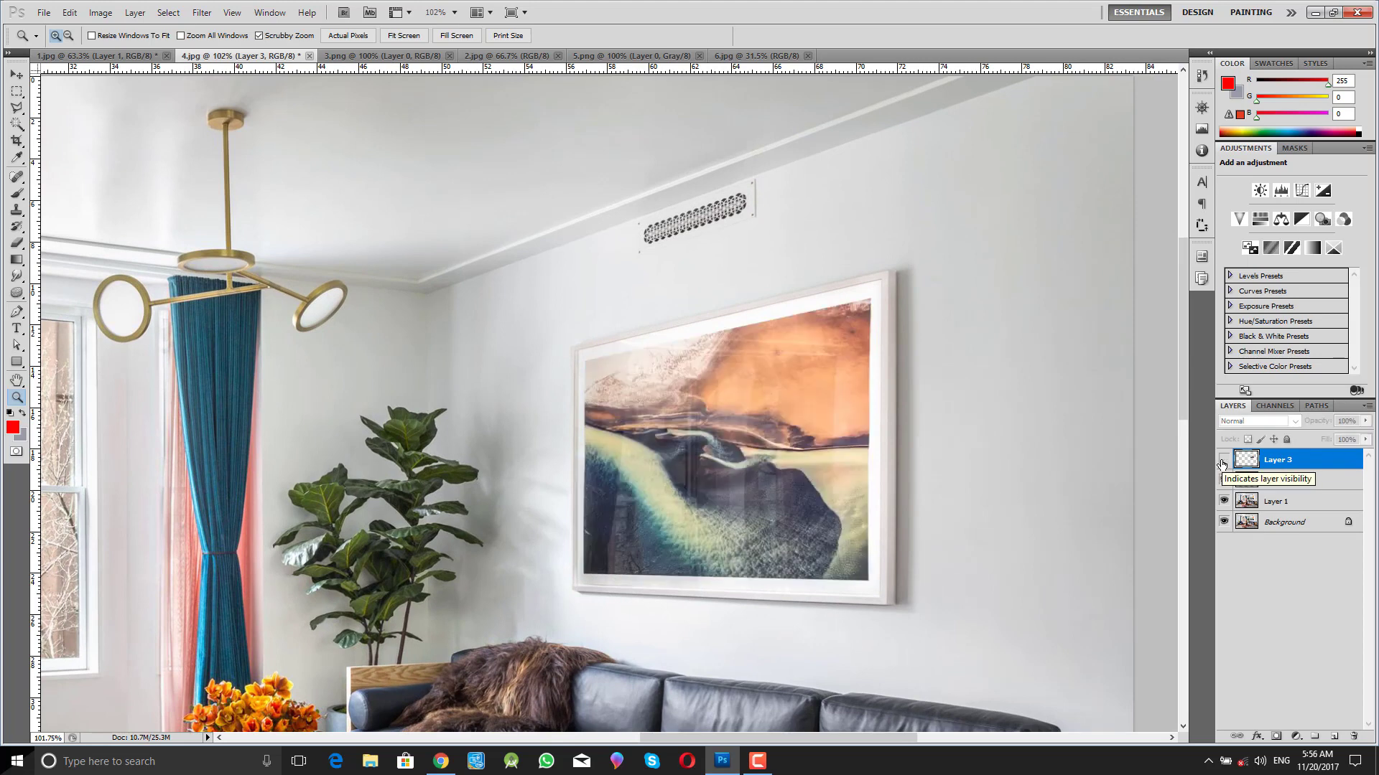
- Show Layer 3 again and clip the city photo to Layer 2 with a clipping mask
{"action": "left_click", "coordinate": [1223, 464]}
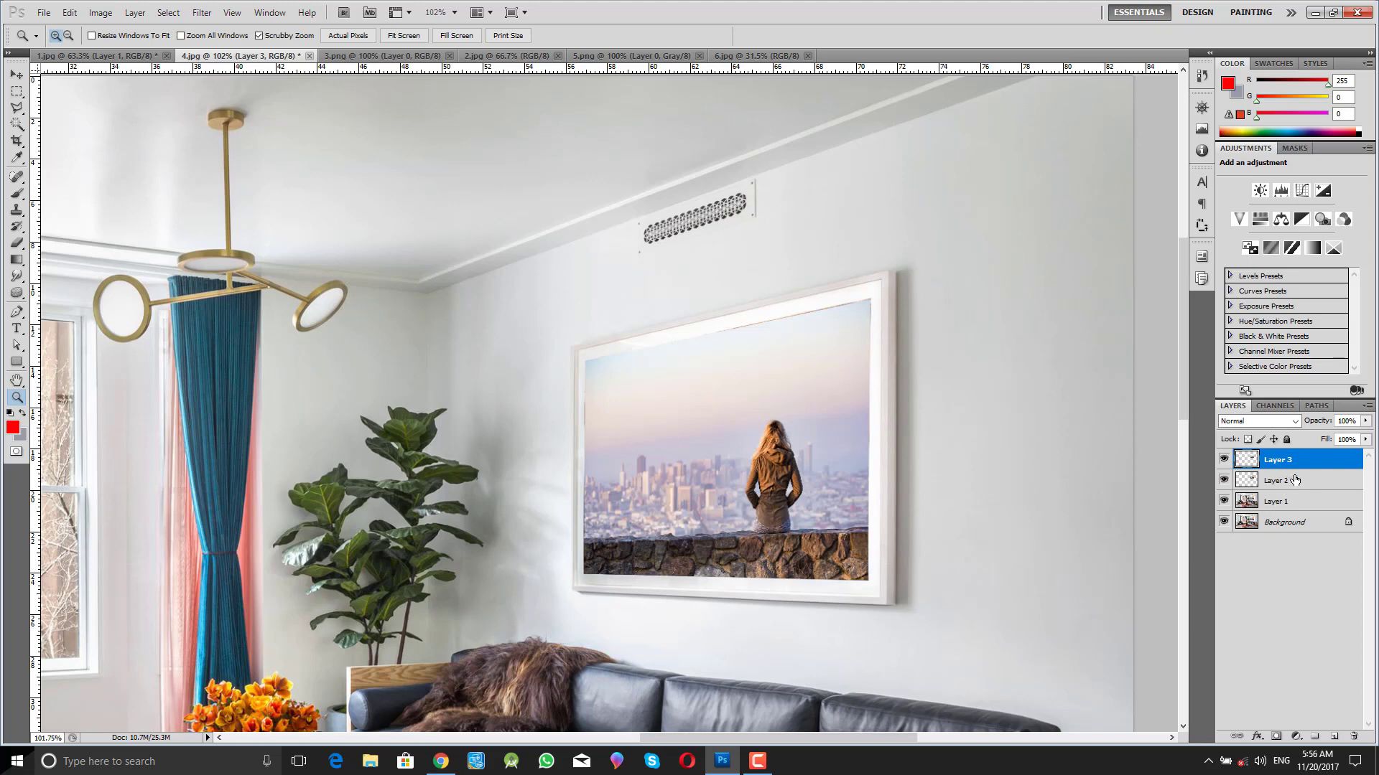
{"action": "left_click", "coordinate": [1271, 483]}
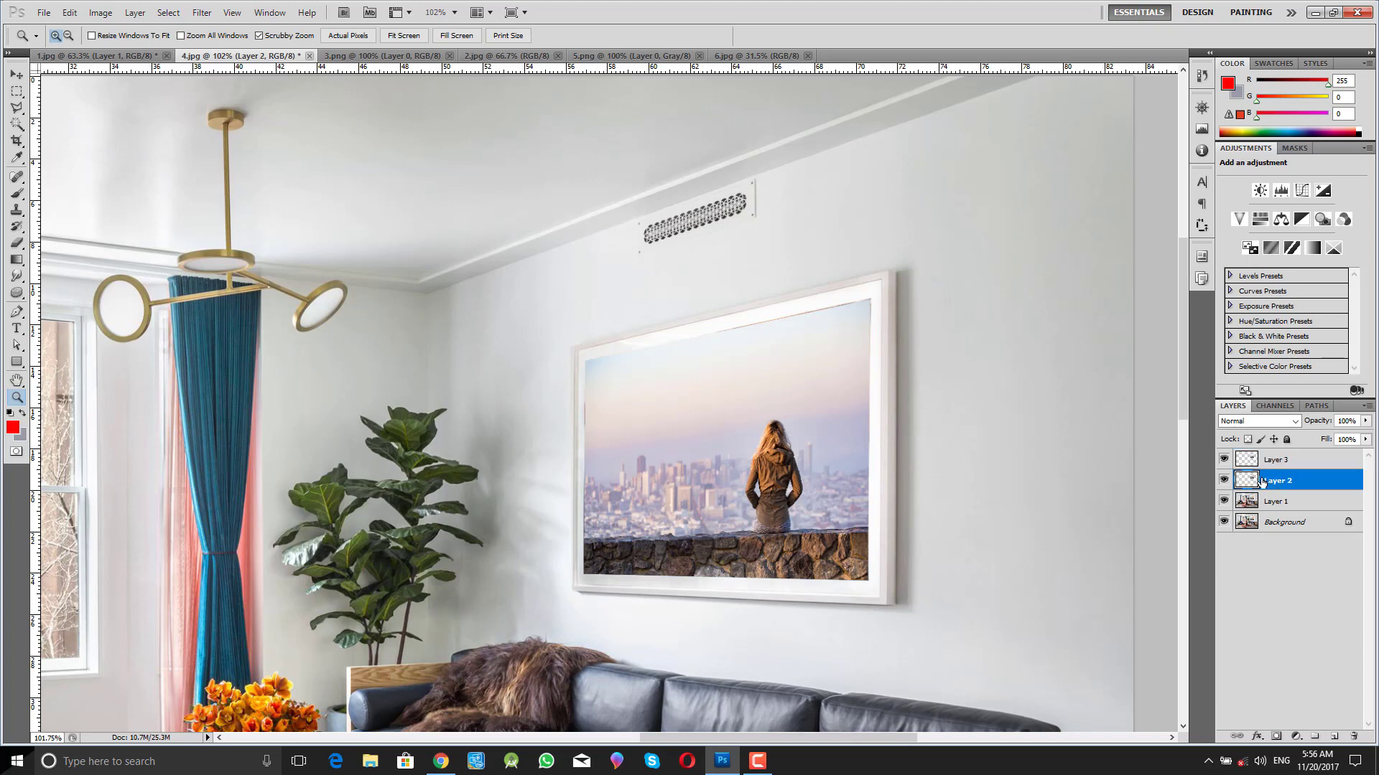
{"action": "left_click", "coordinate": [1268, 463]}
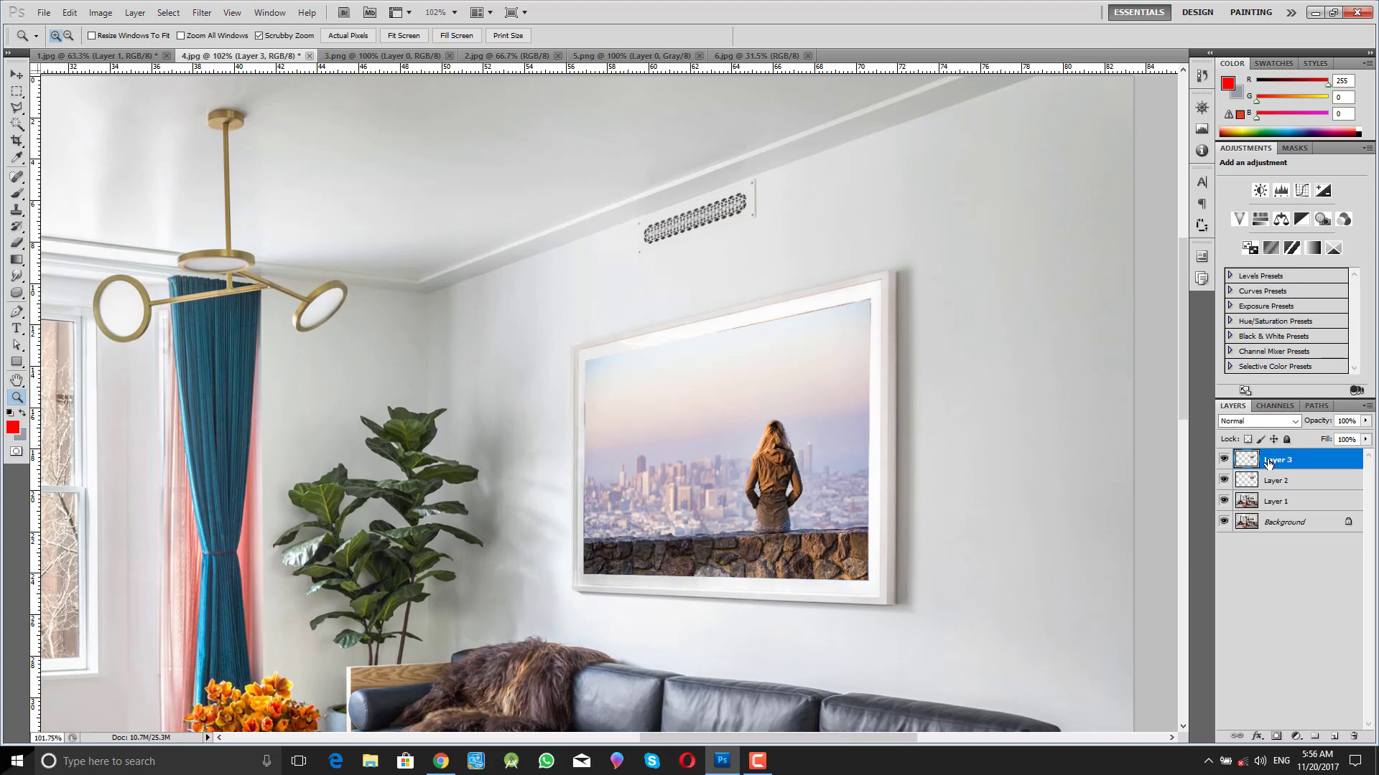
{"action": "key", "text": "ctrl+alt+g"}
- Scale the clipped city photo up to about 107.65% around its centre and apply the transform
{"action": "key", "text": "ctrl+t"}
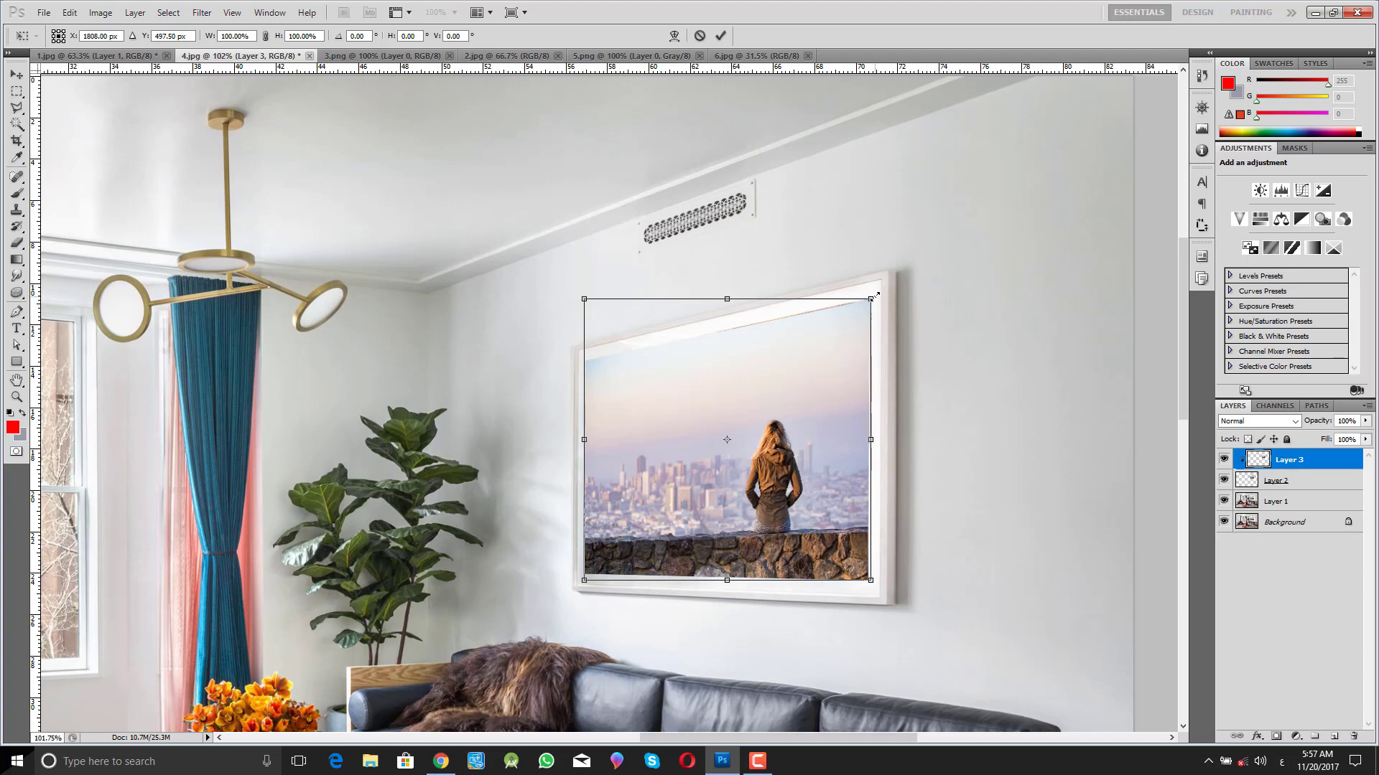
{"action": "left_click_drag", "start_coordinate": [877, 294], "coordinate": [900, 303]}
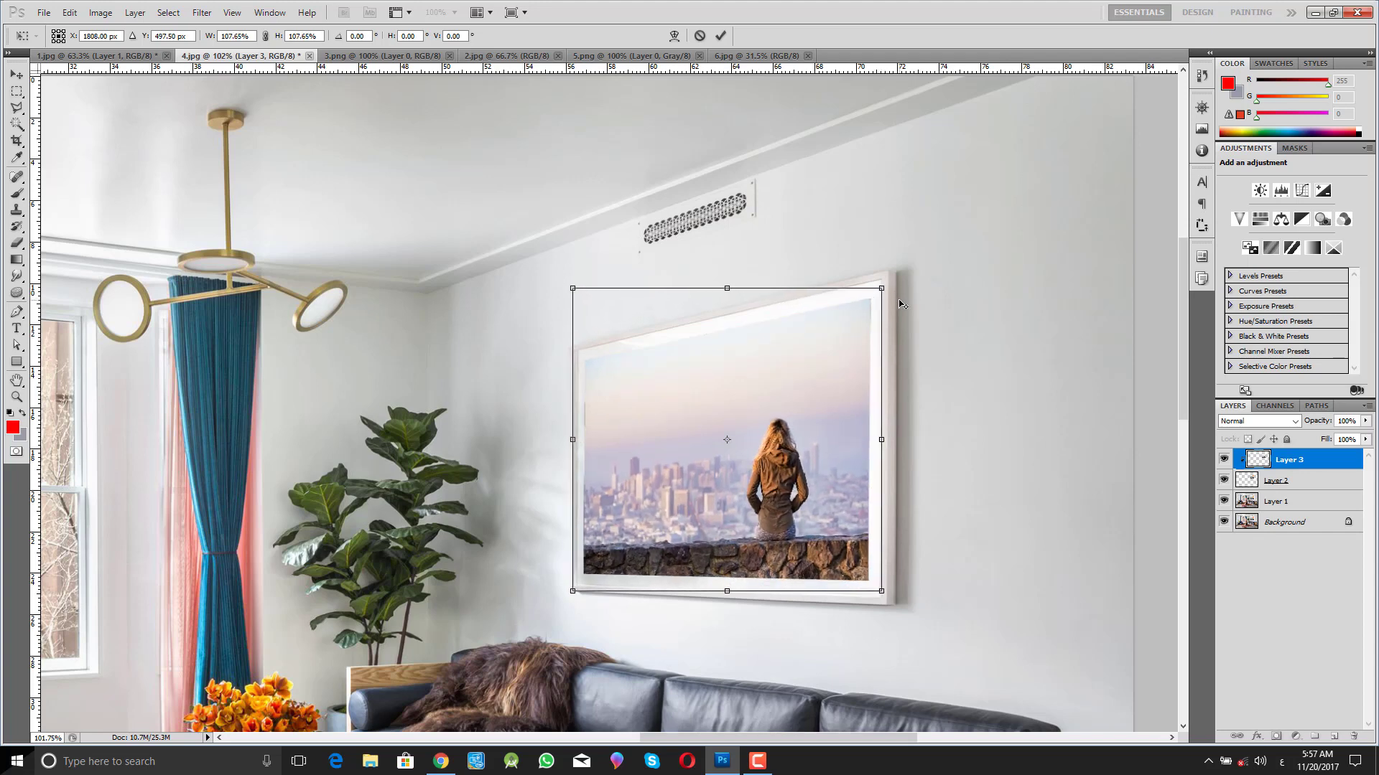
{"action": "key", "text": "Return"}
{"action": "key", "text": "z"}
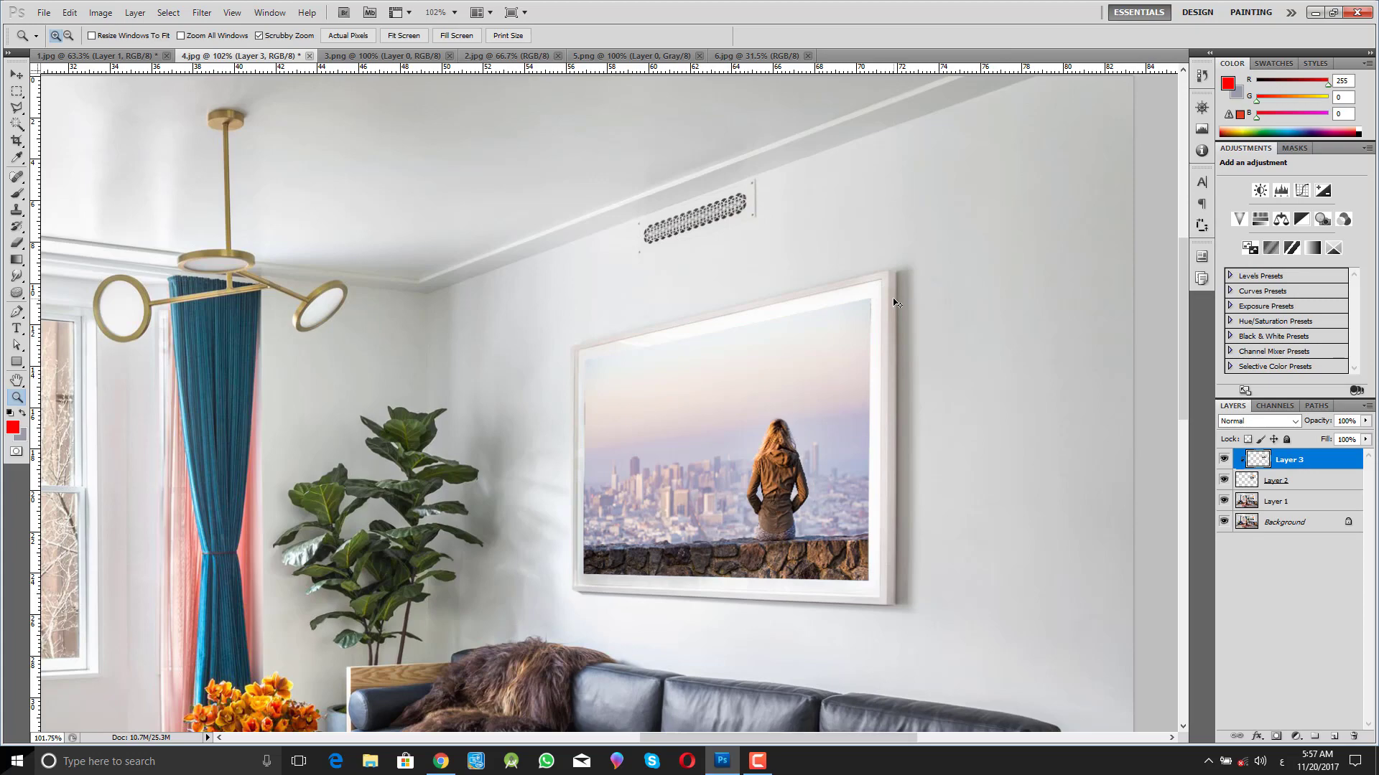
- Examine the living room's chandelier and look through the other open images for a light effect
{"action": "left_click_drag", "start_coordinate": [769, 288], "coordinate": [713, 272]}
{"action": "left_click_drag", "start_coordinate": [616, 610], "coordinate": [621, 446]}
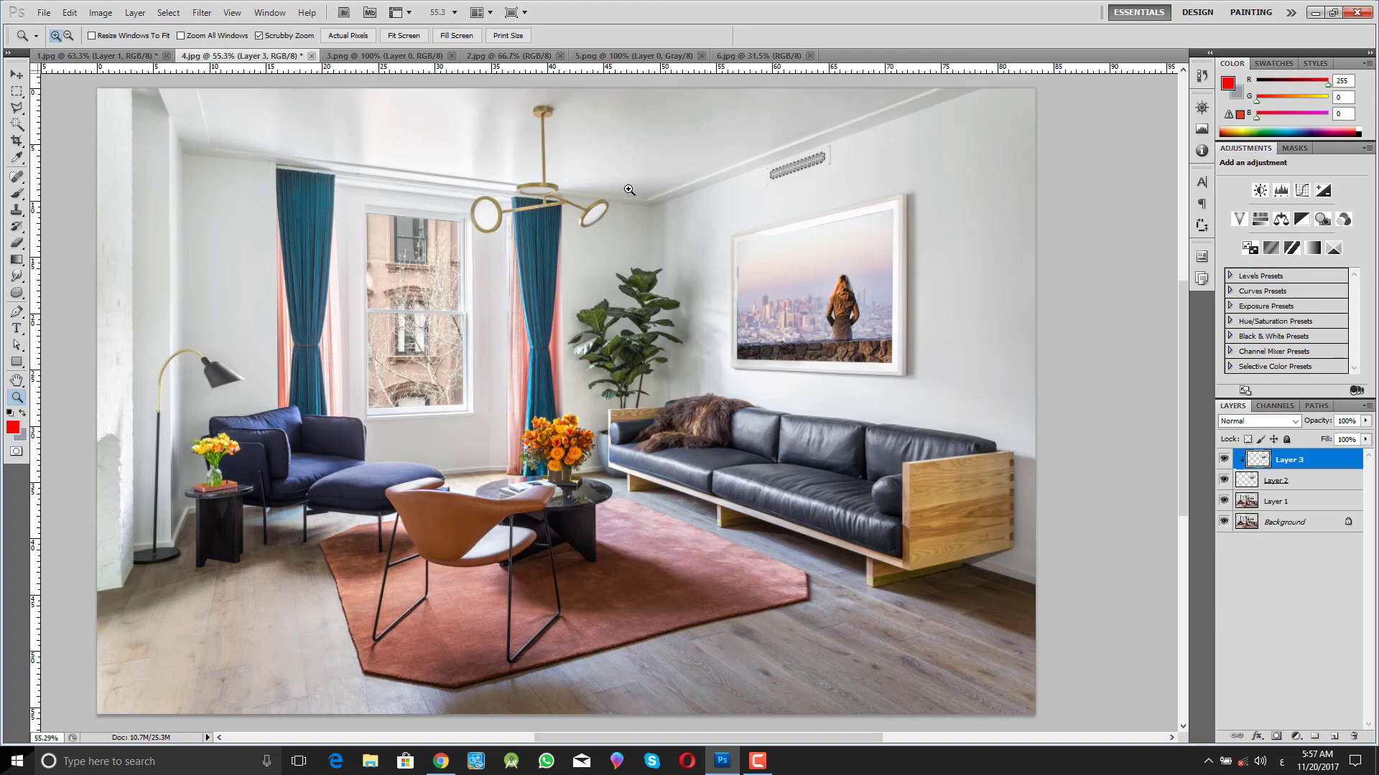
{"action": "left_click_drag", "start_coordinate": [431, 135], "coordinate": [819, 234]}
{"action": "left_click", "coordinate": [818, 234]}
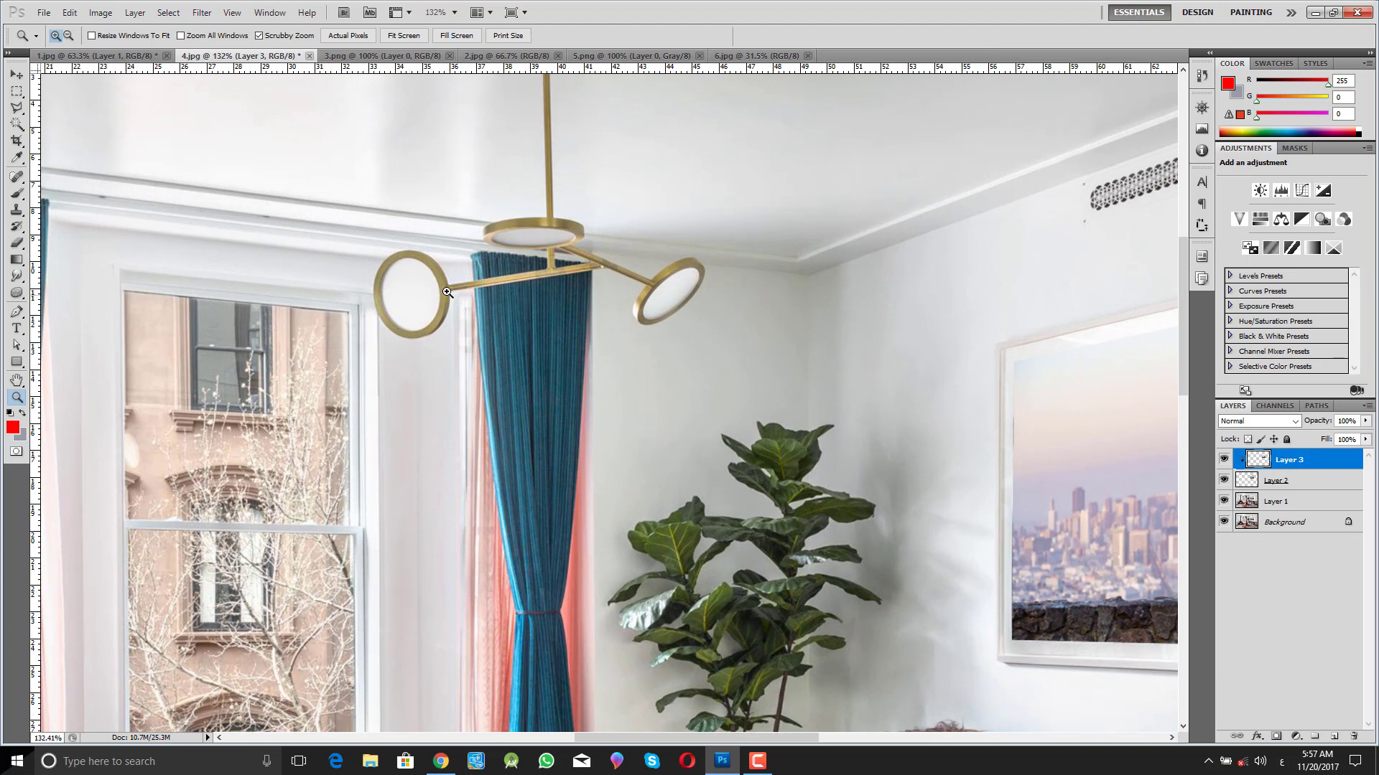
{"action": "scroll", "coordinate": [528, 281], "scroll_direction": "down", "scroll_amount": 1}
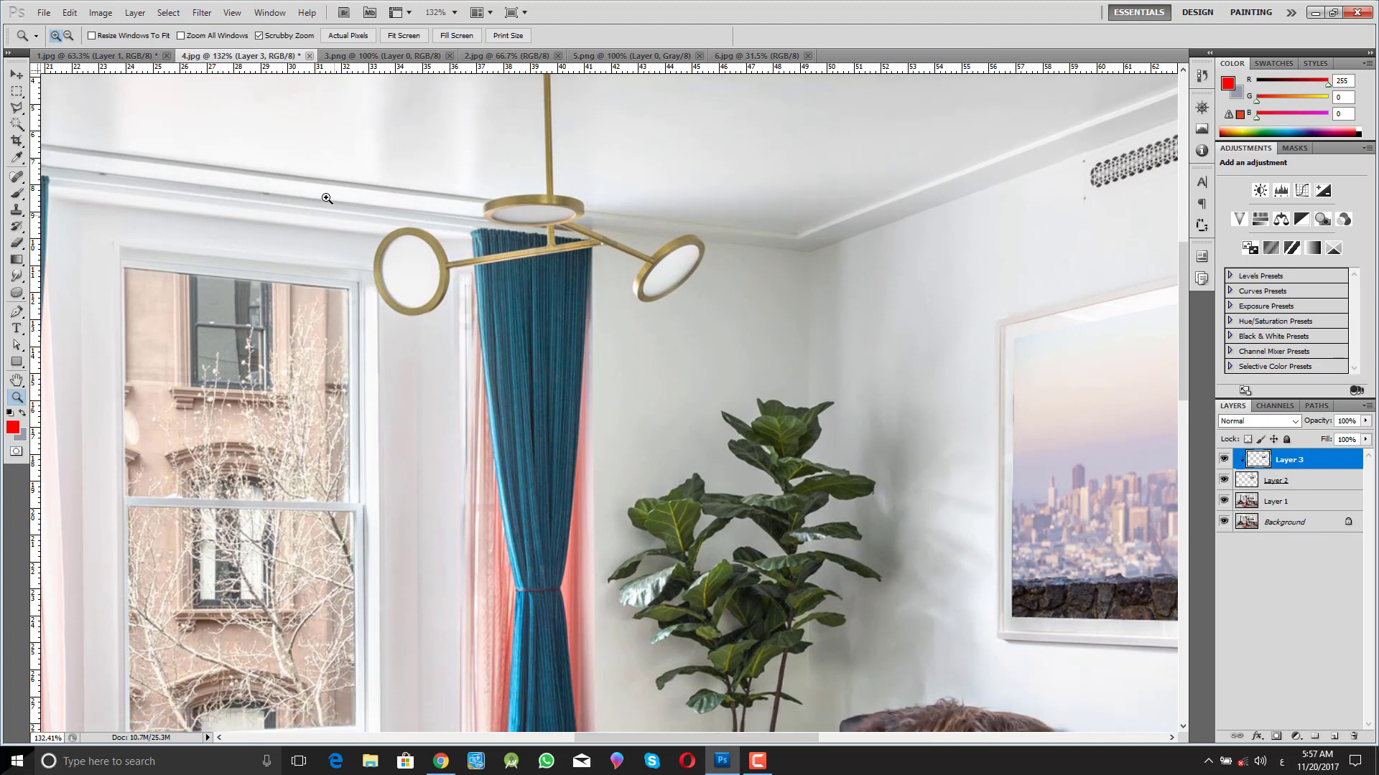
{"action": "left_click", "coordinate": [397, 57]}
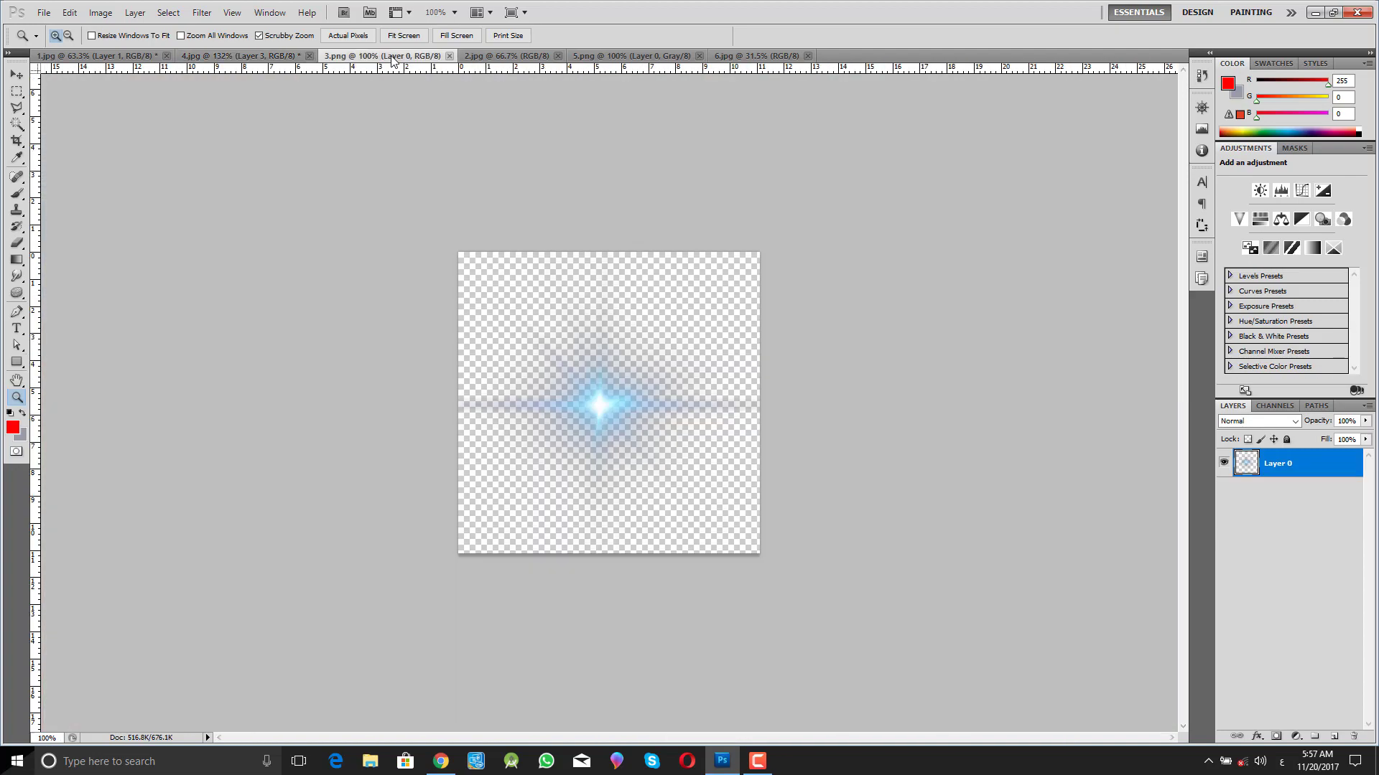
{"action": "left_click", "coordinate": [509, 58]}
{"action": "left_click", "coordinate": [215, 56]}
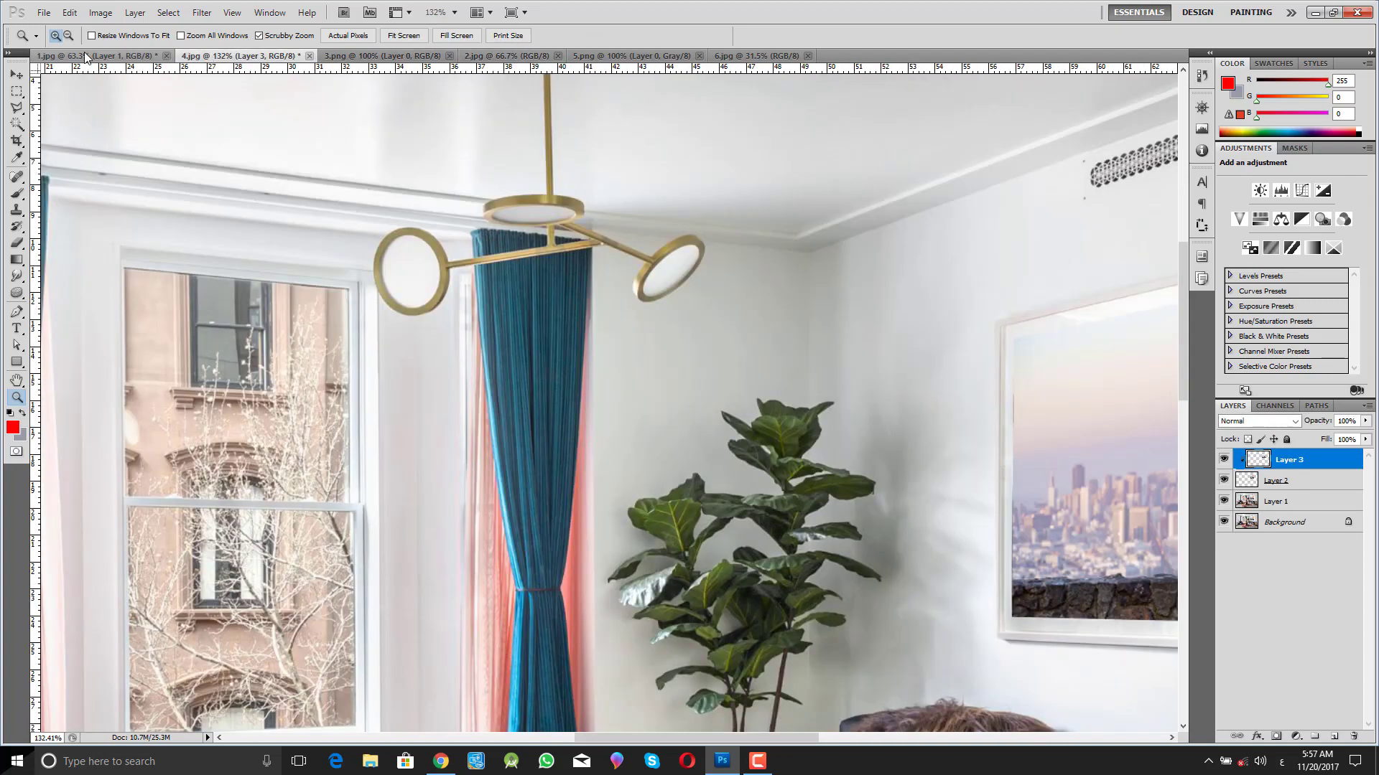
{"action": "left_click", "coordinate": [97, 56]}
{"action": "left_click", "coordinate": [510, 56]}
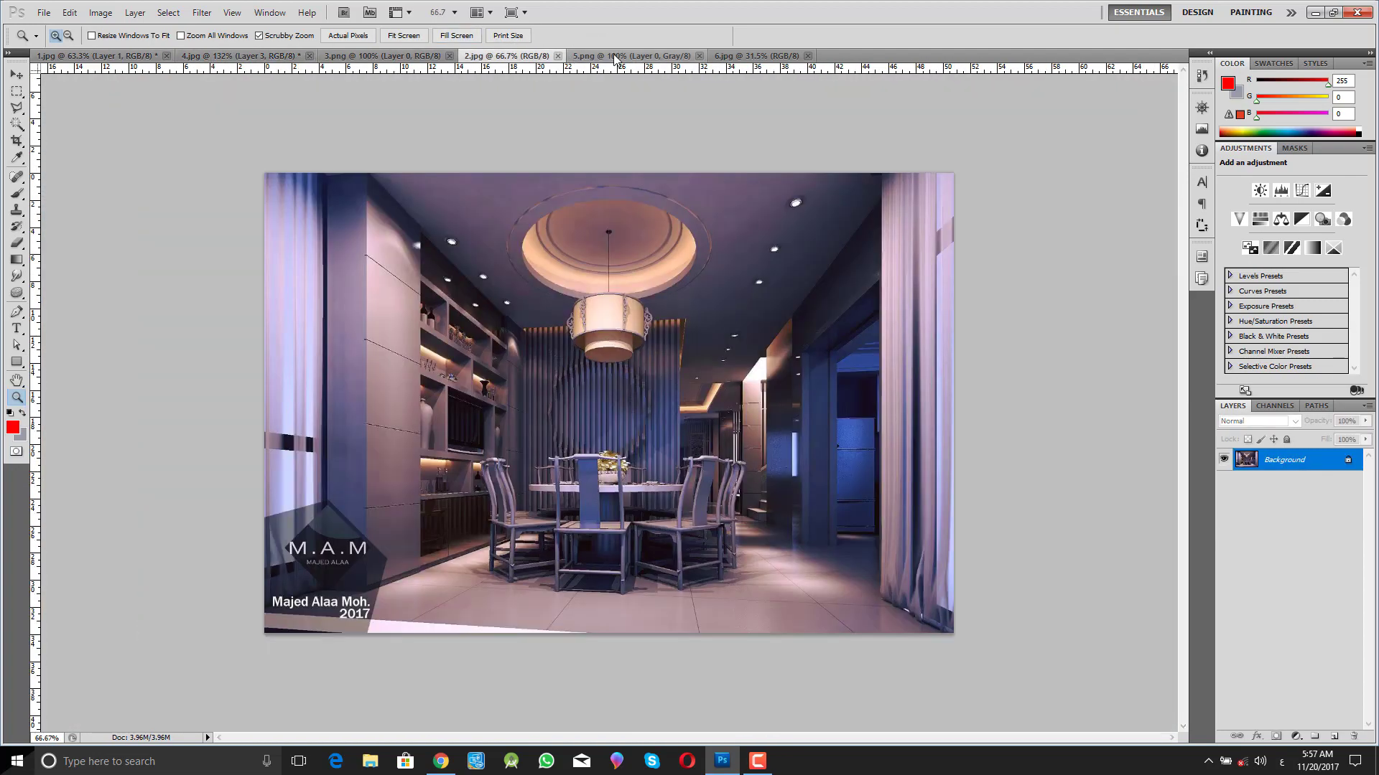
- Copy the white lens flare from 5.png into the living room image 4.jpg
{"action": "left_click", "coordinate": [616, 56]}
{"action": "key", "text": "v"}
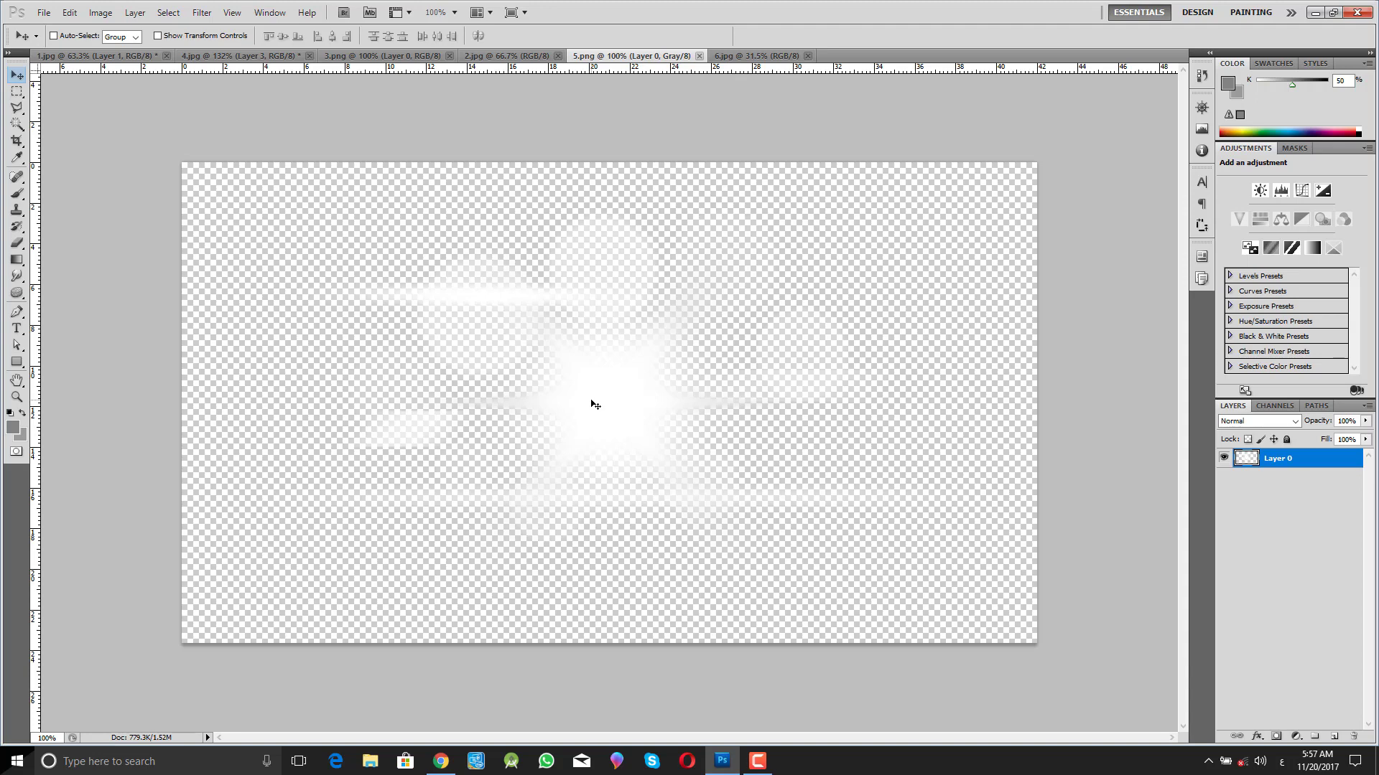
{"action": "left_click_drag", "start_coordinate": [648, 404], "coordinate": [579, 345]}
{"action": "key", "text": "z"}
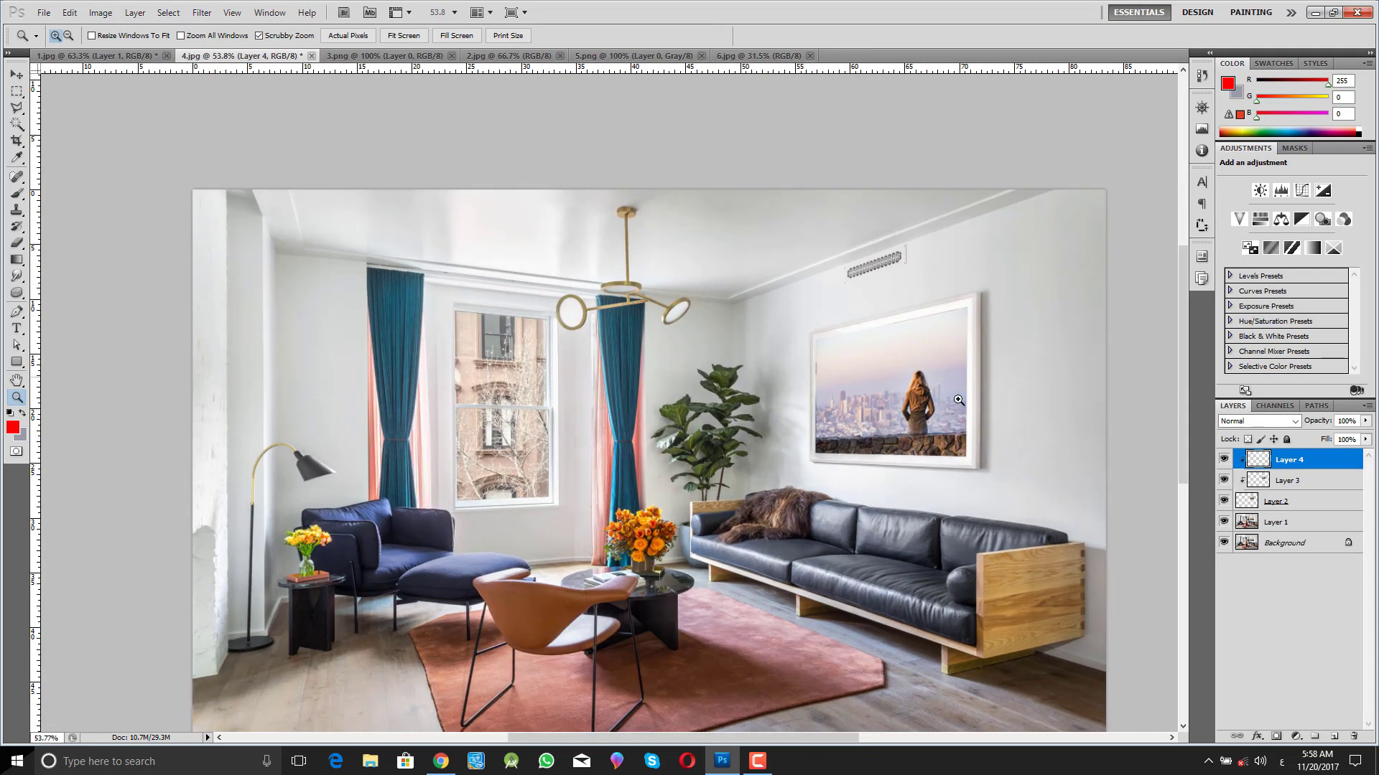
- Release Layer 4 with the flare from the clipping mask and rename it "lens flare"
{"action": "left_click", "coordinate": [1248, 479], "text": "alt"}
{"action": "left_click", "coordinate": [1301, 465], "text": "alt"}
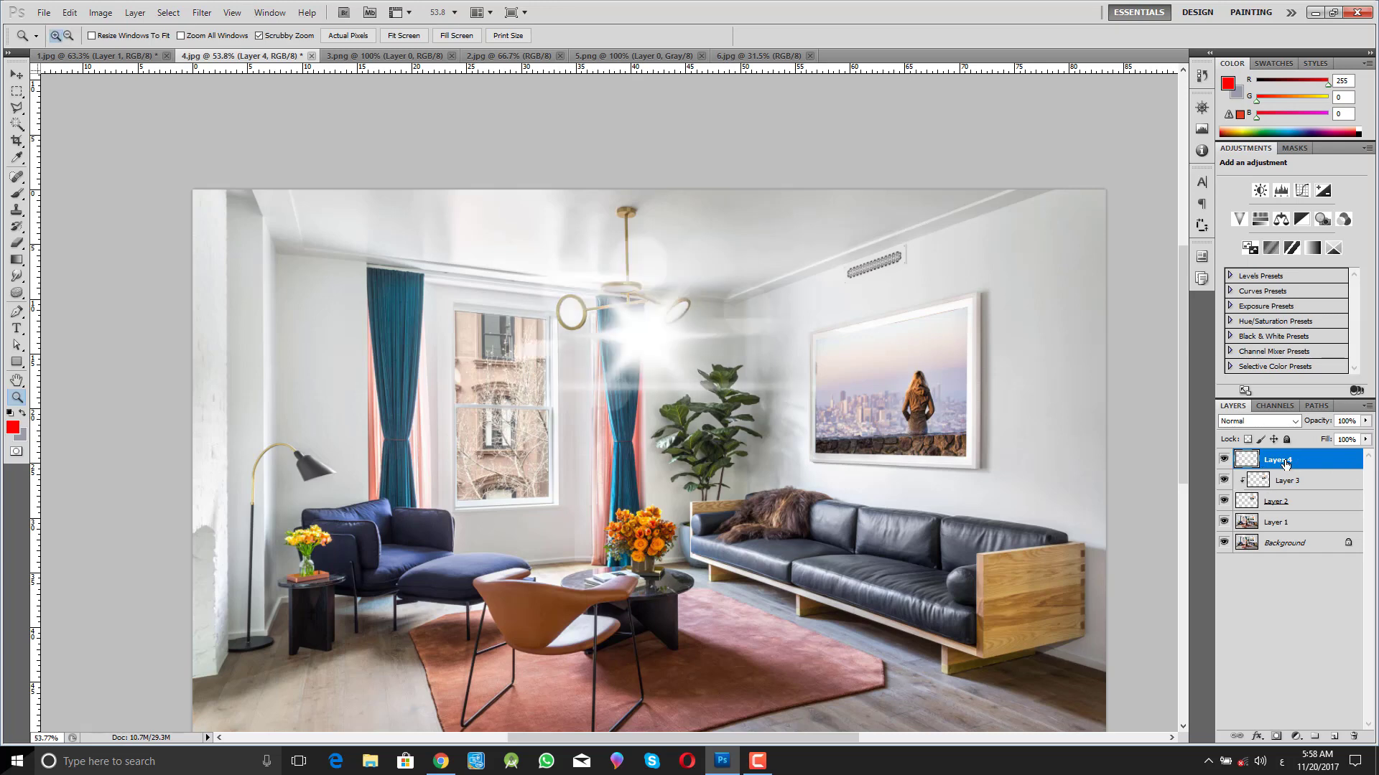
{"action": "double_click", "coordinate": [1285, 463]}
{"action": "type", "text": "هثىس بمشقث"}
{"action": "key", "text": "BackSpace"}
{"action": "key", "text": "BackSpace"}
{"action": "key", "text": "BackSpace"}
{"action": "key", "text": "BackSpace"}
{"action": "key", "text": "BackSpace"}
{"action": "key", "text": "BackSpace"}
{"action": "type", "text": "flare"}
{"action": "key", "text": "Return"}
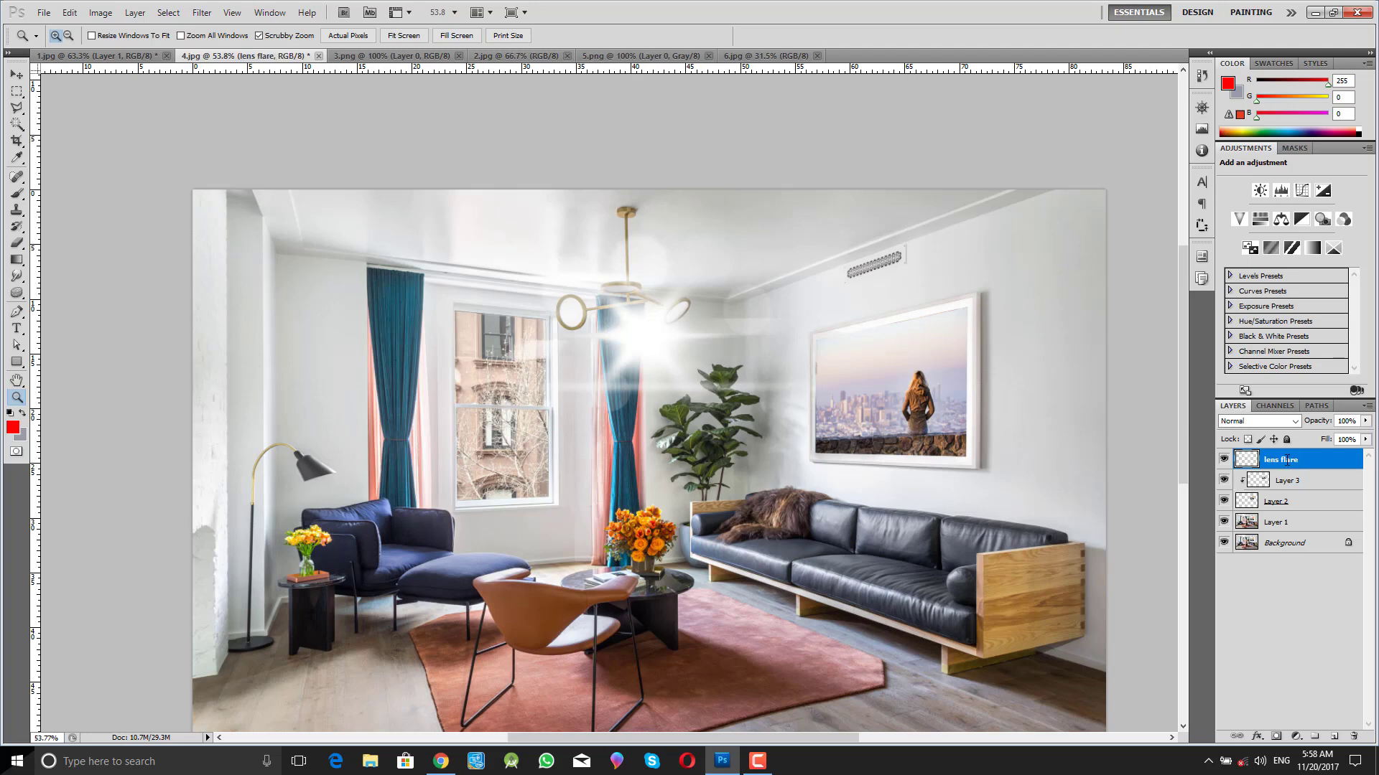
- Scale the lens flare down to about 34.76%, centre it on the chandelier's left lamp and apply the transform
{"action": "key", "text": "ctrl+t"}
{"action": "key", "text": "Return"}
{"action": "key", "text": "z"}
{"action": "key", "text": "ctrl+t"}
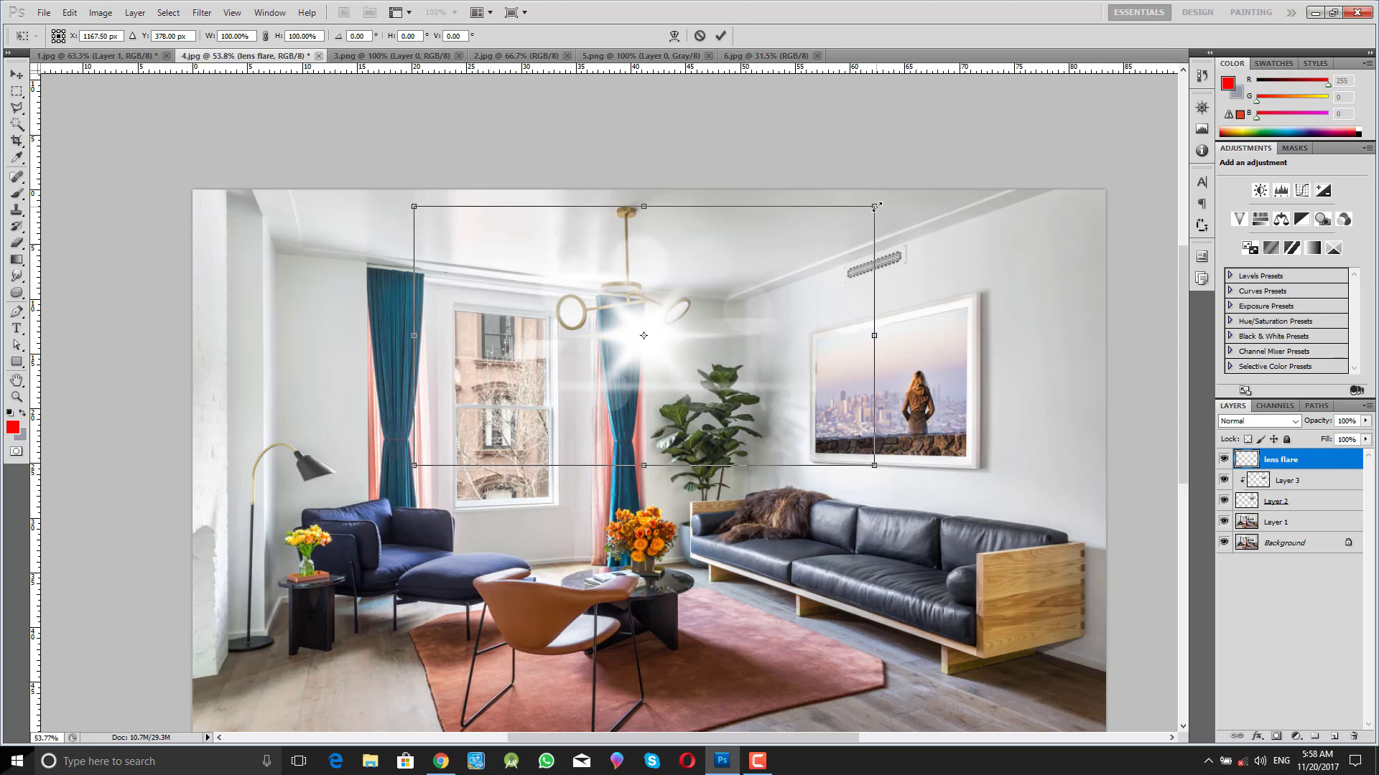
{"action": "left_click_drag", "start_coordinate": [876, 207], "coordinate": [723, 285]}
{"action": "left_click_drag", "start_coordinate": [656, 351], "coordinate": [584, 326]}
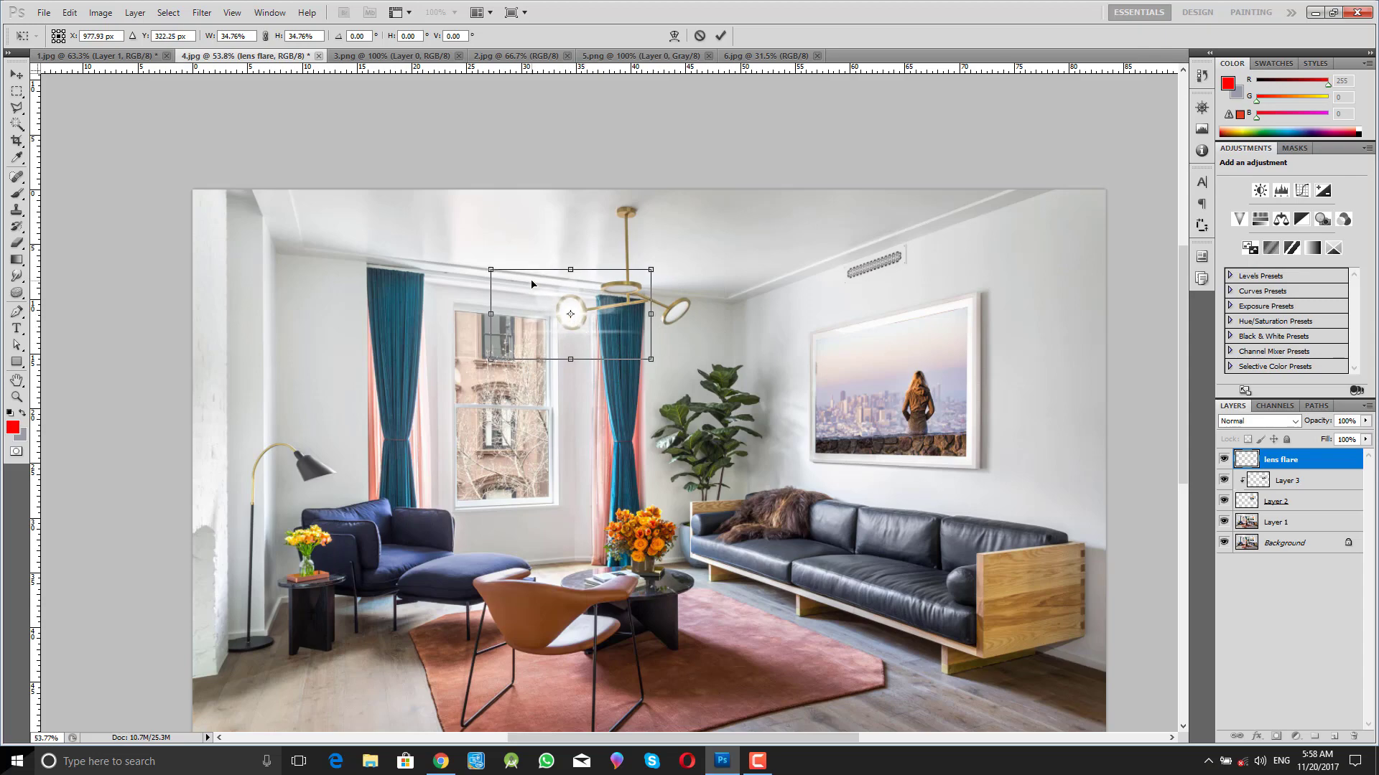
{"action": "key", "text": "ctrl+plus"}
{"action": "key", "text": "ctrl+plus"}
{"action": "key", "text": "ctrl+plus"}
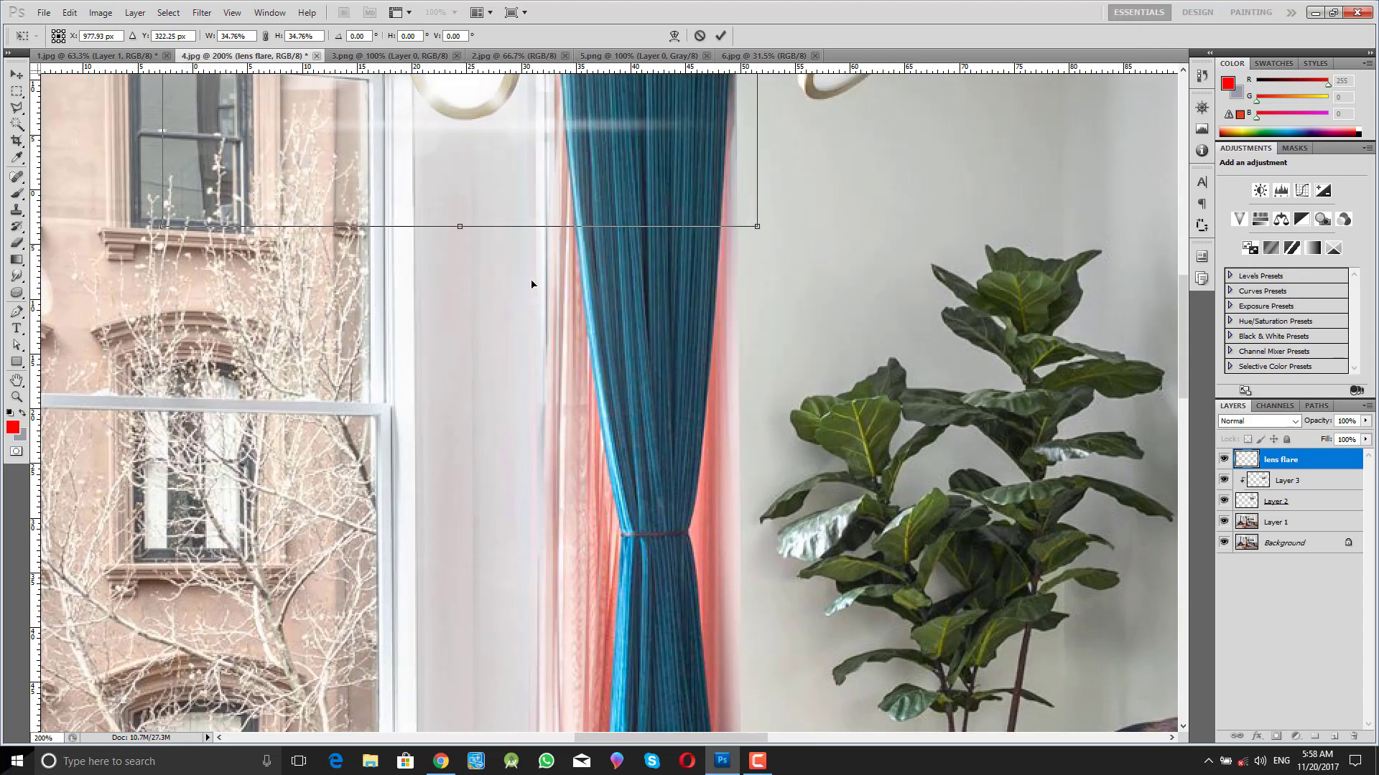
{"action": "scroll", "coordinate": [531, 285], "scroll_direction": "up", "scroll_amount": 5}
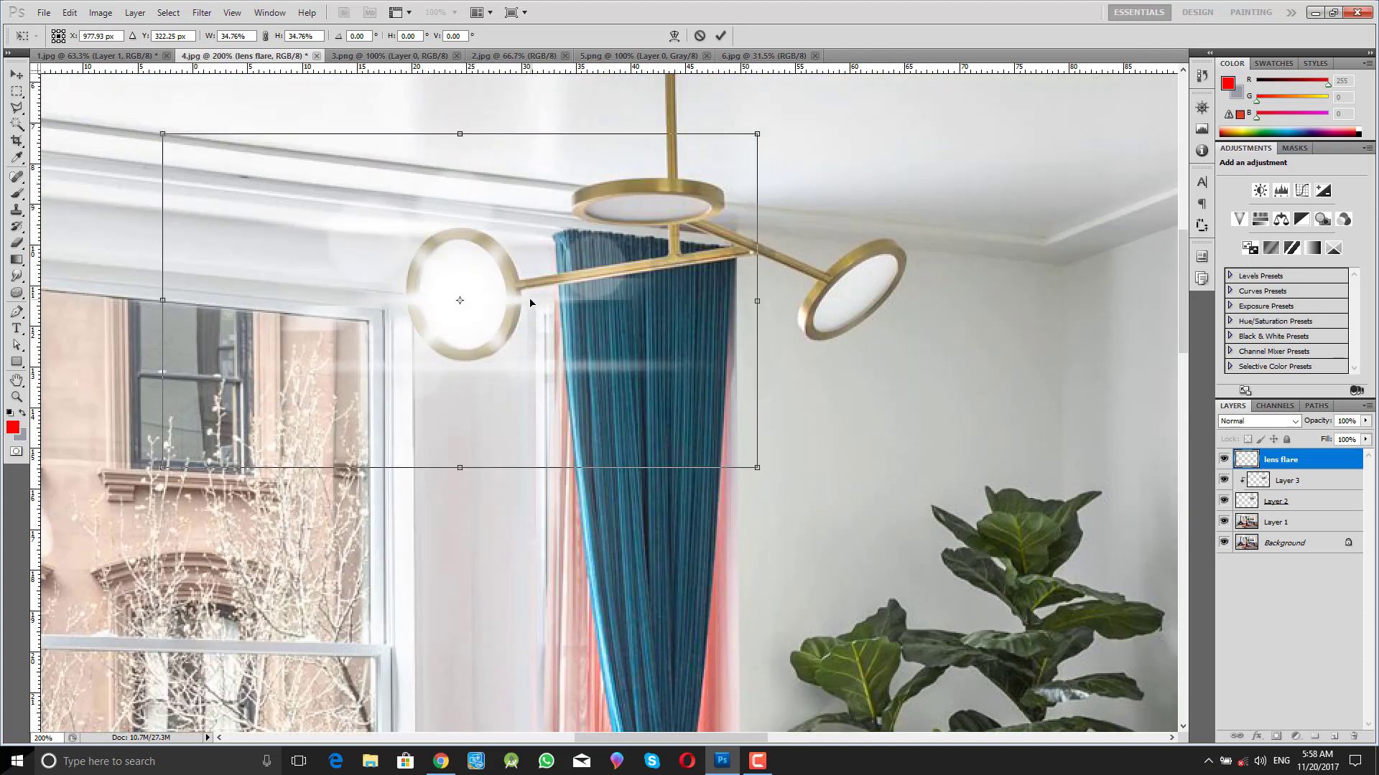
{"action": "key", "text": "Return"}
{"action": "key", "text": "z"}
- Duplicate the lens flare layer and move the copy onto the chandelier's right lamp
{"action": "key", "text": "v"}
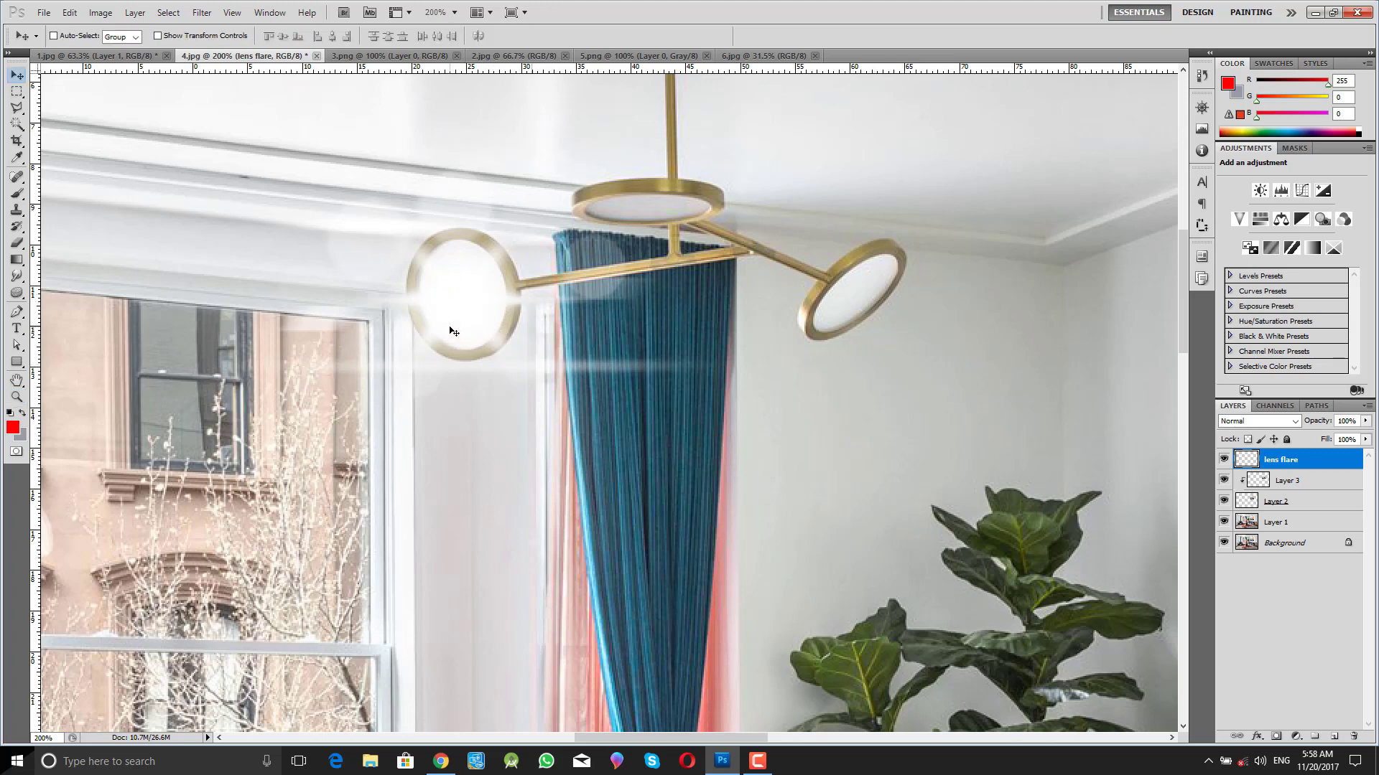
{"action": "key", "text": "ctrl+j"}
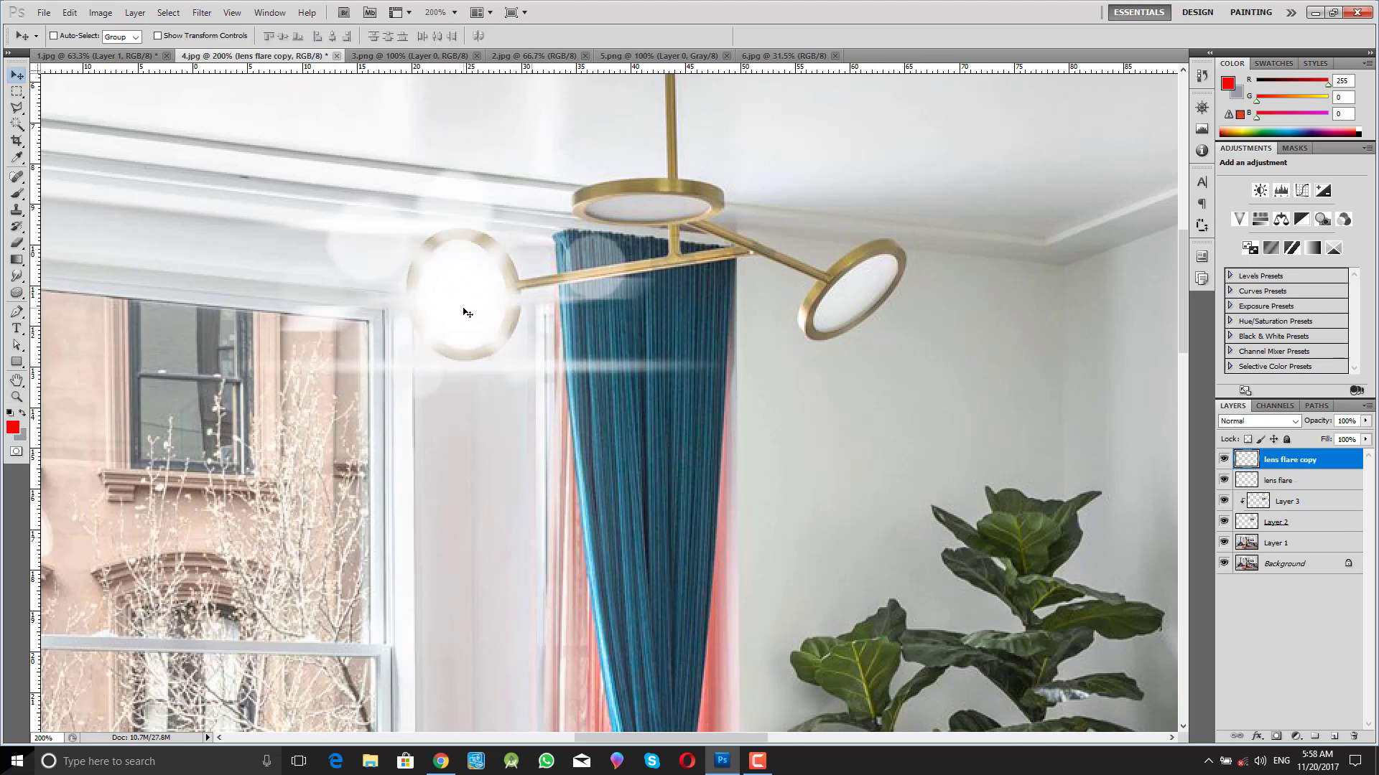
{"action": "key", "text": "z"}
{"action": "mouse_move", "coordinate": [503, 320]}
{"action": "left_mouse_down"}
{"action": "mouse_move", "coordinate": [454, 327]}
{"action": "mouse_move", "coordinate": [816, 375]}
{"action": "mouse_move", "coordinate": [817, 328]}
{"action": "left_mouse_up"}
{"action": "key", "text": "b"}
{"action": "key", "text": "v"}
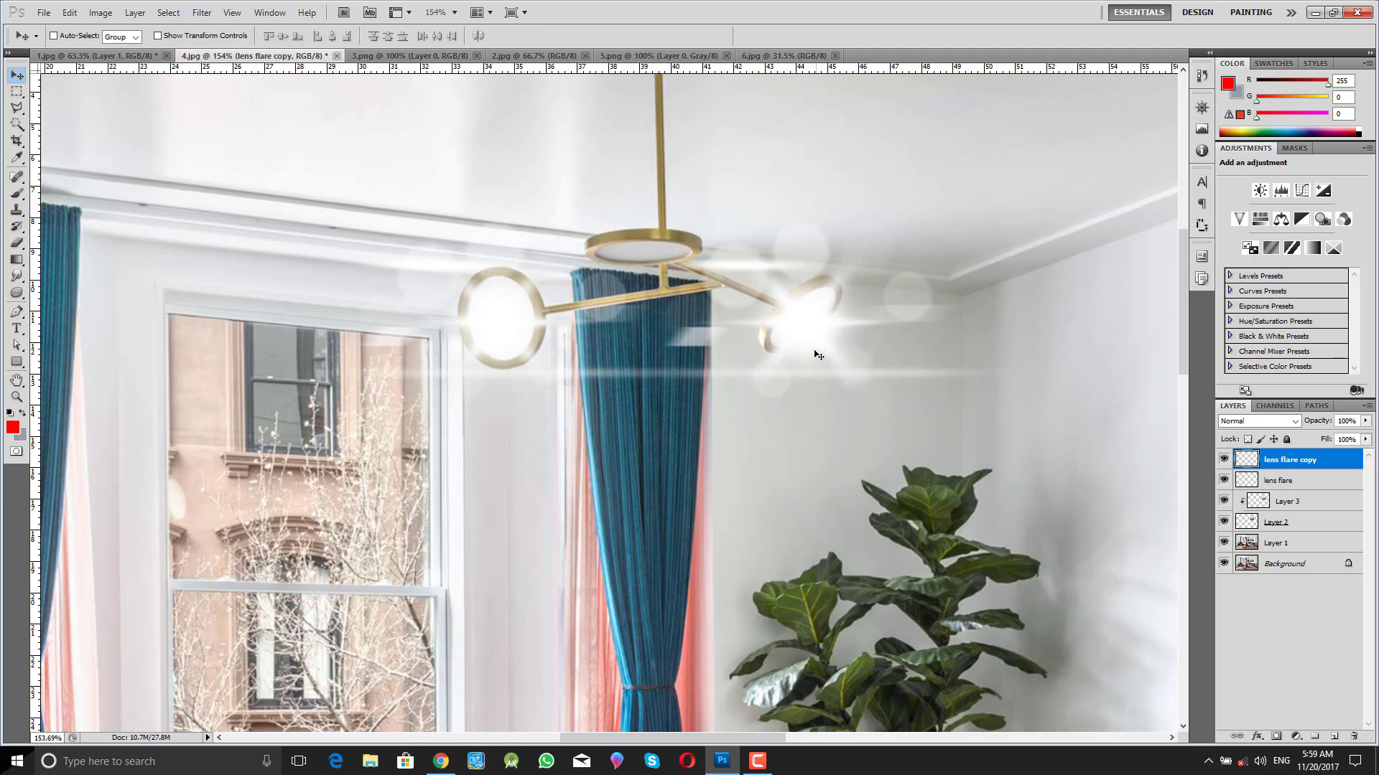
- Distort the flare copy by pulling its lower-right corner inward to follow the right lamp's tilt, and apply the transform
{"action": "key", "text": "z"}
{"action": "left_click_drag", "start_coordinate": [814, 332], "coordinate": [736, 313]}
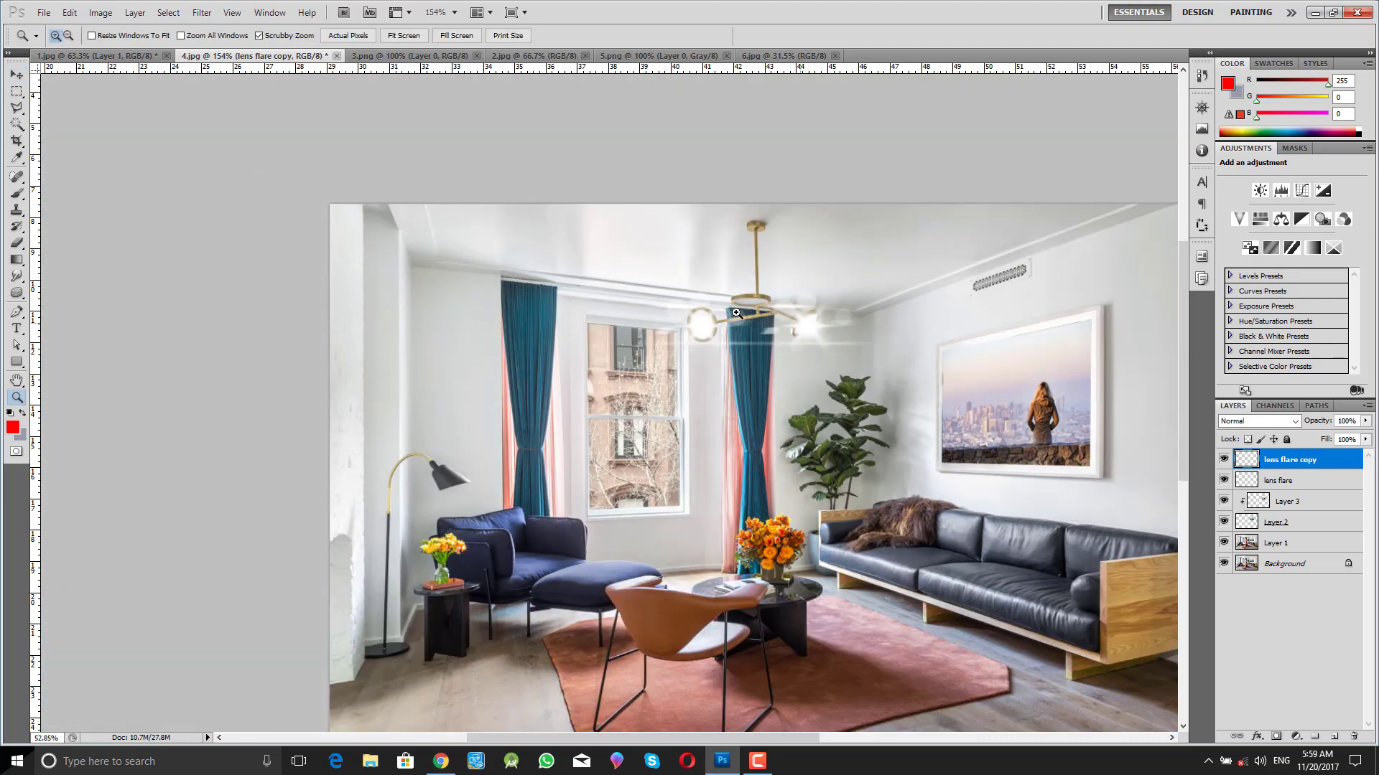
{"action": "left_click_drag", "start_coordinate": [825, 313], "coordinate": [893, 368]}
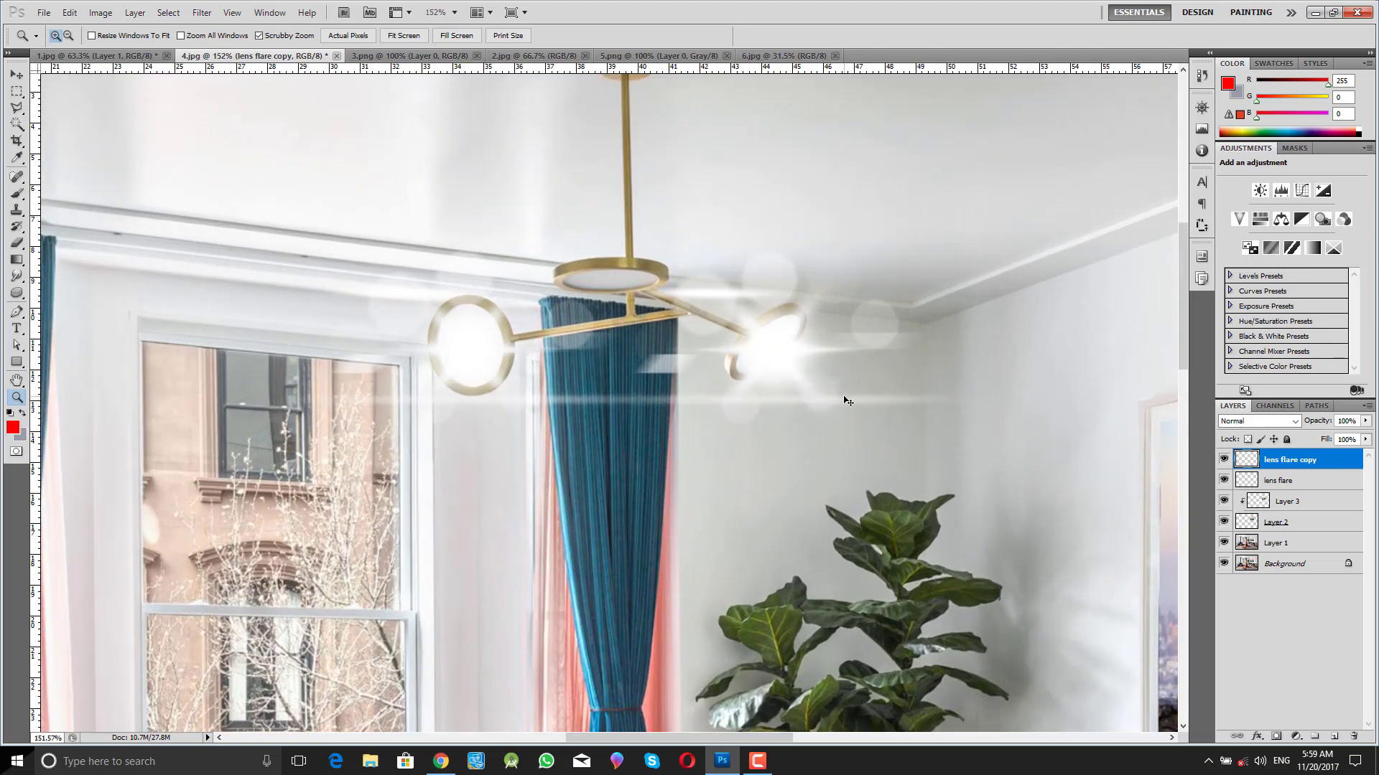
{"action": "key", "text": "ctrl+t"}
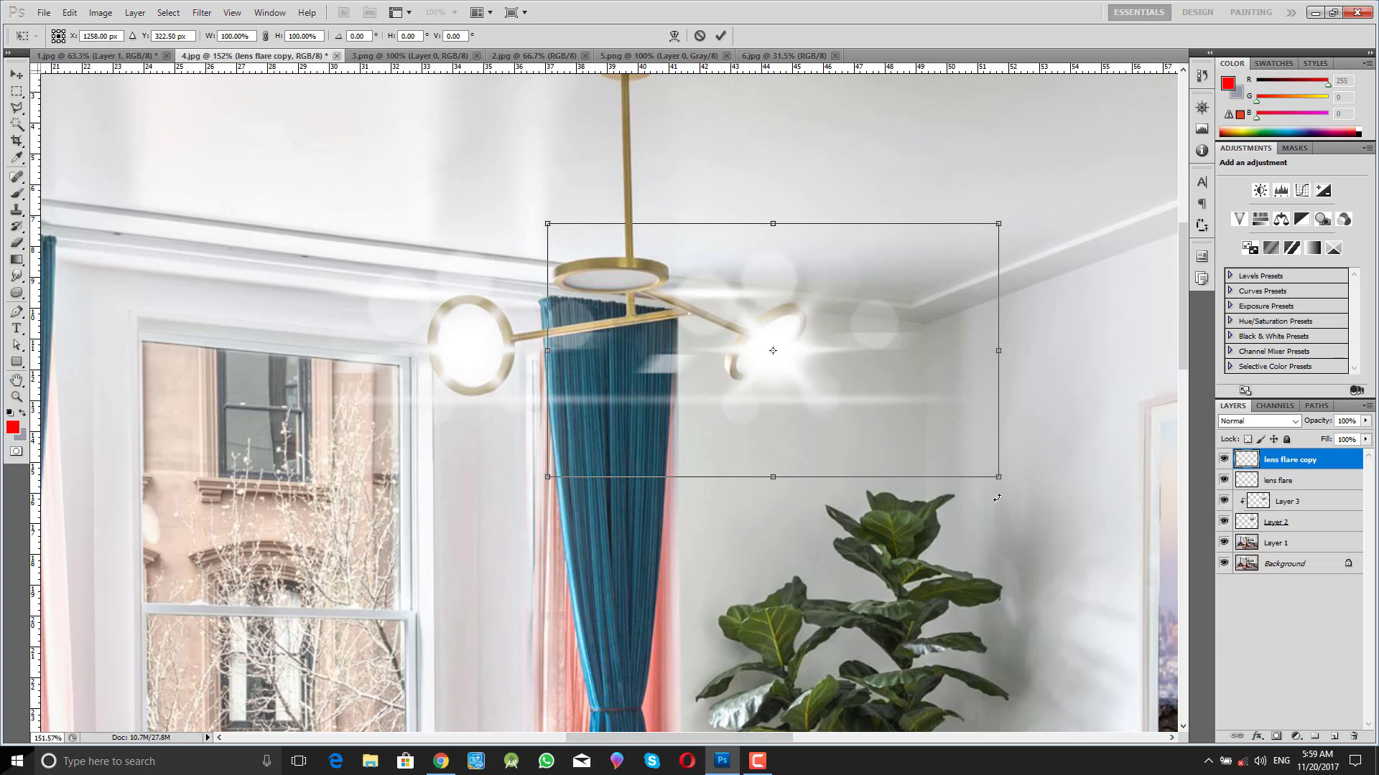
{"action": "left_click_drag", "start_coordinate": [999, 478], "coordinate": [874, 386]}
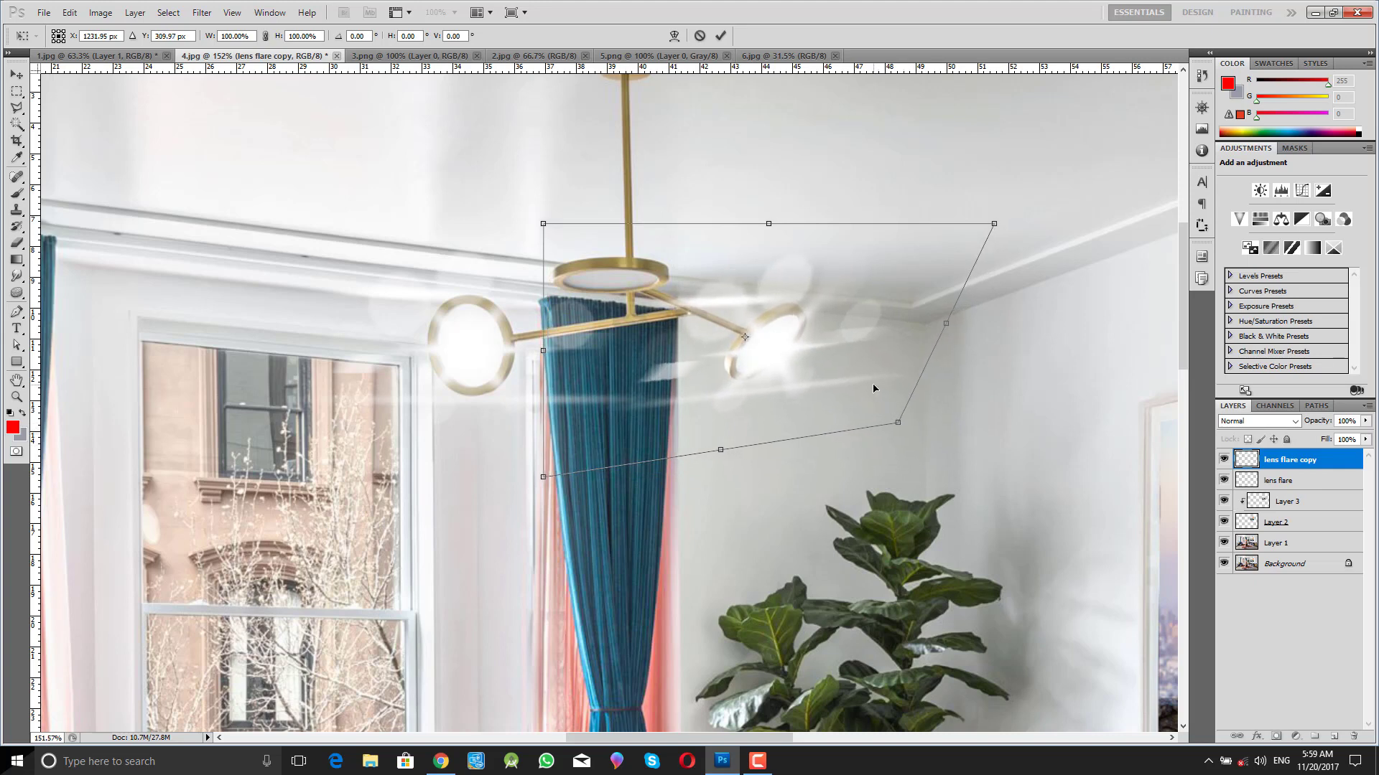
{"action": "key", "text": "Return"}
- Examine the whole room with both chandelier flares and the floor lamp beside the blue armchair
{"action": "left_click_drag", "start_coordinate": [817, 386], "coordinate": [719, 392]}
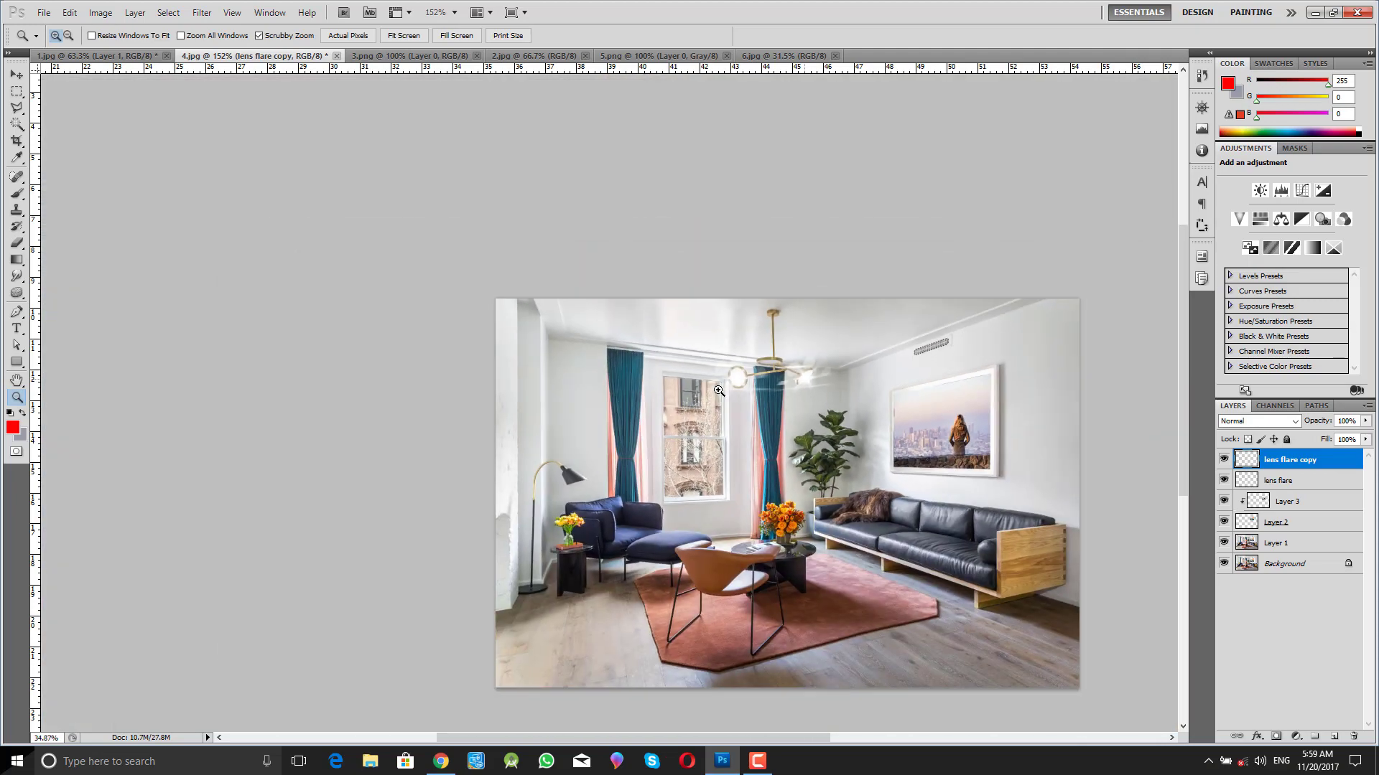
{"action": "left_click_drag", "start_coordinate": [1079, 650], "coordinate": [1102, 657]}
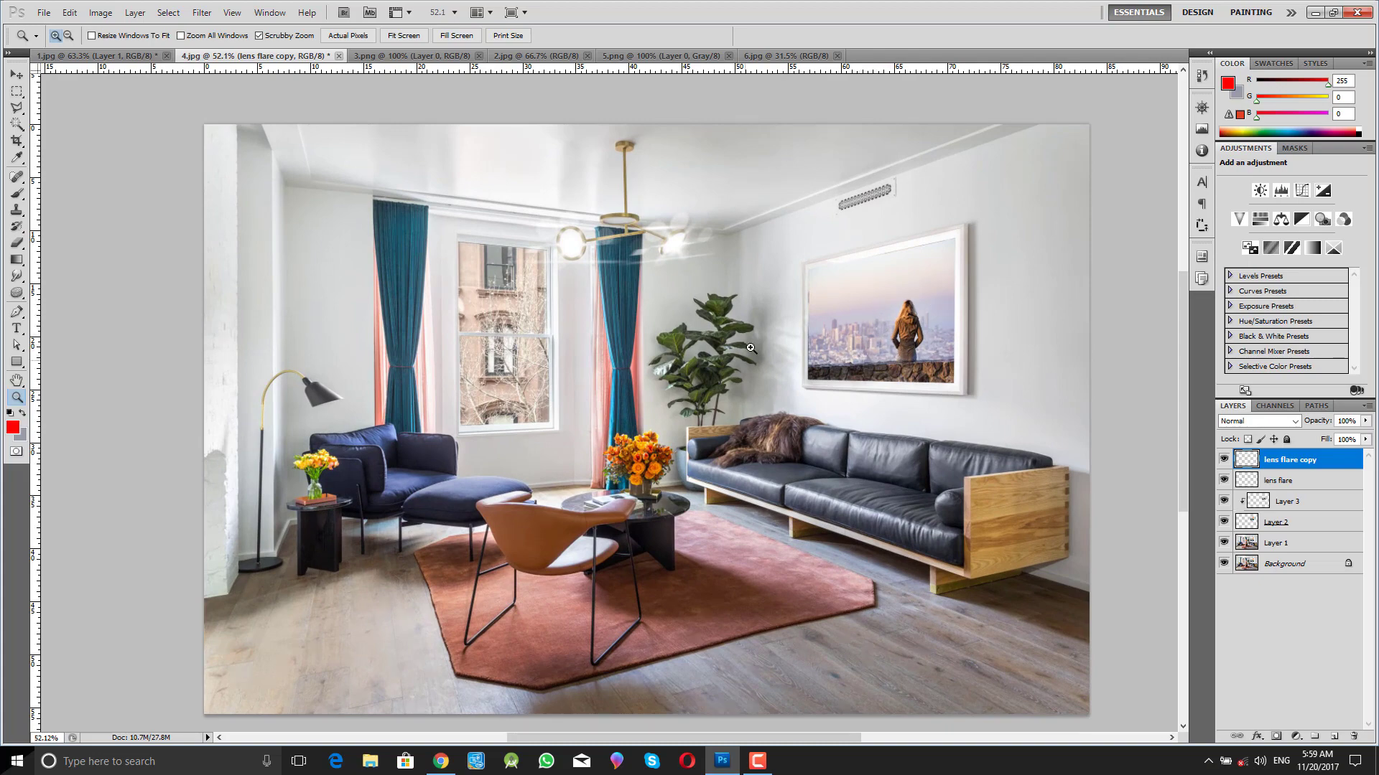
{"action": "left_click_drag", "start_coordinate": [821, 263], "coordinate": [675, 252]}
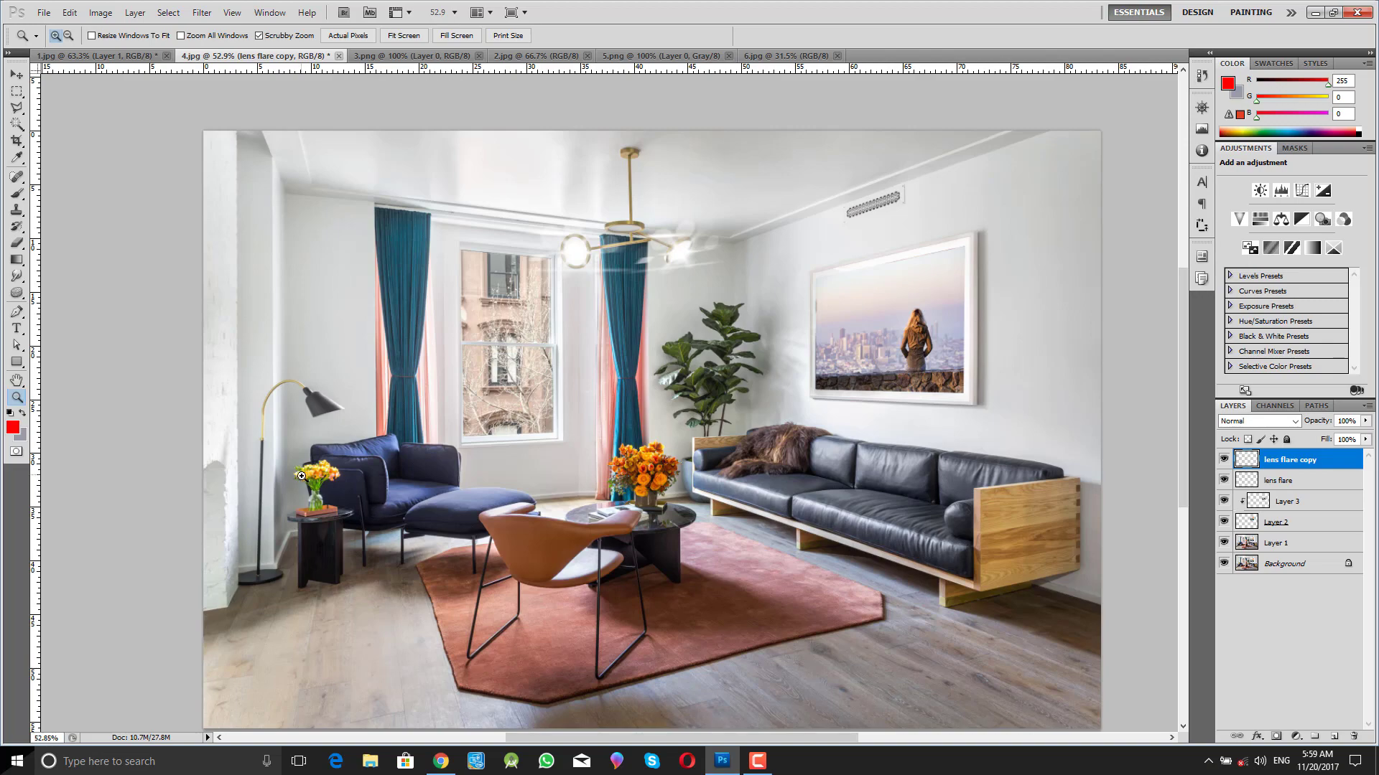
{"action": "left_click_drag", "start_coordinate": [227, 528], "coordinate": [513, 278]}
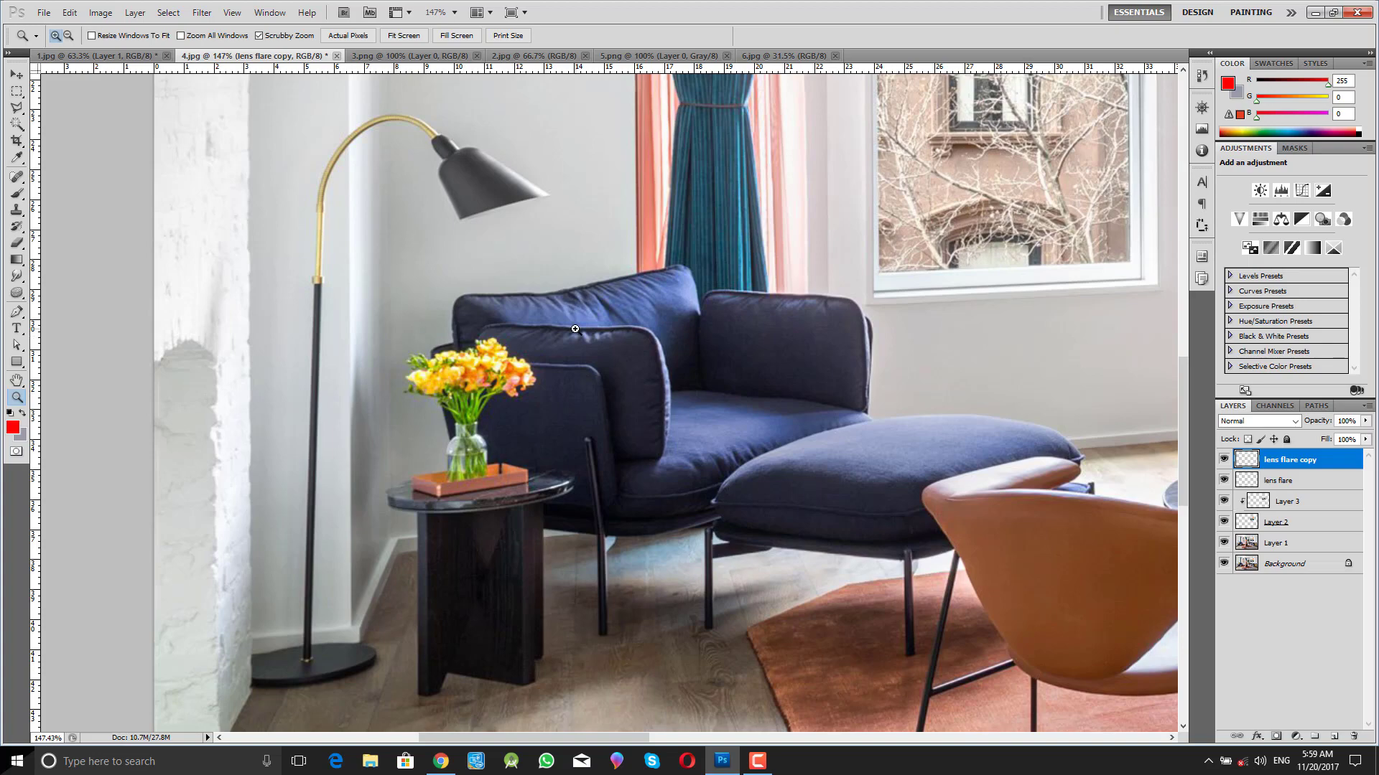
{"action": "left_click_drag", "start_coordinate": [574, 330], "coordinate": [485, 354]}
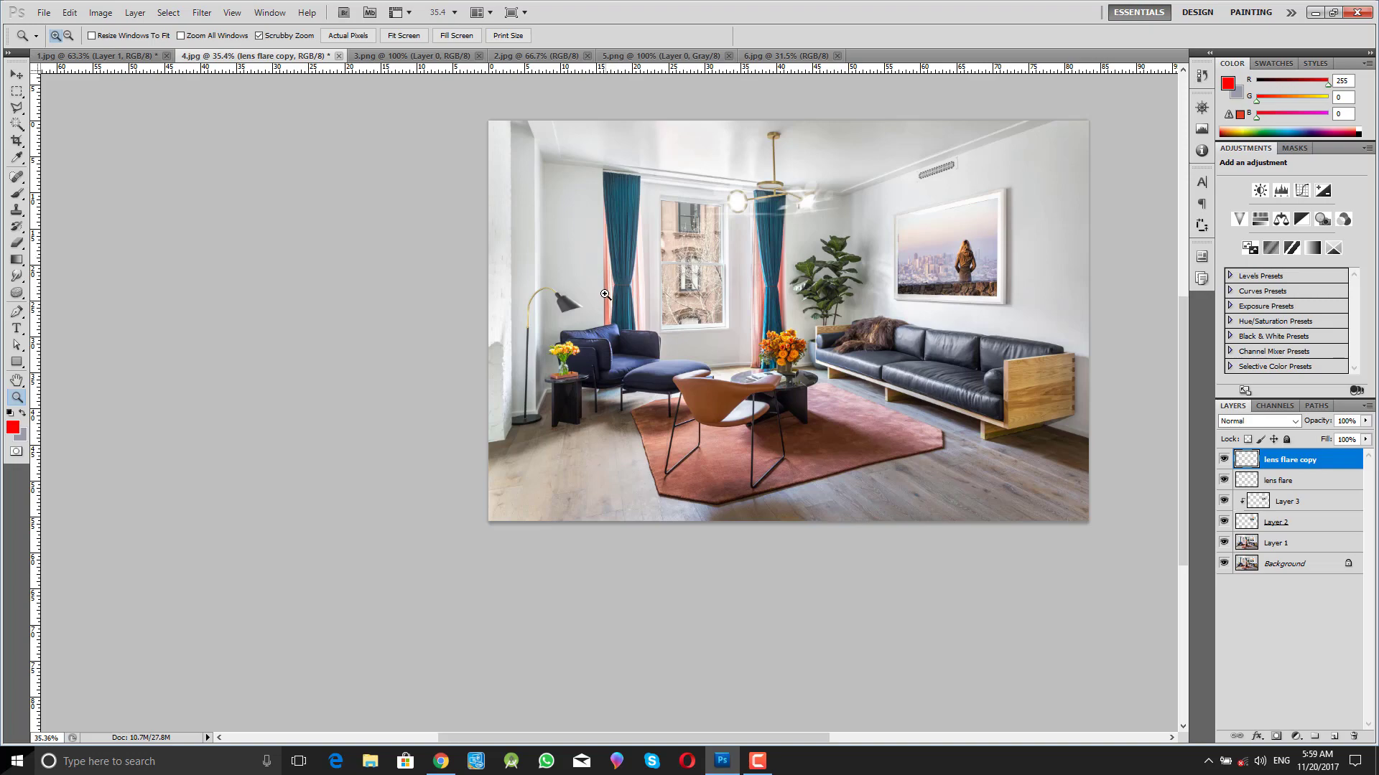
- Add a new empty layer above the lens flare copy, with the floor lamp and side table in view
{"action": "left_click_drag", "start_coordinate": [611, 295], "coordinate": [668, 300]}
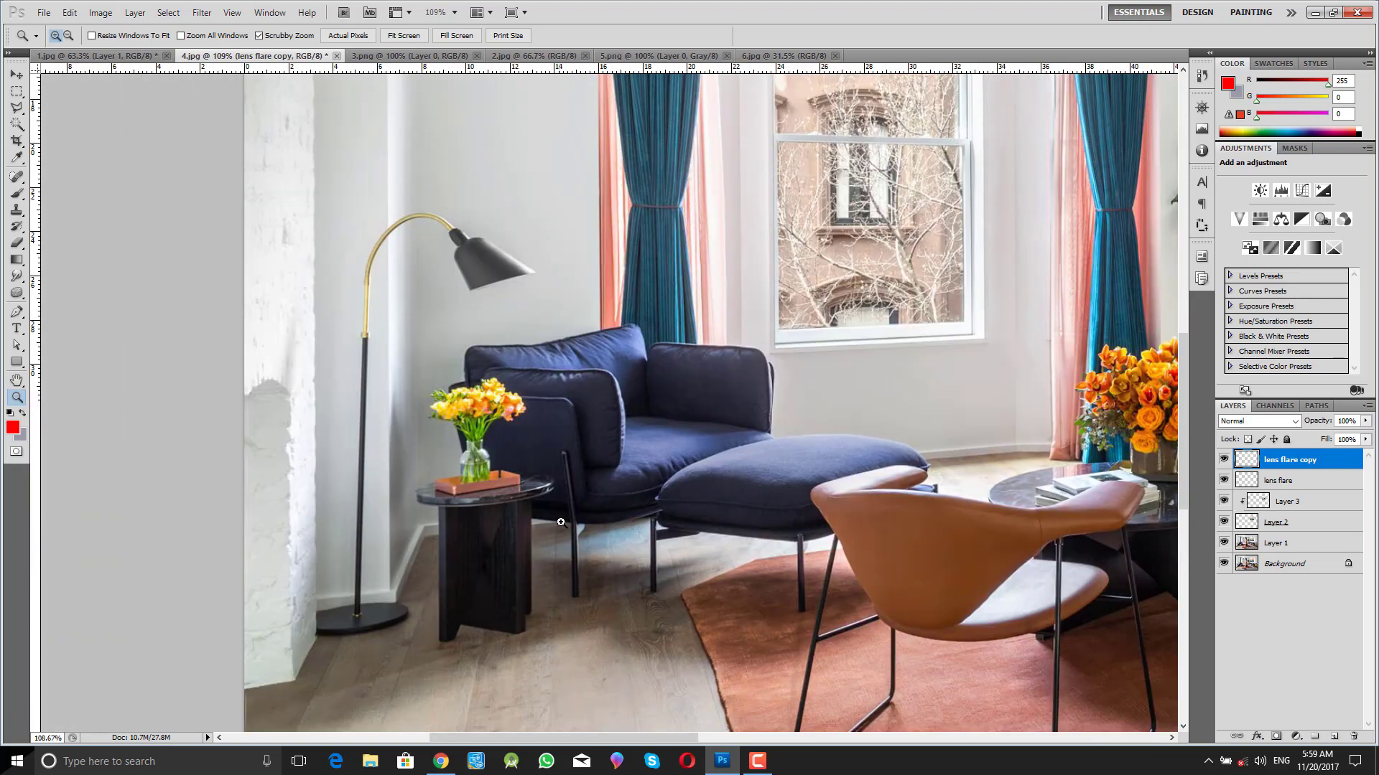
{"action": "scroll", "coordinate": [561, 522], "scroll_direction": "down", "scroll_amount": 2}
{"action": "left_click_drag", "start_coordinate": [536, 370], "coordinate": [603, 369]}
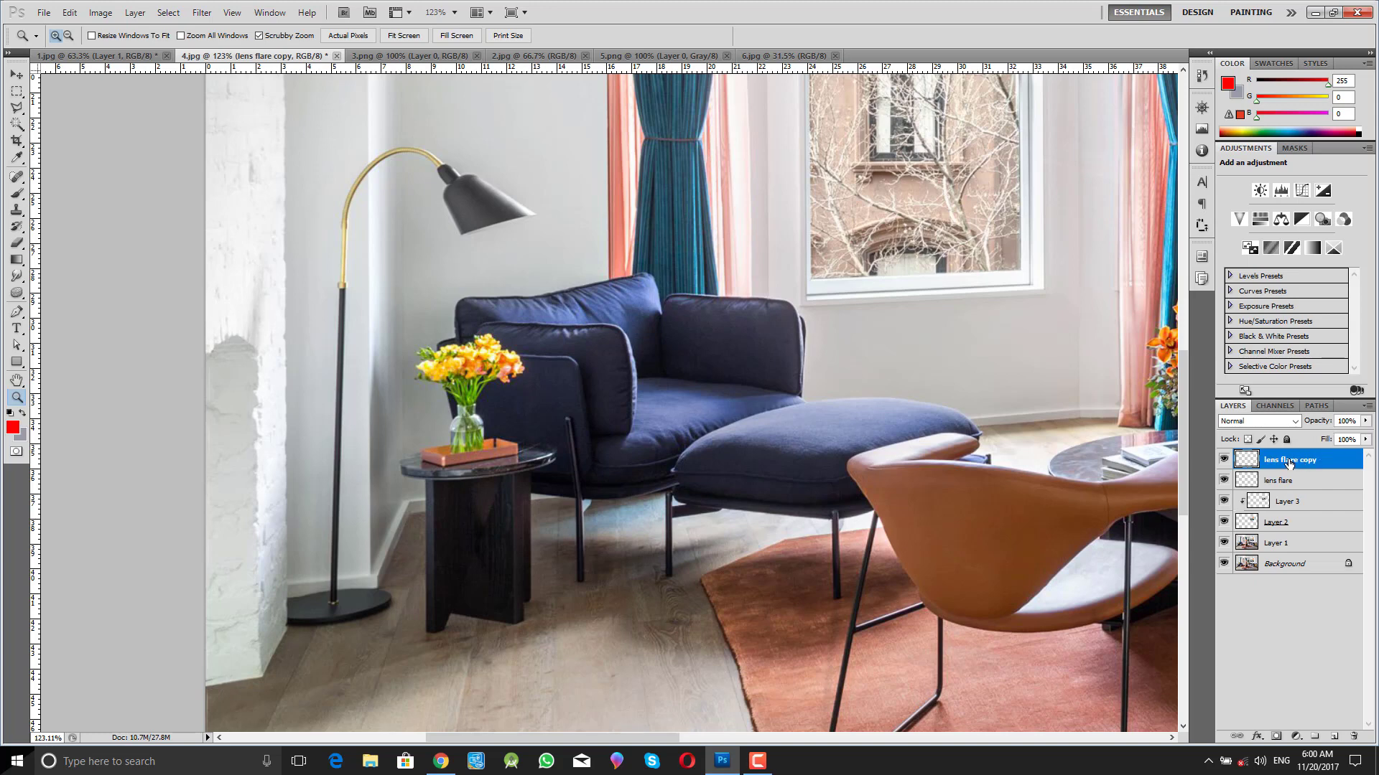
{"action": "left_click", "coordinate": [1333, 737]}
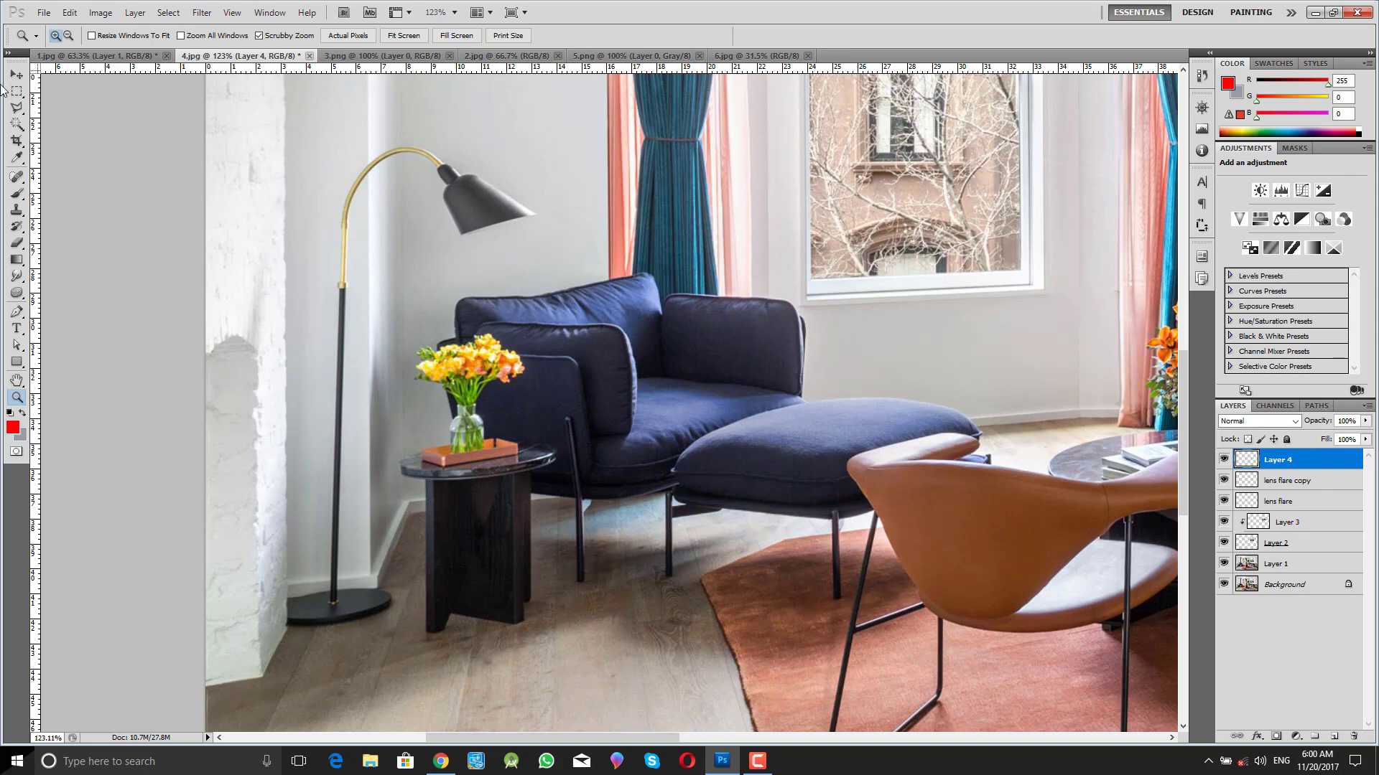
- Draw a Polygonal Lasso selection shaped as a light cone, spreading from the floor lamp's shade to the floor and rug
{"action": "scroll", "coordinate": [578, 150], "scroll_direction": "down", "scroll_amount": 1}
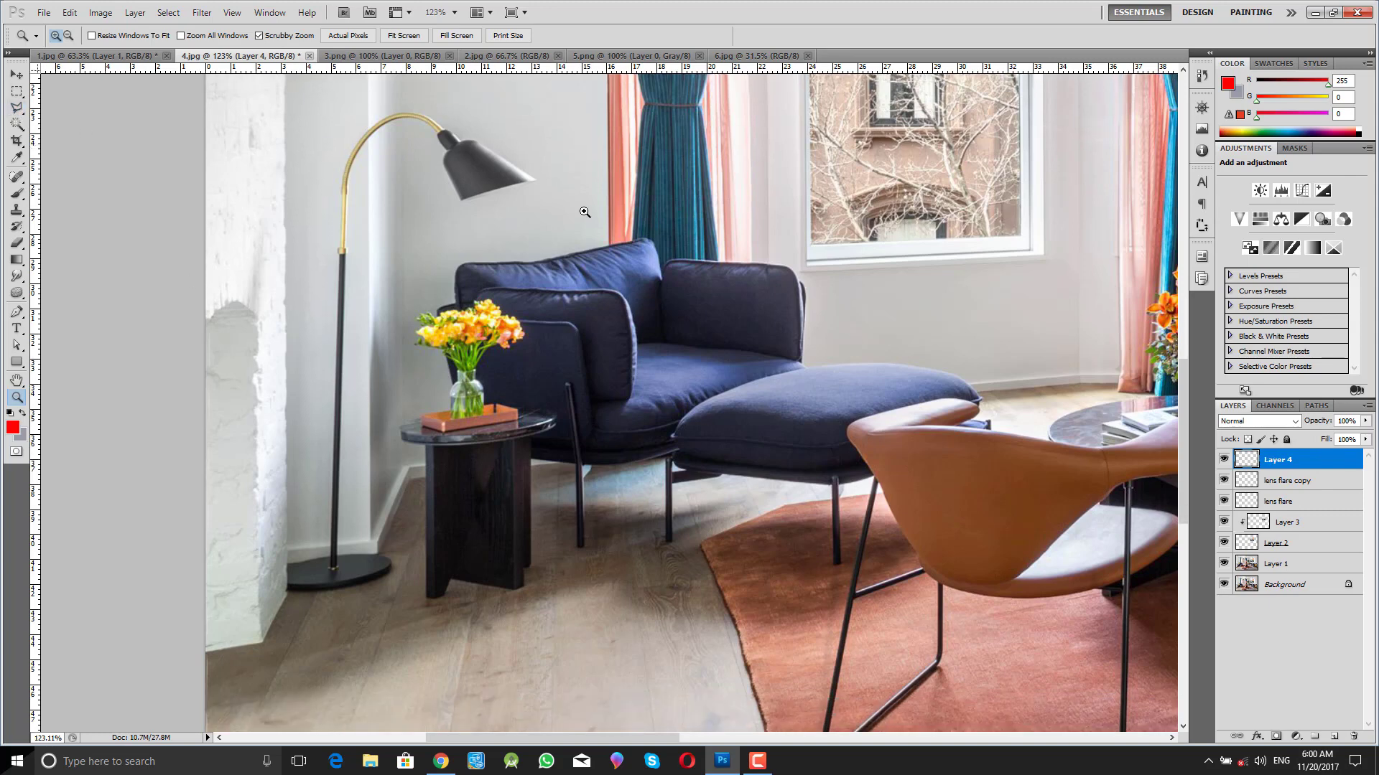
{"action": "left_click_drag", "start_coordinate": [16, 107], "coordinate": [102, 120]}
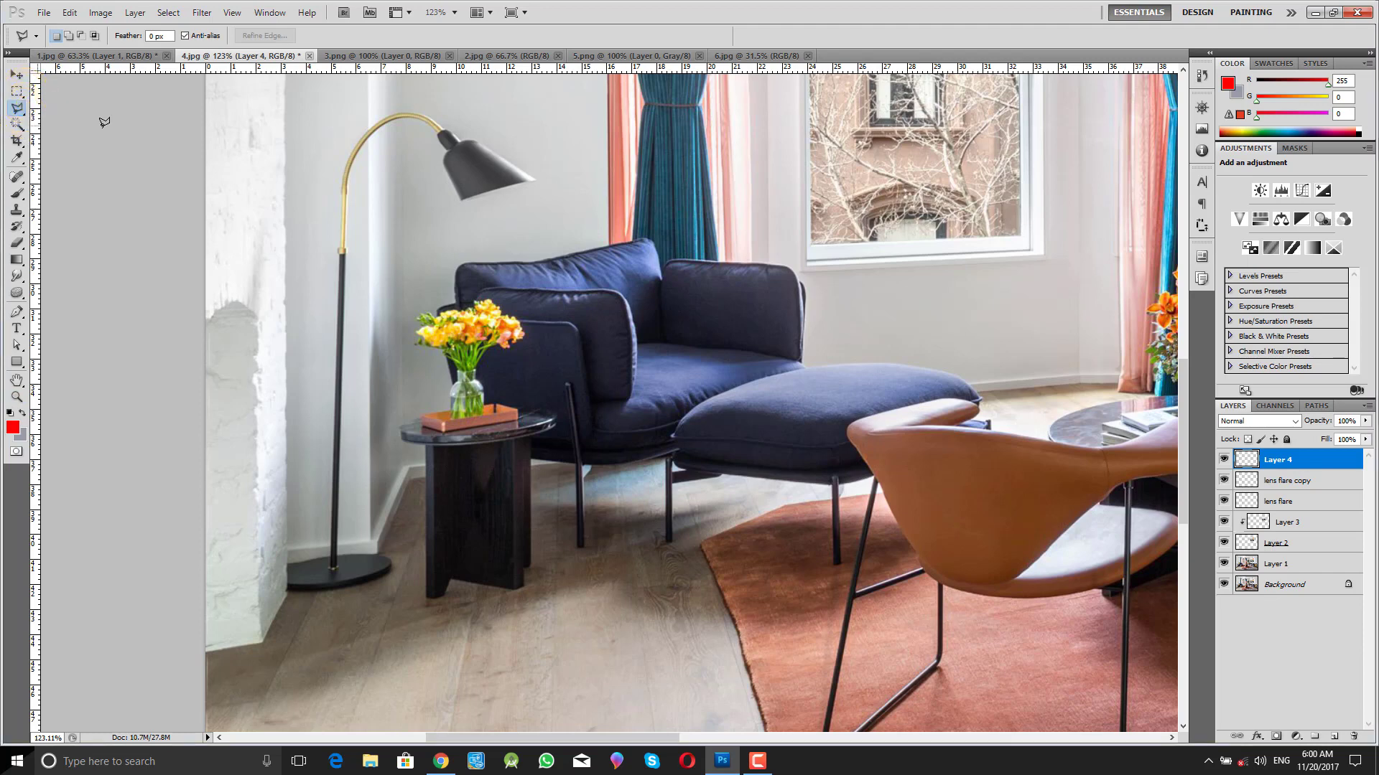
{"action": "left_click", "coordinate": [531, 180]}
{"action": "scroll", "coordinate": [599, 682], "scroll_direction": "down", "scroll_amount": 3}
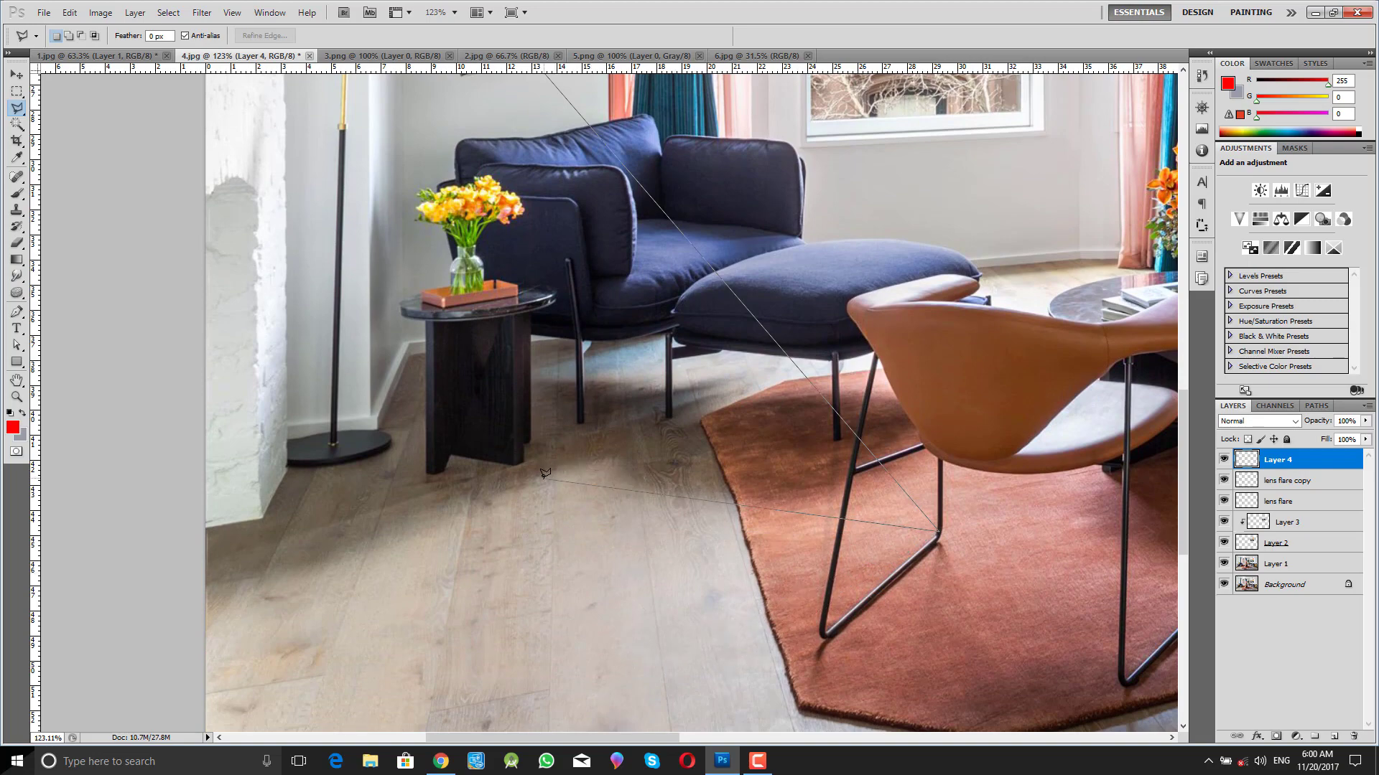
{"action": "scroll", "coordinate": [545, 461], "scroll_direction": "up", "scroll_amount": 3}
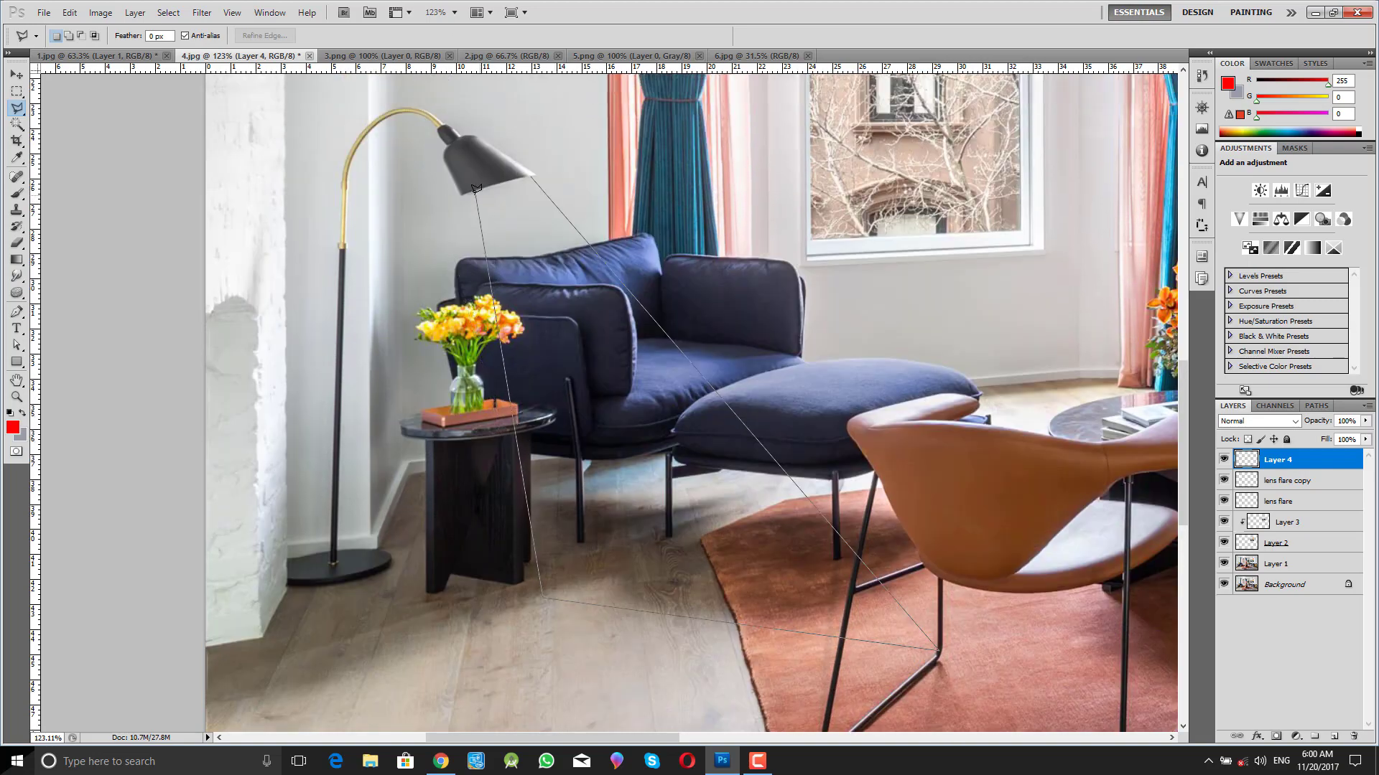
{"action": "left_click", "coordinate": [531, 172]}
{"action": "scroll", "coordinate": [575, 334], "scroll_direction": "down", "scroll_amount": 1}
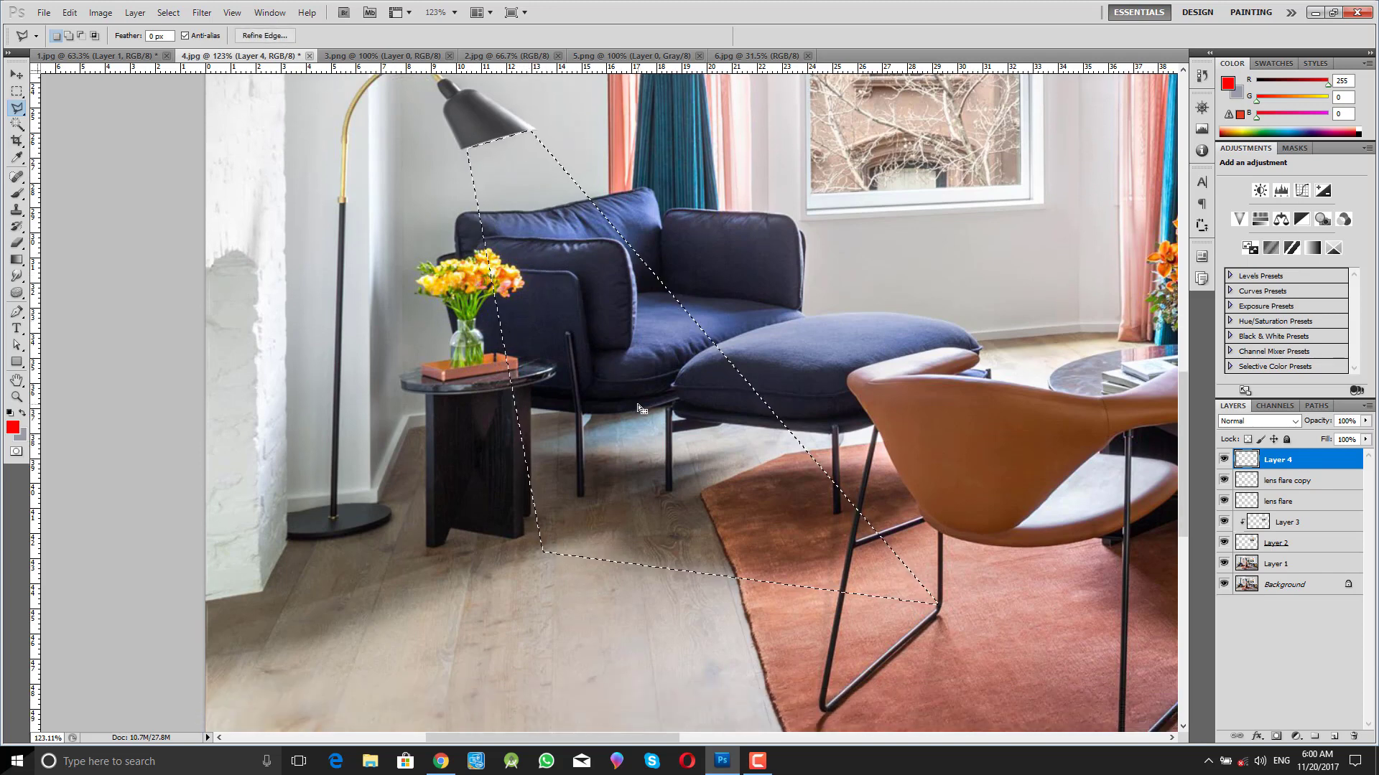
{"action": "scroll", "coordinate": [625, 366], "scroll_direction": "up", "scroll_amount": 1}
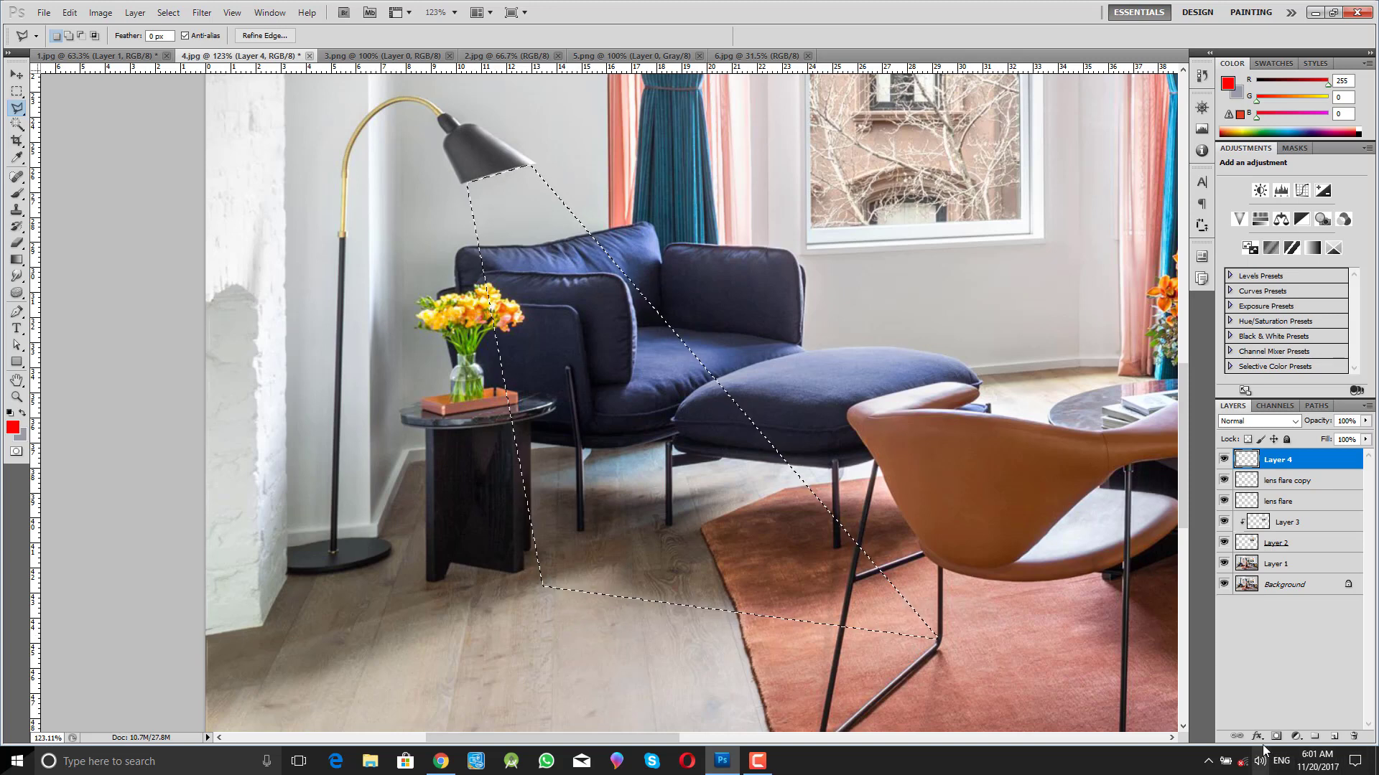
- Add a Levels adjustment layer from the cone selection and set its midtone input to 3.54
{"action": "left_click", "coordinate": [1296, 736]}
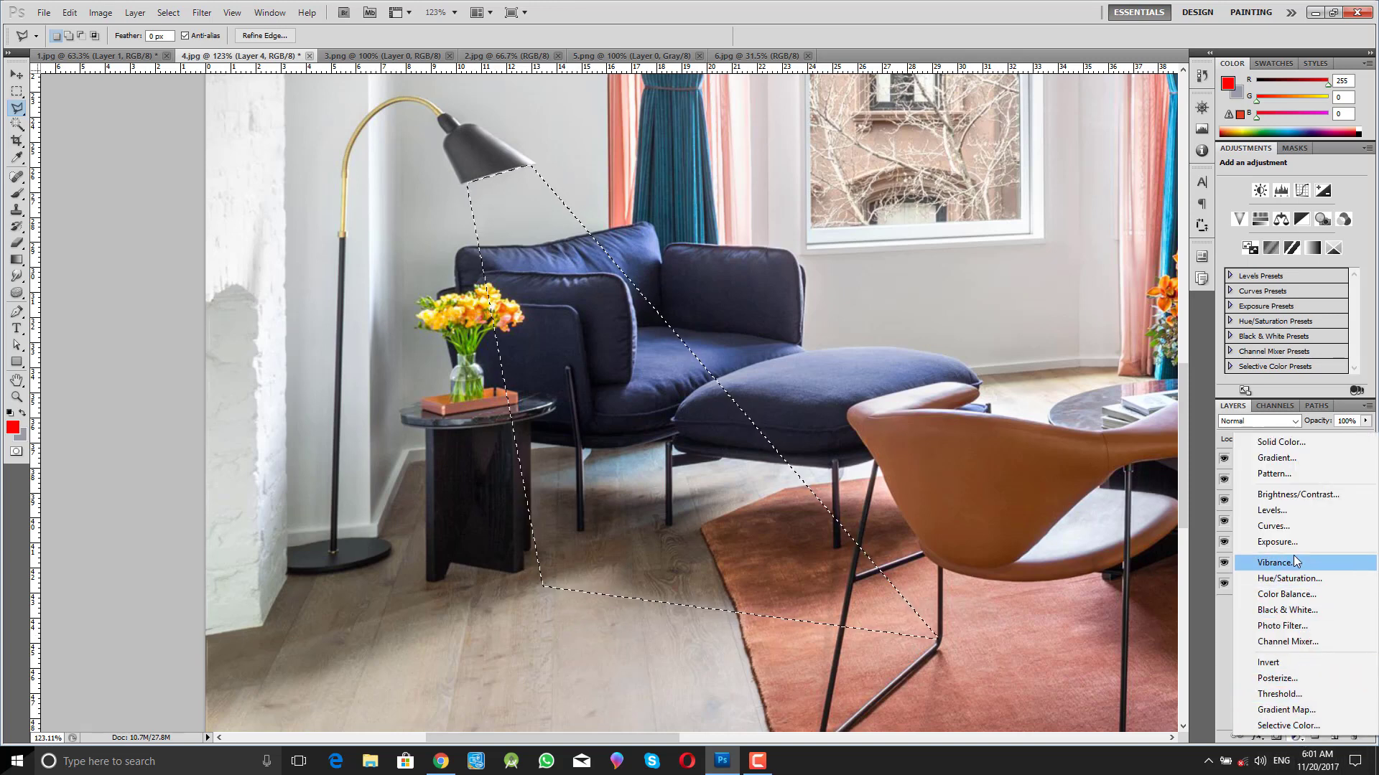
{"action": "left_click", "coordinate": [1292, 512]}
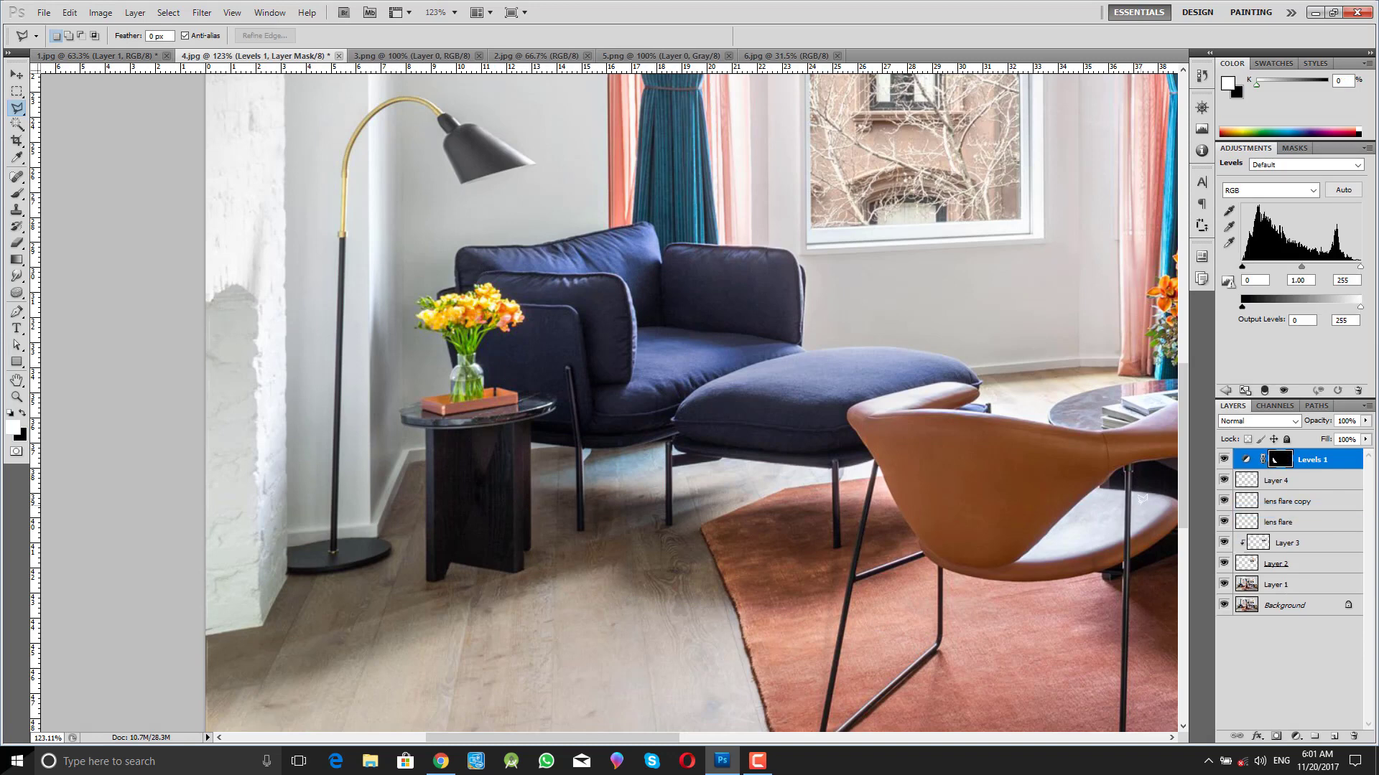
{"action": "left_click_drag", "start_coordinate": [1302, 271], "coordinate": [1253, 270]}
- Compare the whole room with the Levels light cone hidden and shown
{"action": "key", "text": "z"}
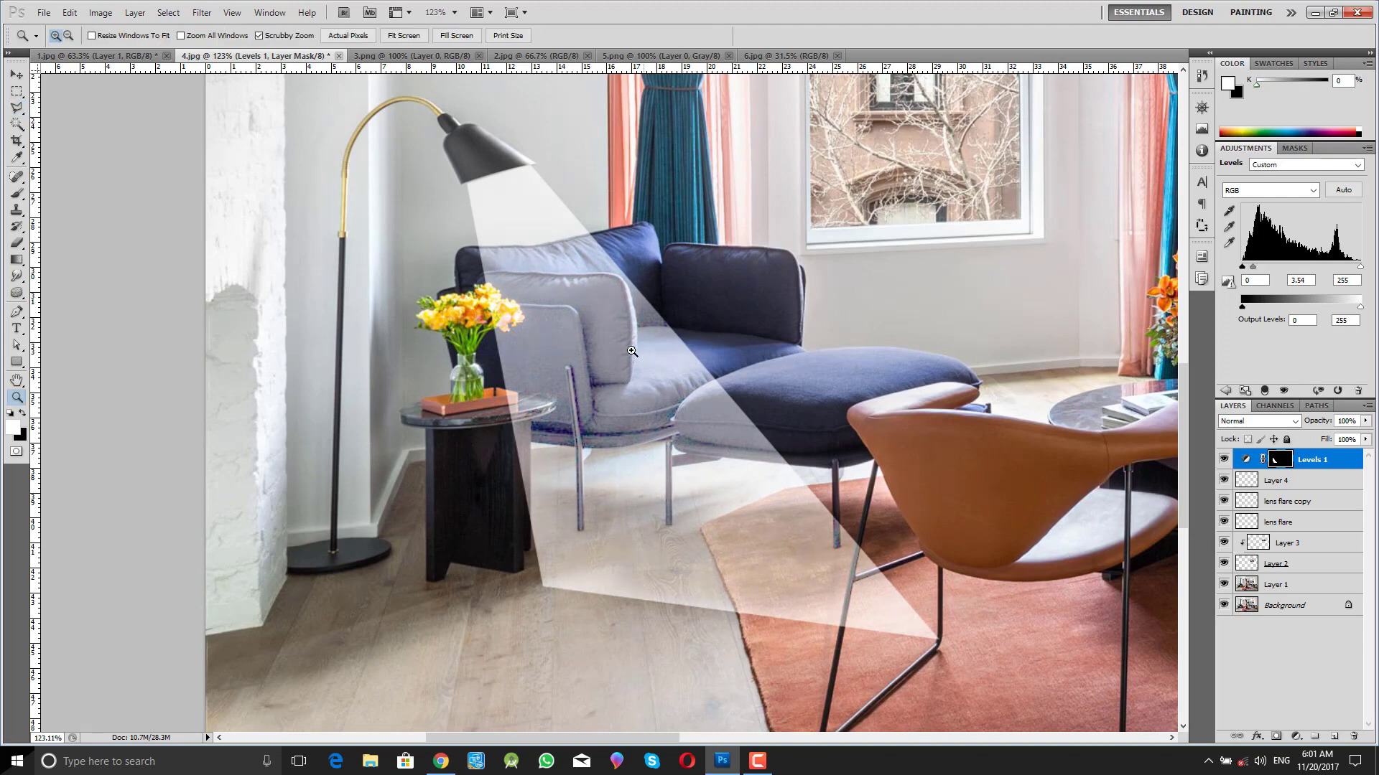
{"action": "mouse_move", "coordinate": [595, 359]}
{"action": "left_mouse_down"}
{"action": "mouse_move", "coordinate": [483, 384]}
{"action": "mouse_move", "coordinate": [581, 407]}
{"action": "left_mouse_up"}
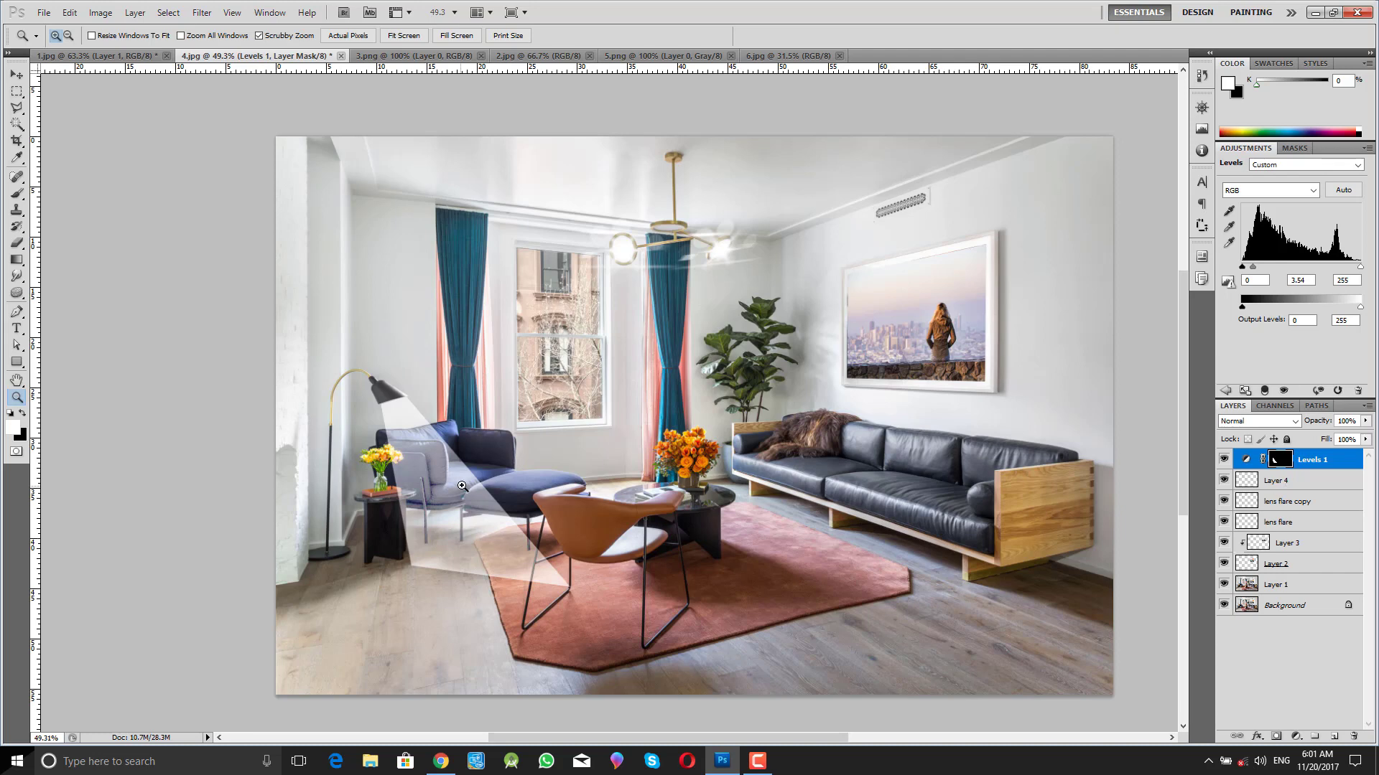
{"action": "left_click", "coordinate": [1323, 474]}
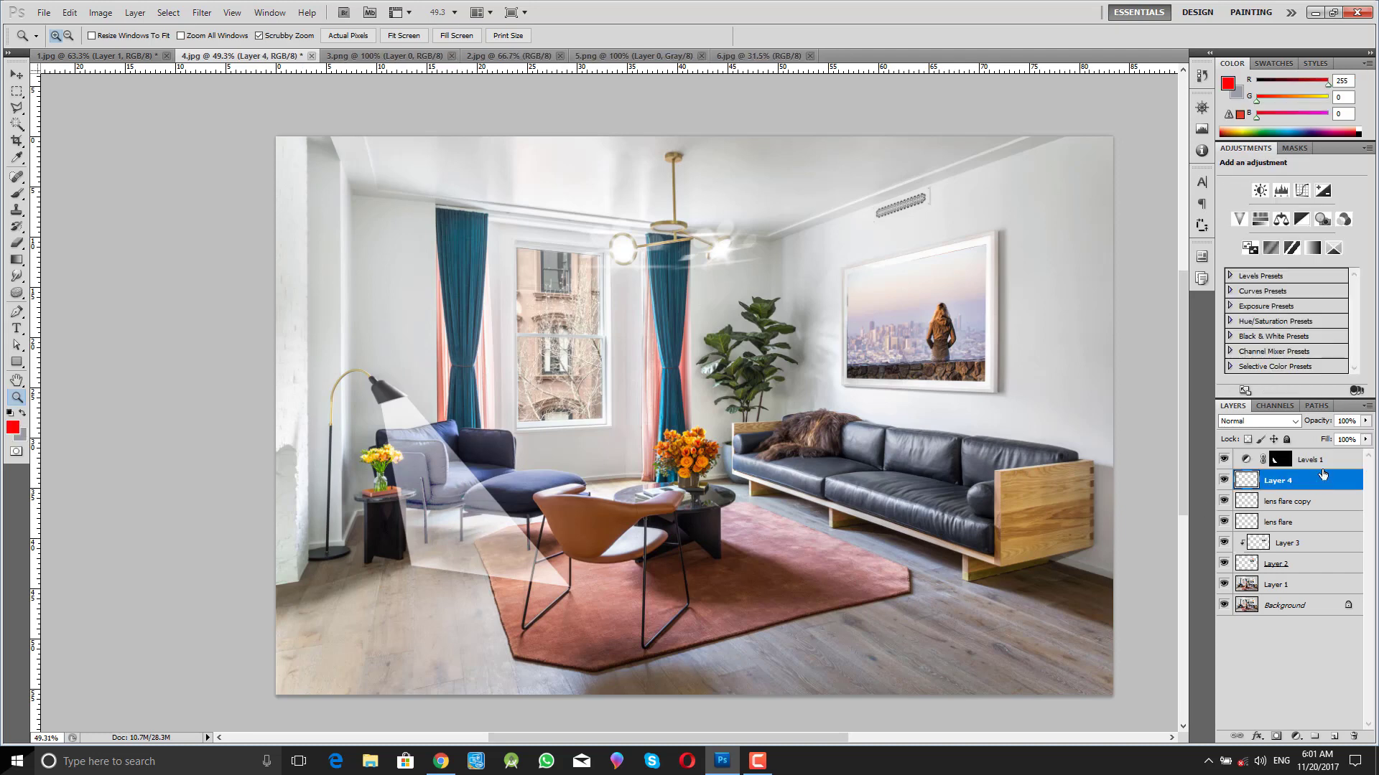
{"action": "left_click", "coordinate": [1329, 459]}
{"action": "left_click", "coordinate": [1224, 459]}
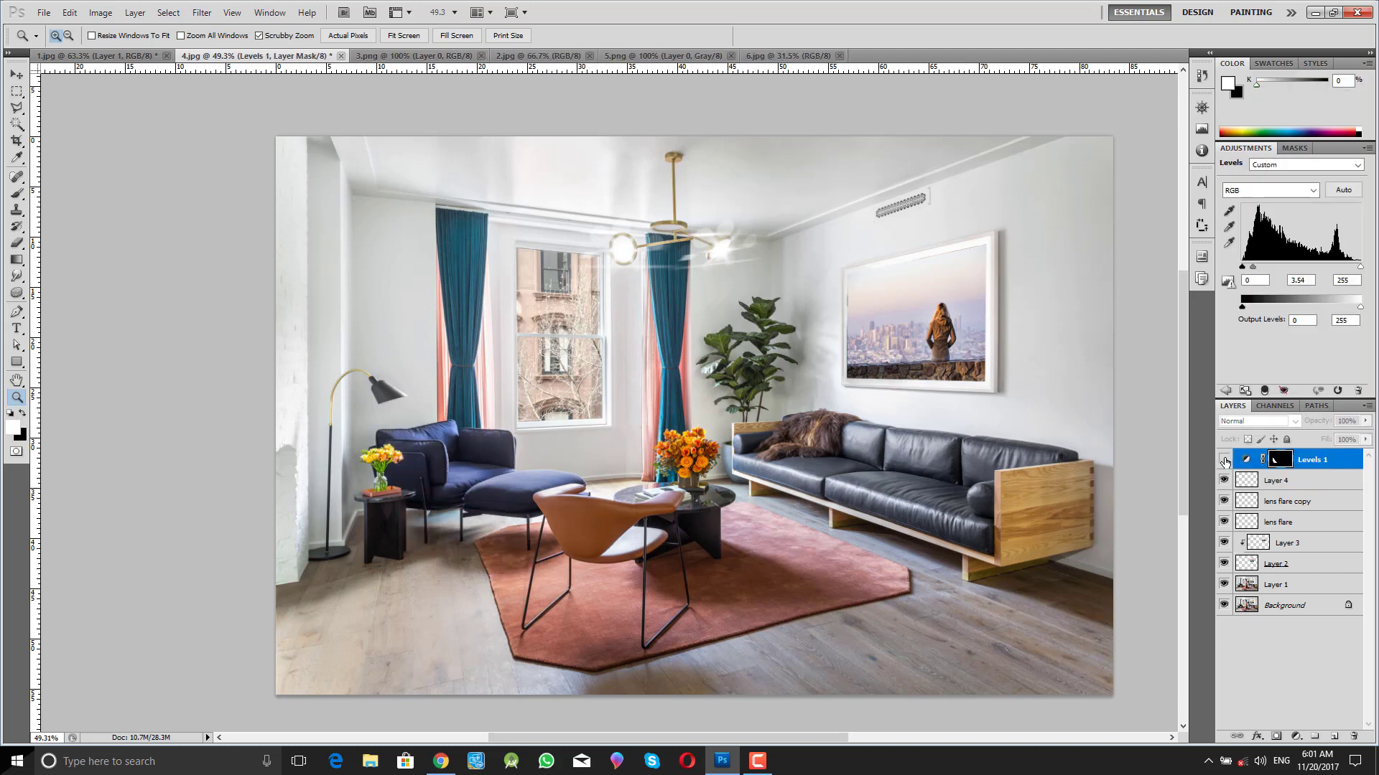
{"action": "left_click", "coordinate": [1225, 459]}
{"action": "left_click", "coordinate": [1224, 460]}
{"action": "left_click", "coordinate": [1224, 460]}
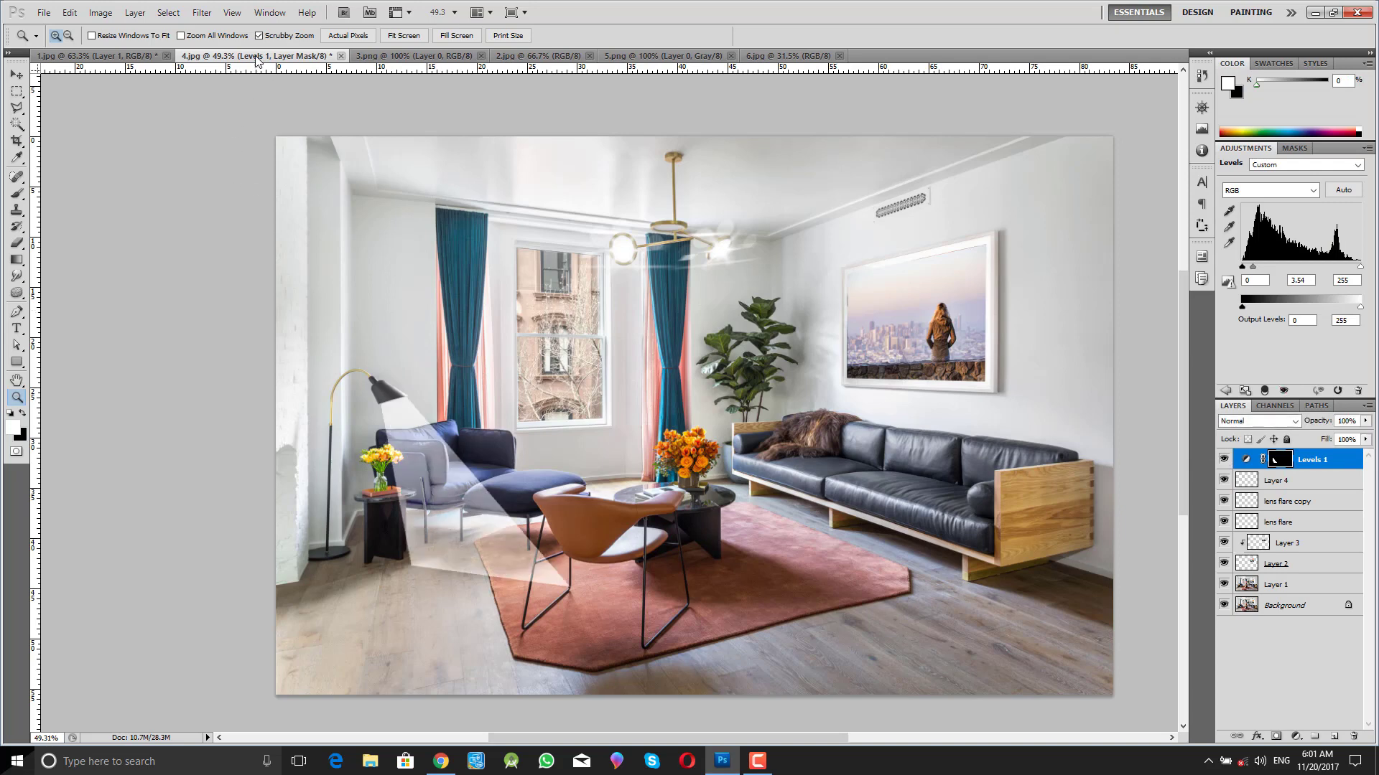
- Soften the light cone's edges by applying a Gaussian Blur with a 28.0-pixel radius to the Levels mask
{"action": "left_click", "coordinate": [203, 14]}
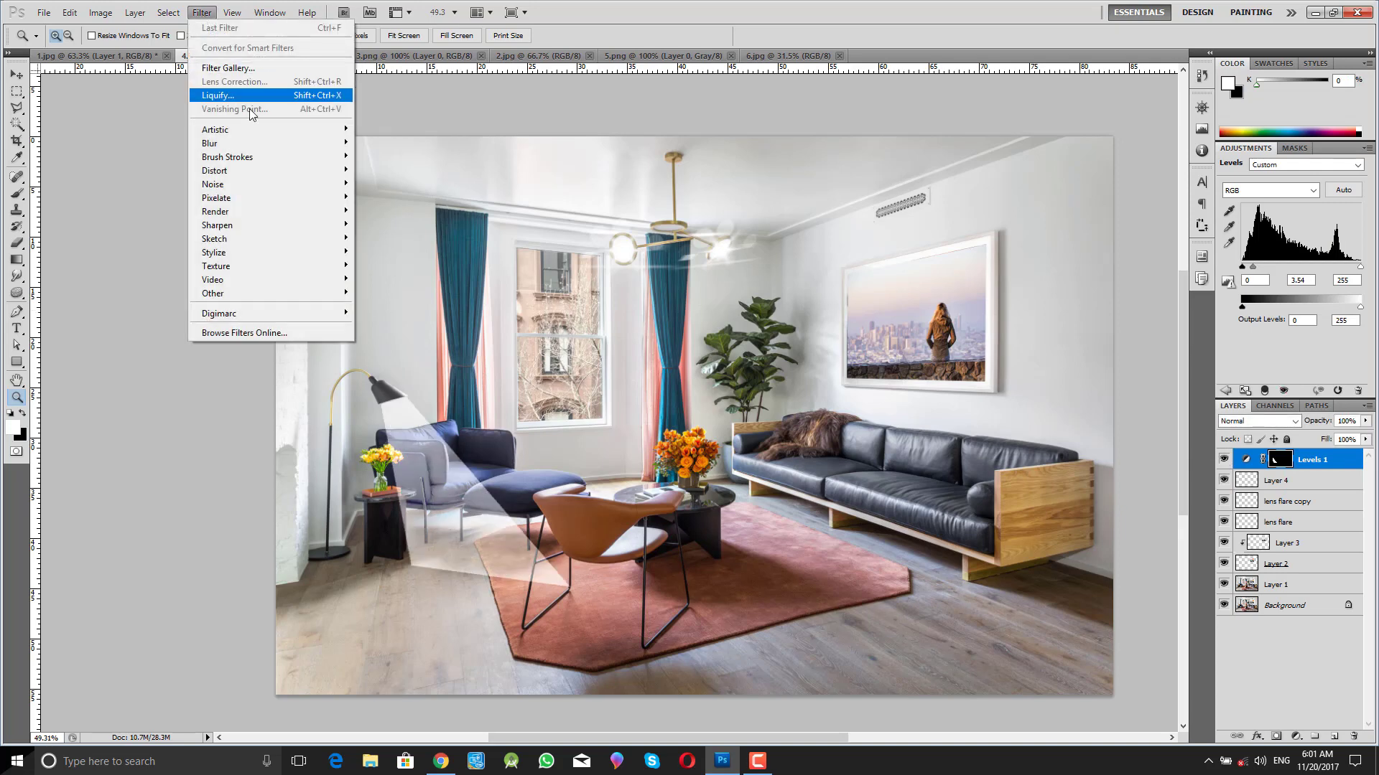
{"action": "mouse_move", "coordinate": [324, 151]}
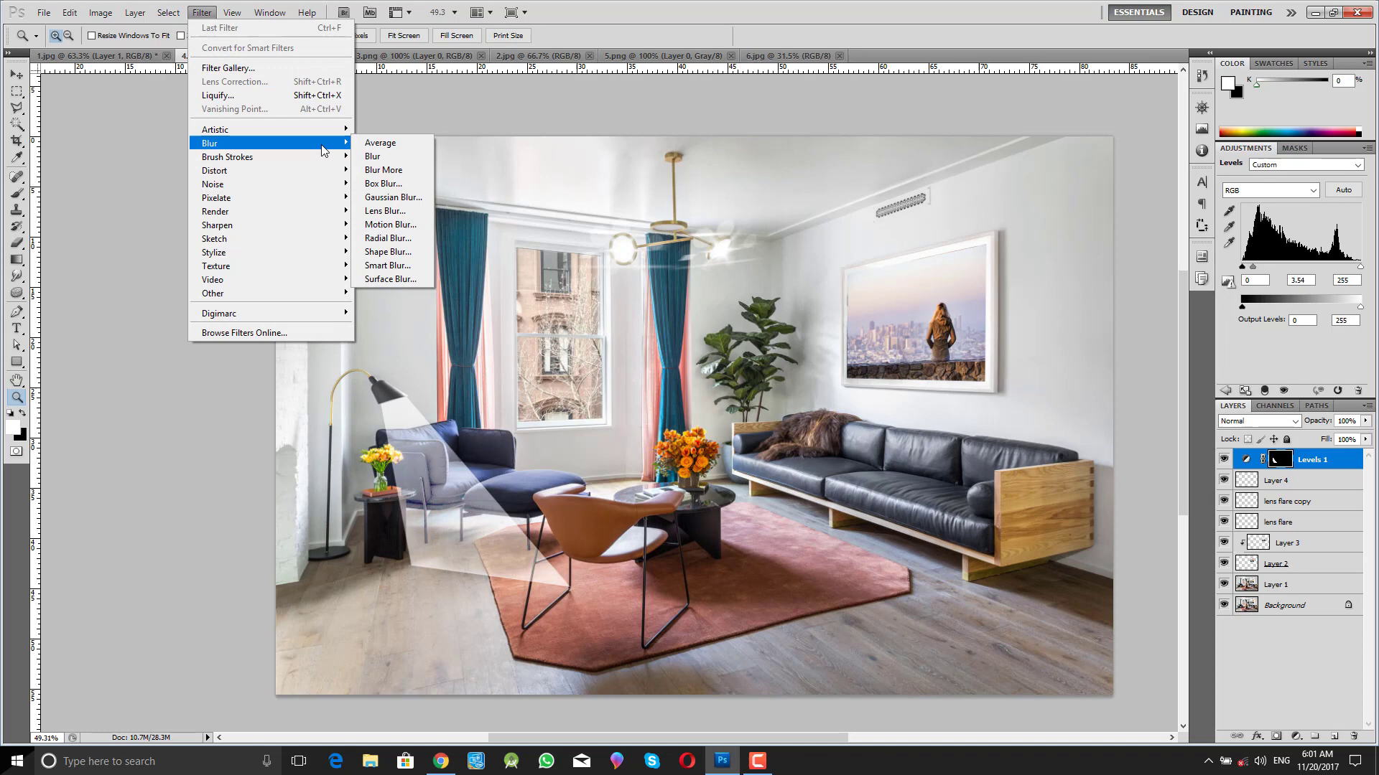
{"action": "left_click", "coordinate": [414, 204]}
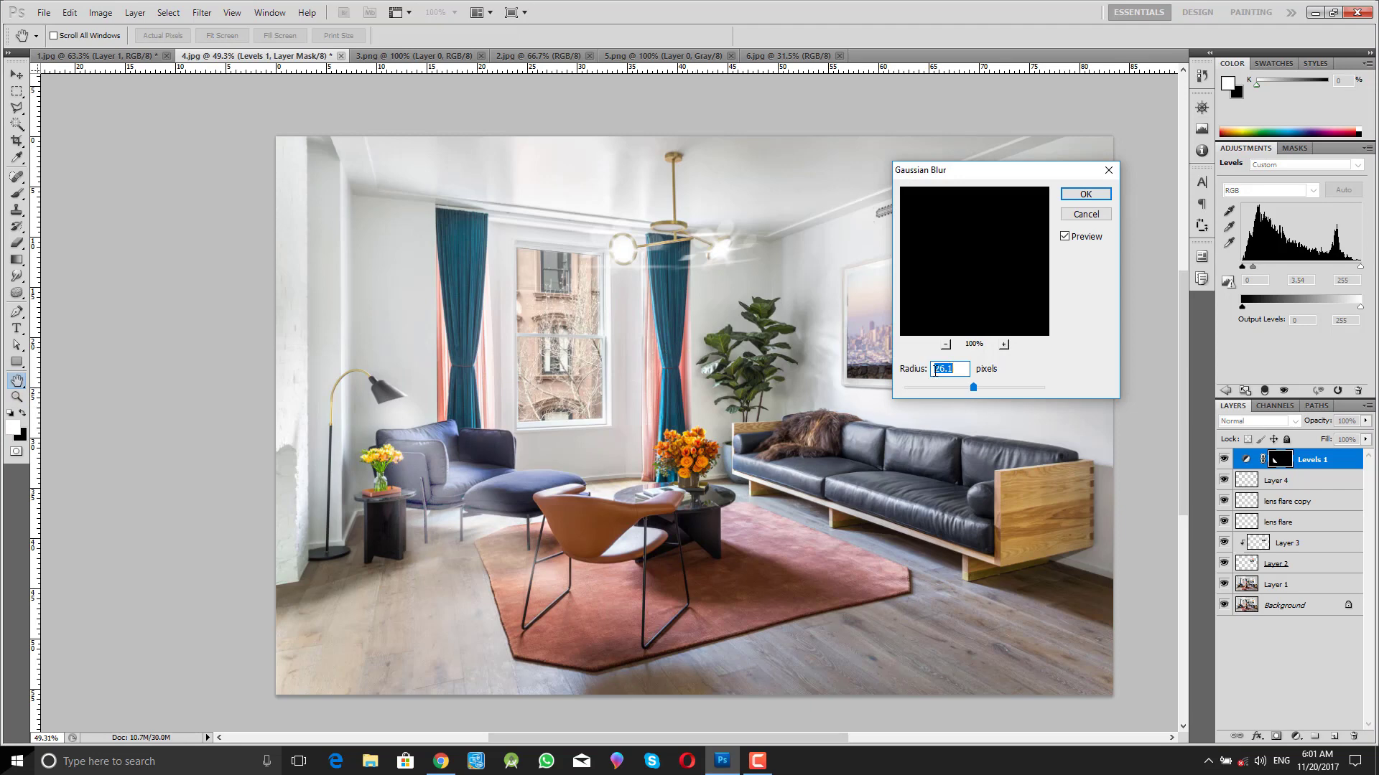
{"action": "left_click_drag", "start_coordinate": [975, 394], "coordinate": [872, 388]}
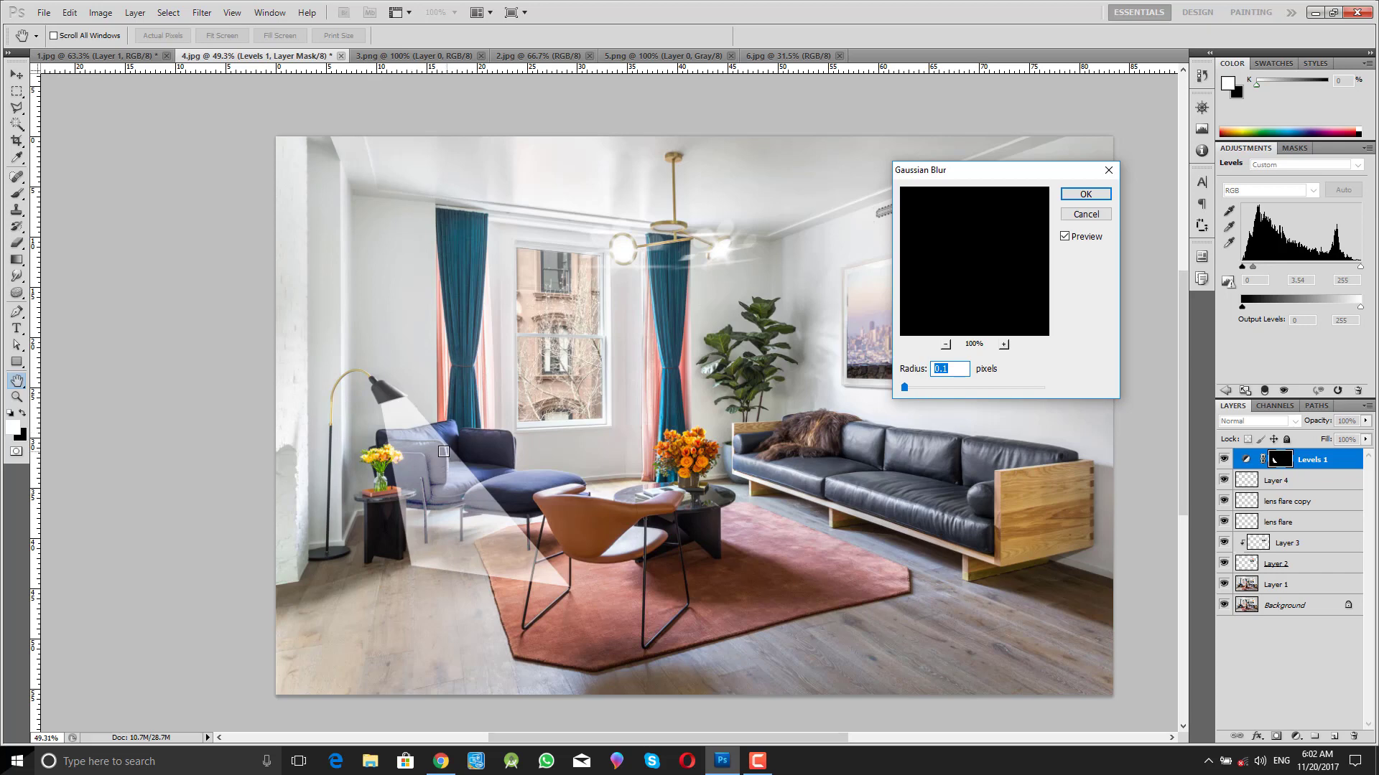
{"action": "left_click_drag", "start_coordinate": [904, 388], "coordinate": [978, 388]}
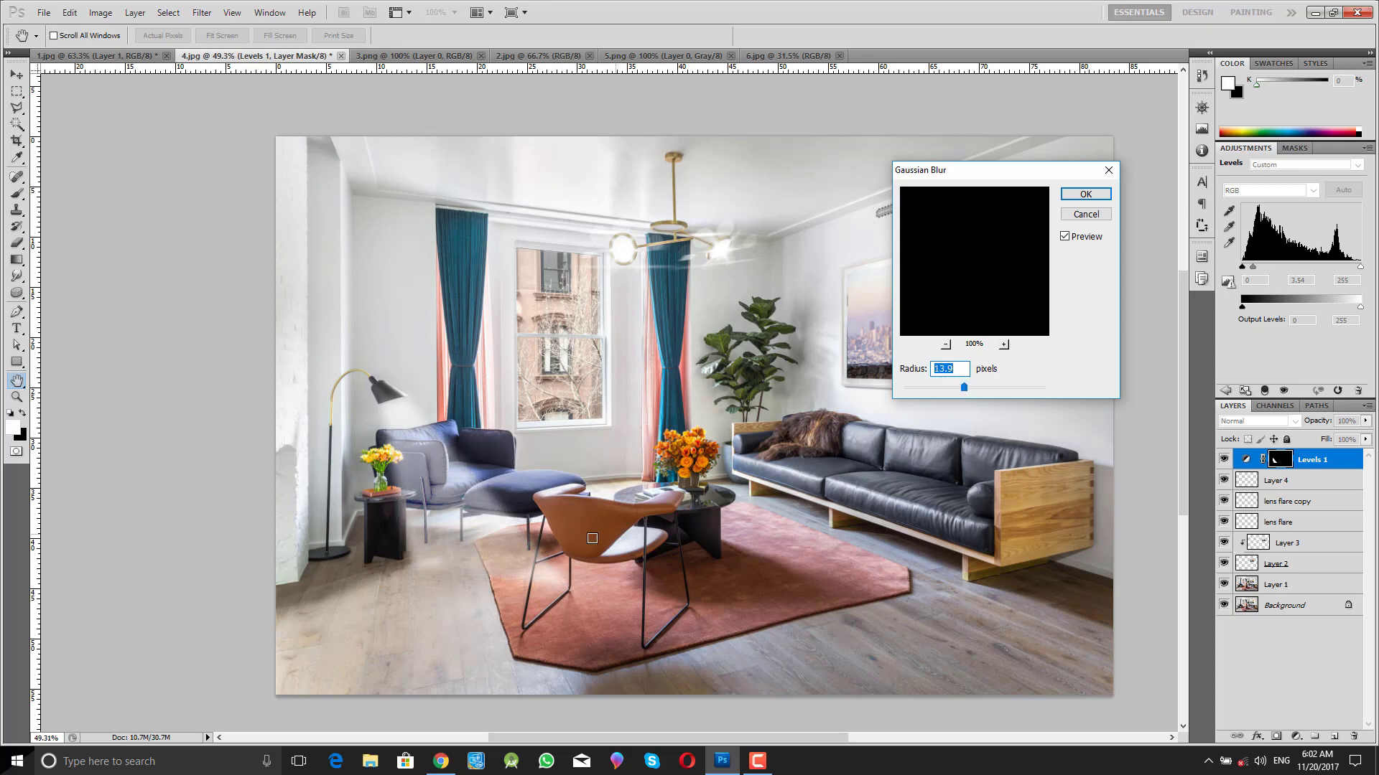
{"action": "left_click", "coordinate": [976, 392]}
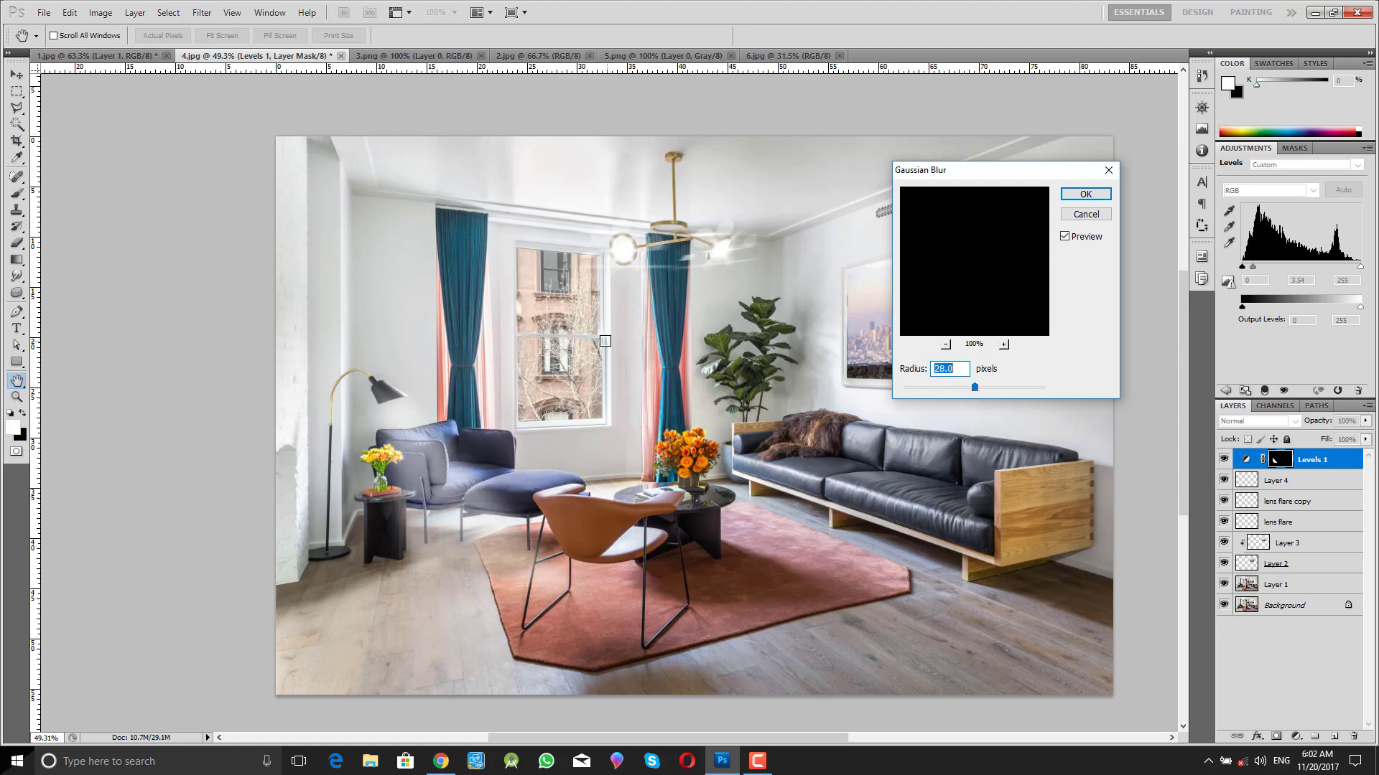
{"action": "key", "text": "Return"}
- Copy the blue flare from 3.png into the house image 1.jpg, near the row of ceiling lights above the fence
{"action": "key", "text": "z"}
{"action": "mouse_move", "coordinate": [414, 504]}
{"action": "left_mouse_down"}
{"action": "mouse_move", "coordinate": [434, 515]}
{"action": "mouse_move", "coordinate": [390, 507]}
{"action": "left_mouse_up"}
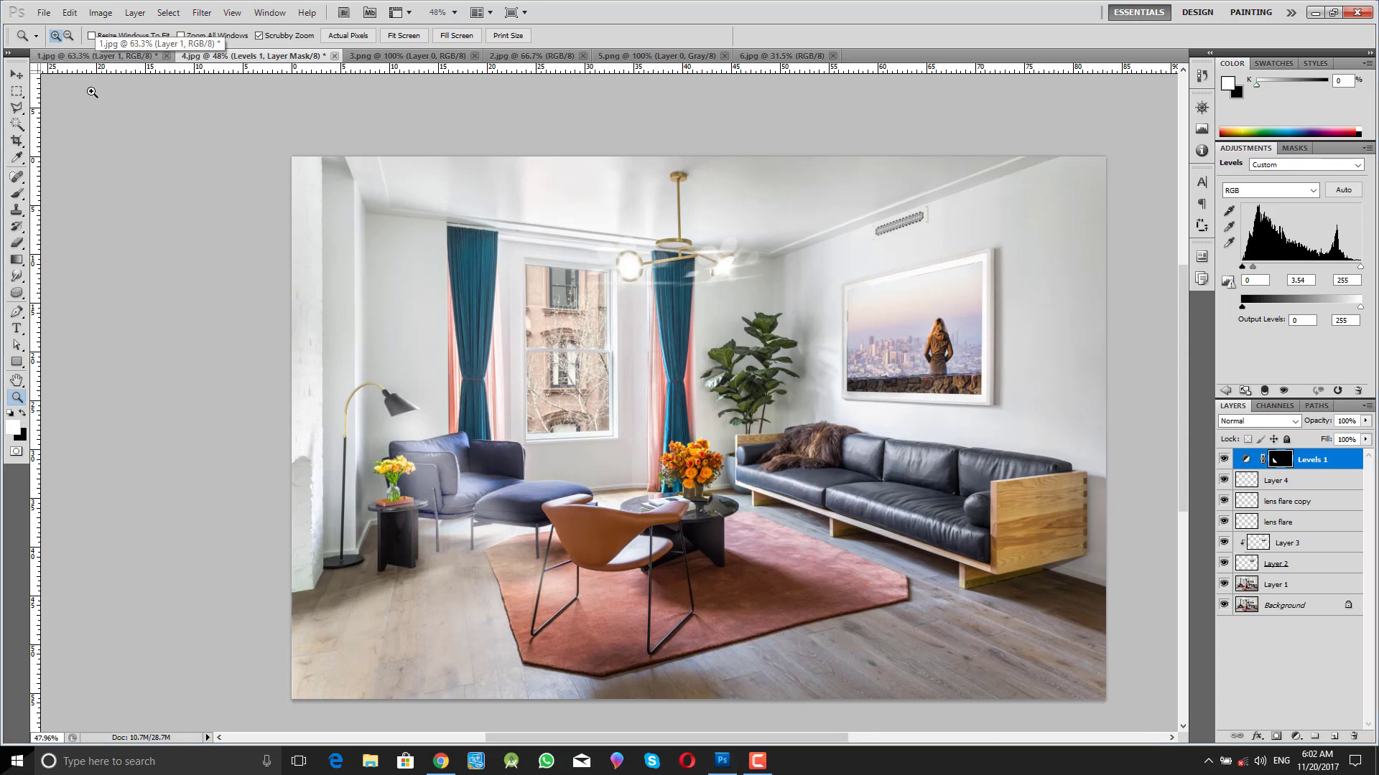
{"action": "key", "text": "v"}
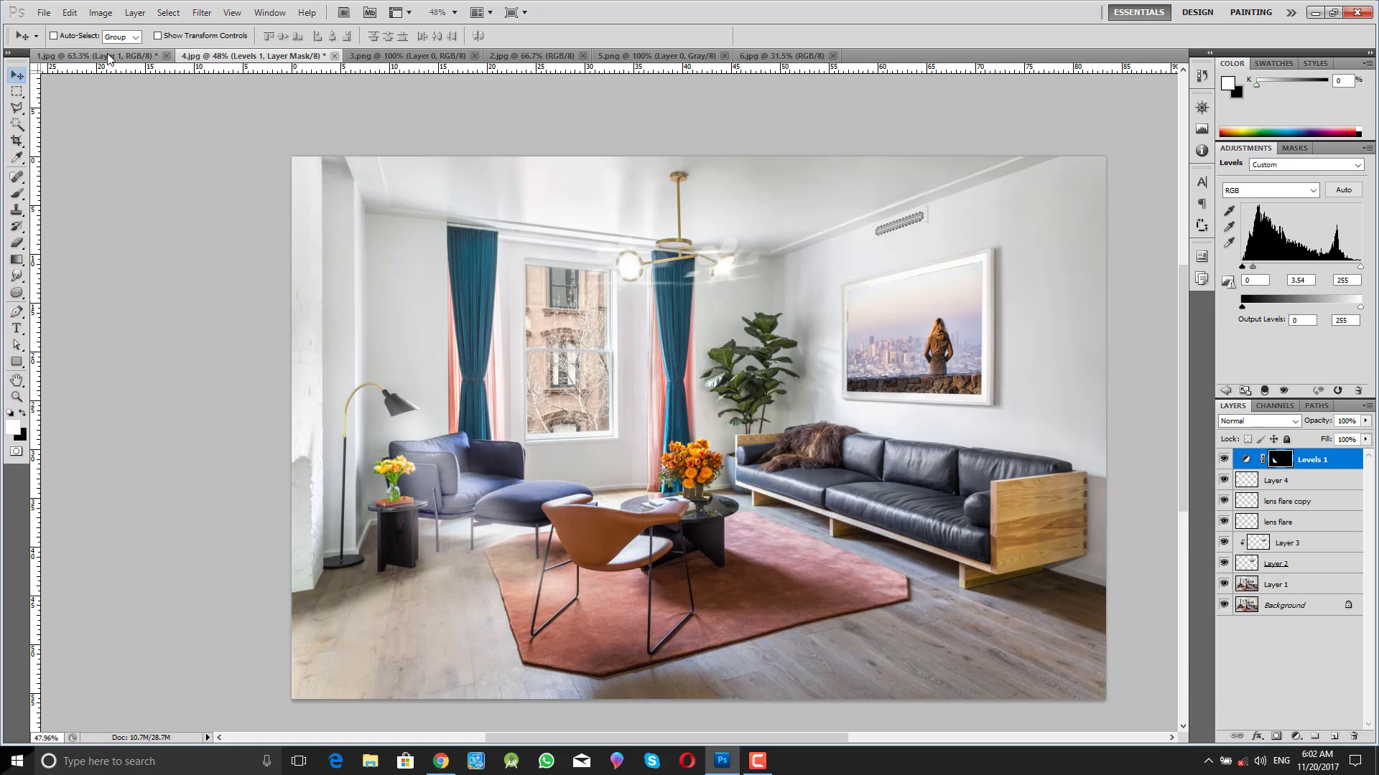
{"action": "left_click", "coordinate": [108, 57]}
{"action": "key", "text": "z"}
{"action": "left_click_drag", "start_coordinate": [837, 557], "coordinate": [1036, 517]}
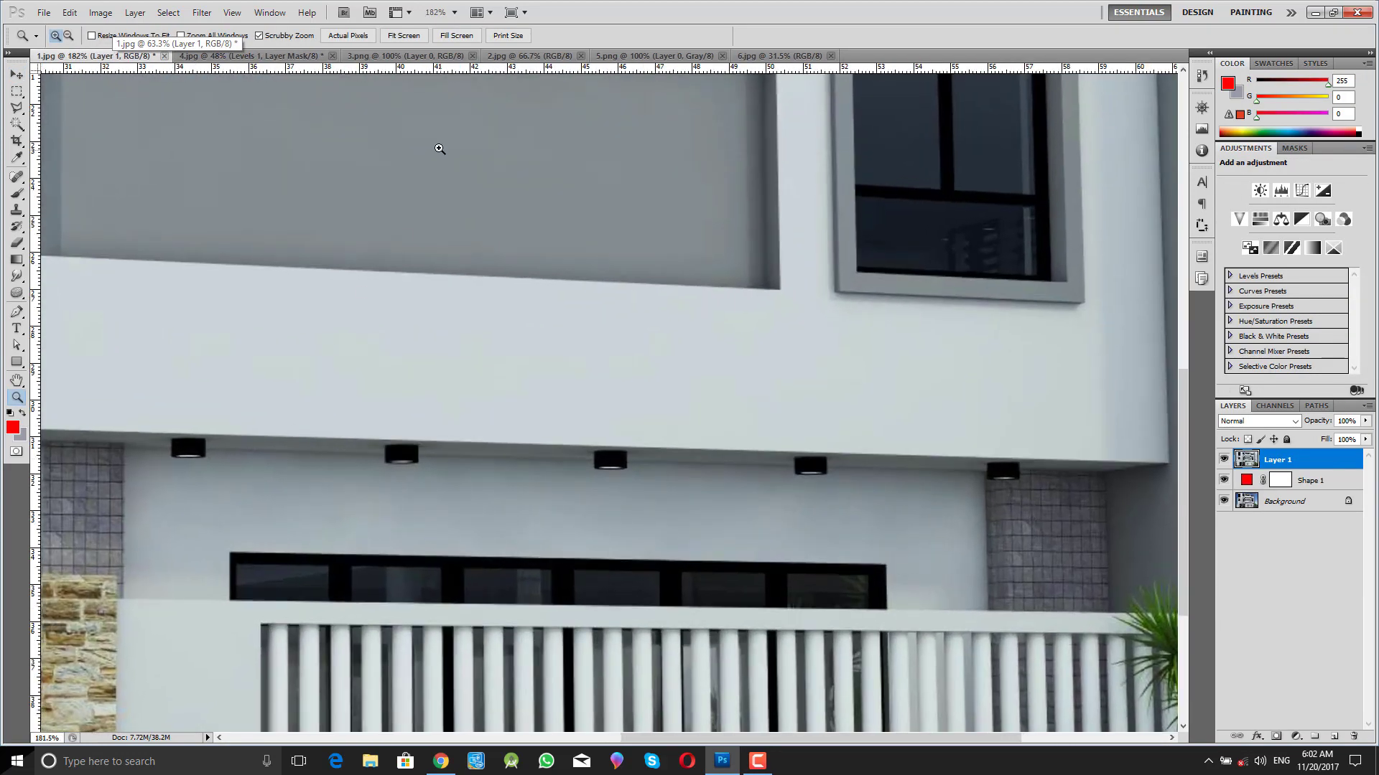
{"action": "left_click", "coordinate": [502, 57]}
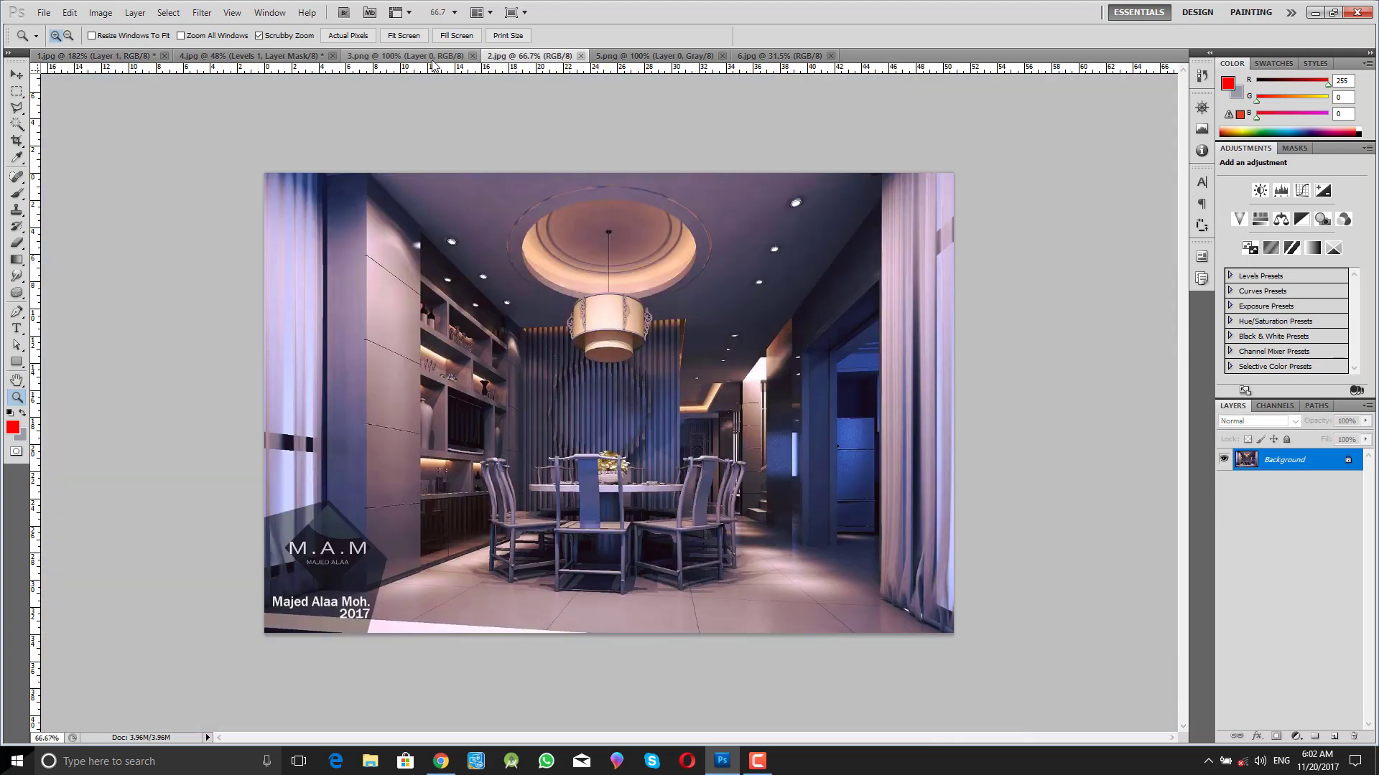
{"action": "left_click", "coordinate": [369, 58]}
{"action": "key", "text": "v"}
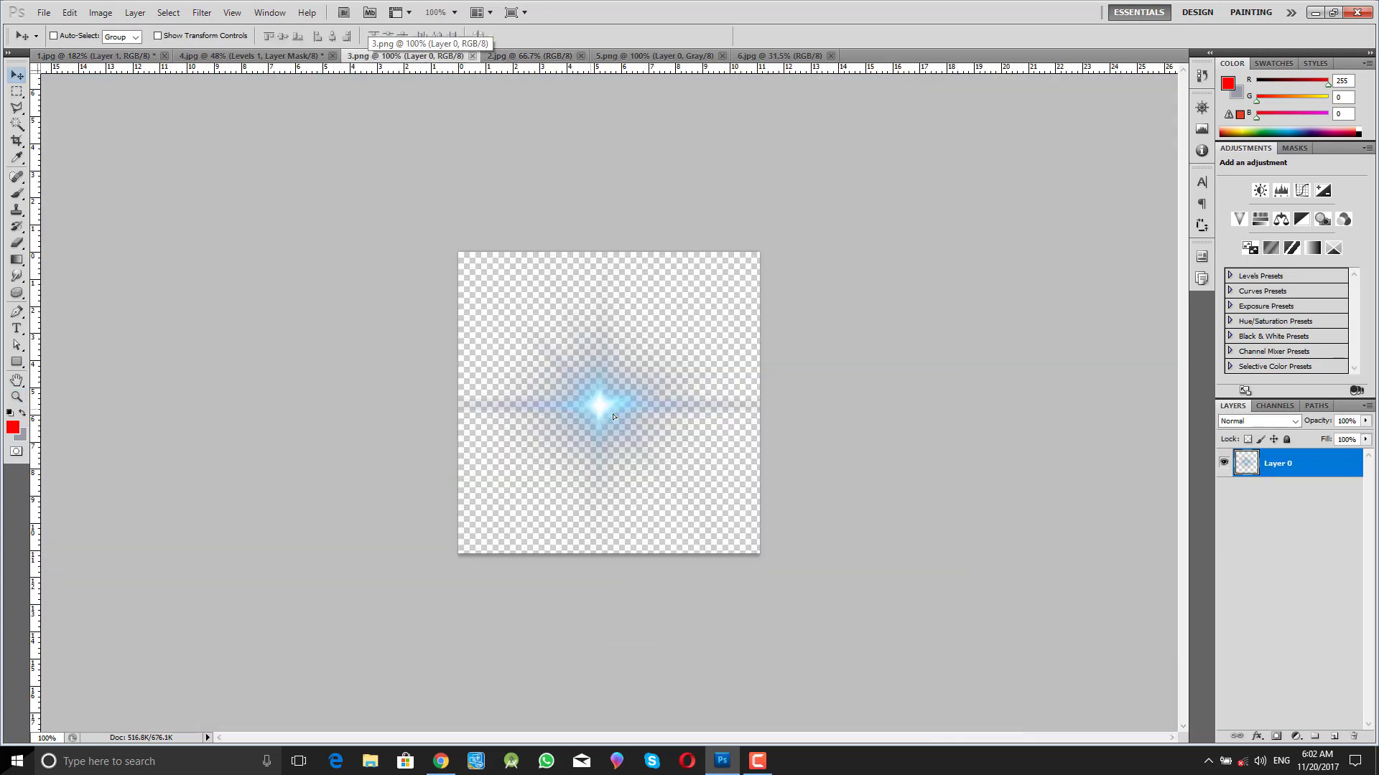
{"action": "left_click_drag", "start_coordinate": [609, 431], "coordinate": [866, 491]}
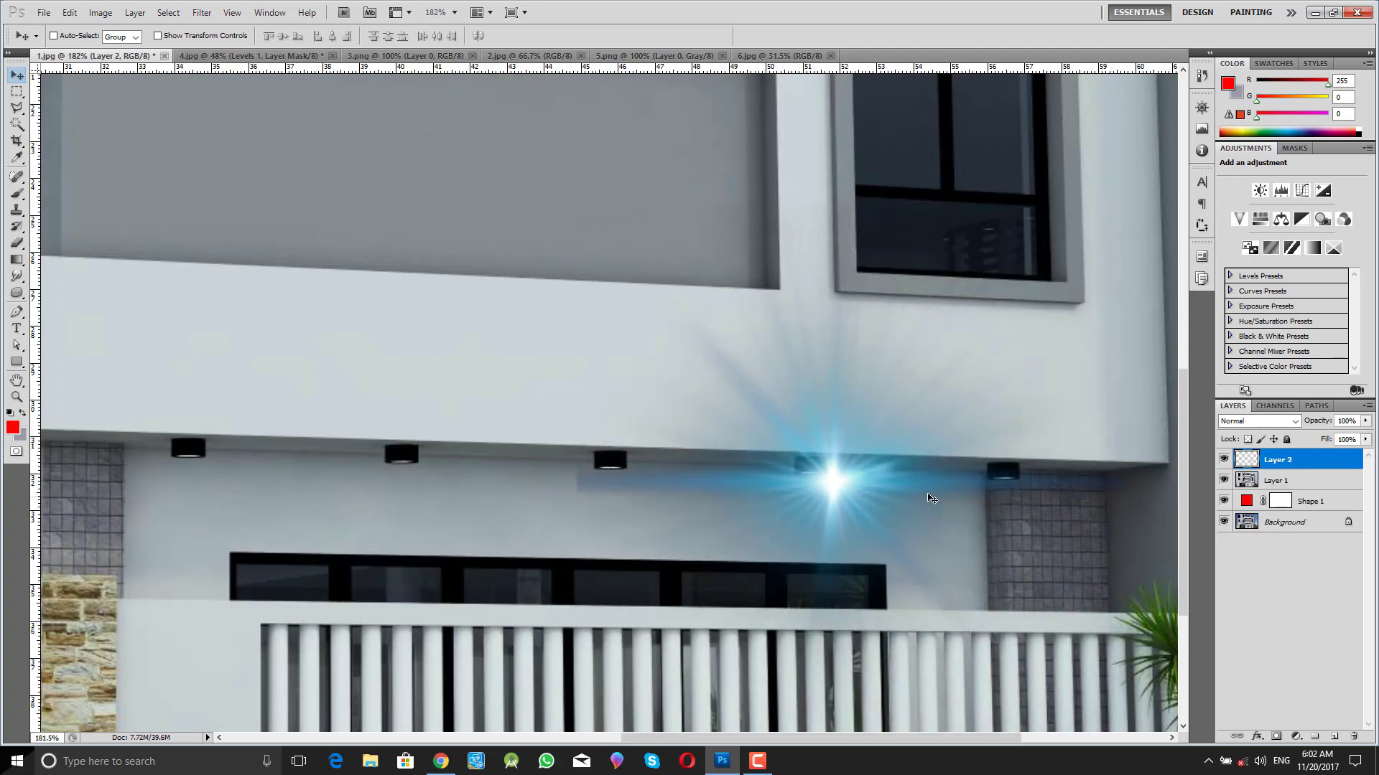
- Scale the flare to 28% and place it on the rightmost ceiling light beside the tiled column
{"action": "key", "text": "ctrl+t"}
{"action": "left_click_drag", "start_coordinate": [1127, 197], "coordinate": [926, 400]}
{"action": "left_click_drag", "start_coordinate": [892, 472], "coordinate": [1053, 479]}
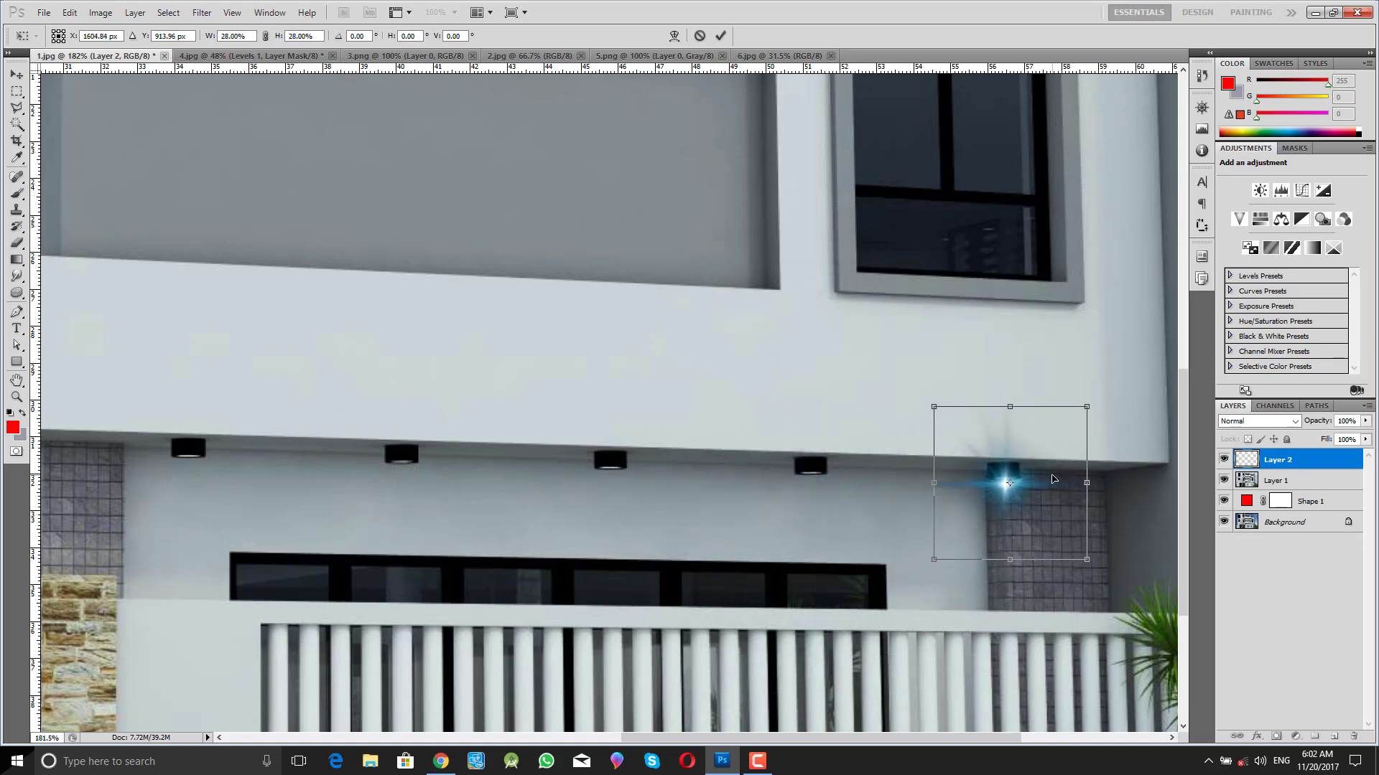
{"action": "key", "text": "Return"}
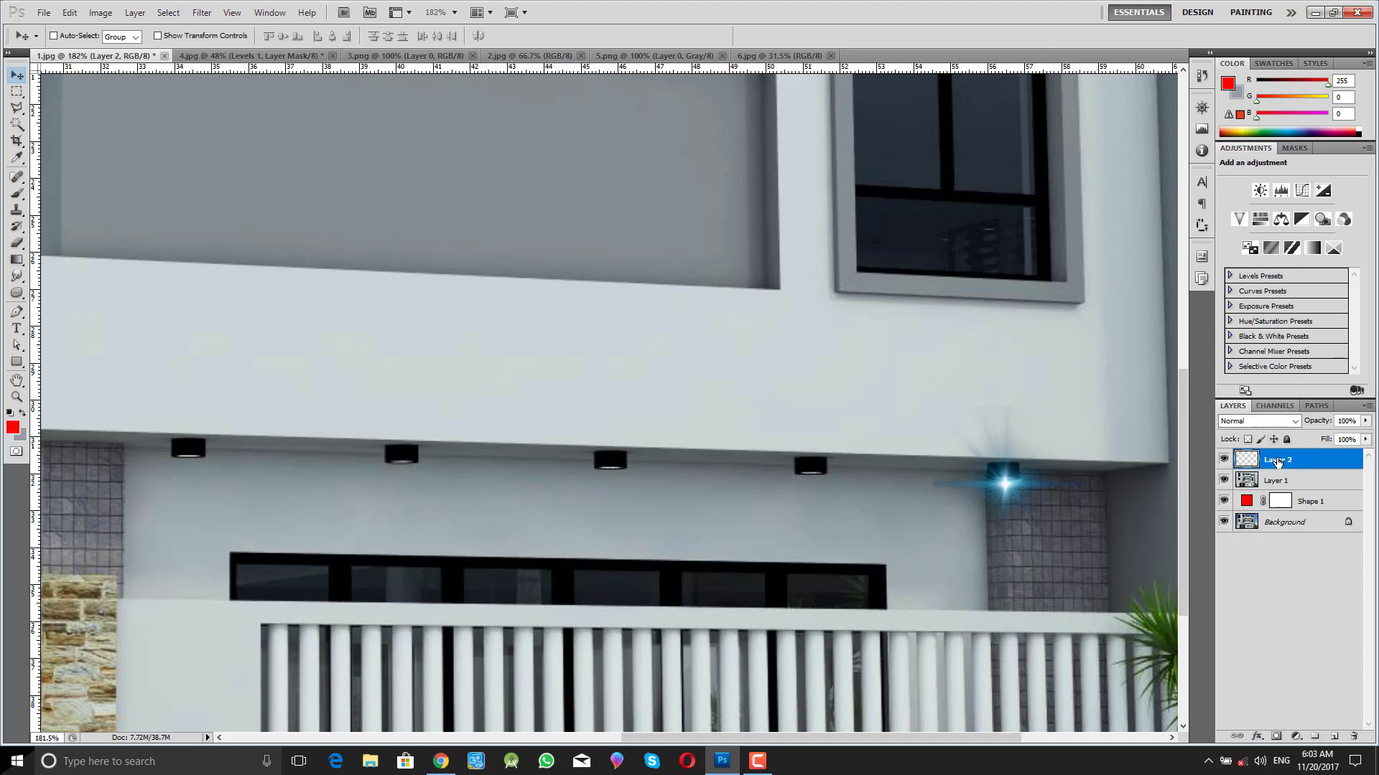
- Give the flare layer a white Color Overlay in Normal blend mode at 100% opacity
{"action": "left_click", "coordinate": [1256, 736]}
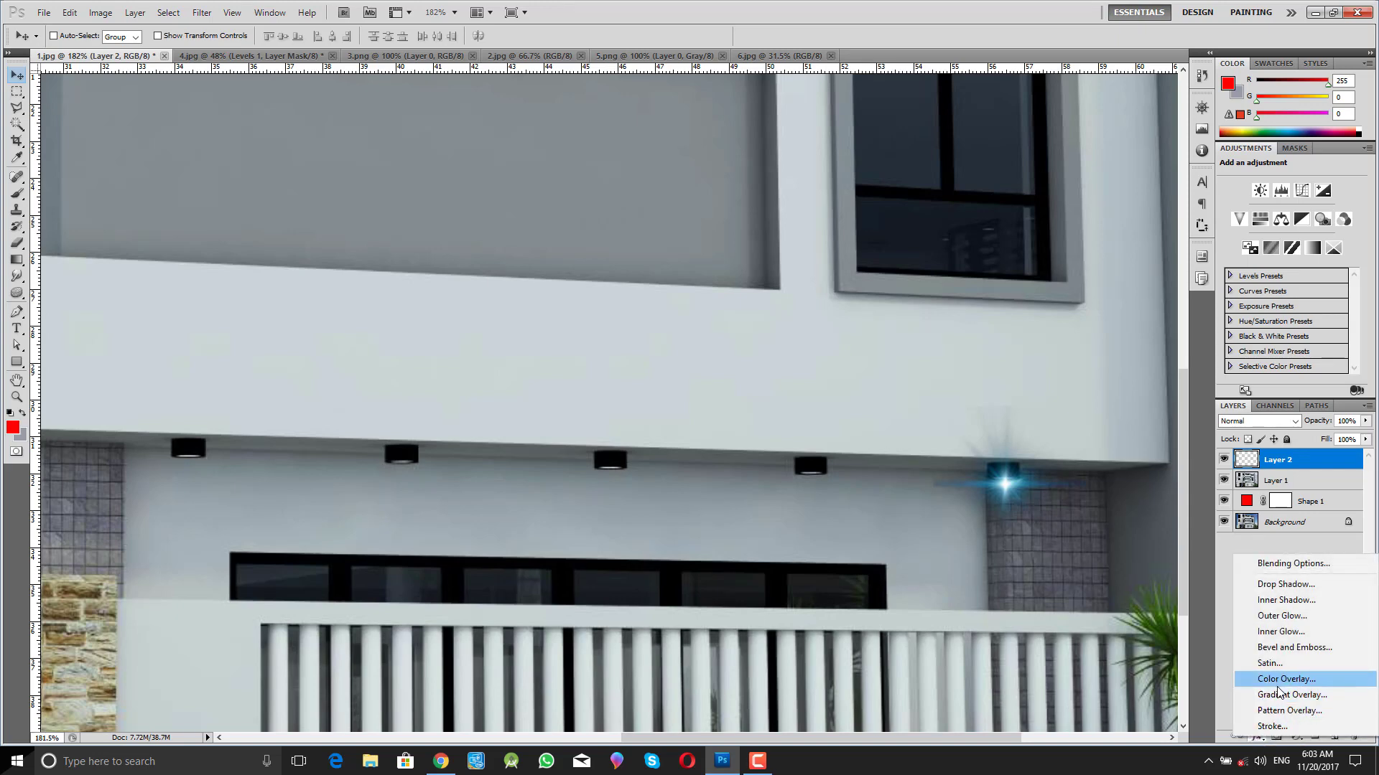
{"action": "left_click", "coordinate": [1300, 680]}
{"action": "left_click_drag", "start_coordinate": [981, 208], "coordinate": [689, 152]}
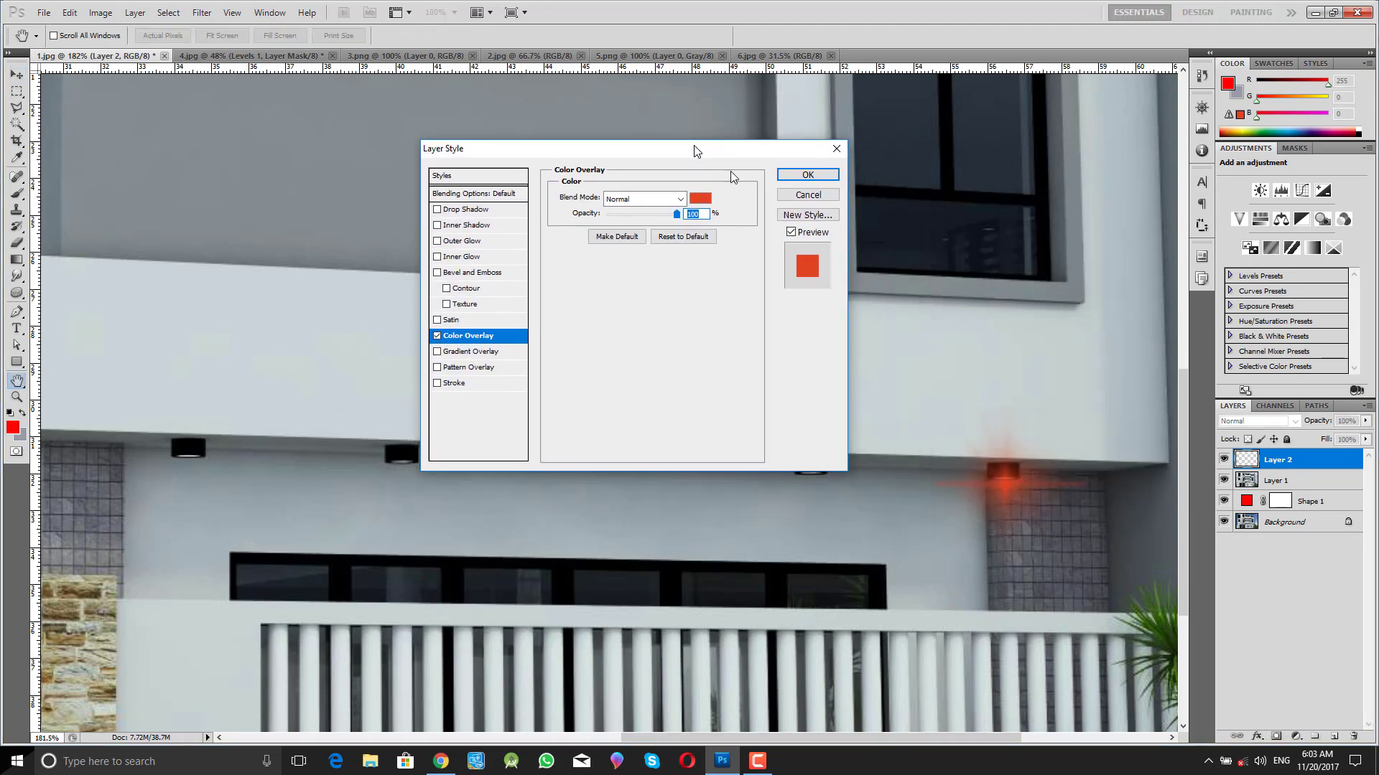
{"action": "left_click", "coordinate": [701, 202]}
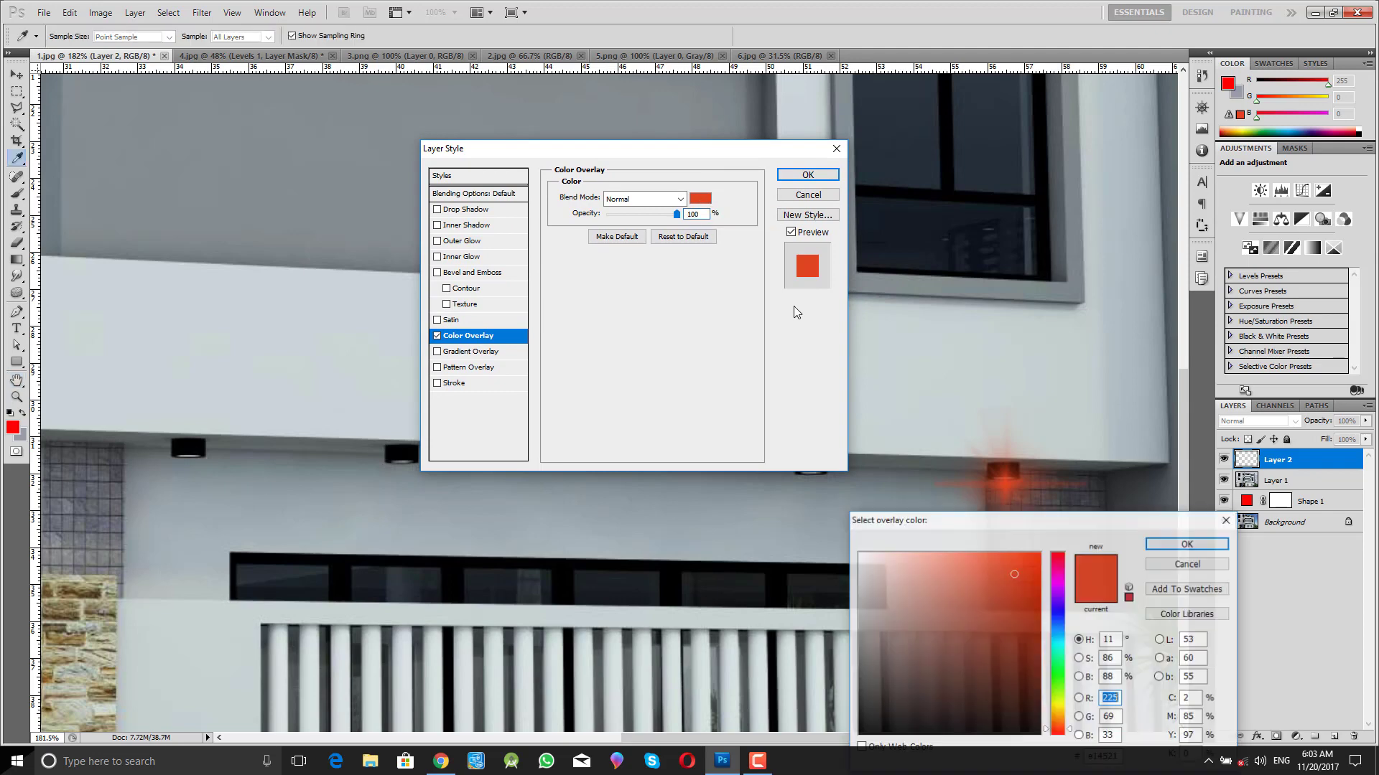
{"action": "left_click", "coordinate": [701, 419]}
{"action": "key", "text": "Return"}
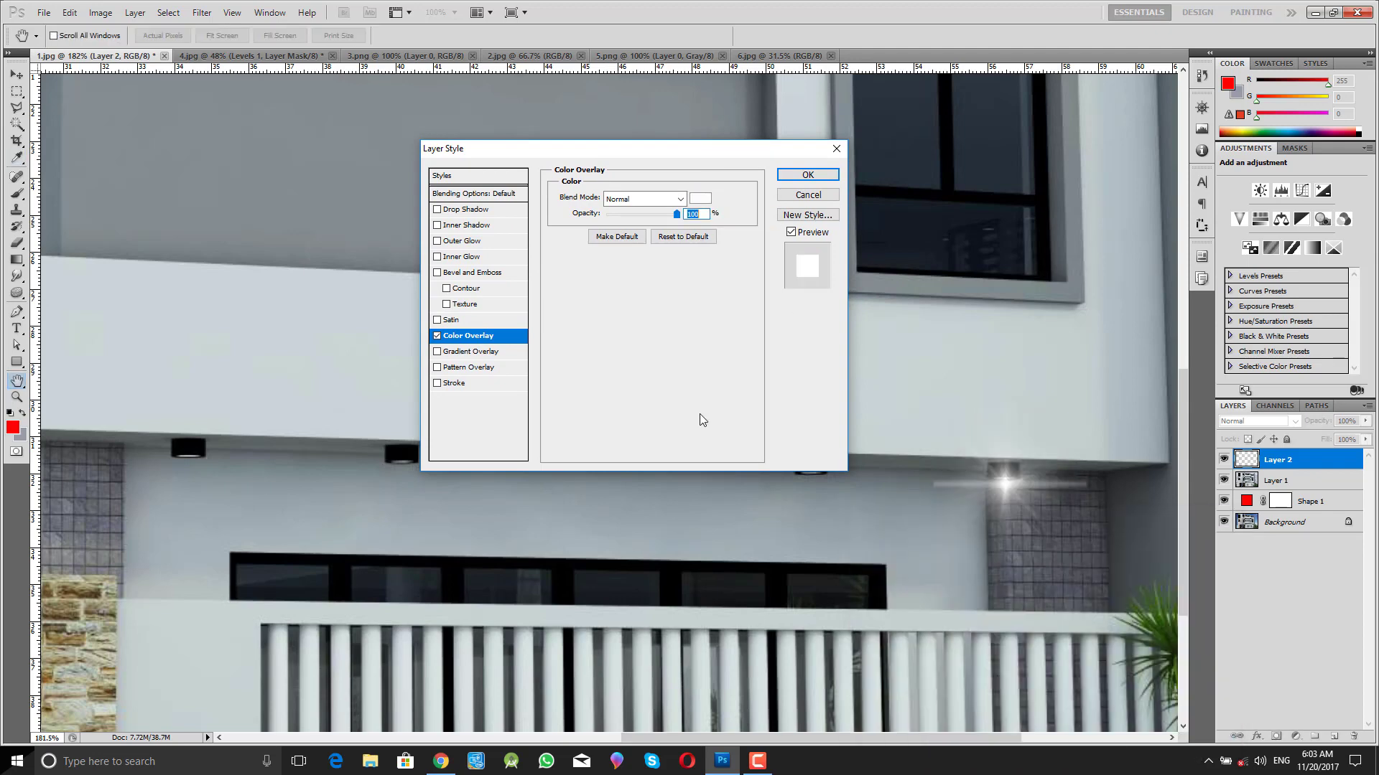
{"action": "key", "text": "Return"}
- Distort the flare on the rightmost ceiling light by pulling its two lower corners inward into a taper
{"action": "key", "text": "v"}
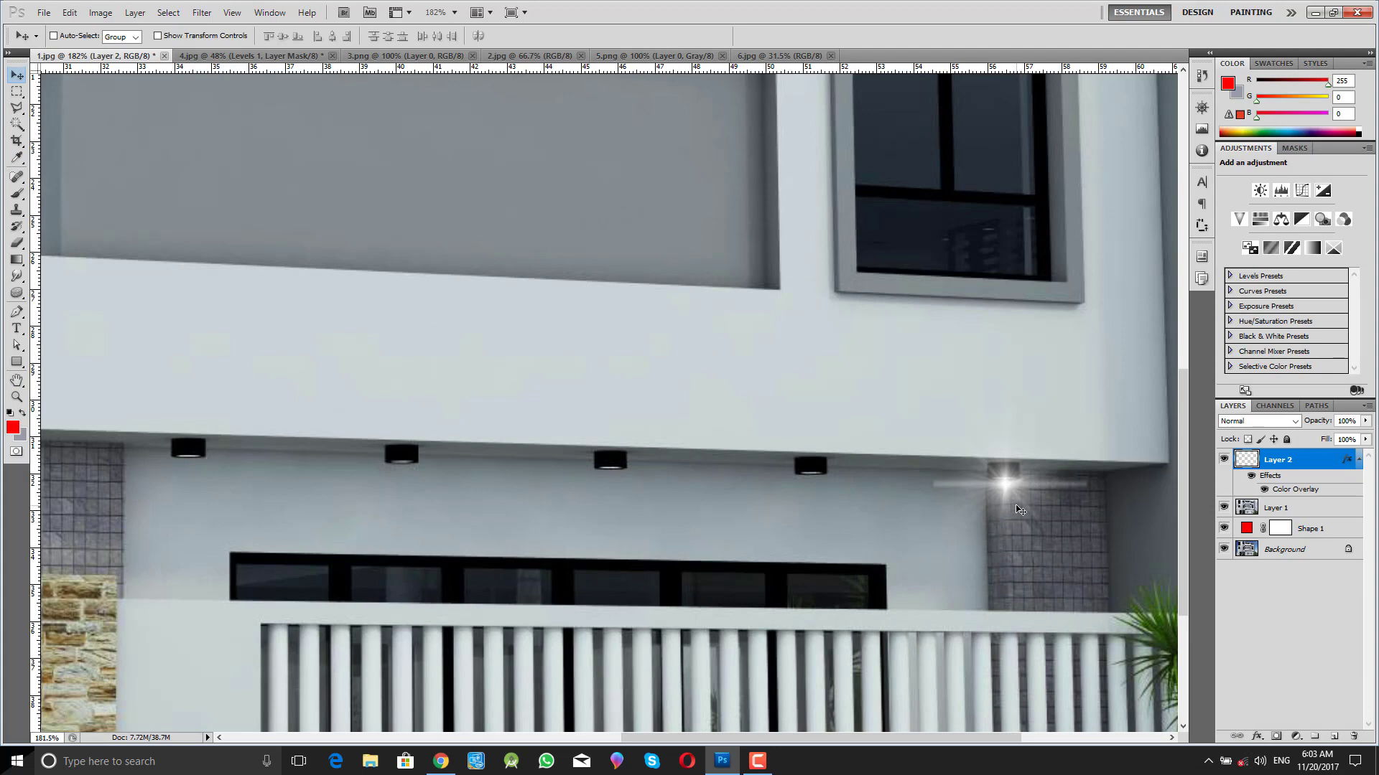
{"action": "key", "text": "ctrl+t"}
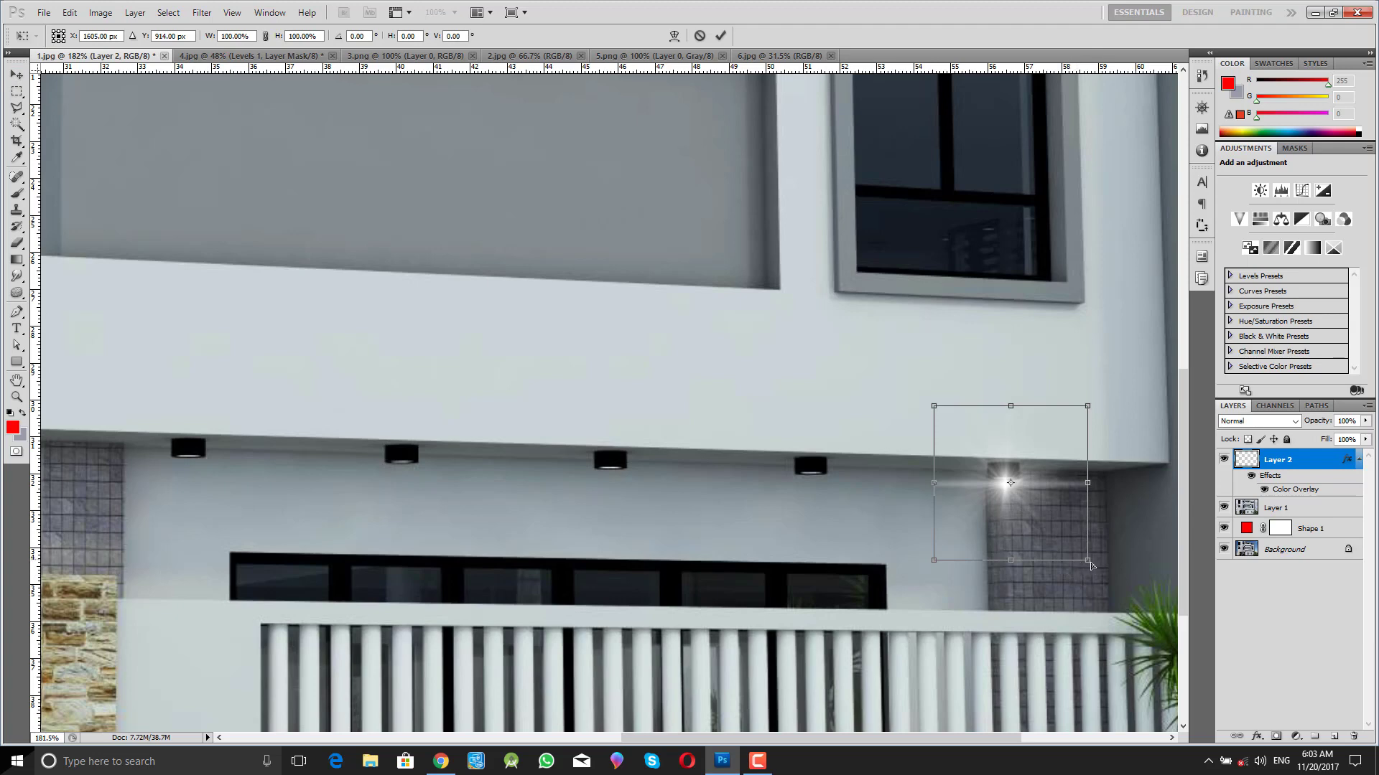
{"action": "left_click_drag", "start_coordinate": [1088, 561], "coordinate": [1070, 541]}
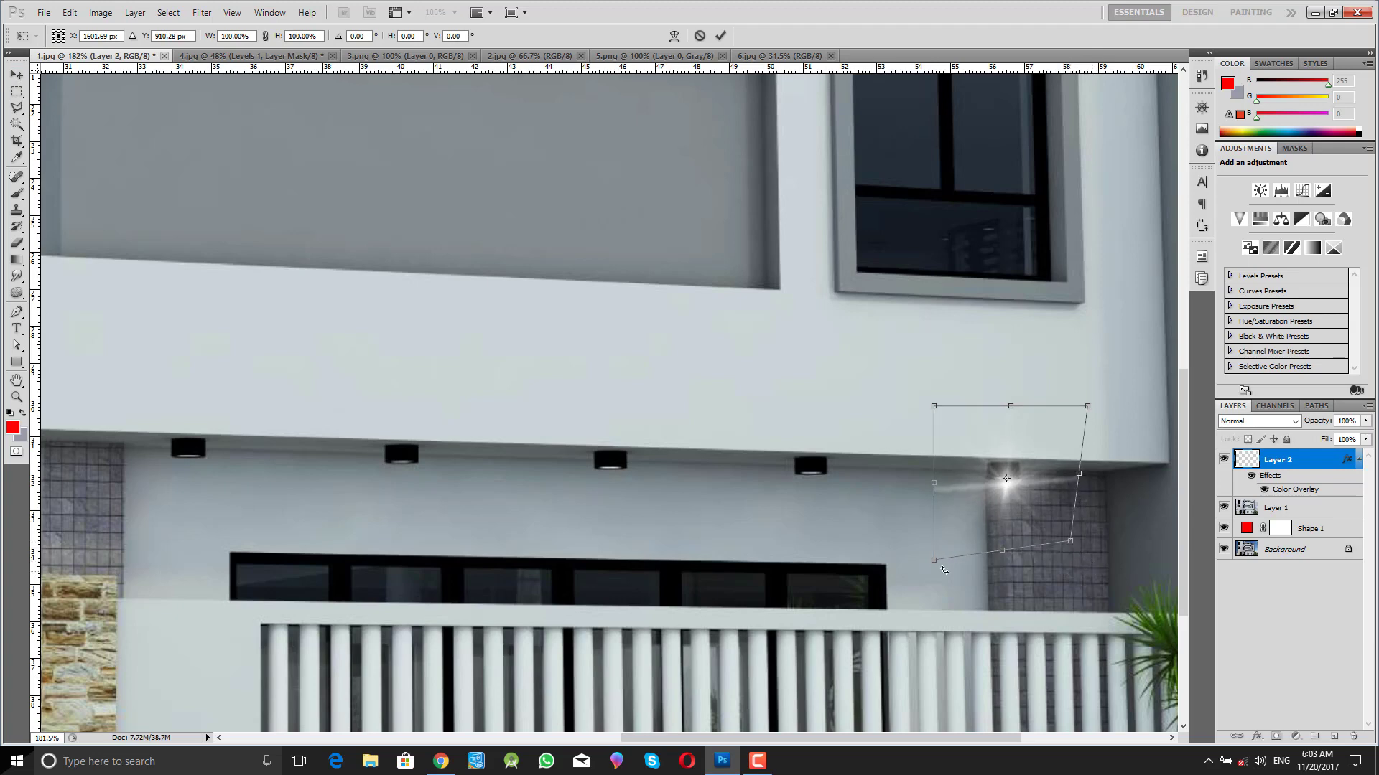
{"action": "left_click_drag", "start_coordinate": [935, 564], "coordinate": [960, 545]}
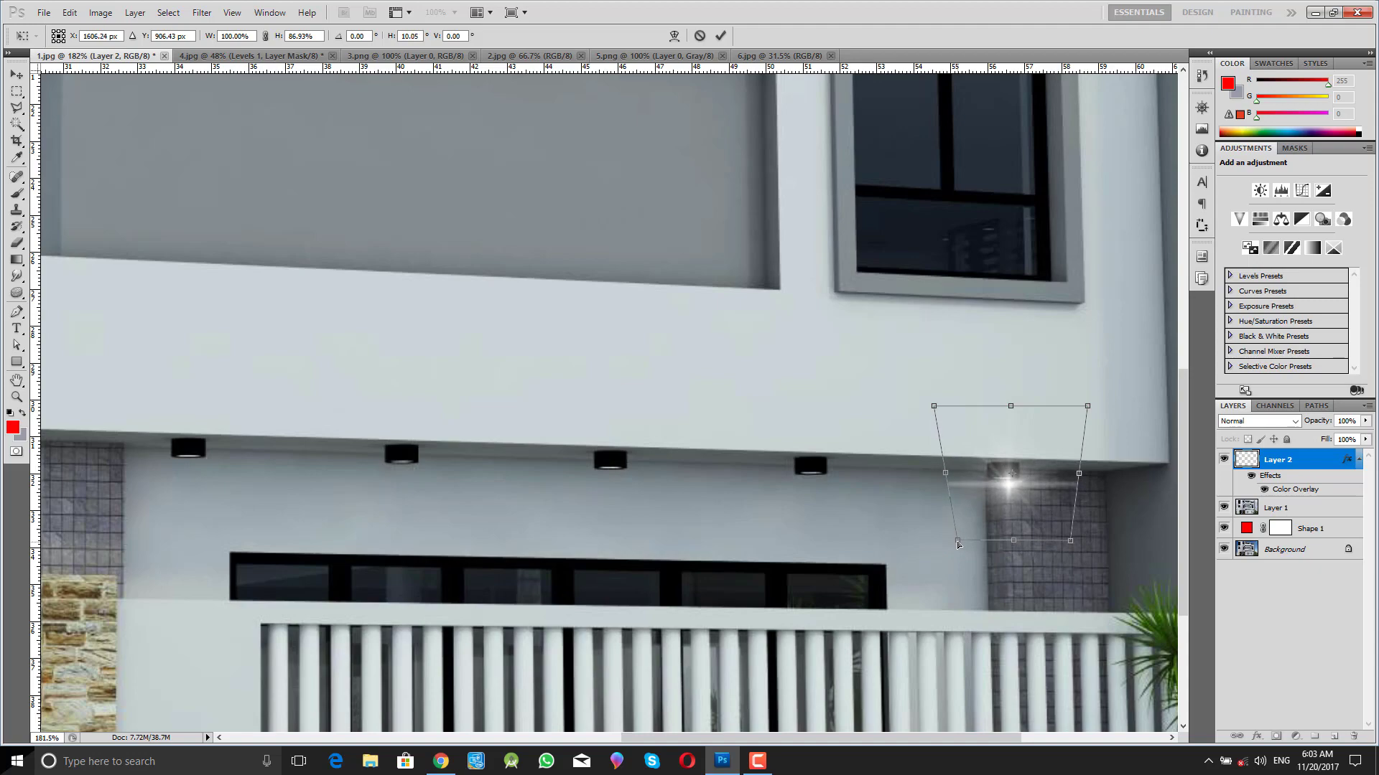
{"action": "key", "text": "Return"}
- Shift the flare slightly downward so it sits at the lower edge of the rightmost ceiling light
{"action": "key", "text": "z"}
{"action": "left_click_drag", "start_coordinate": [1072, 532], "coordinate": [1151, 618]}
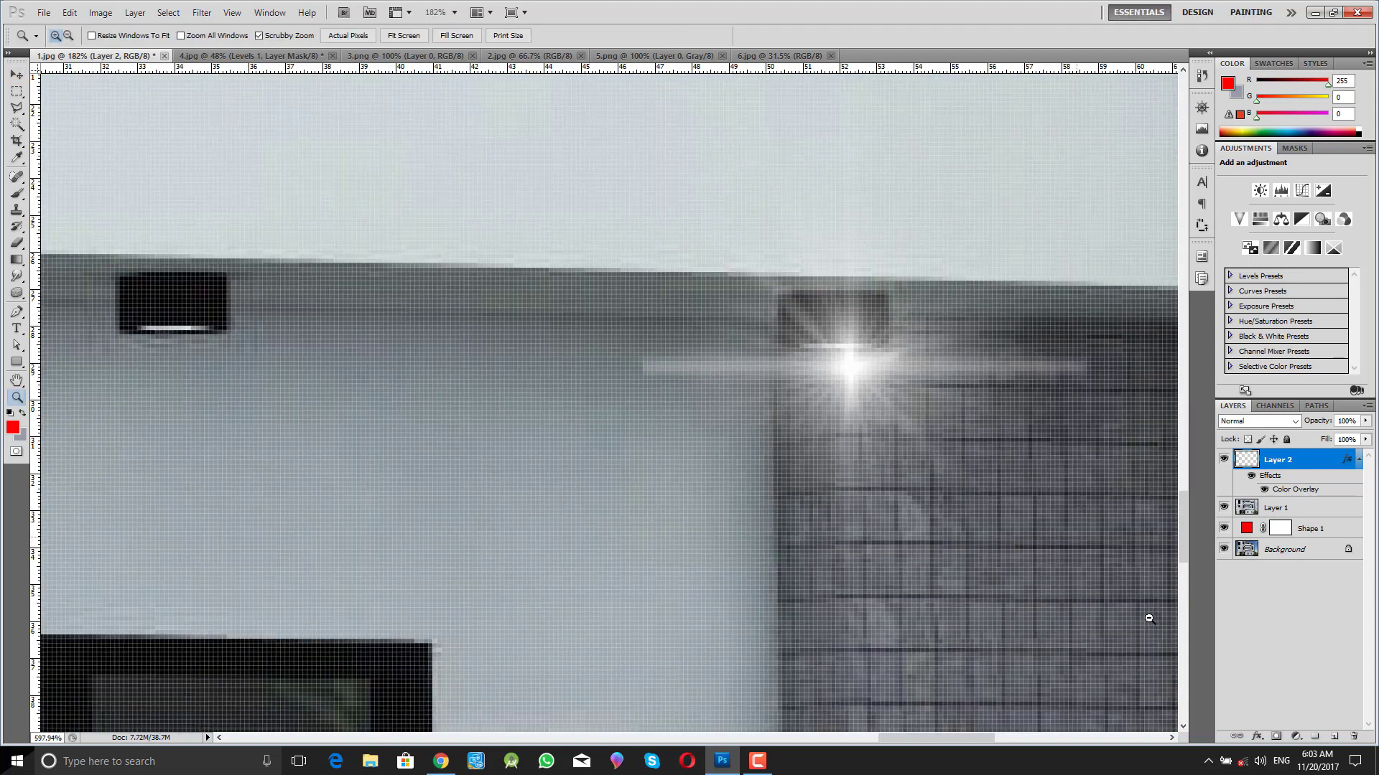
{"action": "key", "text": "b"}
{"action": "key", "text": "v"}
{"action": "mouse_move", "coordinate": [852, 392]}
{"action": "left_mouse_down"}
{"action": "mouse_move", "coordinate": [847, 380]}
{"action": "mouse_move", "coordinate": [840, 424]}
{"action": "mouse_move", "coordinate": [820, 431]}
{"action": "mouse_move", "coordinate": [850, 441]}
{"action": "left_mouse_up"}
{"action": "key", "text": "z"}
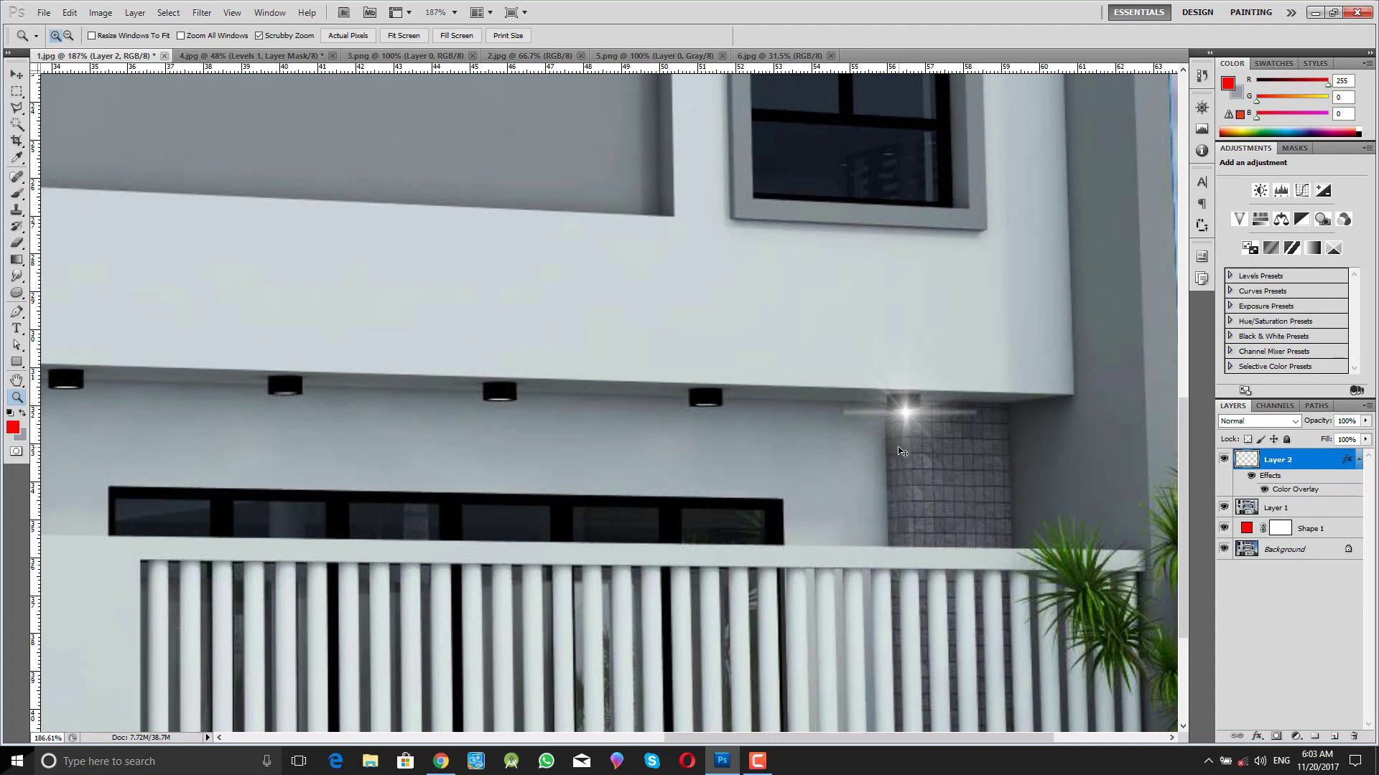
- Shrink the flare on the rightmost ceiling light and recenter it on the lamp's lower edge
{"action": "key", "text": "ctrl+t"}
{"action": "left_click_drag", "start_coordinate": [982, 331], "coordinate": [963, 357]}
{"action": "left_click_drag", "start_coordinate": [934, 406], "coordinate": [934, 403]}
{"action": "key", "text": "Return"}
{"action": "key", "text": "z"}
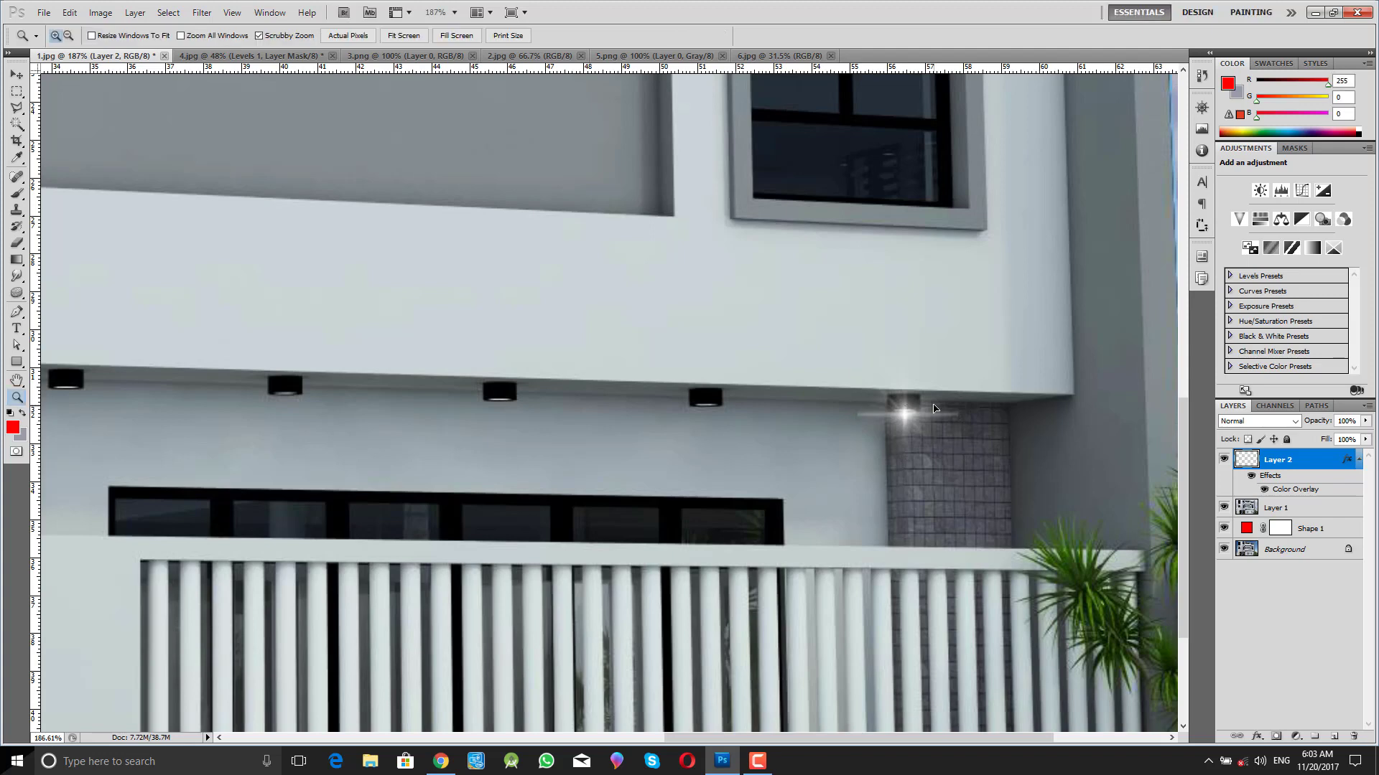
- Duplicate the flare layer and place the copy on the second ceiling light from the right
{"action": "key", "text": "v"}
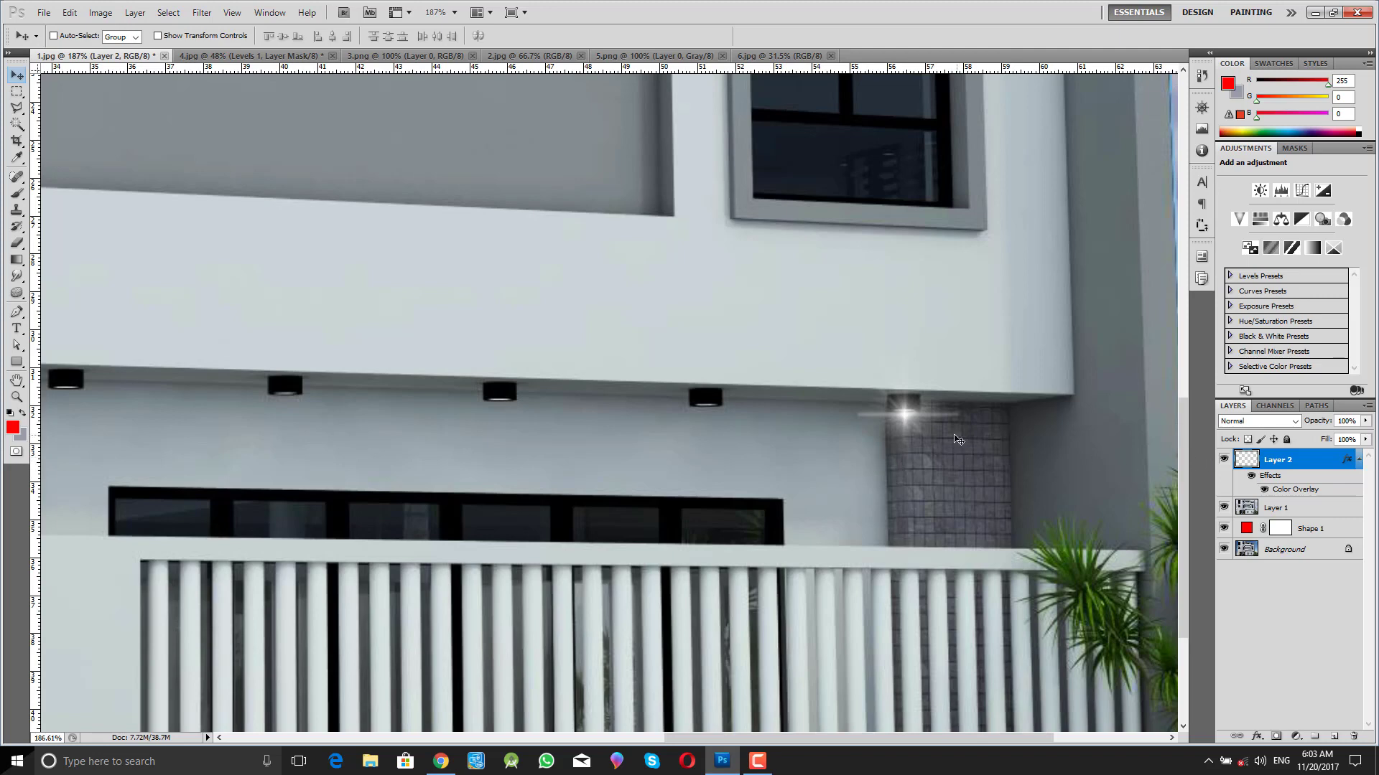
{"action": "key", "text": "ctrl+j"}
{"action": "left_click_drag", "start_coordinate": [917, 435], "coordinate": [720, 423]}
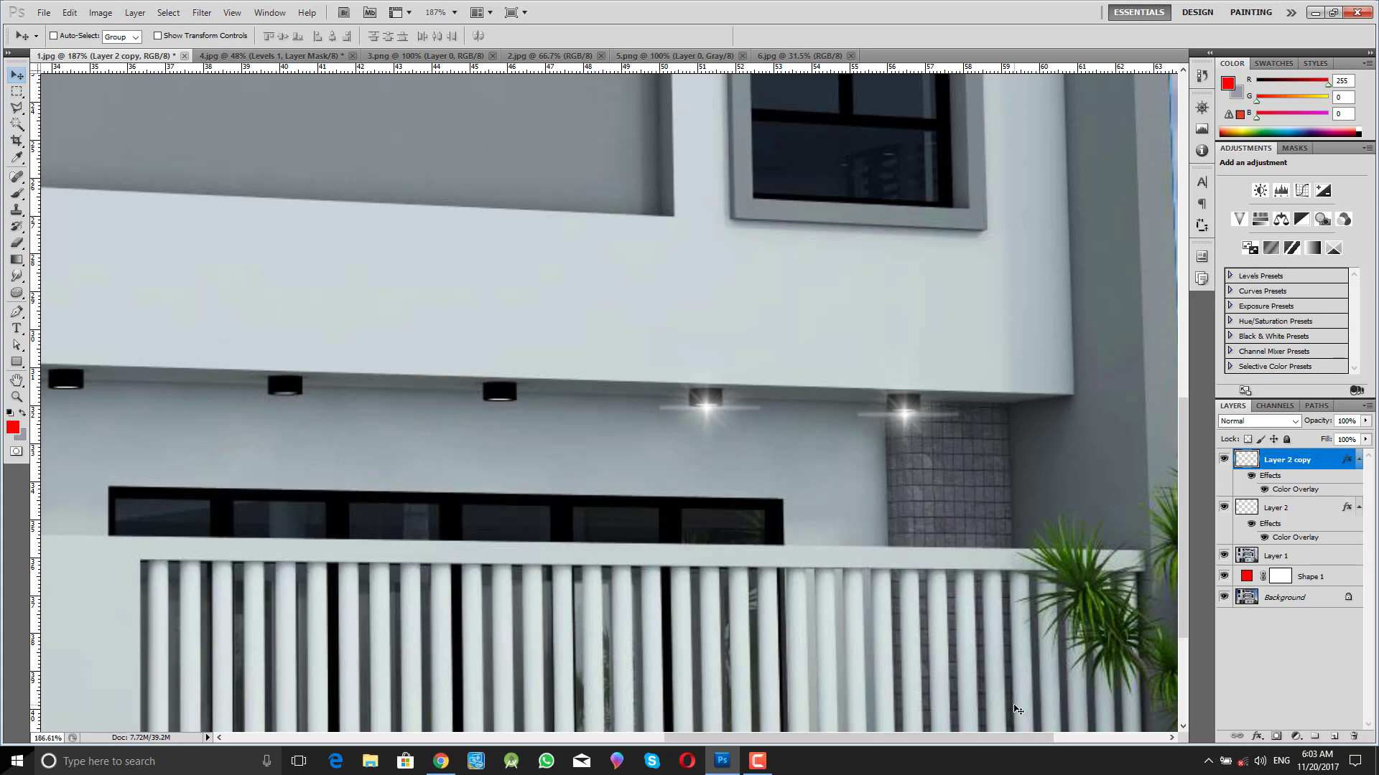
- Nudge the duplicated flare in small steps until it is centered on the second light's lower edge
{"action": "key", "text": "Up"}
{"action": "key", "text": "Up"}
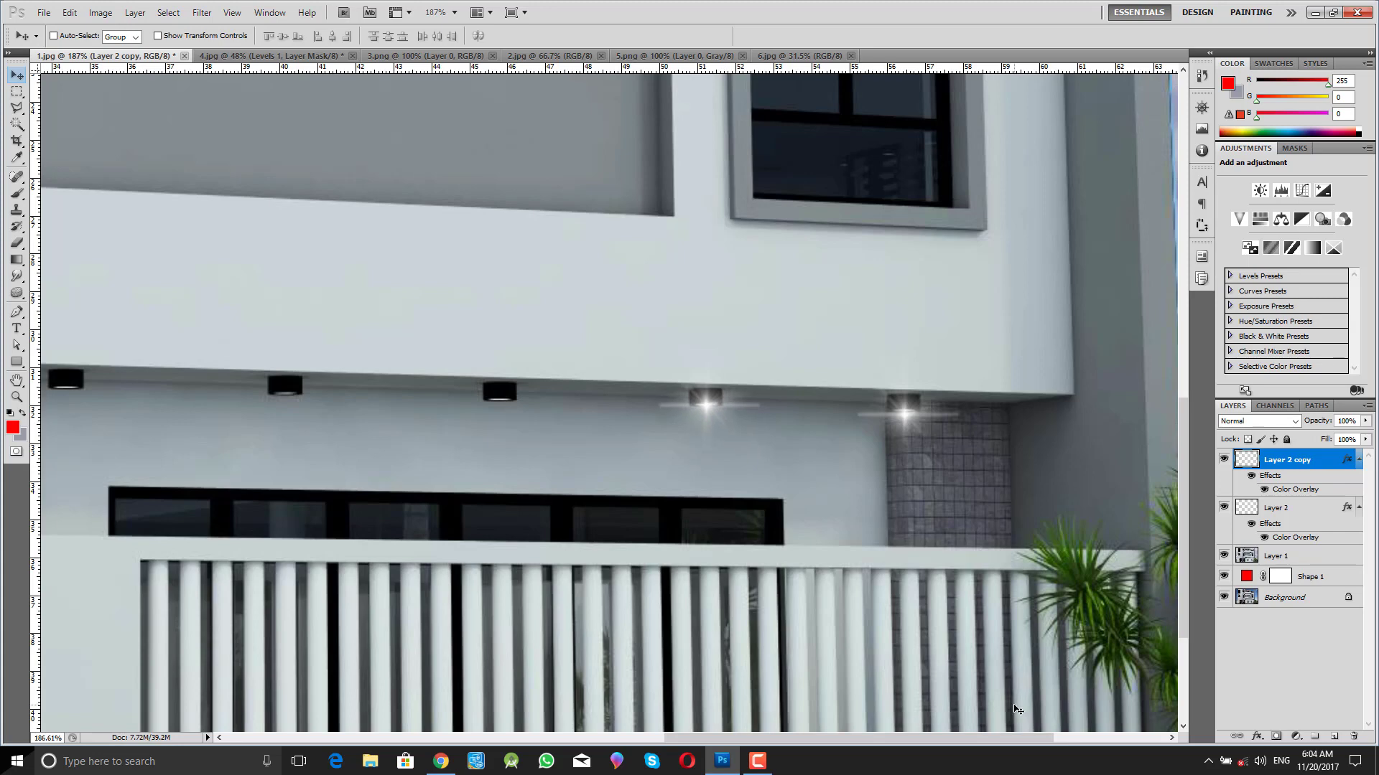
{"action": "key", "text": "Down"}
{"action": "key", "text": "Down"}
{"action": "key", "text": "Up"}
{"action": "key", "text": "Up"}
{"action": "key", "text": "Down"}
{"action": "key", "text": "Down"}
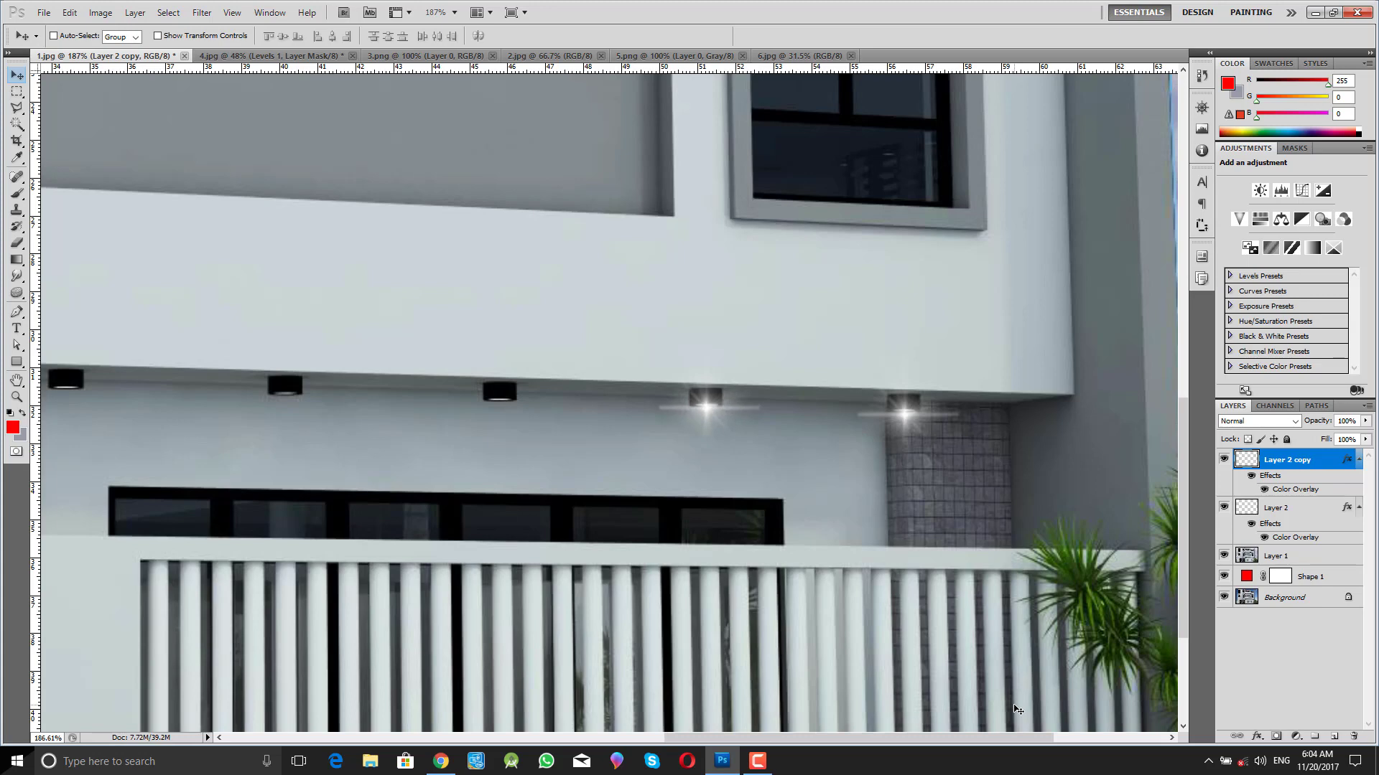
{"action": "key", "text": "Left"}
{"action": "key", "text": "Up"}
{"action": "key", "text": "Right"}
{"action": "key", "text": "Right"}
{"action": "key", "text": "Down"}
- Duplicate the flare again onto the third ceiling light from the right, nudging it up to the lamp's lower edge
{"action": "key", "text": "ctrl+j"}
{"action": "left_click_drag", "start_coordinate": [711, 434], "coordinate": [504, 431]}
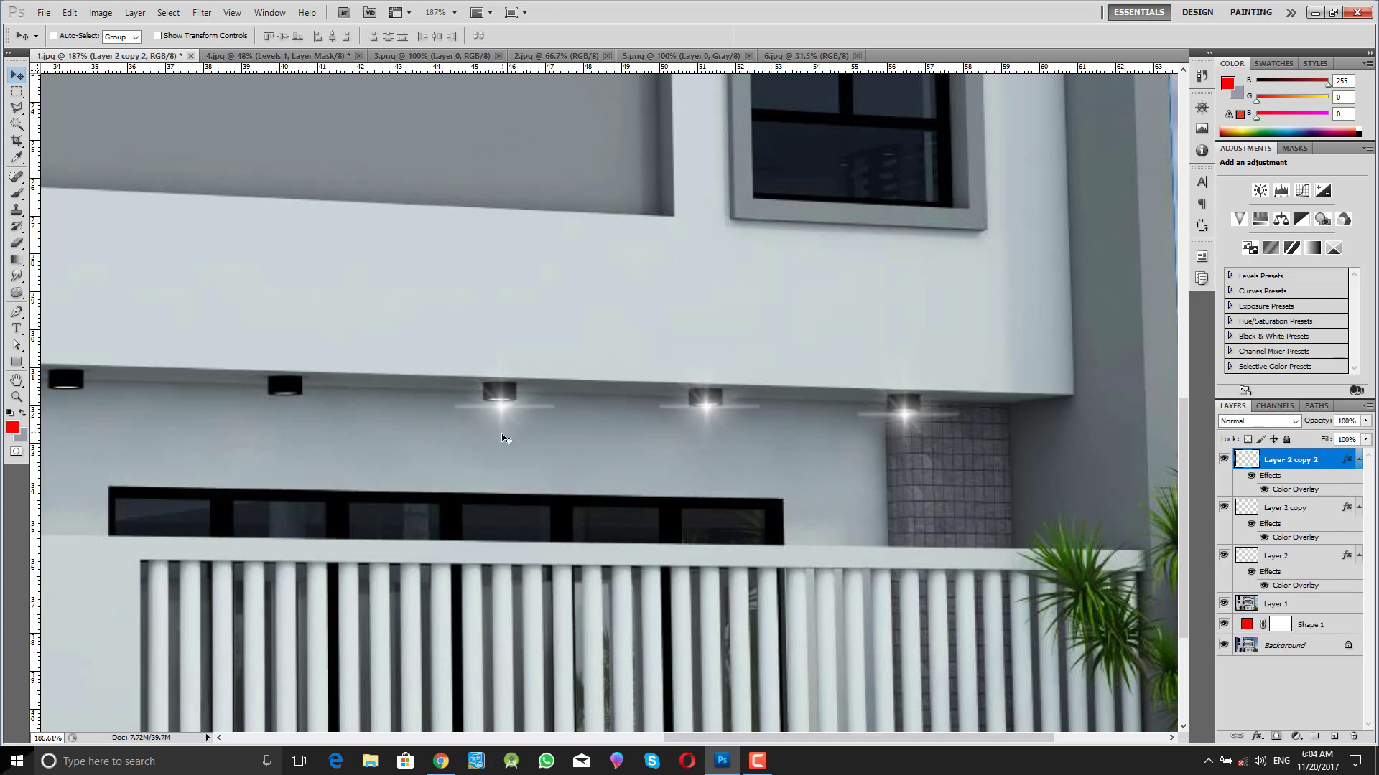
{"action": "key", "text": "Up"}
{"action": "key", "text": "Up"}
{"action": "key", "text": "Up"}
{"action": "key", "text": "Up"}
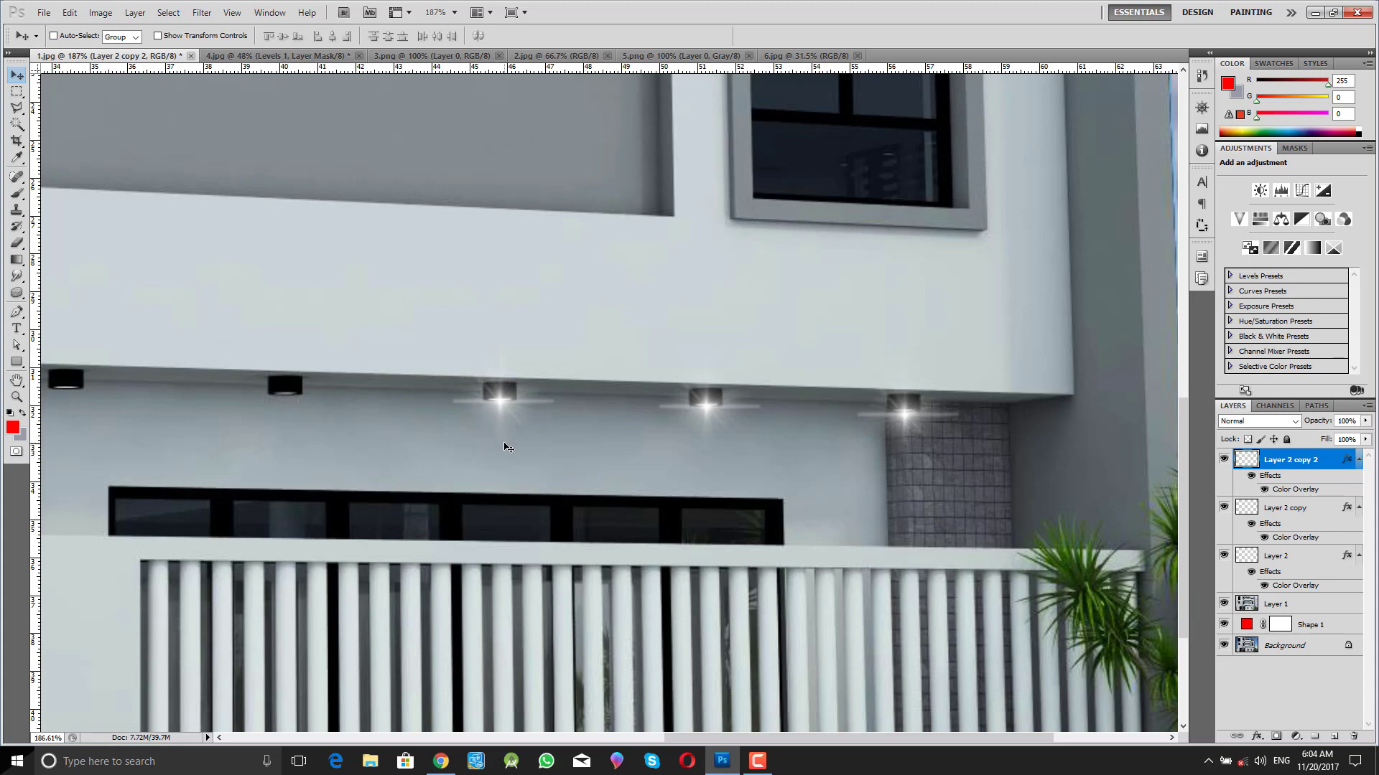
- Scale the third light's flare to 79.15% in width and height
{"action": "key", "text": "ctrl+t"}
{"action": "left_click_drag", "start_coordinate": [558, 342], "coordinate": [546, 352]}
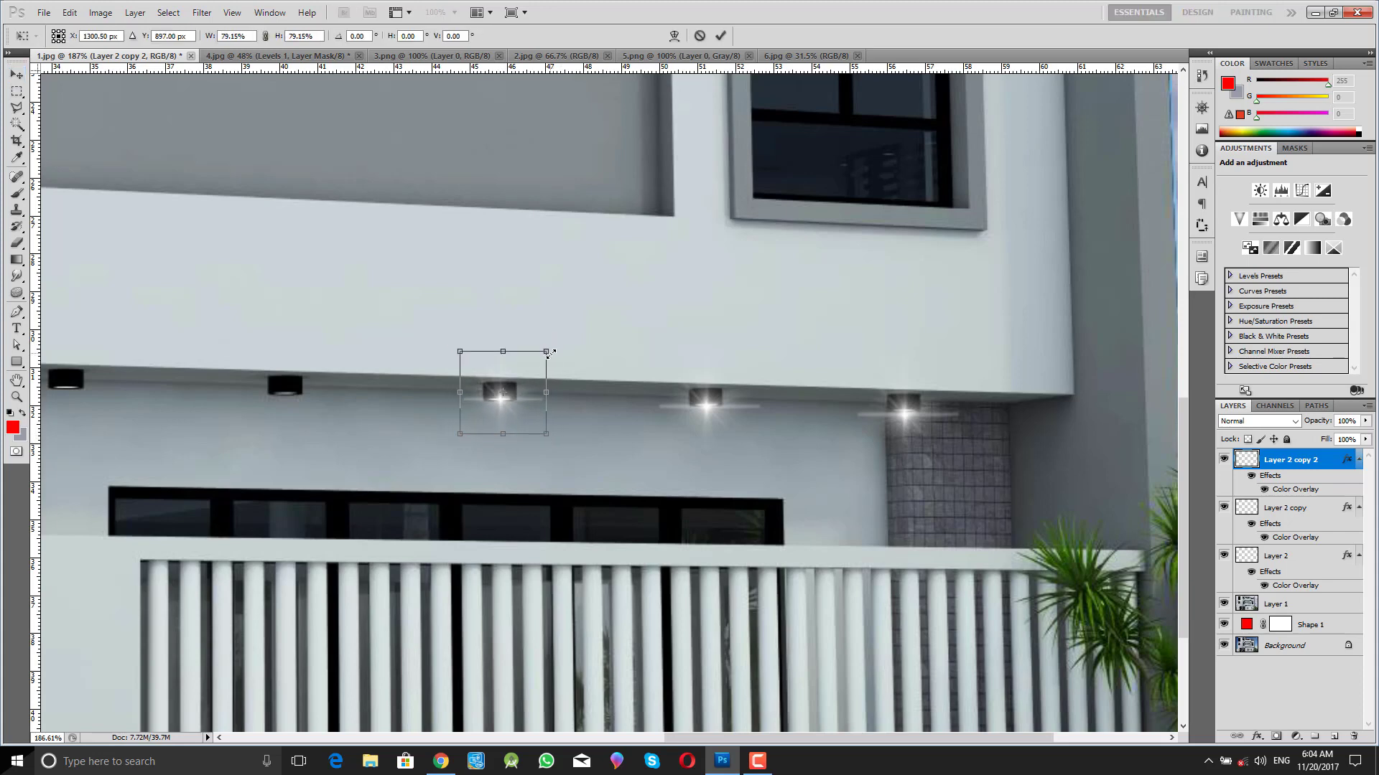
{"action": "key", "text": "Return"}
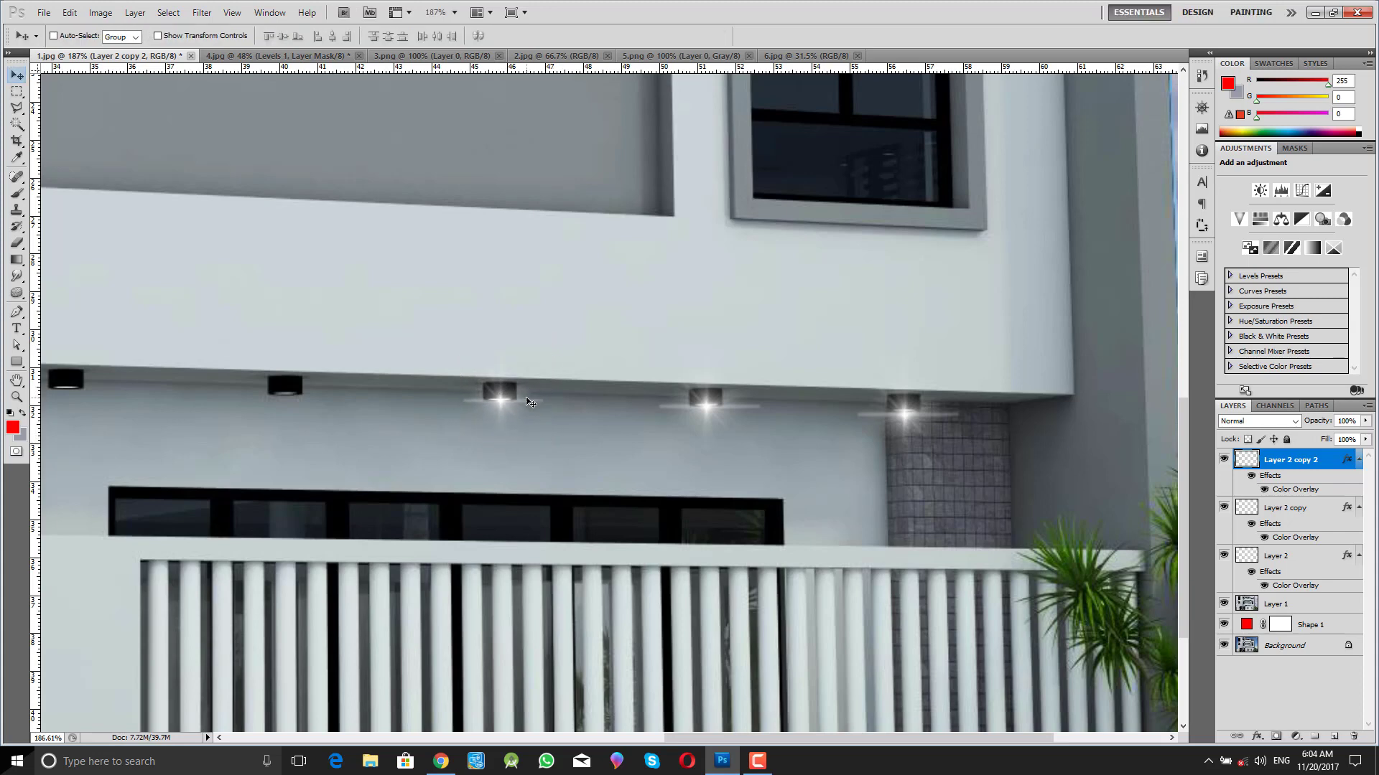
- Copy the smaller flare onto the fourth ceiling light from the right and nudge it into alignment
{"action": "left_click_drag", "start_coordinate": [540, 418], "coordinate": [306, 409], "text": "alt"}
{"action": "key", "text": "Up"}
{"action": "key", "text": "Up"}
{"action": "key", "text": "Up"}
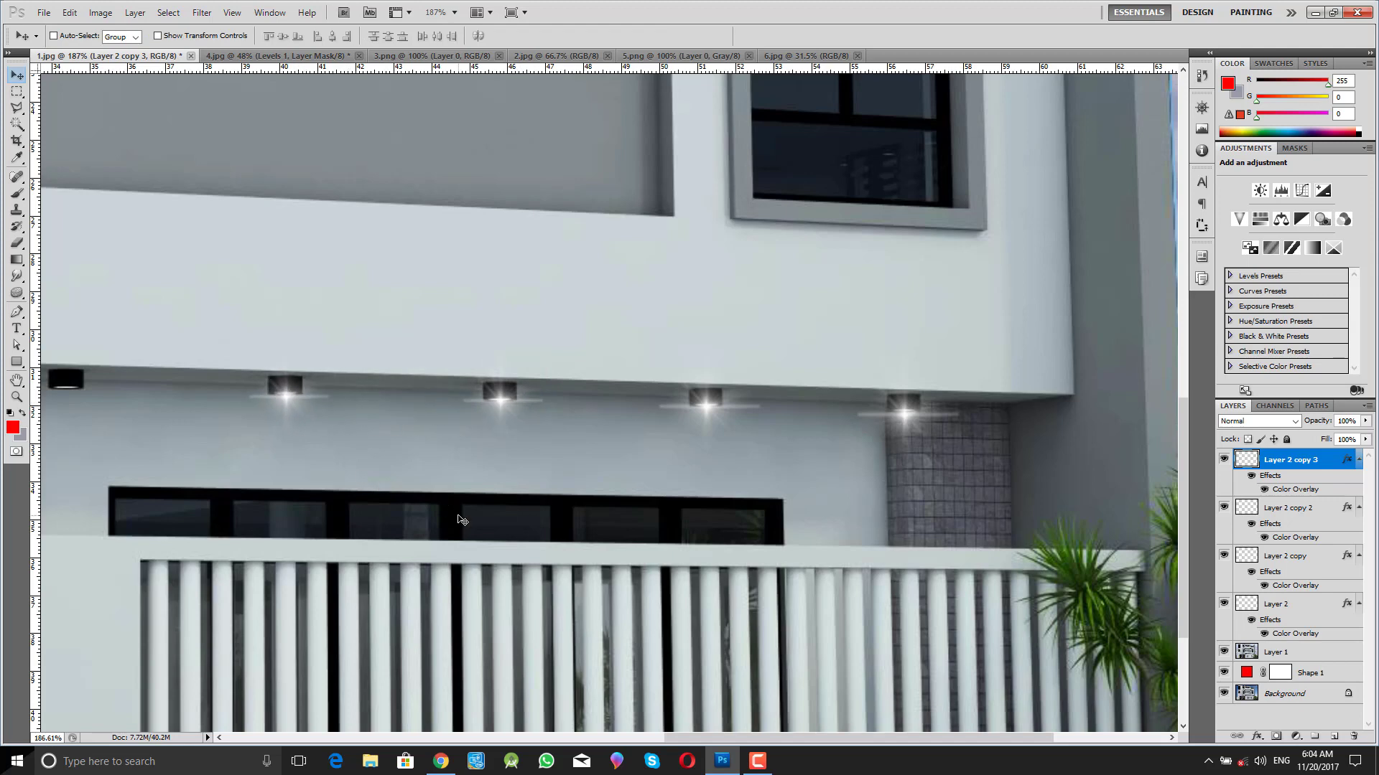
{"action": "key", "text": "Left"}
- Duplicate the flare onto the leftmost ceiling light beside the tiled column and nudge it into place
{"action": "left_click_drag", "start_coordinate": [768, 735], "coordinate": [644, 732]}
{"action": "key", "text": "ctrl+j"}
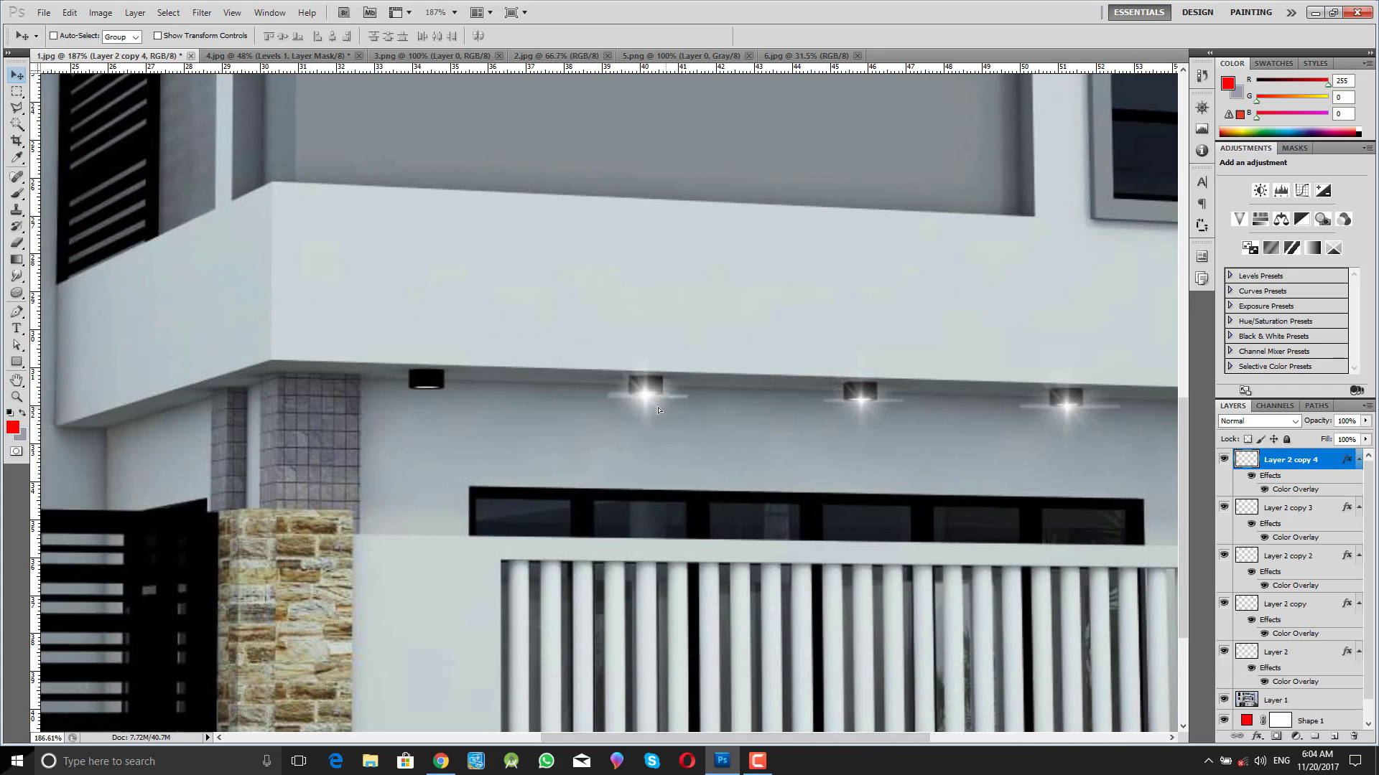
{"action": "left_click_drag", "start_coordinate": [669, 407], "coordinate": [448, 401]}
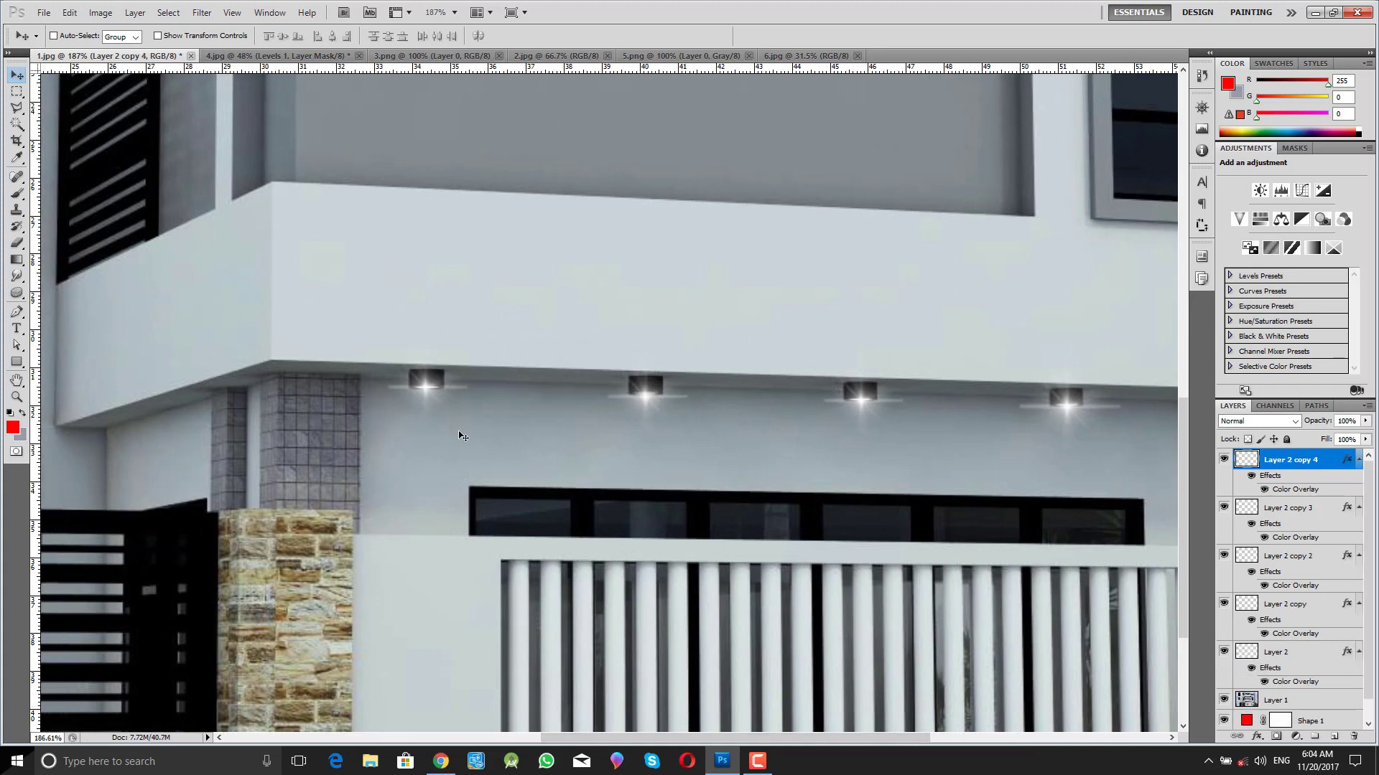
{"action": "key", "text": "Down"}
{"action": "key", "text": "Right"}
{"action": "key", "text": "Right"}
- Select all five flare layers, from Layer 2 to Layer 2 copy 4, and merge them into one layer
{"action": "key", "text": "z"}
{"action": "left_click_drag", "start_coordinate": [602, 469], "coordinate": [434, 475]}
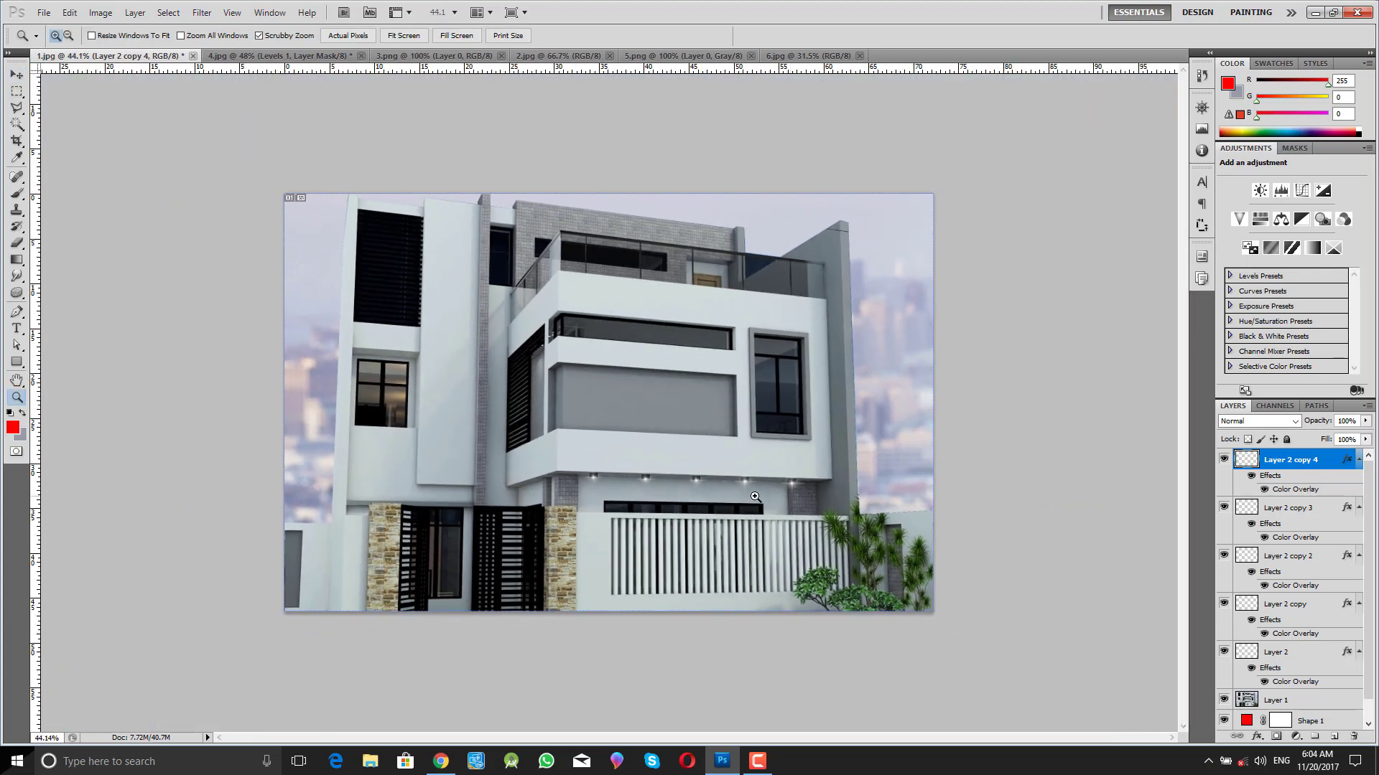
{"action": "scroll", "coordinate": [1314, 482], "scroll_direction": "down", "scroll_amount": 1}
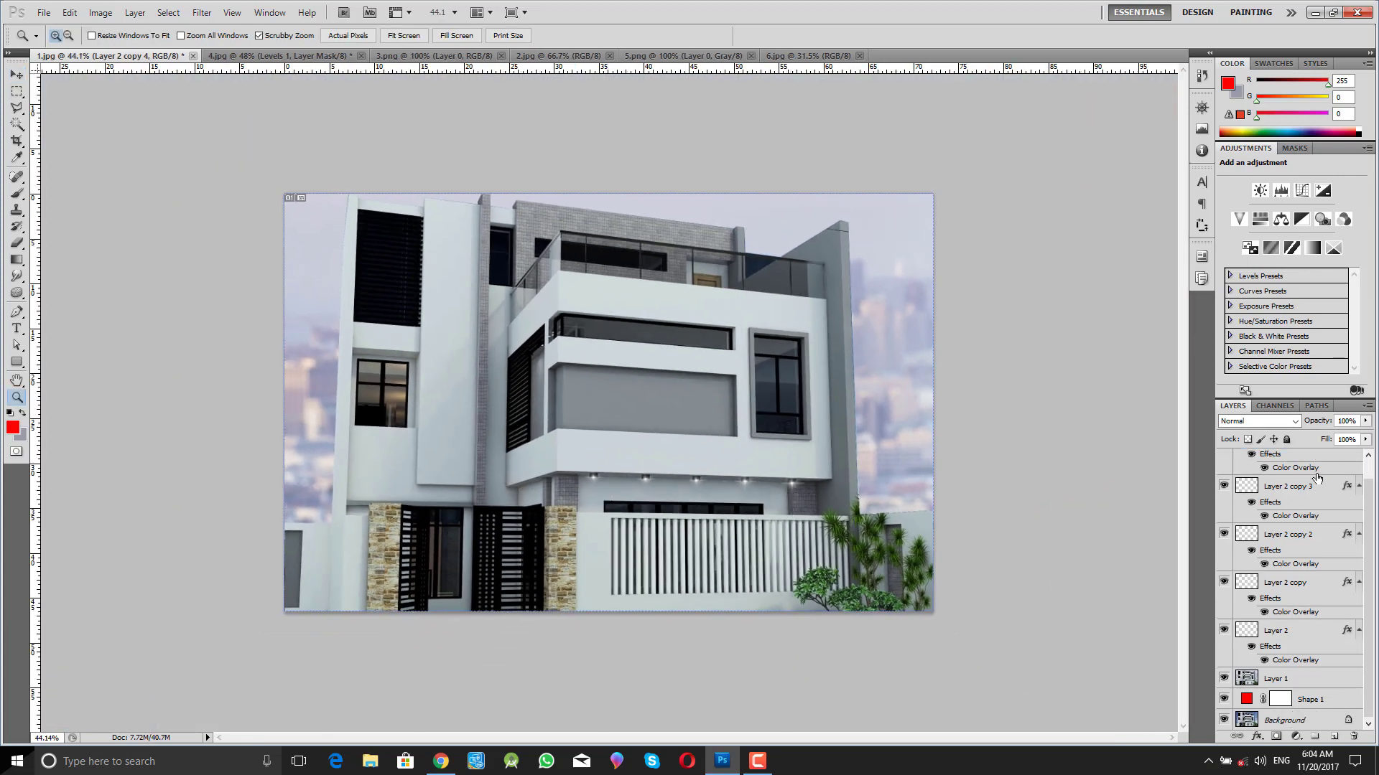
{"action": "scroll", "coordinate": [1292, 474], "scroll_direction": "up", "scroll_amount": 1}
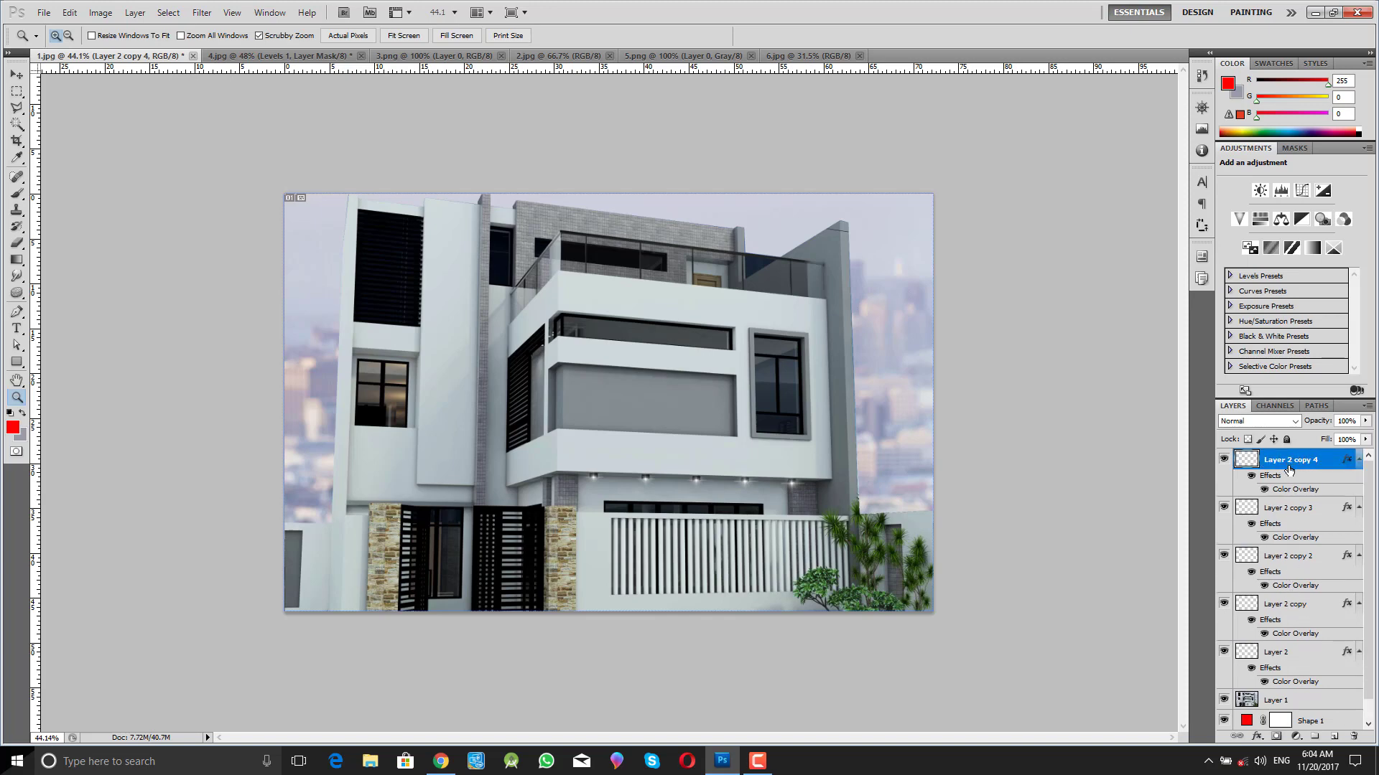
{"action": "left_click", "coordinate": [1301, 658], "text": "shift"}
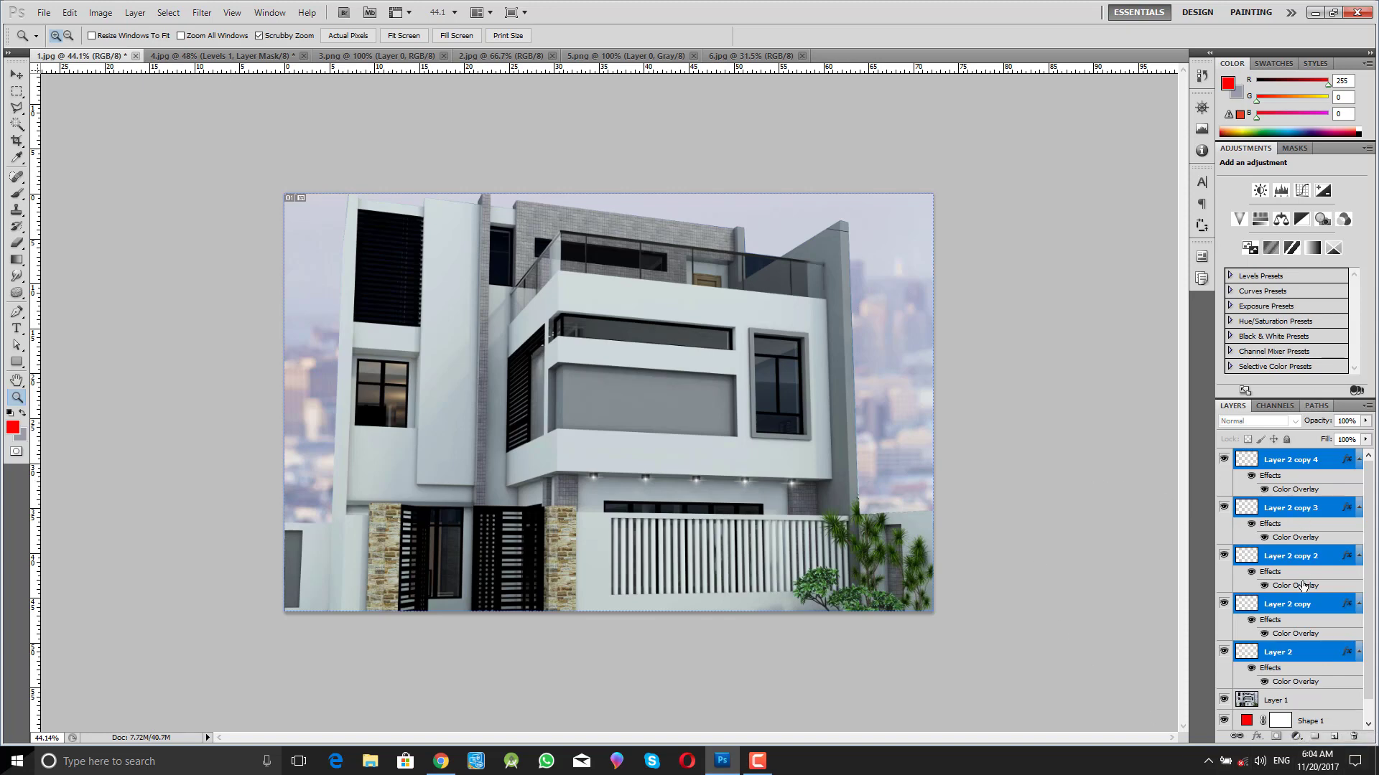
{"action": "key", "text": "ctrl+e"}
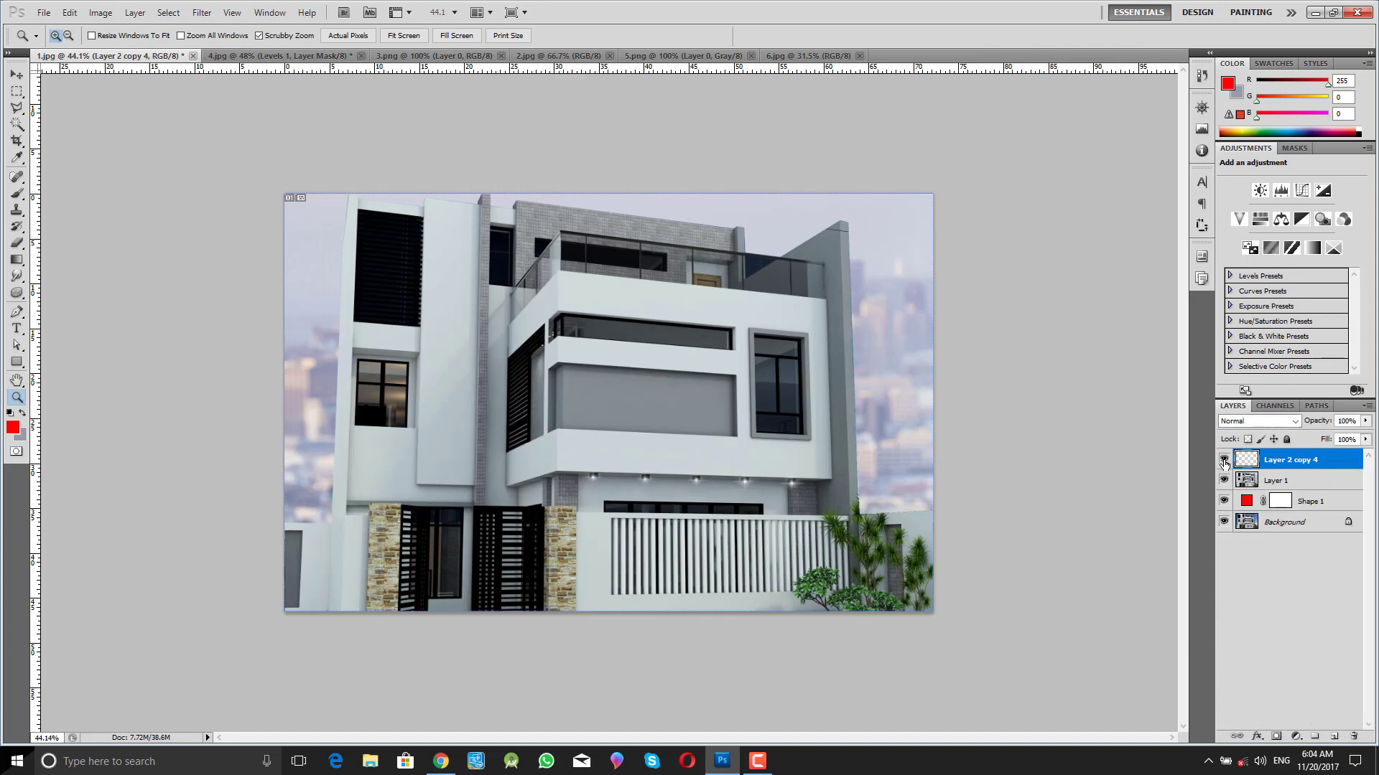
- Lower the merged flare layer's opacity to 75% and deselect the layer
{"action": "left_click_drag", "start_coordinate": [818, 514], "coordinate": [865, 536]}
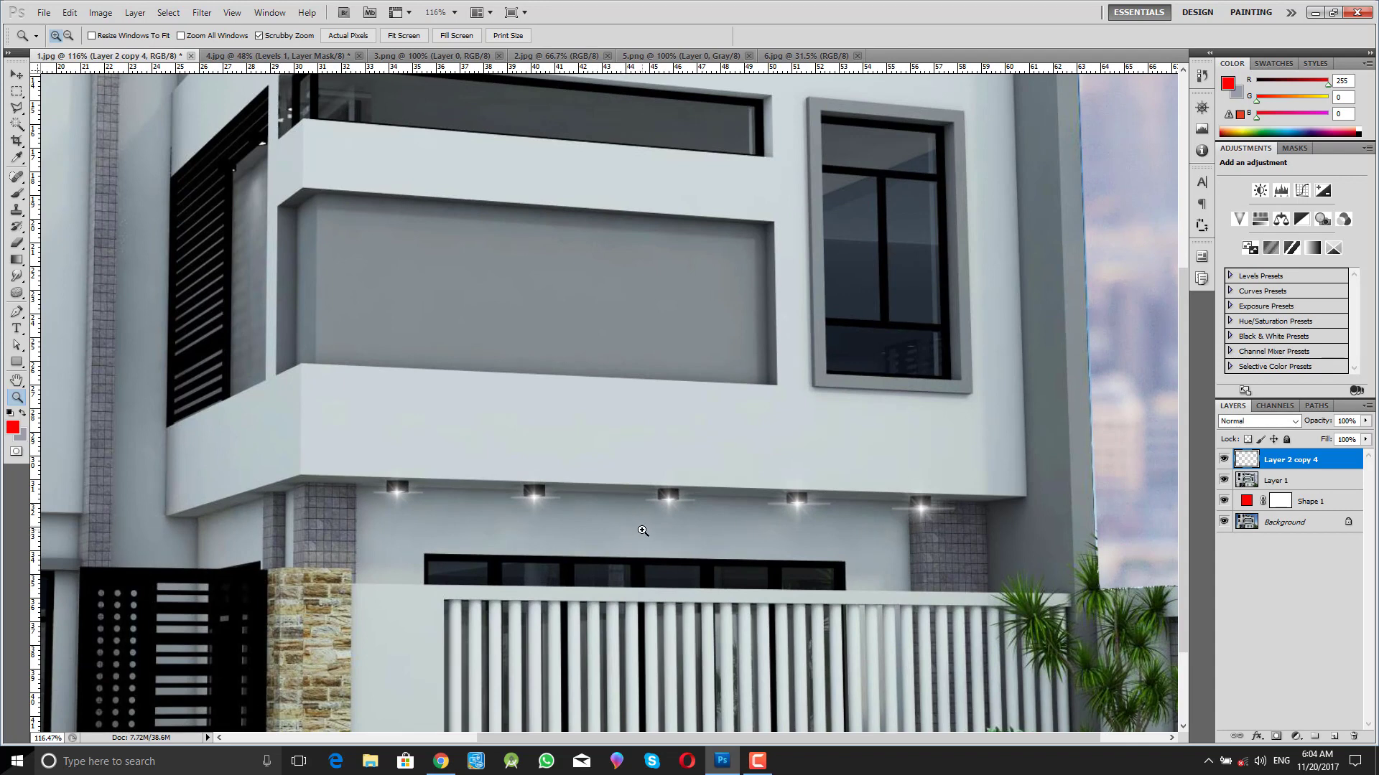
{"action": "left_click", "coordinate": [1366, 422]}
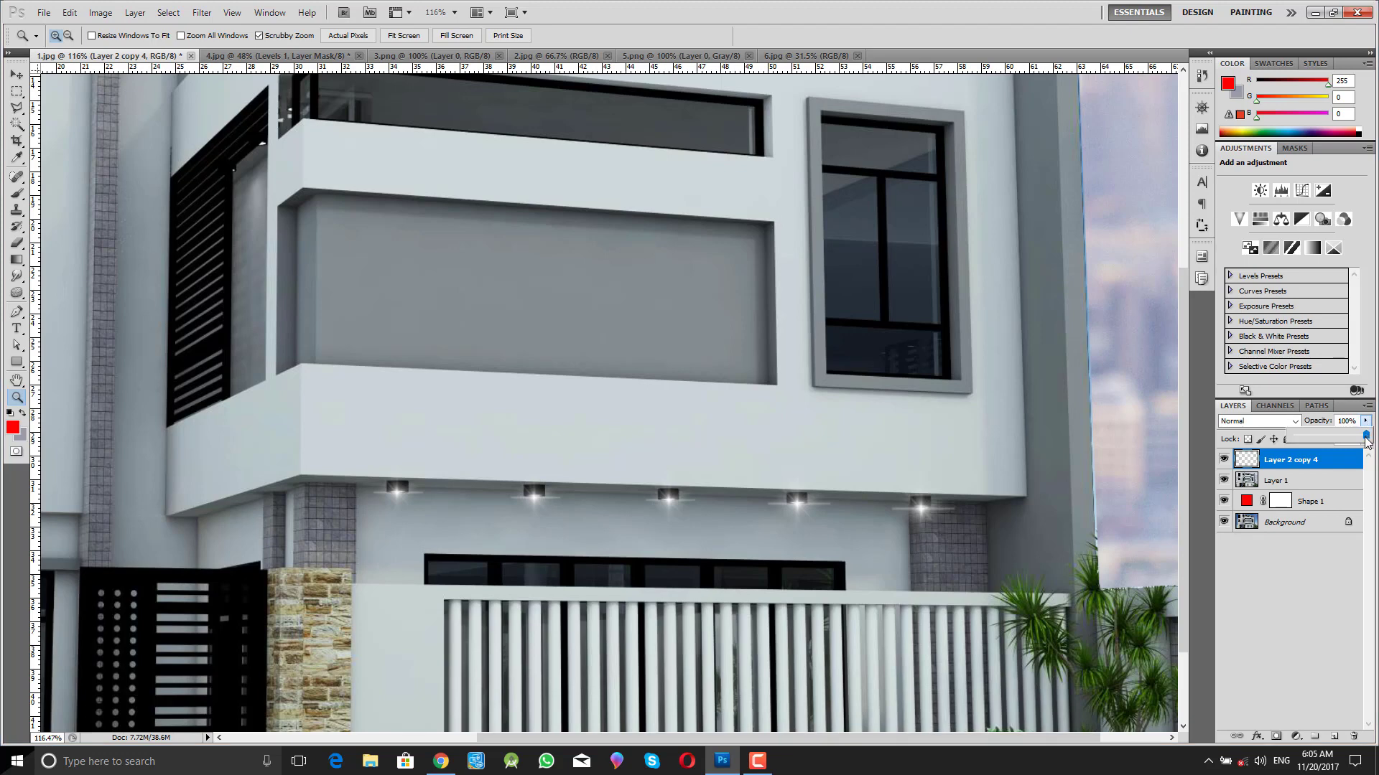
{"action": "left_click_drag", "start_coordinate": [1366, 440], "coordinate": [1345, 439]}
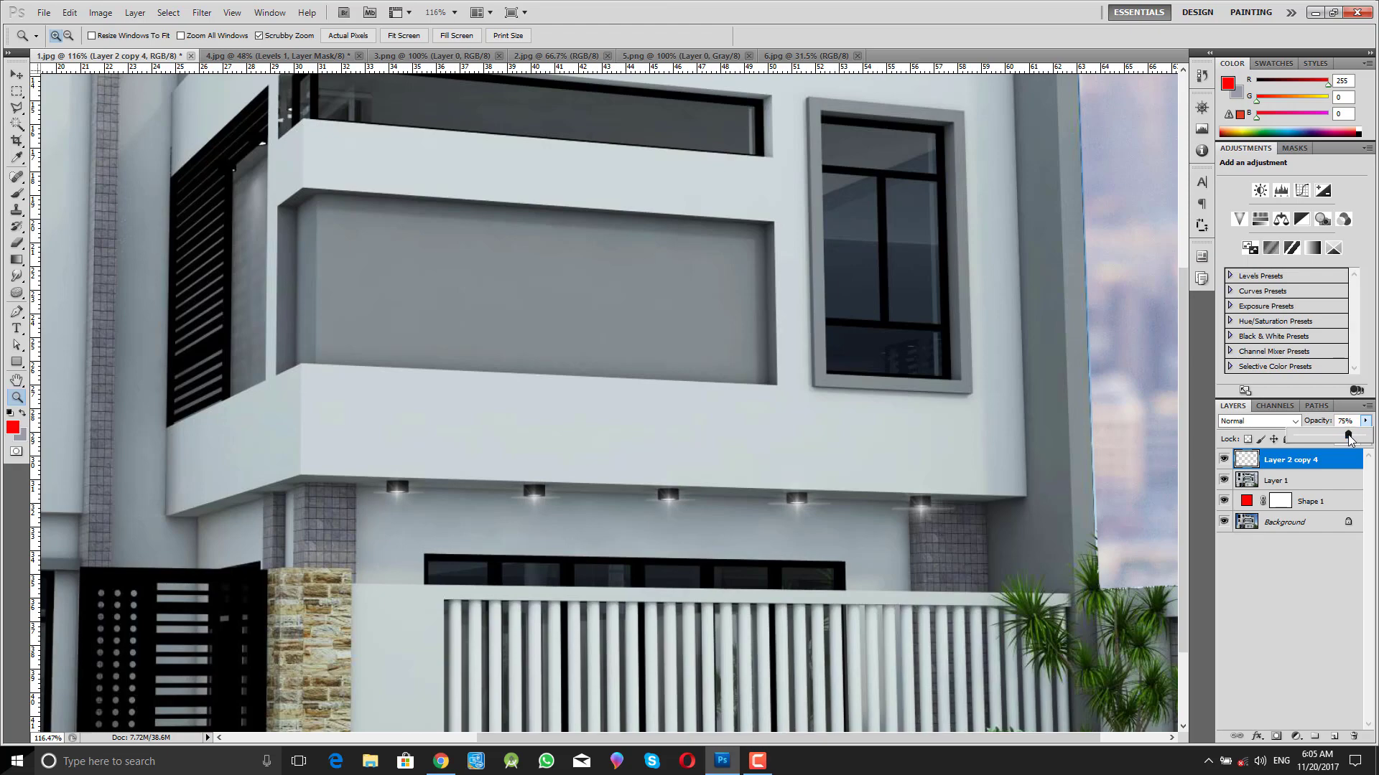
{"action": "left_click", "coordinate": [1286, 580]}
{"action": "left_click_drag", "start_coordinate": [668, 463], "coordinate": [590, 464]}
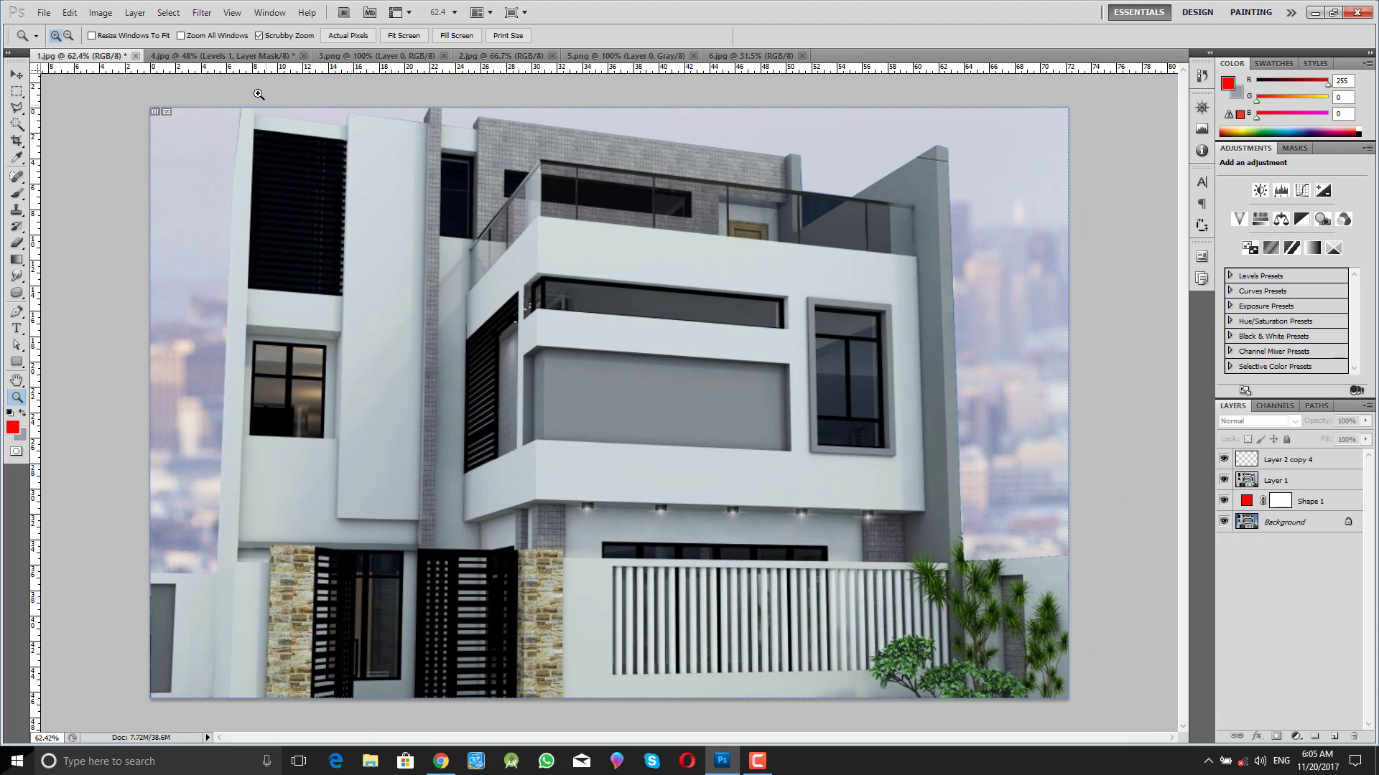
- Copy the blue flare from 3.png into the dining room image 2.jpg, near the ceiling lights beside the pendant lamp
{"action": "left_click", "coordinate": [244, 56]}
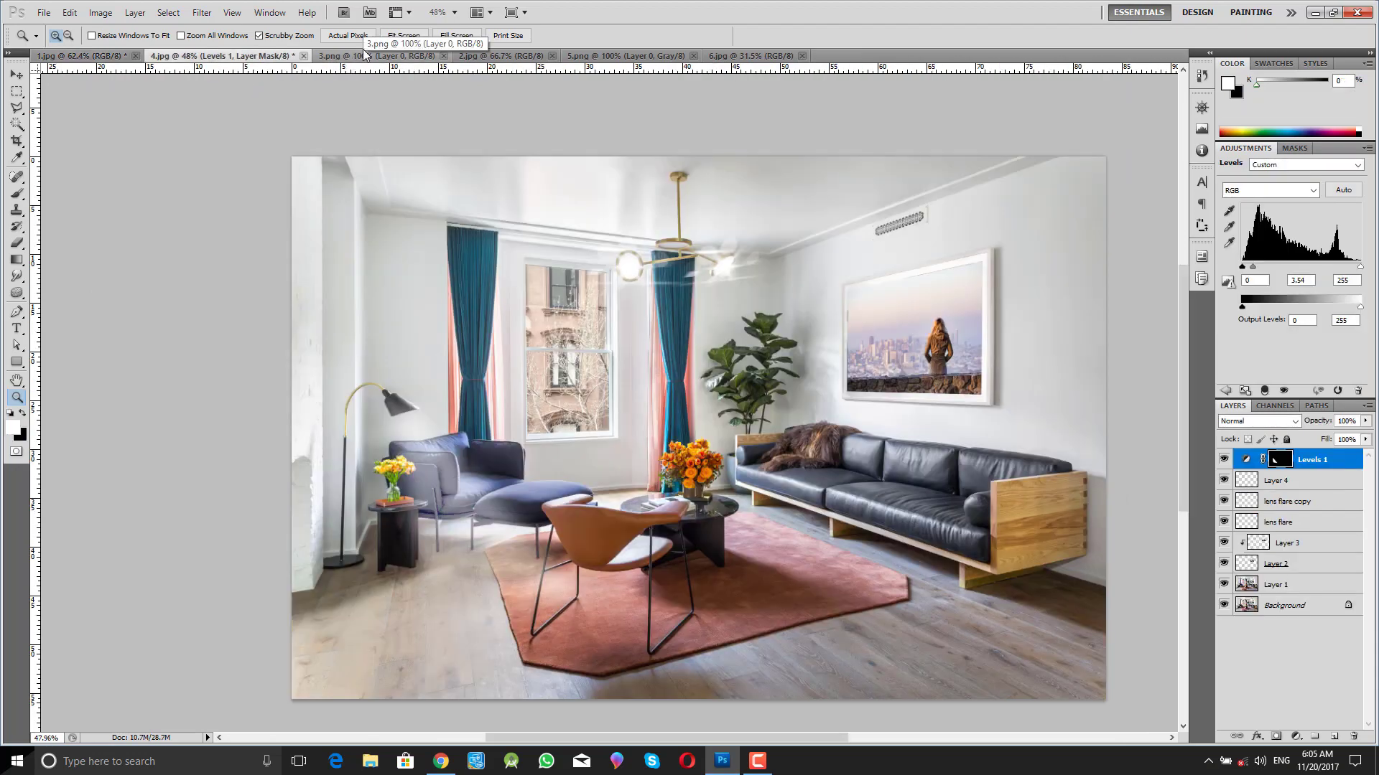
{"action": "left_click", "coordinate": [374, 58]}
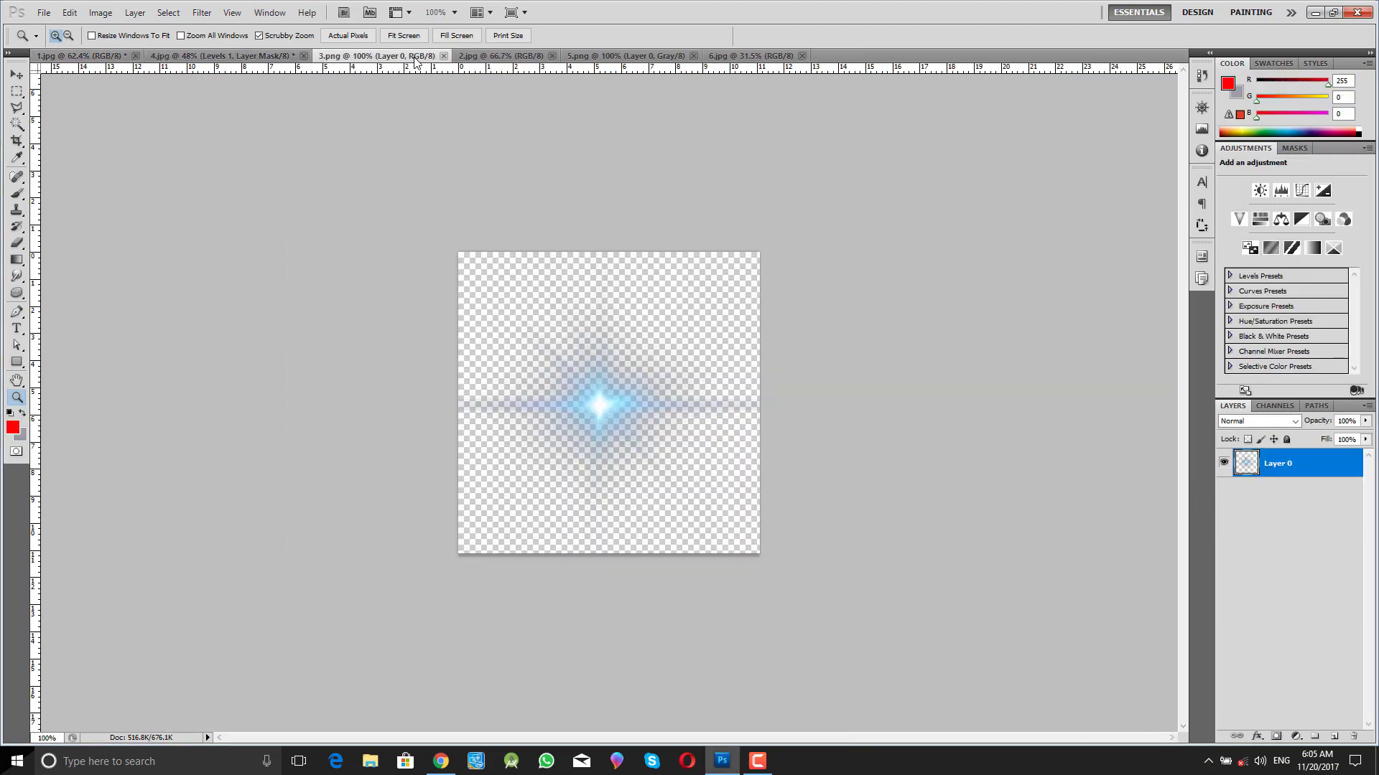
{"action": "left_click", "coordinate": [522, 57]}
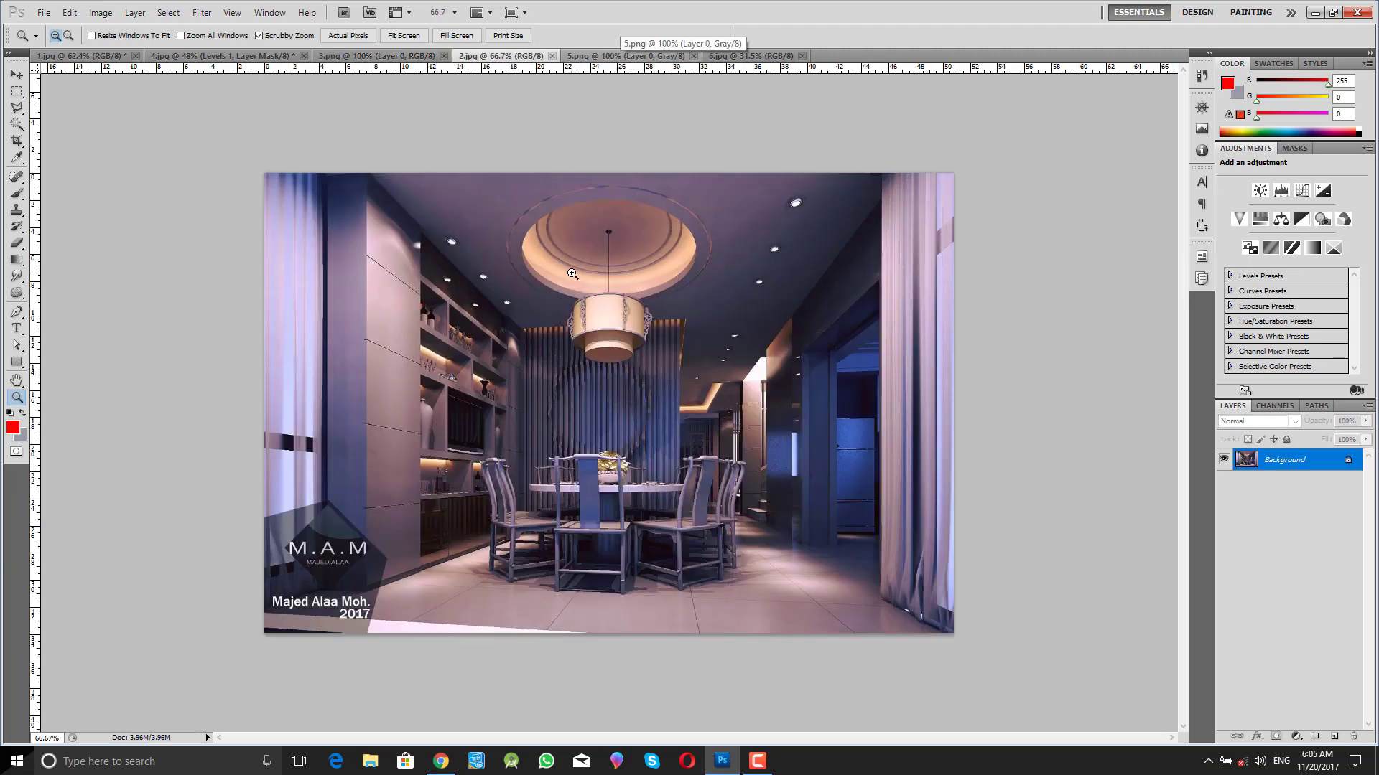
{"action": "left_click_drag", "start_coordinate": [575, 275], "coordinate": [590, 285]}
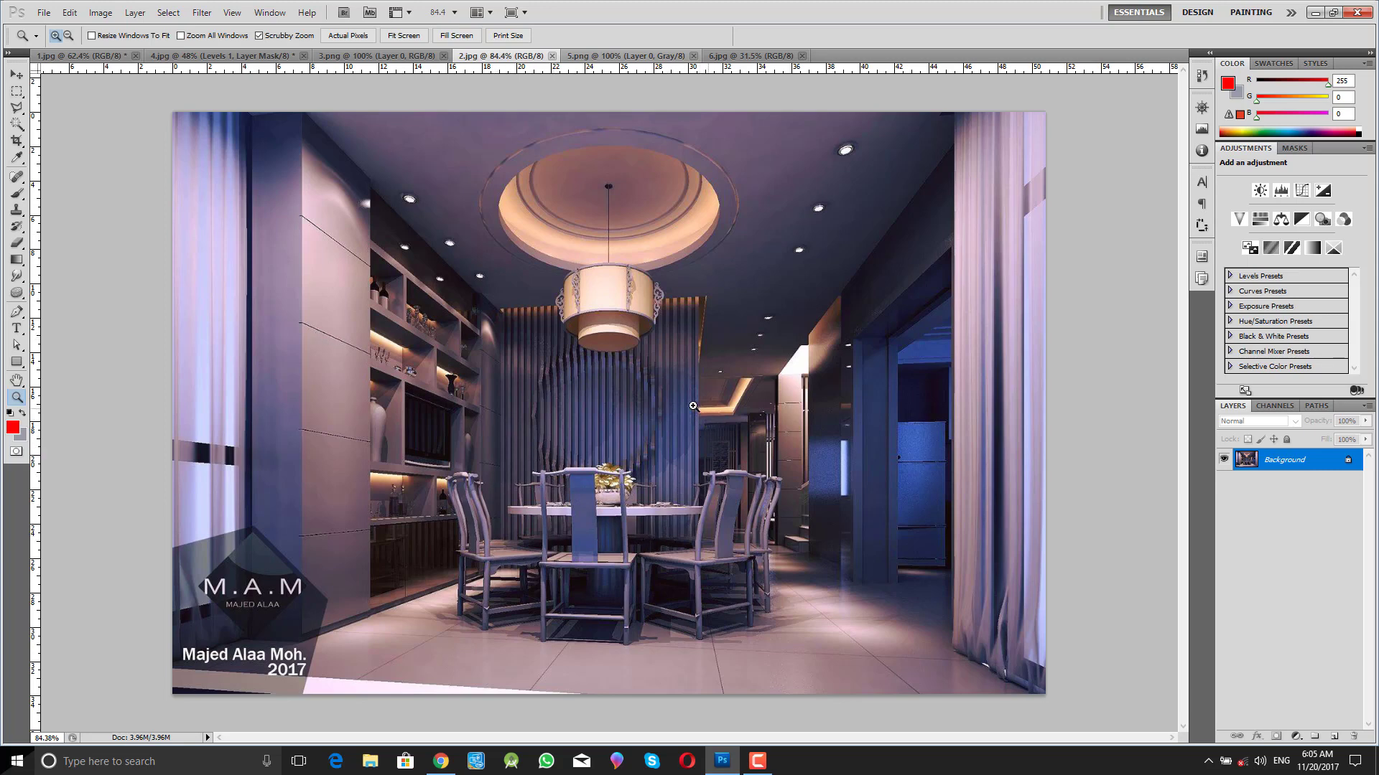
{"action": "left_click", "coordinate": [410, 57]}
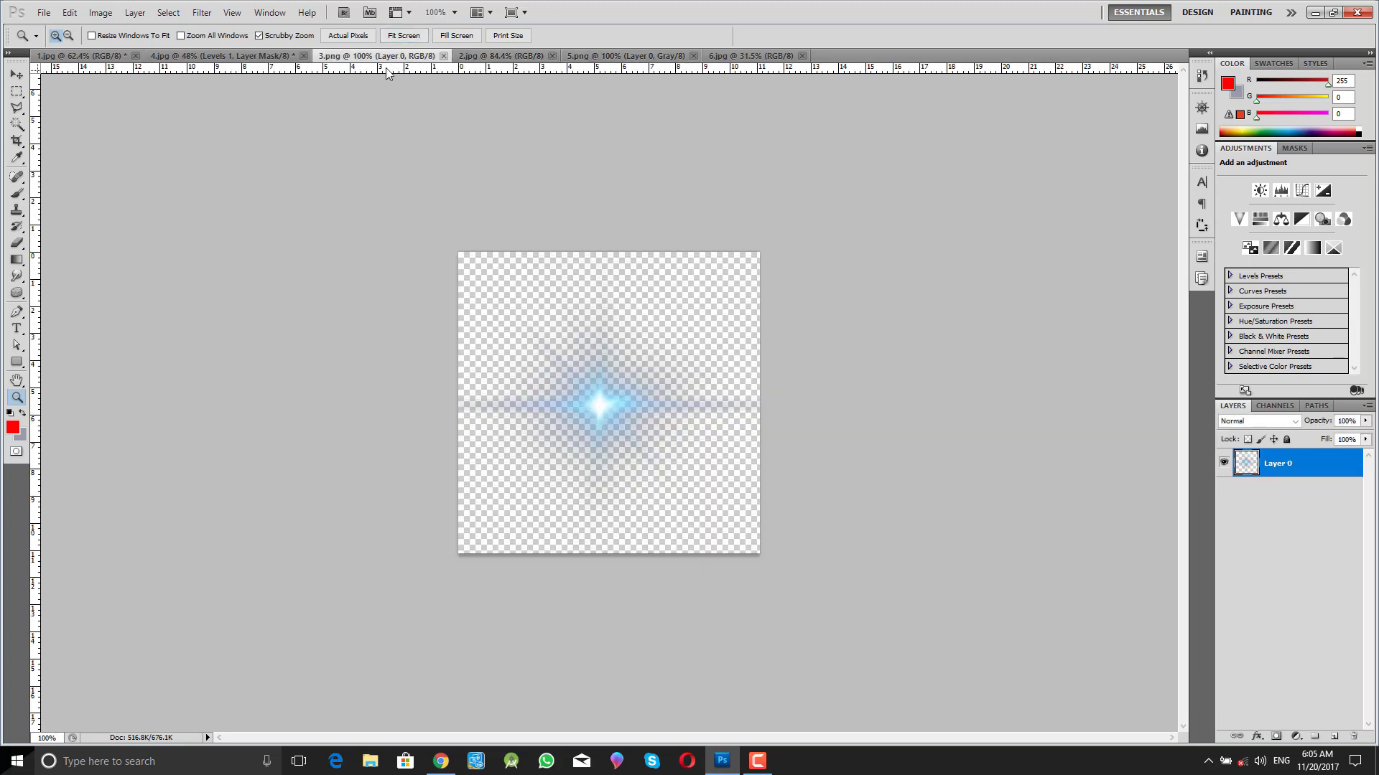
{"action": "key", "text": "v"}
{"action": "left_click_drag", "start_coordinate": [602, 406], "coordinate": [783, 274]}
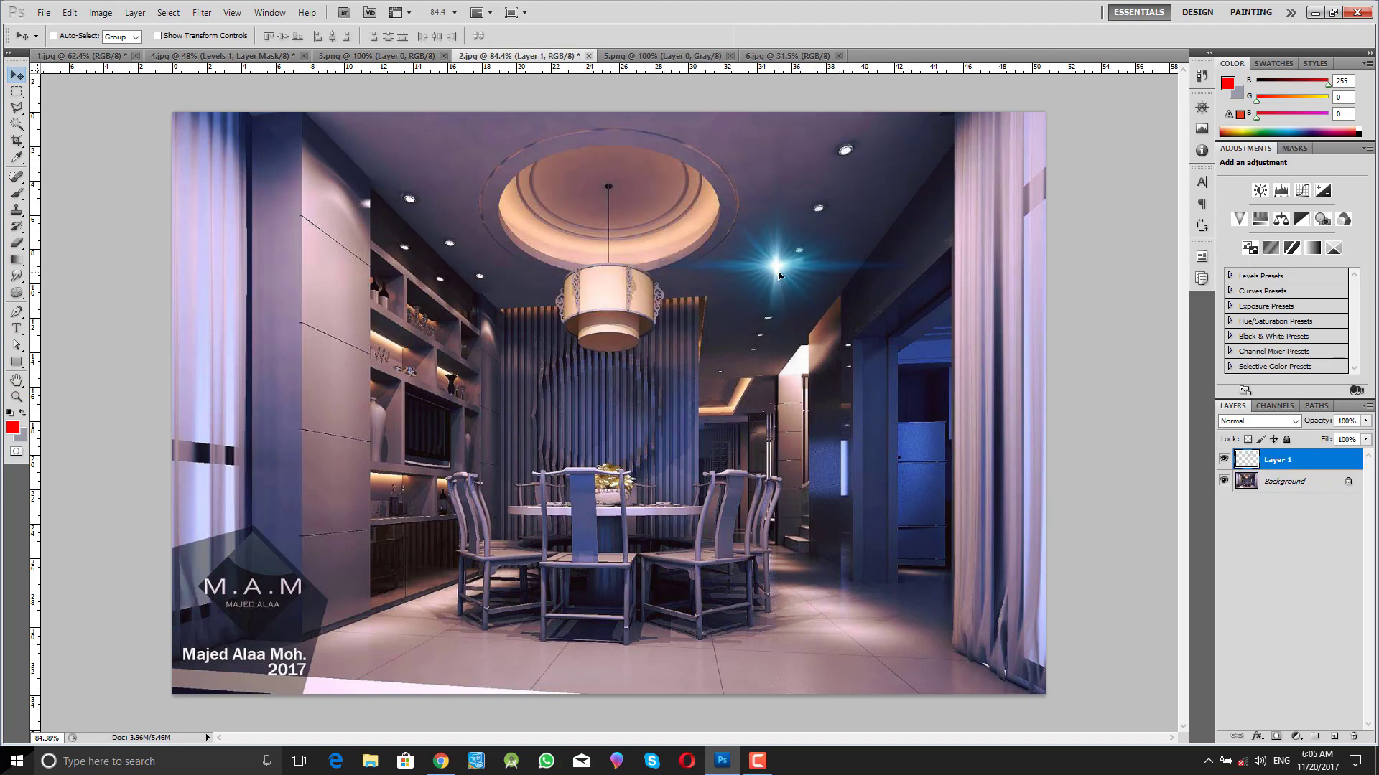
- Scale the flare to 25.26% and place it on the large ceiling spotlight nearest the right-hand curtain
{"action": "key", "text": "ctrl+t"}
{"action": "left_click_drag", "start_coordinate": [904, 146], "coordinate": [884, 123]}
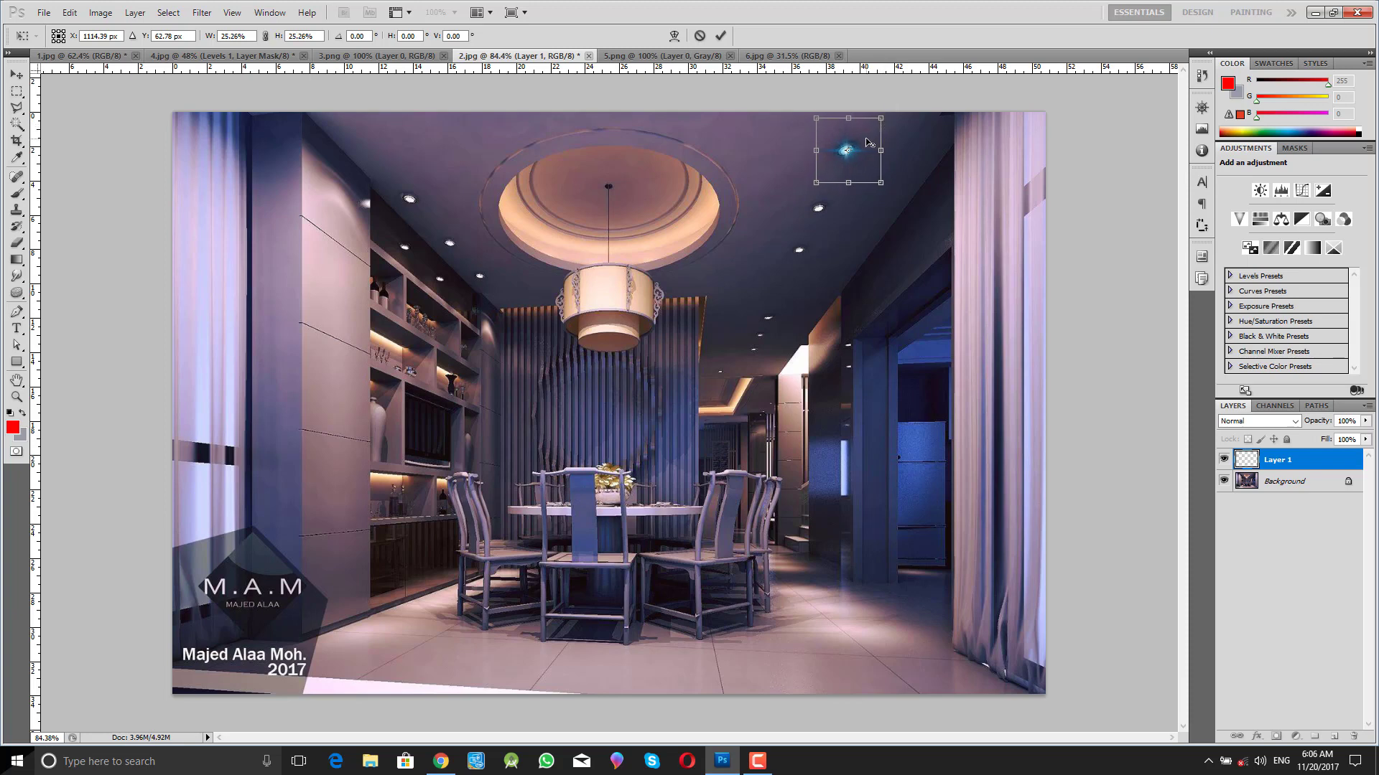
{"action": "key", "text": "Return"}
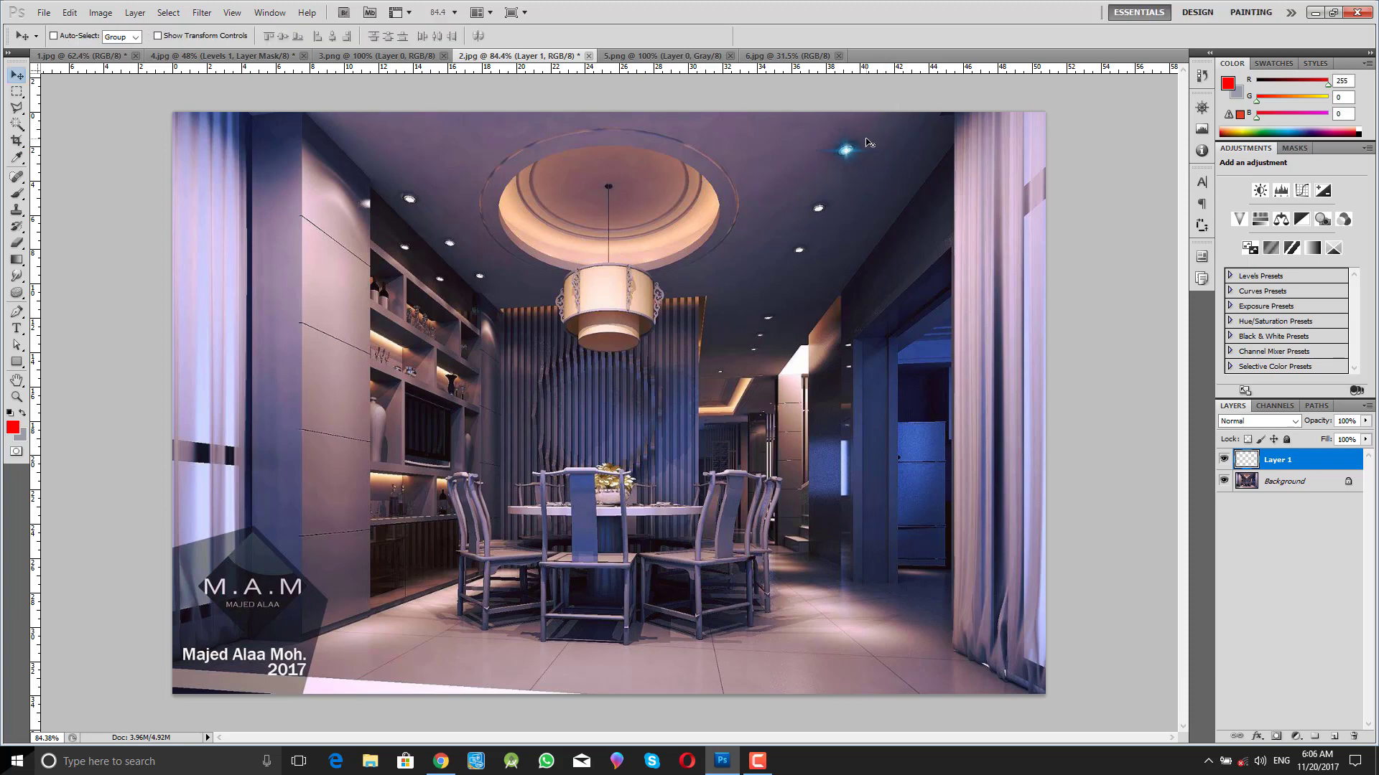
- Add a Color Overlay effect to the flare on Layer 1 using a pale warm yellow, RGB 255, 225, 168
{"action": "left_click", "coordinate": [1257, 739]}
{"action": "left_click", "coordinate": [1281, 681]}
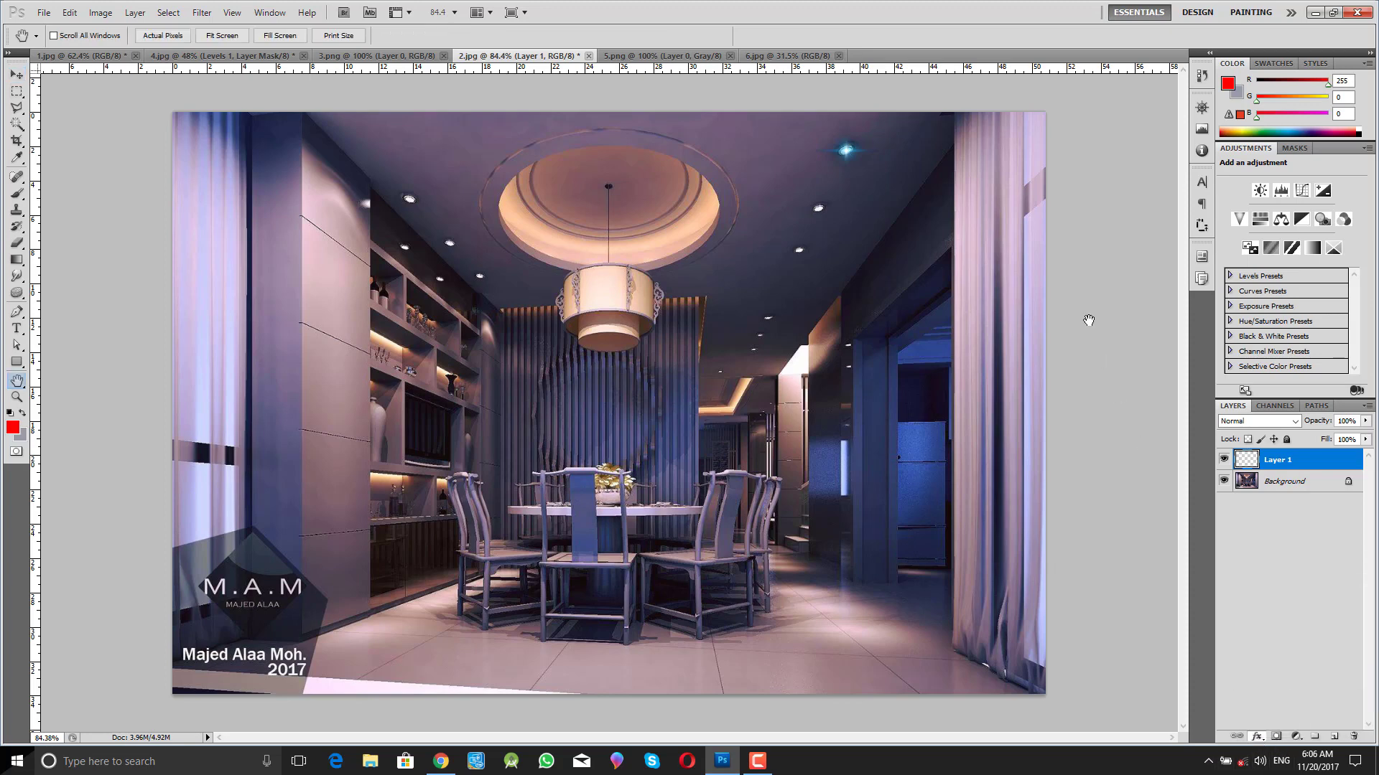
{"action": "left_click", "coordinate": [619, 293]}
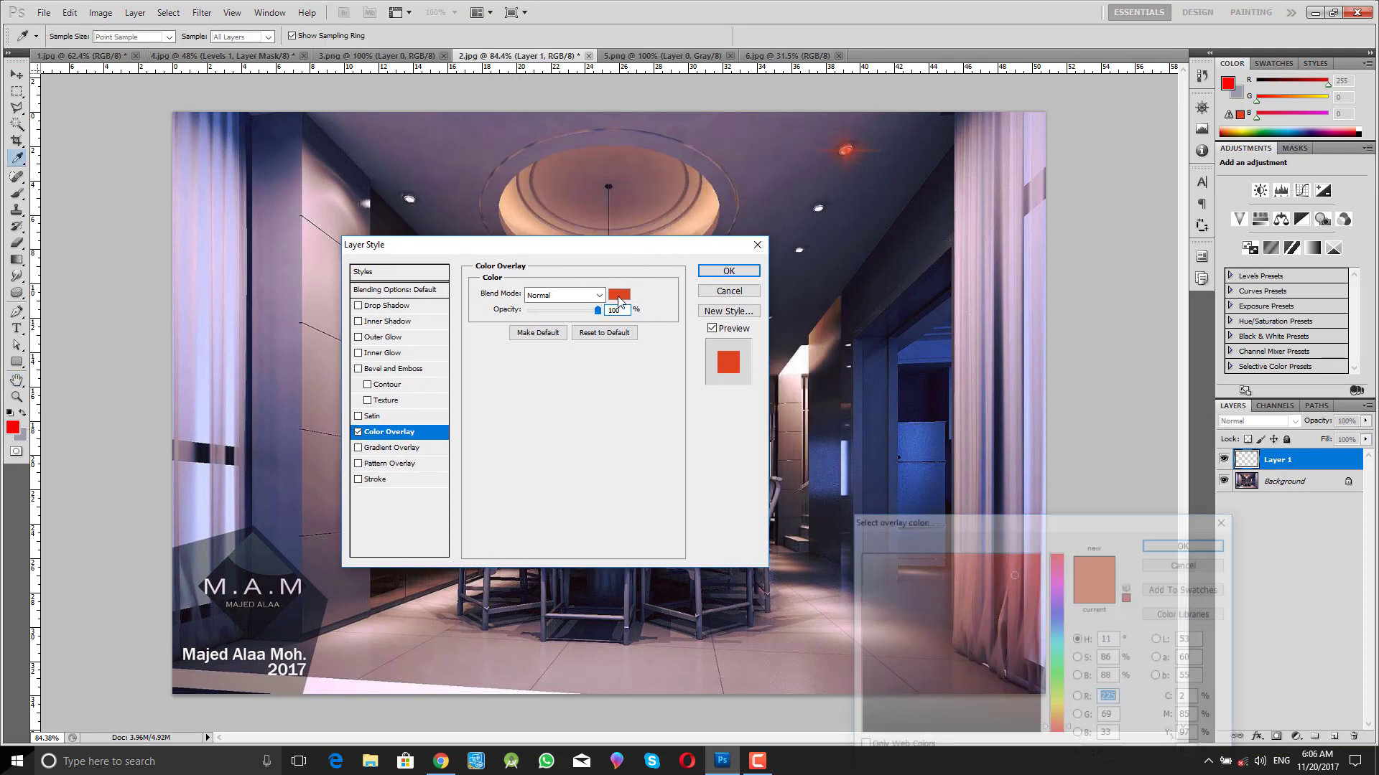
{"action": "left_click", "coordinate": [506, 207]}
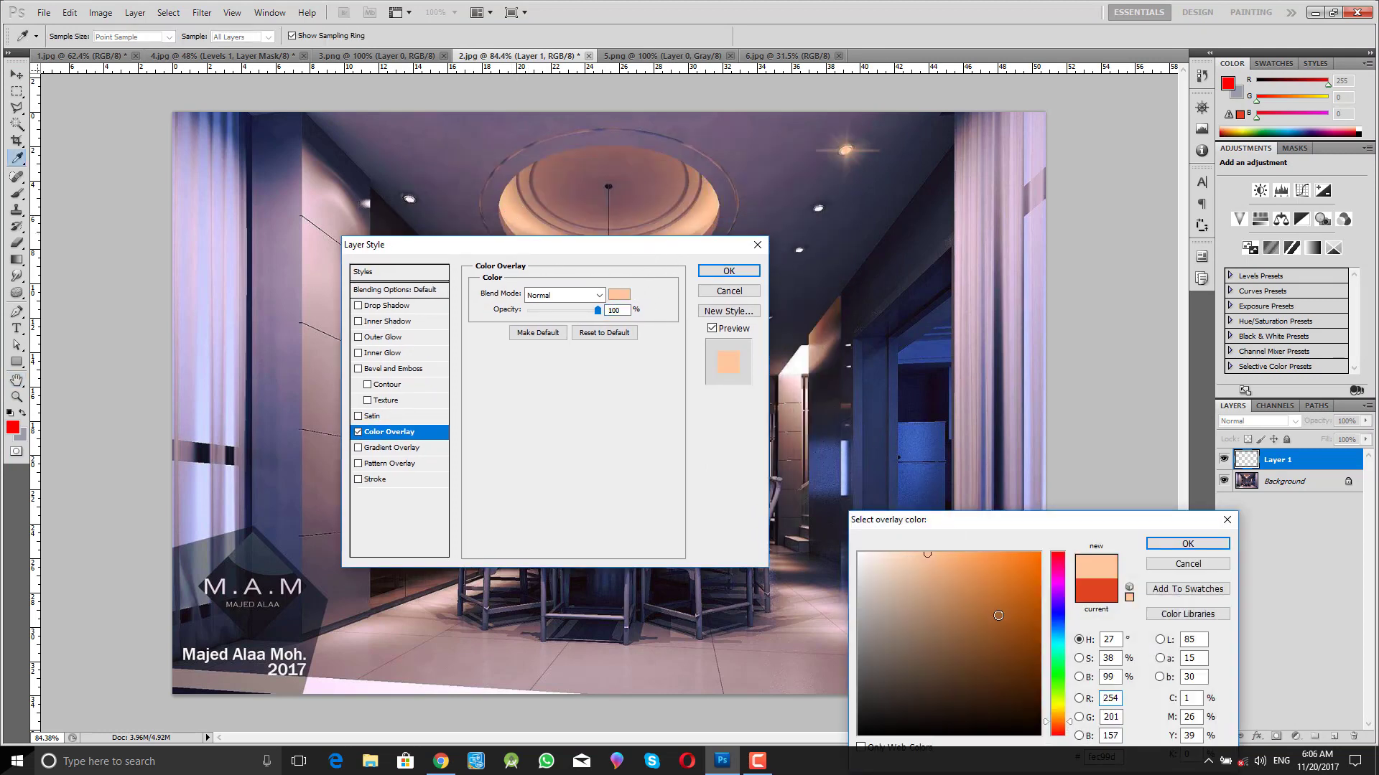
{"action": "left_click", "coordinate": [1057, 716]}
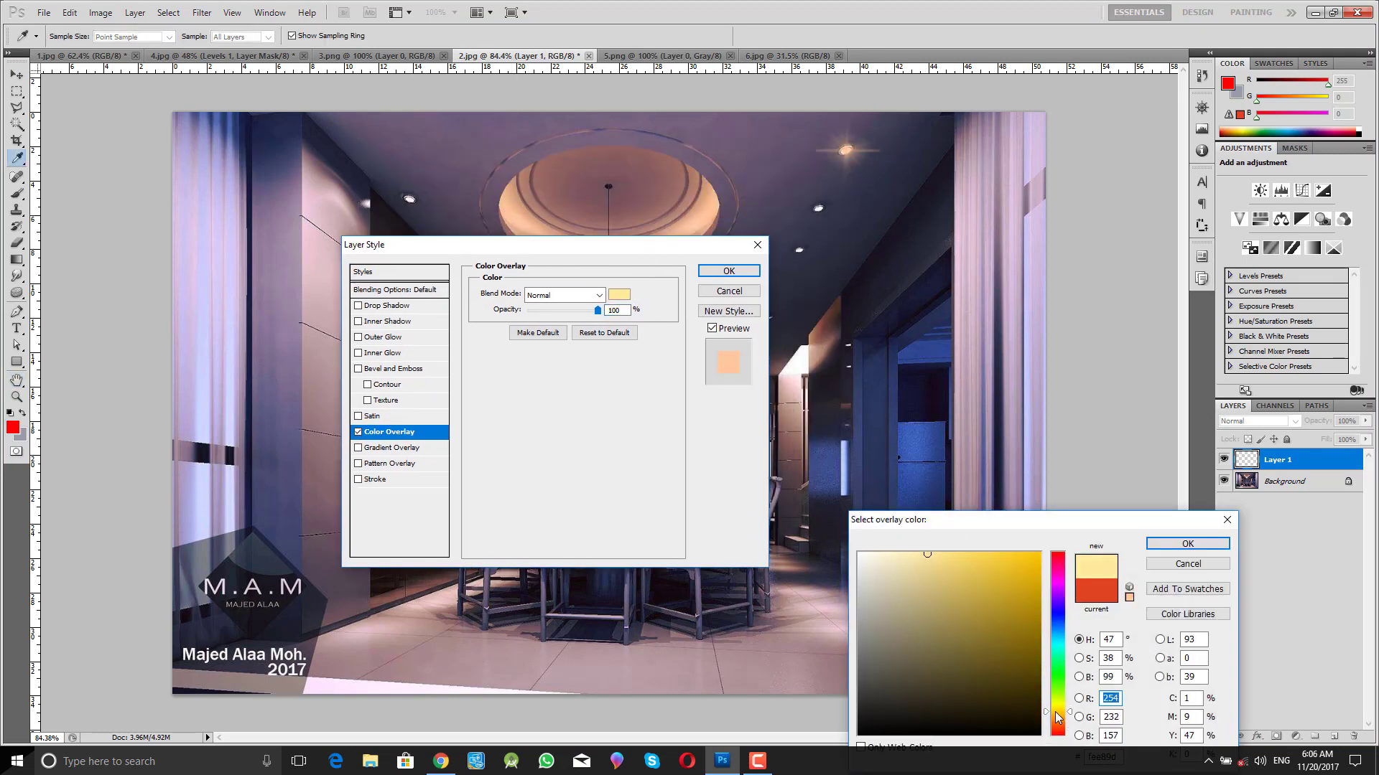
{"action": "mouse_move", "coordinate": [1037, 563]}
{"action": "left_mouse_down"}
{"action": "mouse_move", "coordinate": [1045, 517]}
{"action": "mouse_move", "coordinate": [982, 552]}
{"action": "mouse_move", "coordinate": [950, 524]}
{"action": "mouse_move", "coordinate": [936, 570]}
{"action": "mouse_move", "coordinate": [920, 529]}
{"action": "left_mouse_up"}
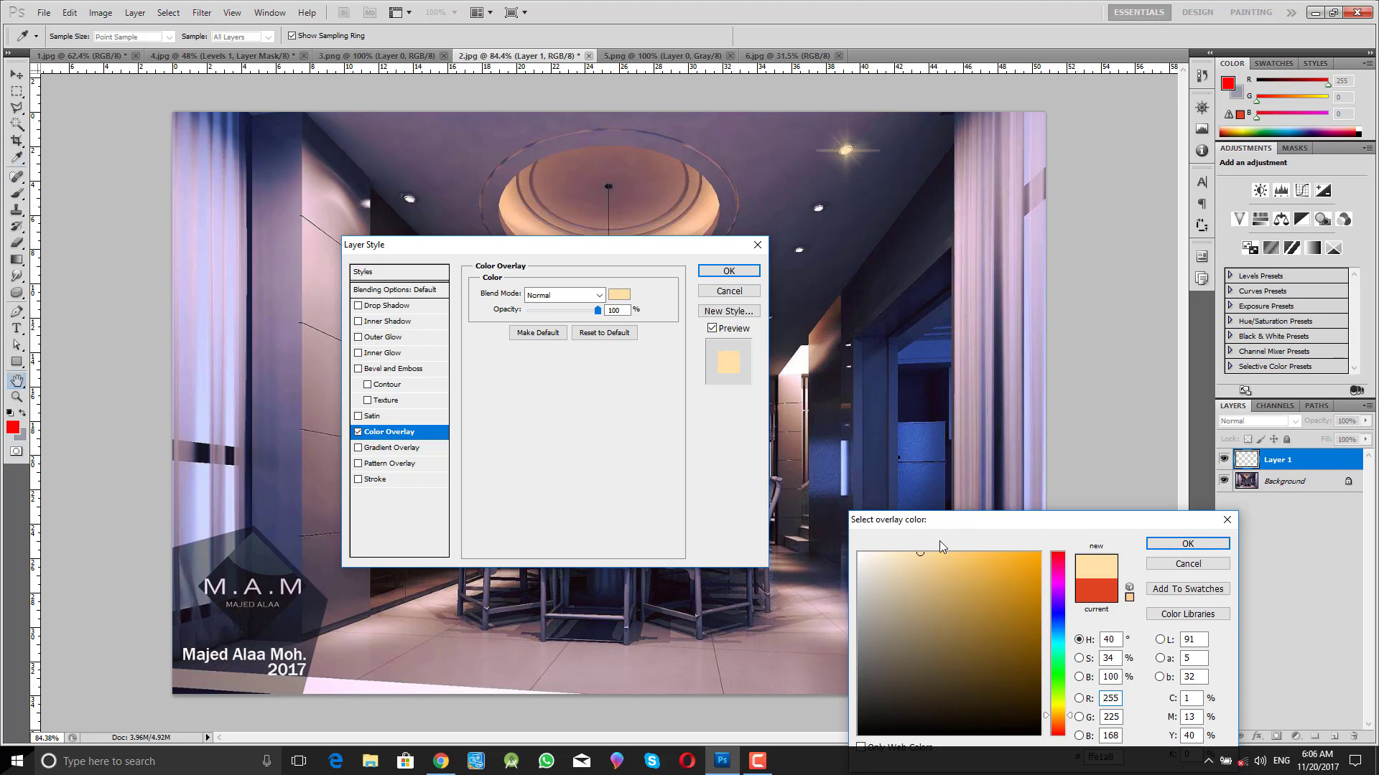
{"action": "key", "text": "Return"}
{"action": "key", "text": "Return"}
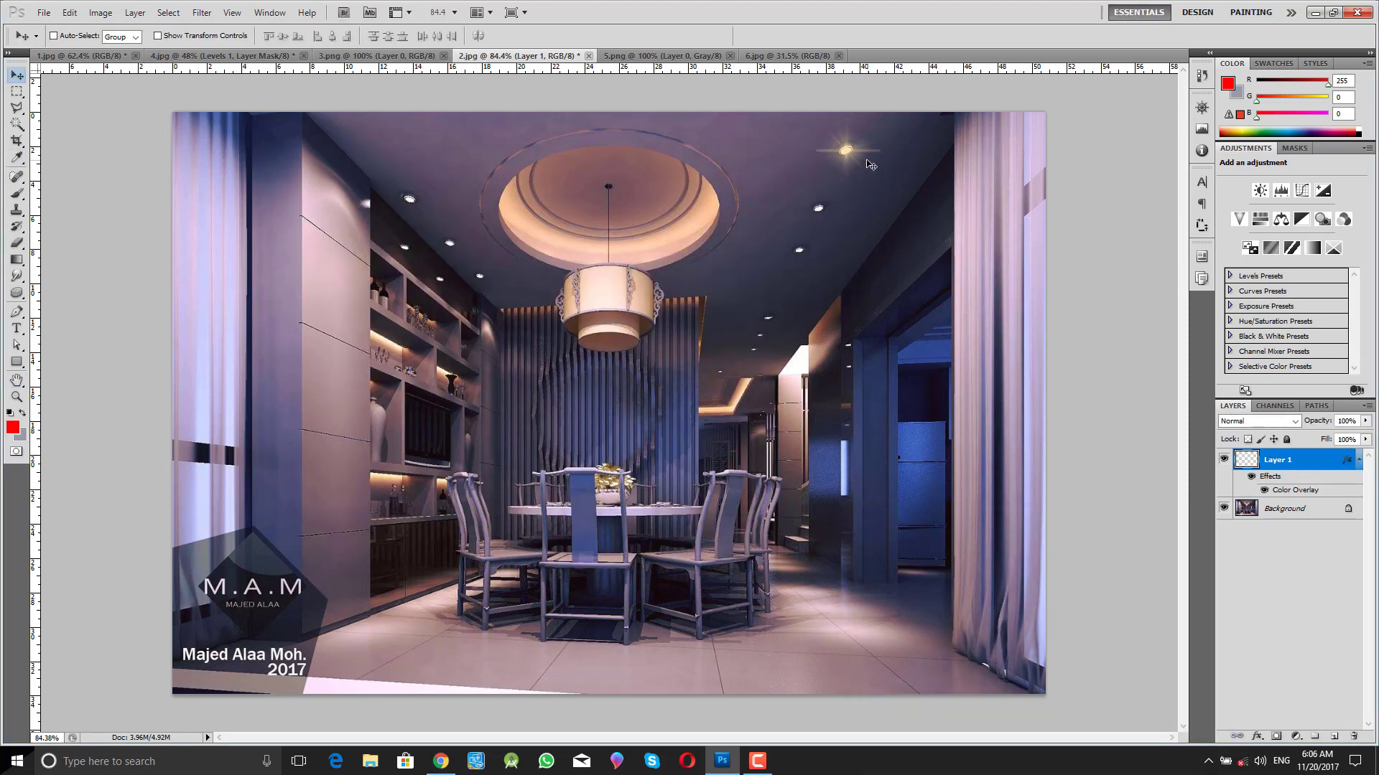
{"action": "key", "text": "ctrl+j"}
{"action": "mouse_move", "coordinate": [846, 163]}
{"action": "left_mouse_down"}
{"action": "mouse_move", "coordinate": [840, 186]}
{"action": "mouse_move", "coordinate": [839, 165]}
{"action": "mouse_move", "coordinate": [852, 165]}
{"action": "left_mouse_up"}
{"action": "key", "text": "Delete"}
- Duplicate the yellow flare layer and place the copy on the distant ceiling light above the recessed cove lighting
{"action": "key", "text": "ctrl+j"}
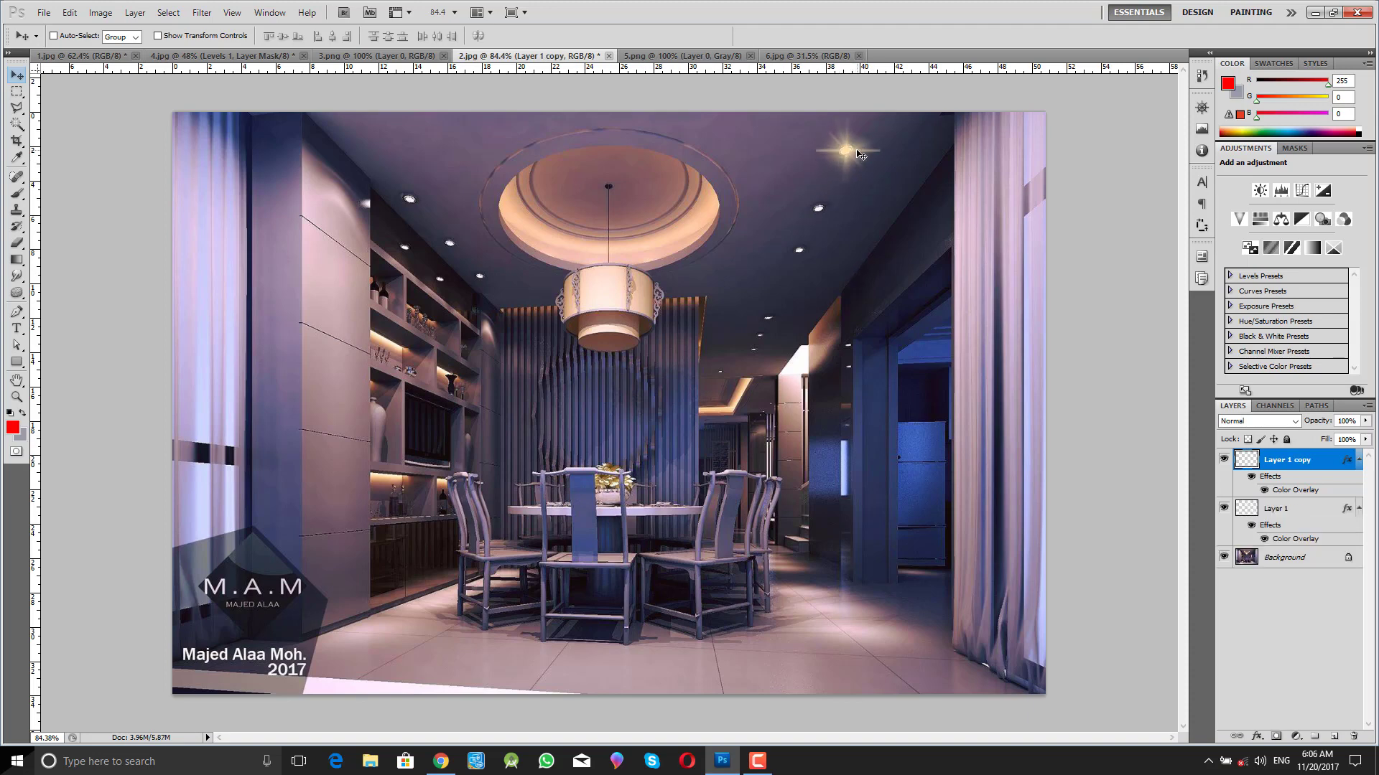
{"action": "left_click_drag", "start_coordinate": [860, 155], "coordinate": [829, 462]}
{"action": "key", "text": "z"}
{"action": "key", "text": "v"}
{"action": "mouse_move", "coordinate": [786, 316]}
{"action": "left_mouse_down"}
{"action": "mouse_move", "coordinate": [799, 618]}
{"action": "mouse_move", "coordinate": [761, 319]}
{"action": "mouse_move", "coordinate": [787, 321]}
{"action": "left_mouse_up"}
- Scale the duplicated flare down to suit the small distant ceiling light
{"action": "key", "text": "ctrl+t"}
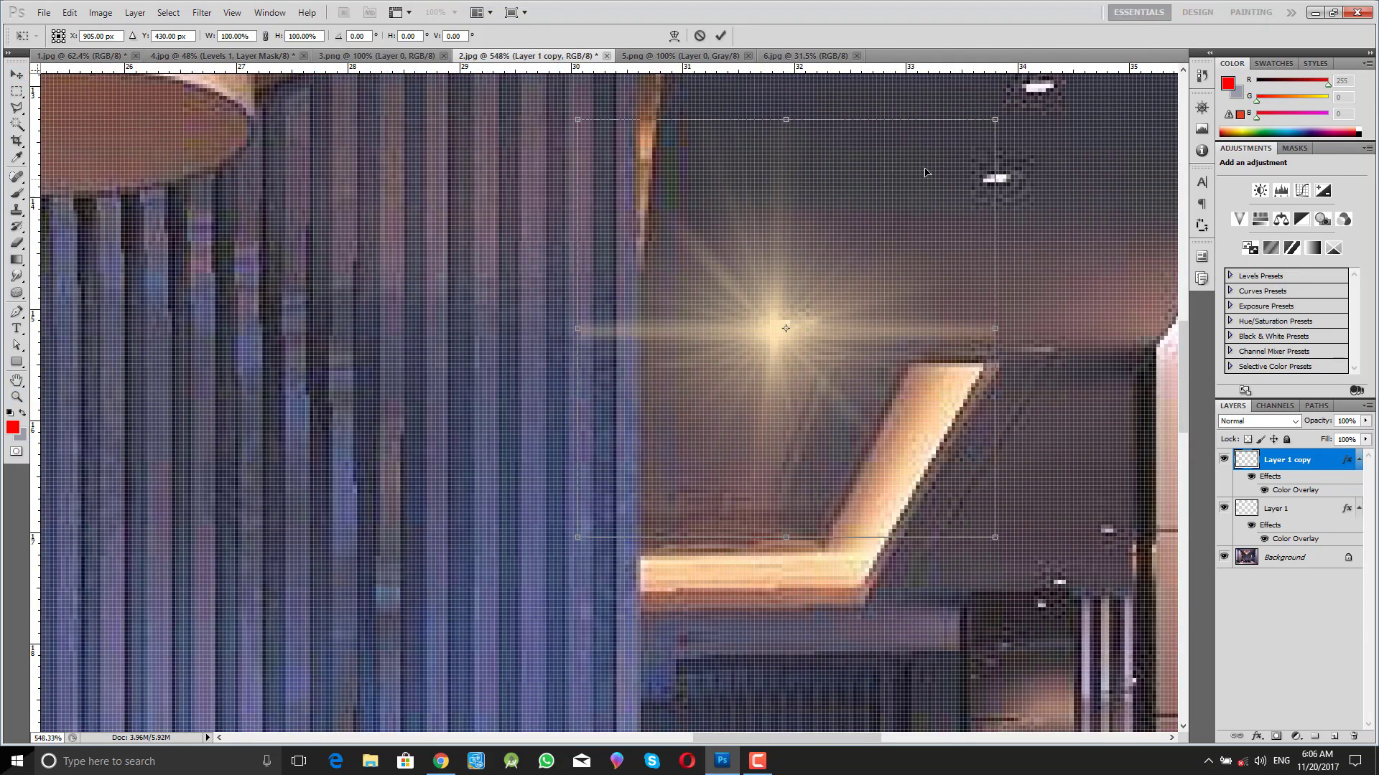
{"action": "left_click_drag", "start_coordinate": [1001, 122], "coordinate": [868, 289]}
{"action": "key", "text": "Return"}
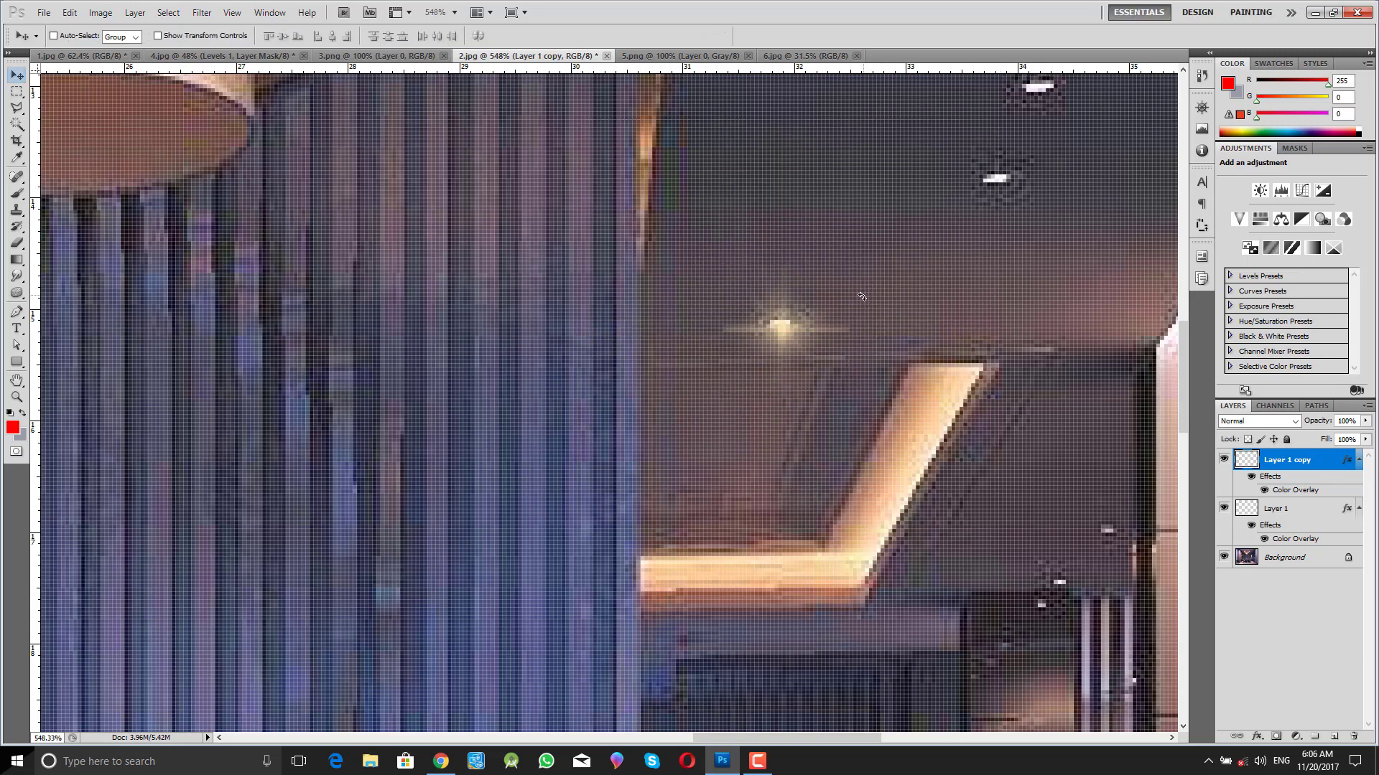
{"action": "key", "text": "z"}
{"action": "left_click_drag", "start_coordinate": [680, 352], "coordinate": [577, 399]}
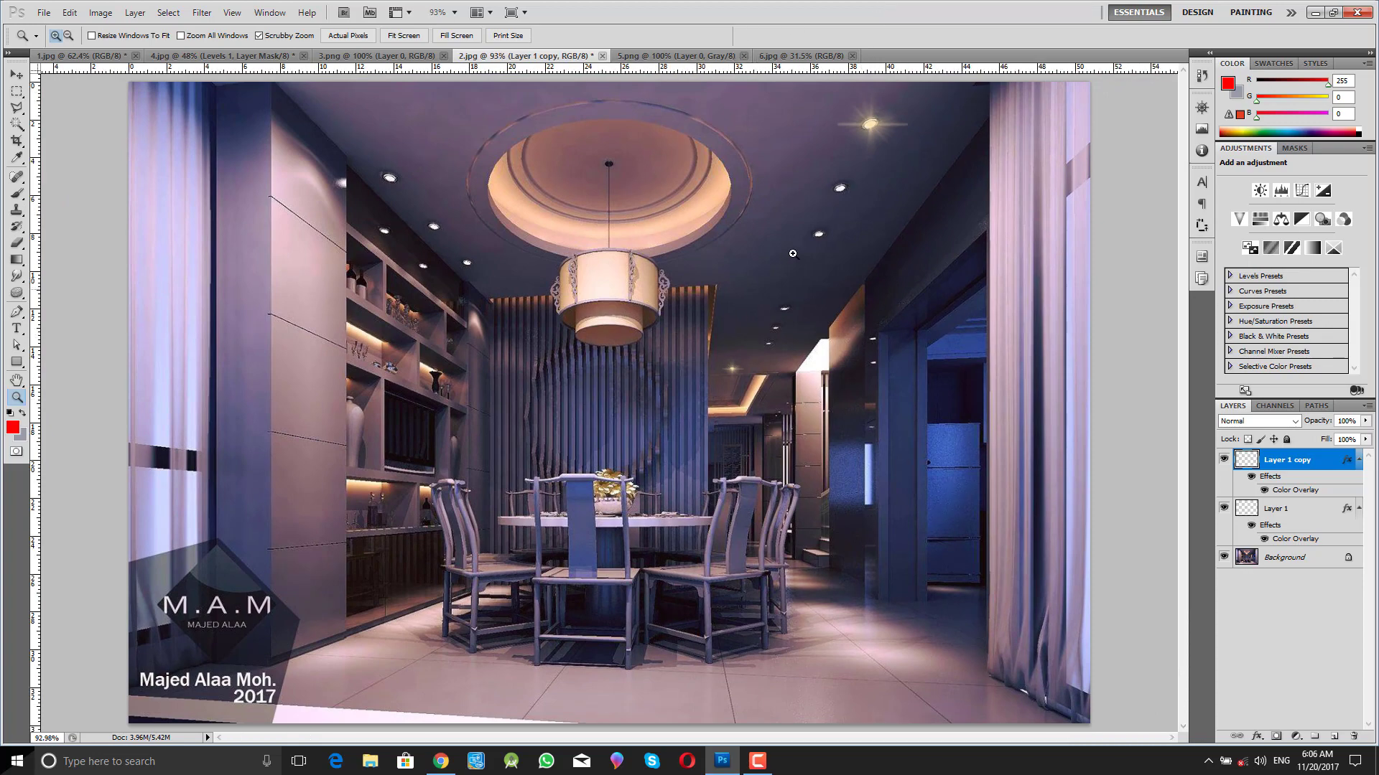
{"action": "left_click_drag", "start_coordinate": [725, 250], "coordinate": [712, 266]}
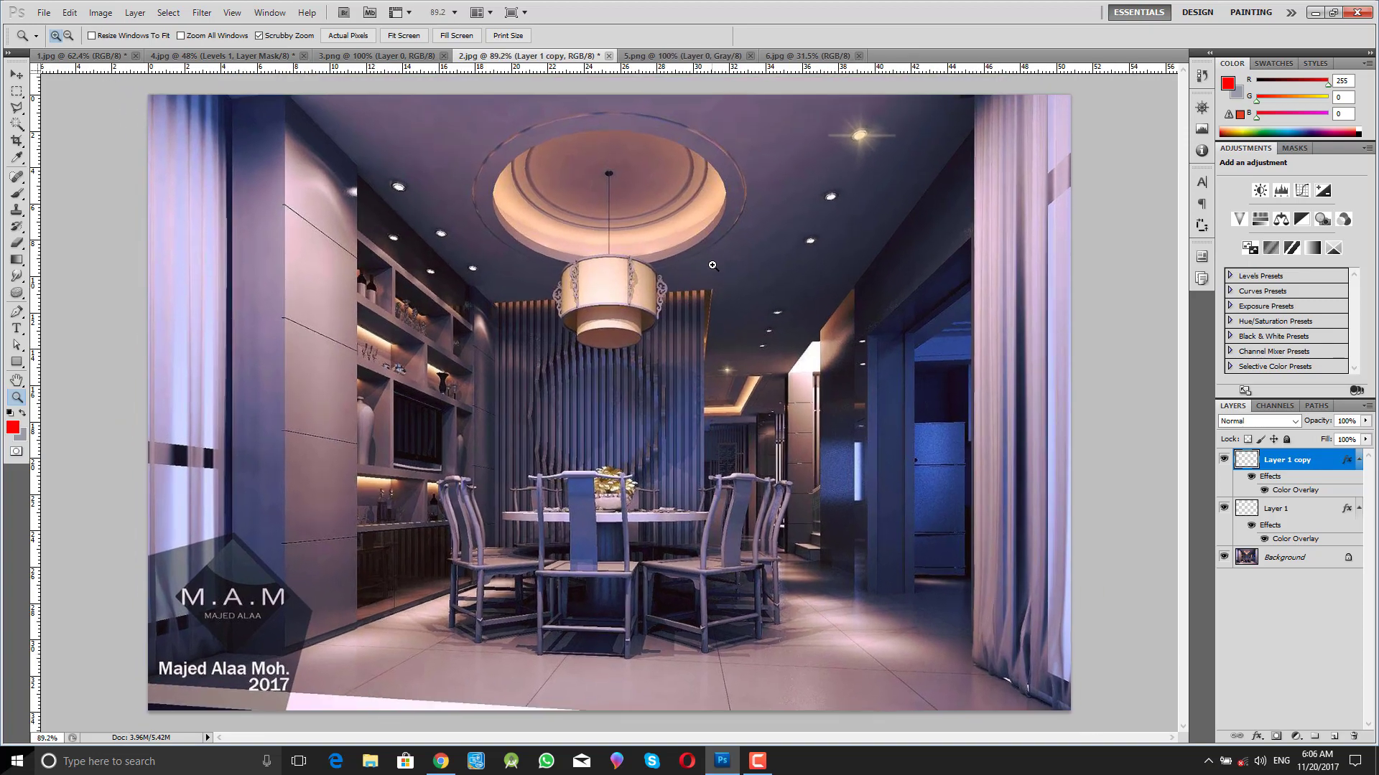
- Look through images 5.png and 6.jpg and return to the house image 1.jpg
{"action": "left_click", "coordinate": [652, 57]}
{"action": "left_click", "coordinate": [809, 57]}
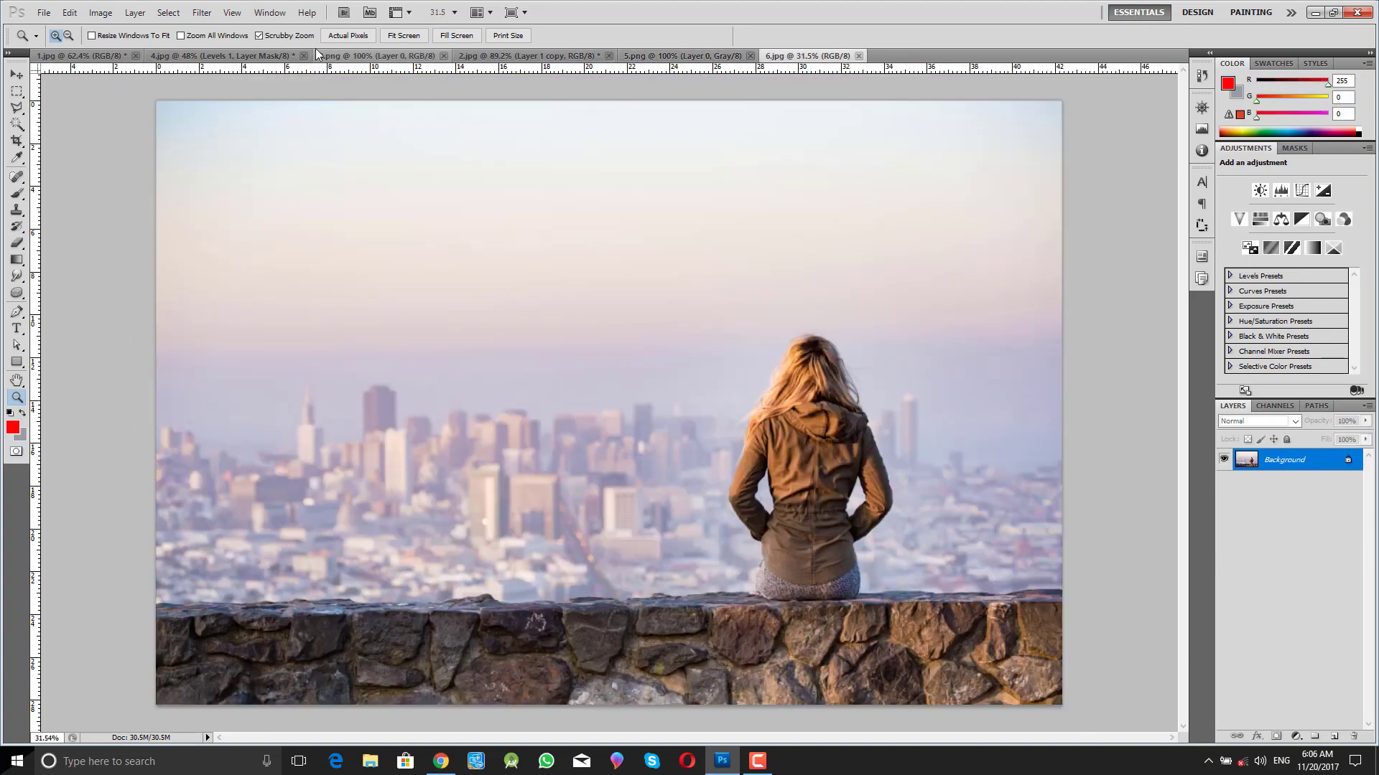
{"action": "left_click", "coordinate": [101, 56]}
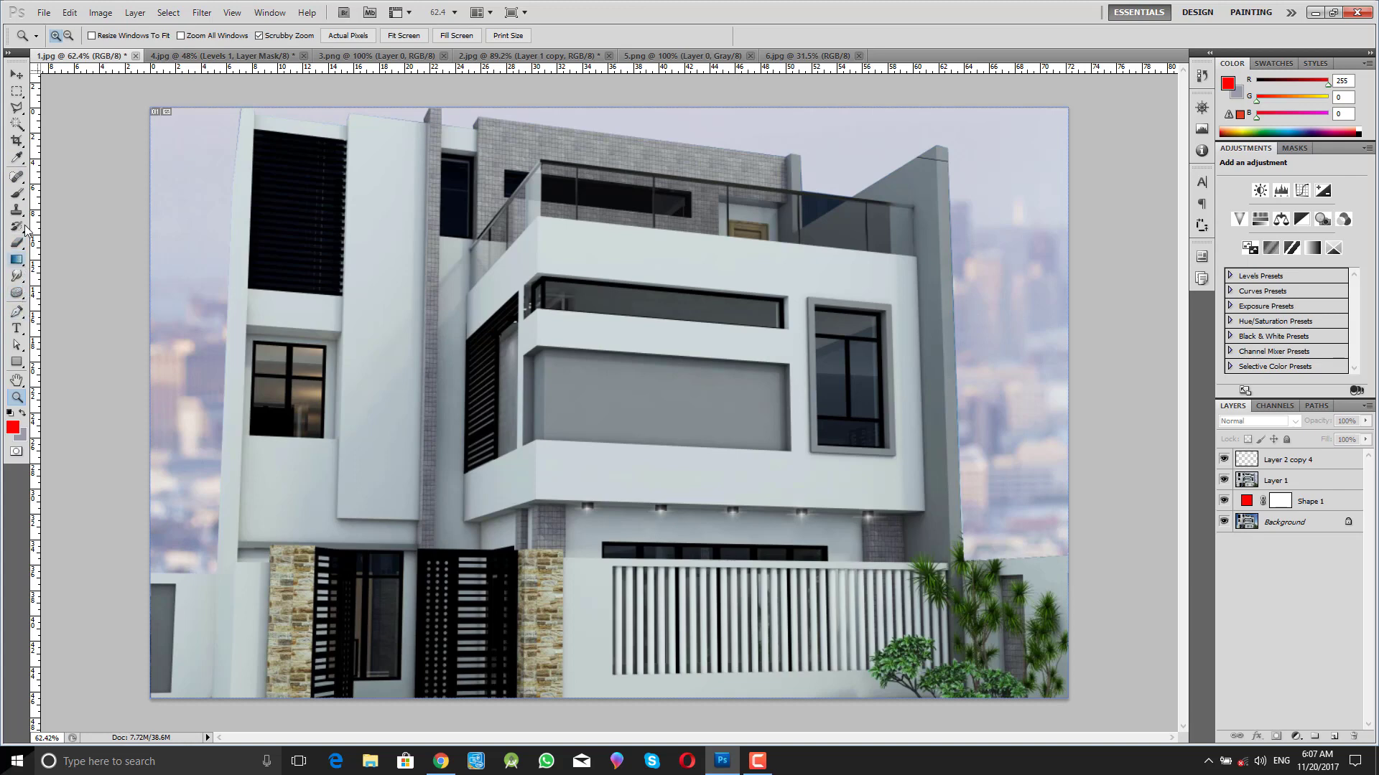
- Try the Content-Aware Spot Healing Brush on Layer 1 across the dark louvered panel and adjoining white wall, and undo the stroke
{"action": "left_click", "coordinate": [16, 177]}
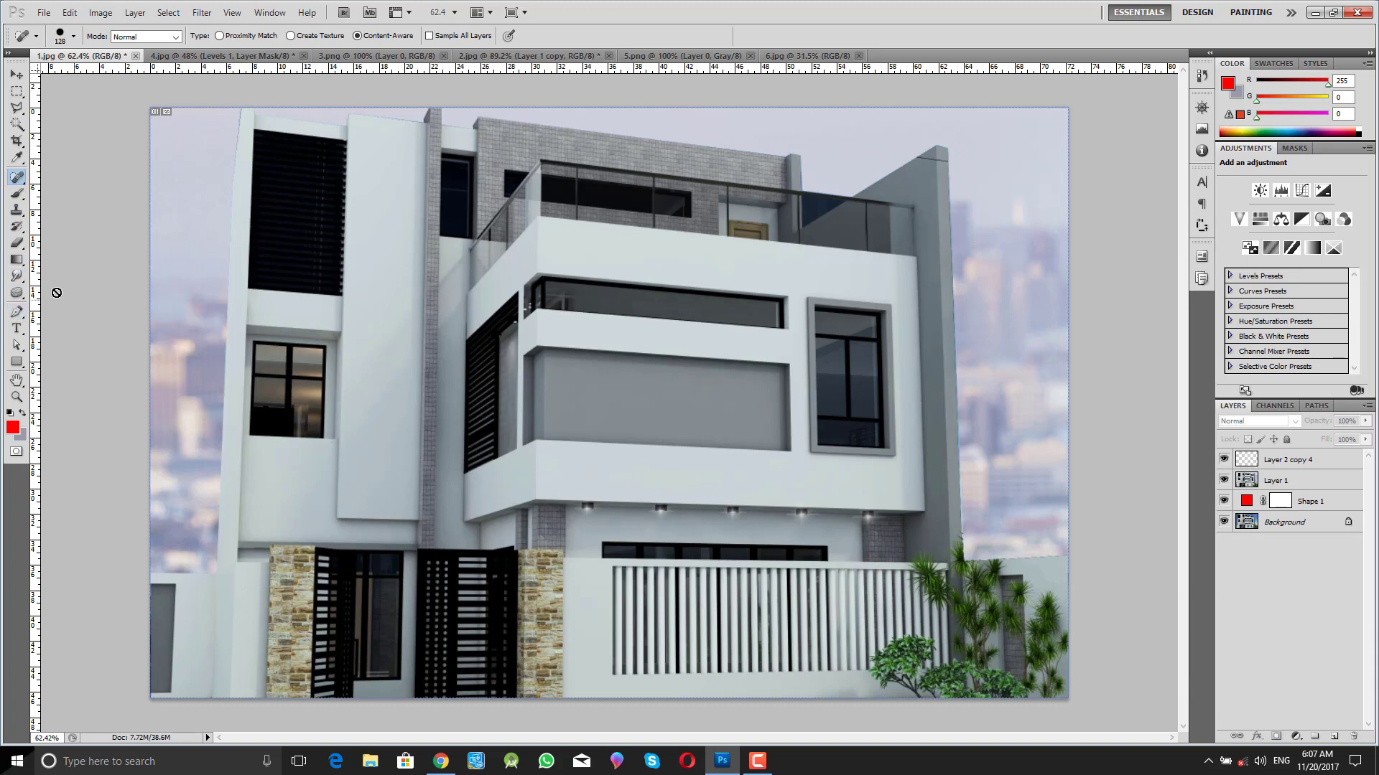
{"action": "left_click", "coordinate": [24, 183]}
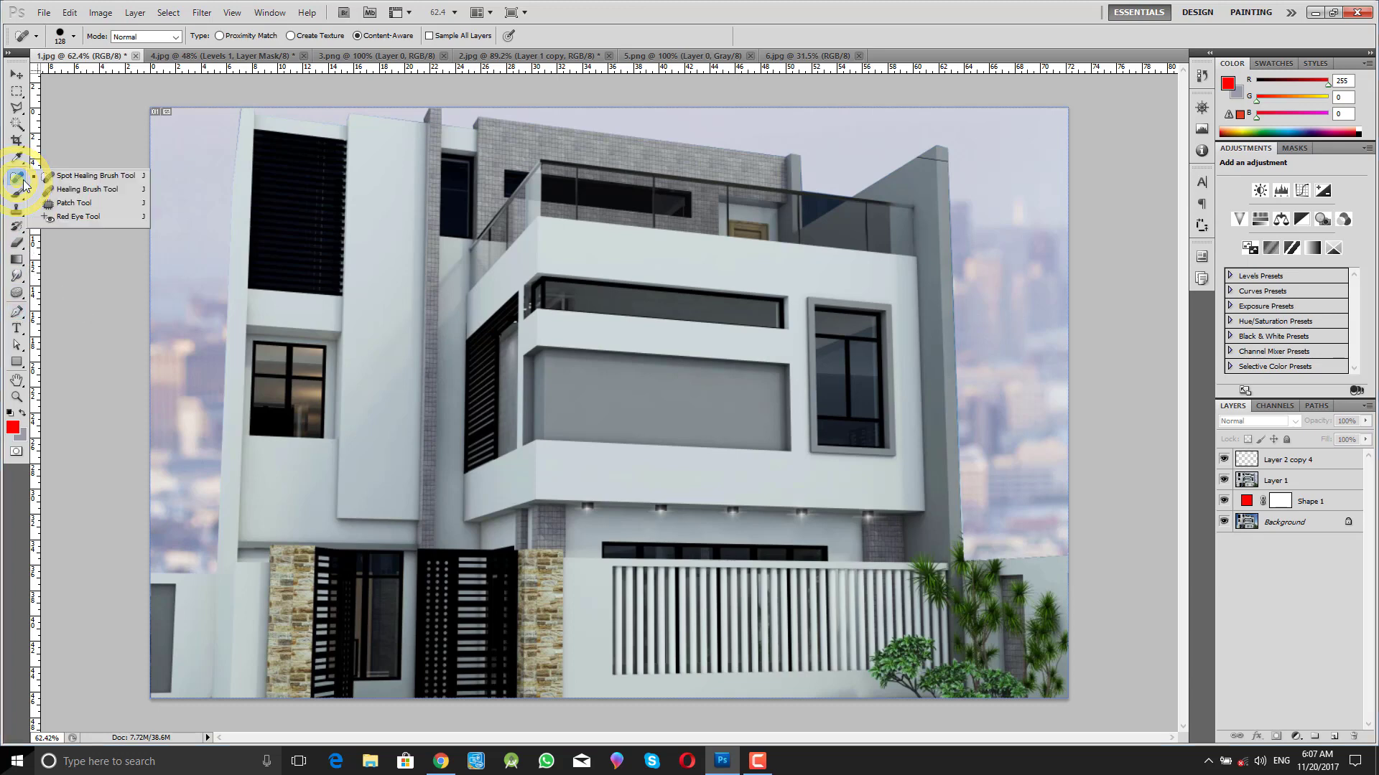
{"action": "left_click", "coordinate": [112, 179]}
{"action": "left_click", "coordinate": [1302, 485]}
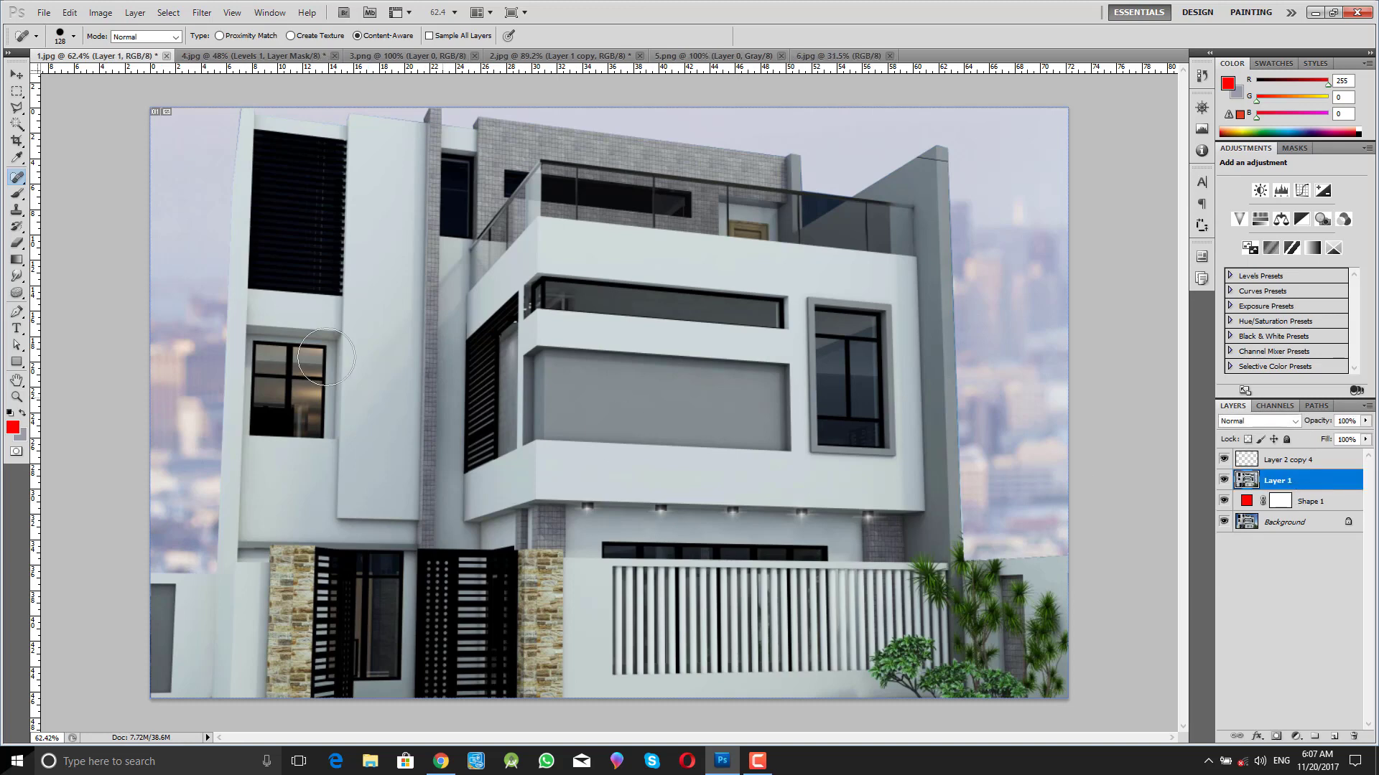
{"action": "mouse_move", "coordinate": [374, 301]}
{"action": "left_mouse_down"}
{"action": "mouse_move", "coordinate": [291, 292]}
{"action": "mouse_move", "coordinate": [343, 267]}
{"action": "mouse_move", "coordinate": [329, 328]}
{"action": "mouse_move", "coordinate": [371, 271]}
{"action": "mouse_move", "coordinate": [360, 332]}
{"action": "mouse_move", "coordinate": [291, 261]}
{"action": "mouse_move", "coordinate": [371, 229]}
{"action": "mouse_move", "coordinate": [381, 332]}
{"action": "mouse_move", "coordinate": [263, 282]}
{"action": "mouse_move", "coordinate": [328, 212]}
{"action": "mouse_move", "coordinate": [408, 290]}
{"action": "mouse_move", "coordinate": [304, 322]}
{"action": "mouse_move", "coordinate": [305, 252]}
{"action": "mouse_move", "coordinate": [338, 282]}
{"action": "left_mouse_up"}
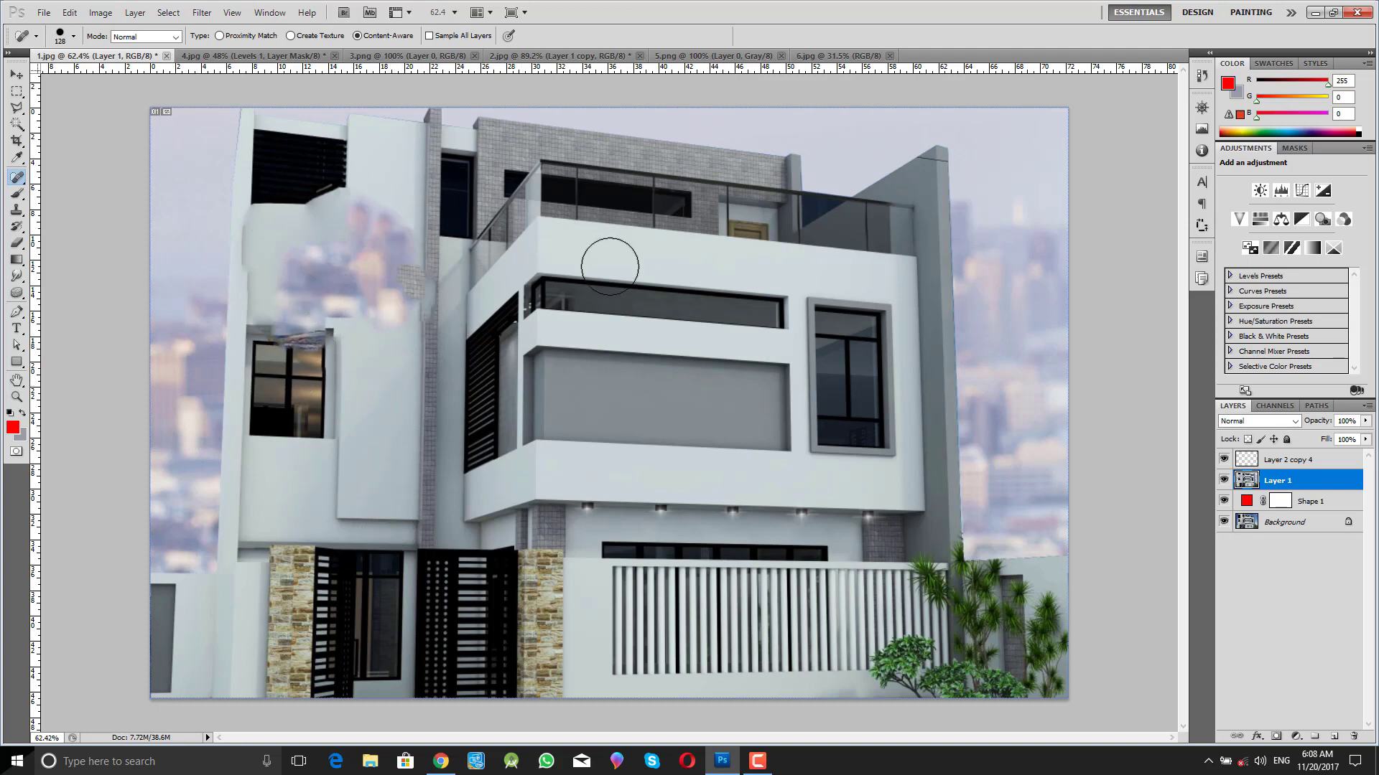
{"action": "key", "text": "ctrl+z"}
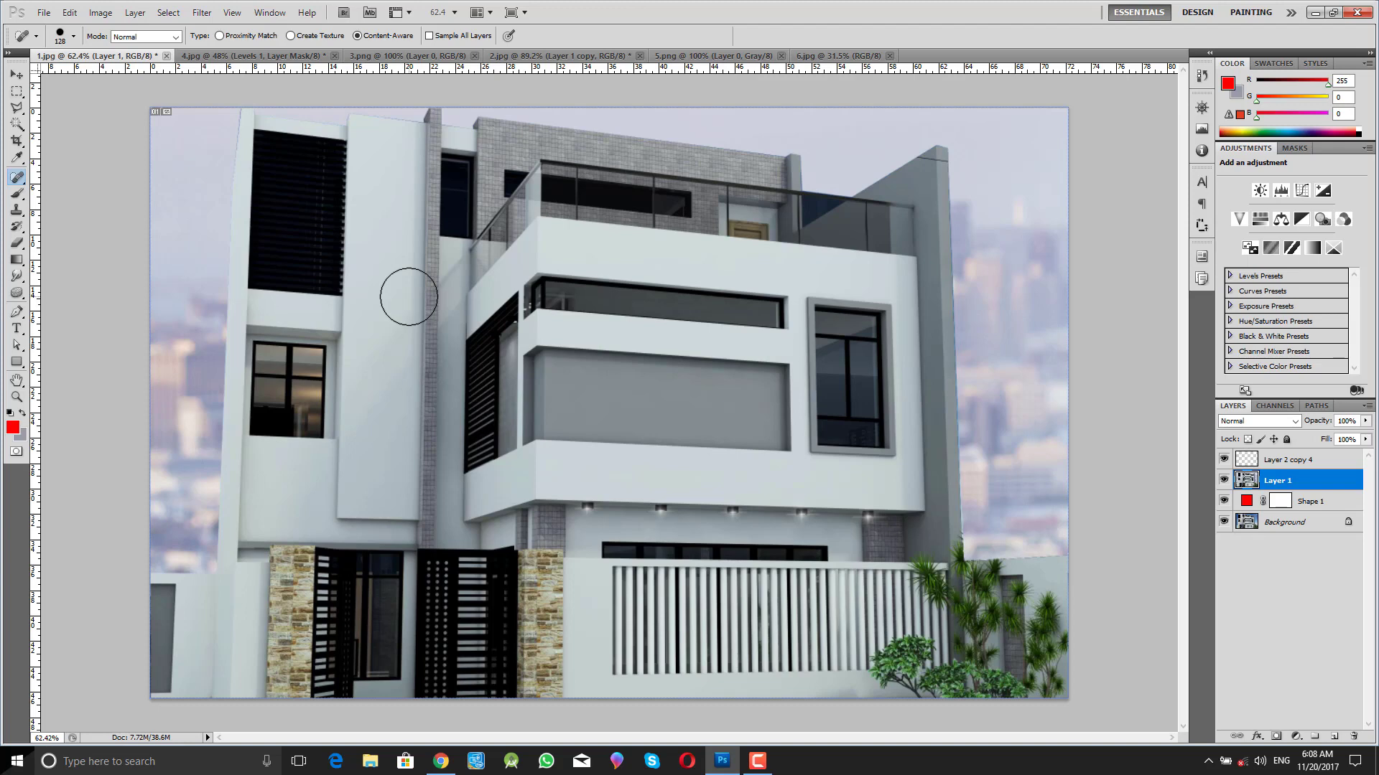
- Choose the Patch Tool, switch to the Healing Brush Tool and try it on the dark louvered panel
{"action": "left_click", "coordinate": [19, 176]}
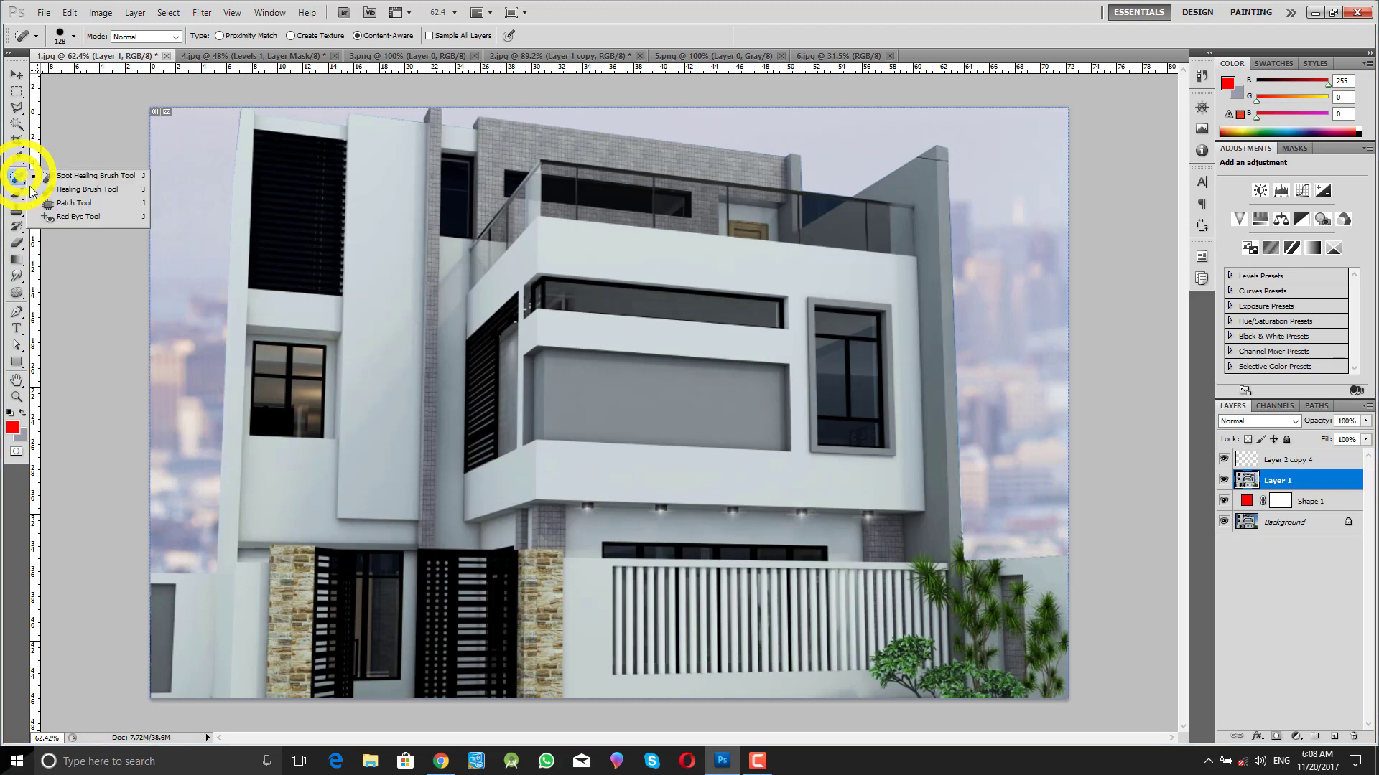
{"action": "left_click", "coordinate": [72, 202]}
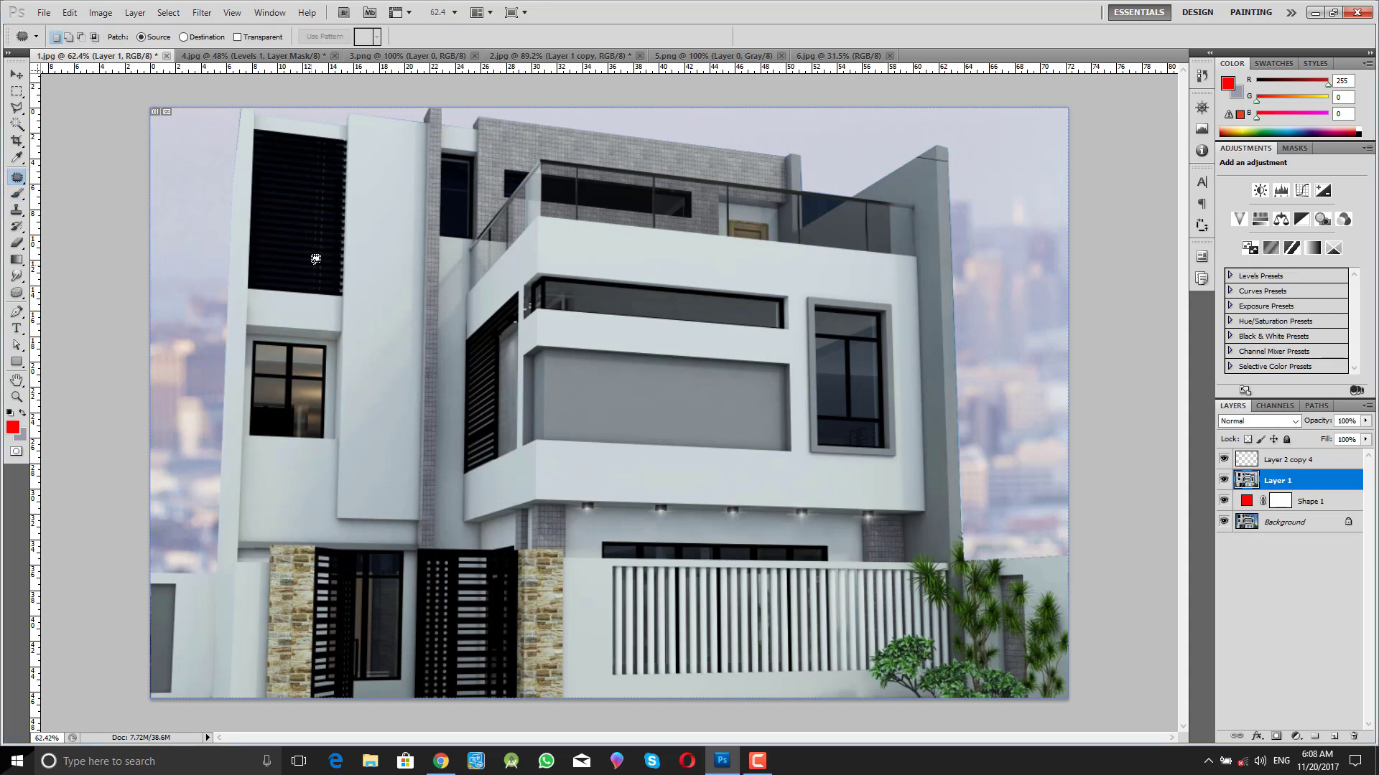
{"action": "right_click", "coordinate": [16, 178]}
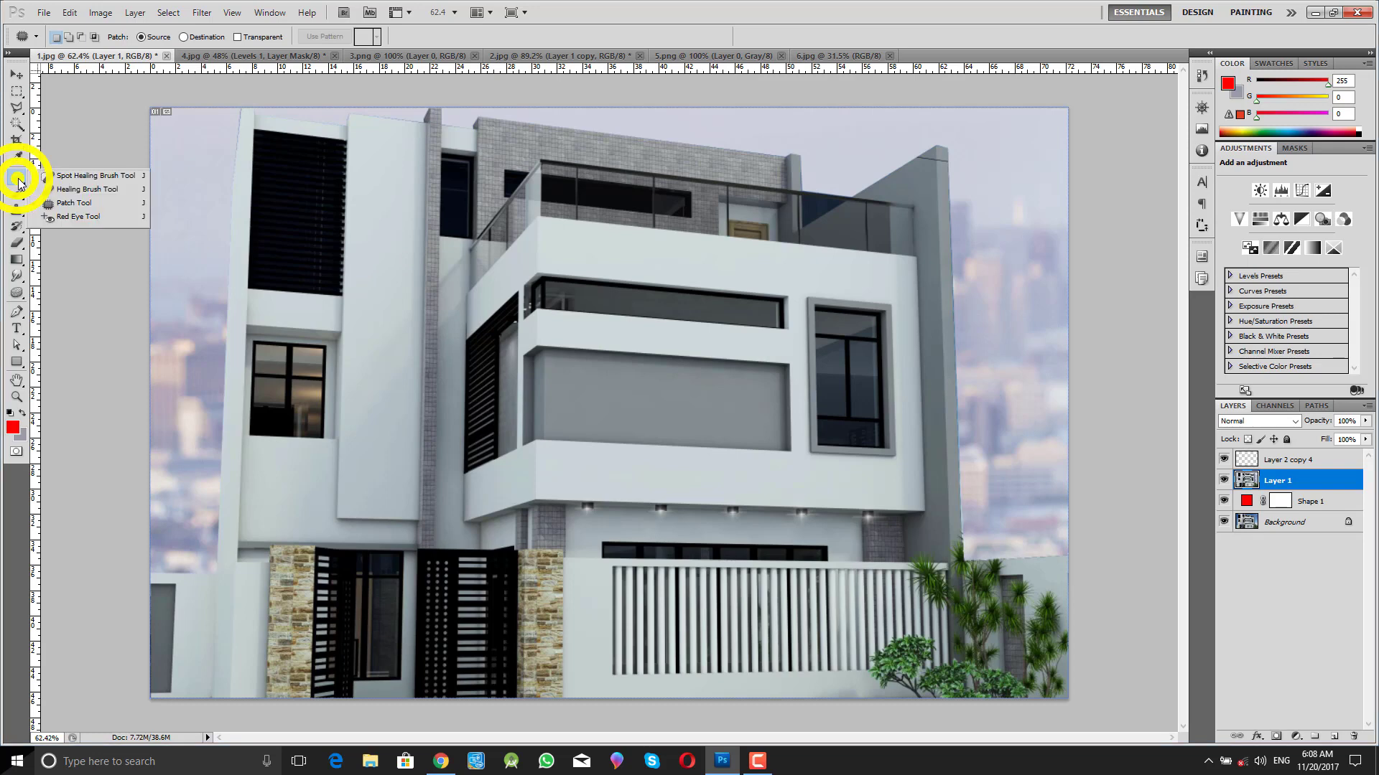
{"action": "left_click", "coordinate": [93, 192]}
{"action": "left_click", "coordinate": [321, 257]}
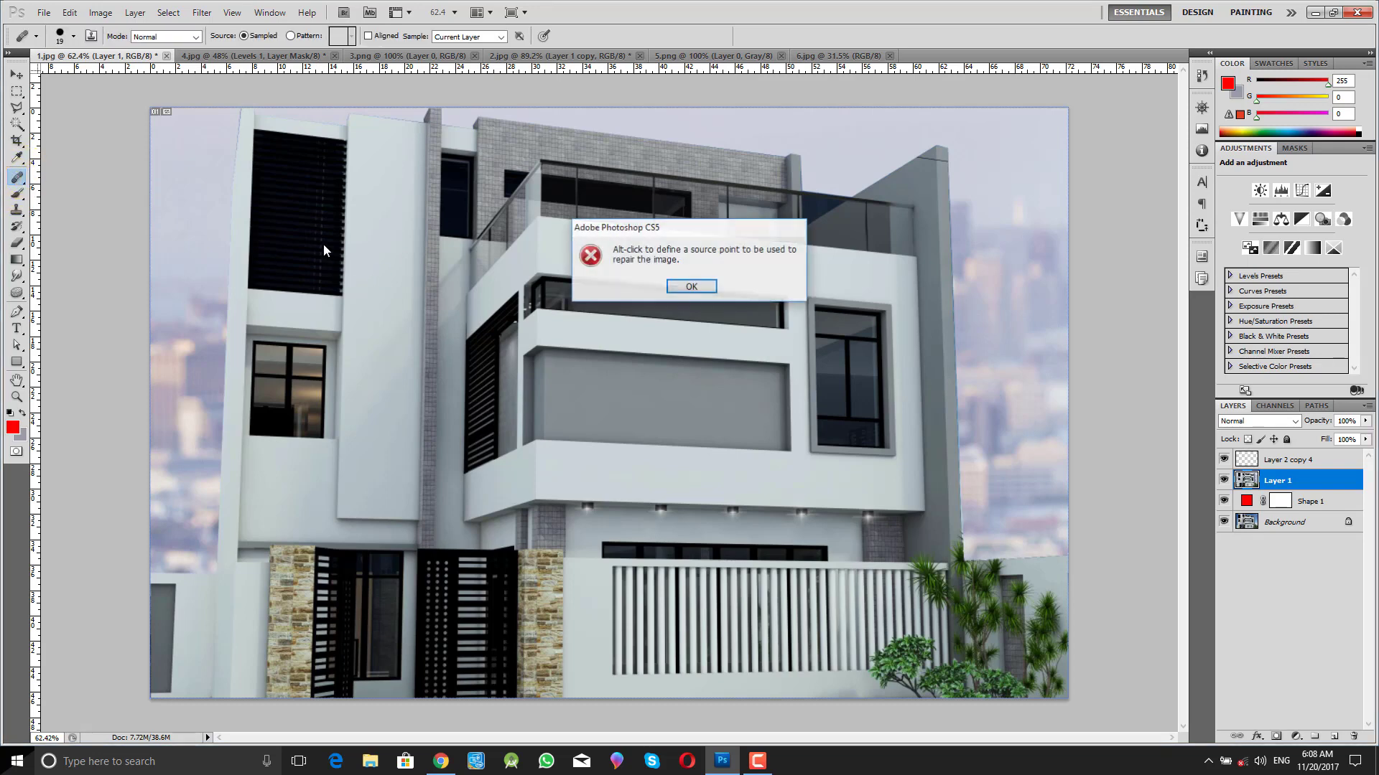
{"action": "left_click", "coordinate": [689, 288]}
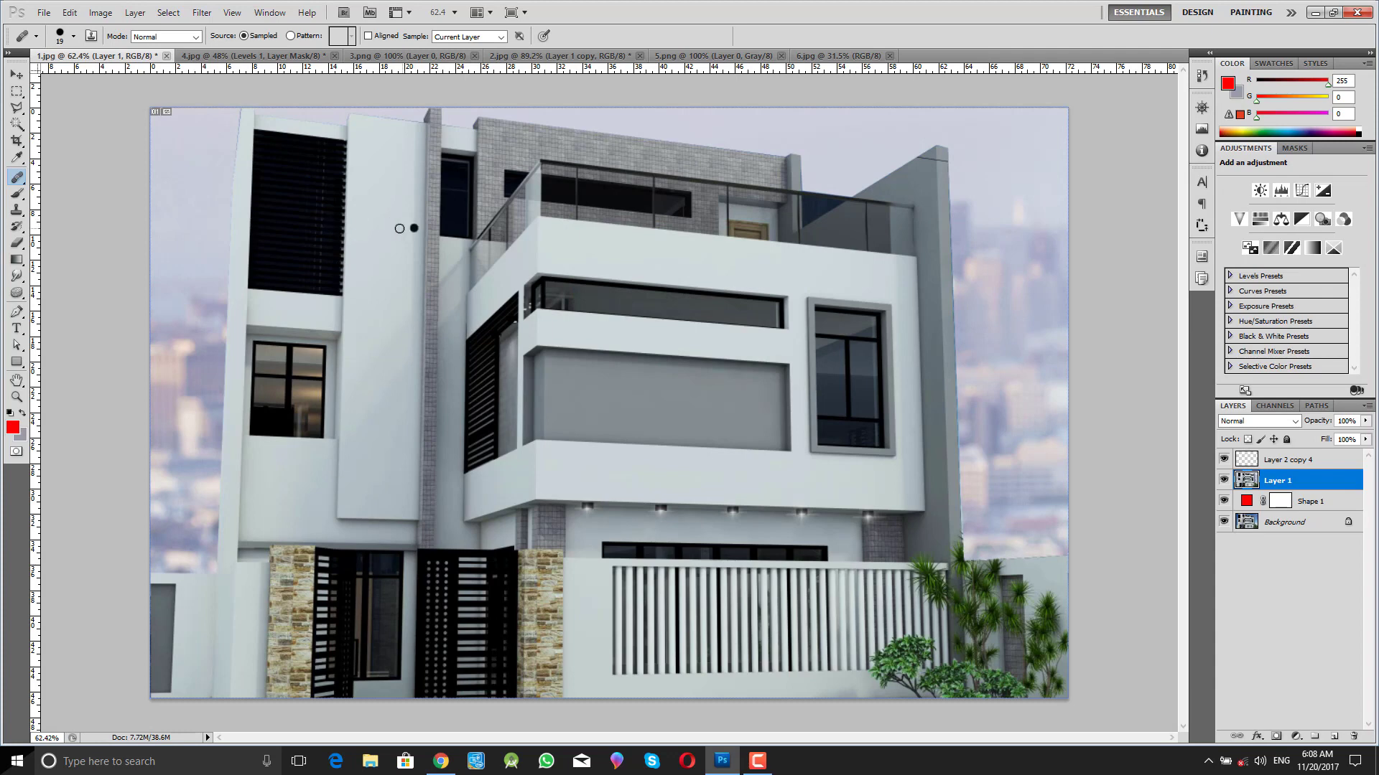
{"action": "left_click", "coordinate": [372, 225]}
{"action": "left_click", "coordinate": [369, 252]}
{"action": "left_click", "coordinate": [408, 273]}
{"action": "left_click", "coordinate": [353, 281]}
{"action": "left_click", "coordinate": [388, 256]}
{"action": "left_click", "coordinate": [405, 230]}
{"action": "left_click", "coordinate": [394, 212]}
{"action": "left_click", "coordinate": [408, 185]}
{"action": "left_click", "coordinate": [398, 202]}
{"action": "left_click", "coordinate": [395, 231]}
{"action": "left_click", "coordinate": [461, 329]}
- Set the Healing Brush size to 91 px and sample the grey brick column on Layer 1 as the healing source
{"action": "key", "text": "alt+bracketright"}
{"action": "right_click", "coordinate": [403, 221]}
{"action": "left_click_drag", "start_coordinate": [451, 244], "coordinate": [483, 245]}
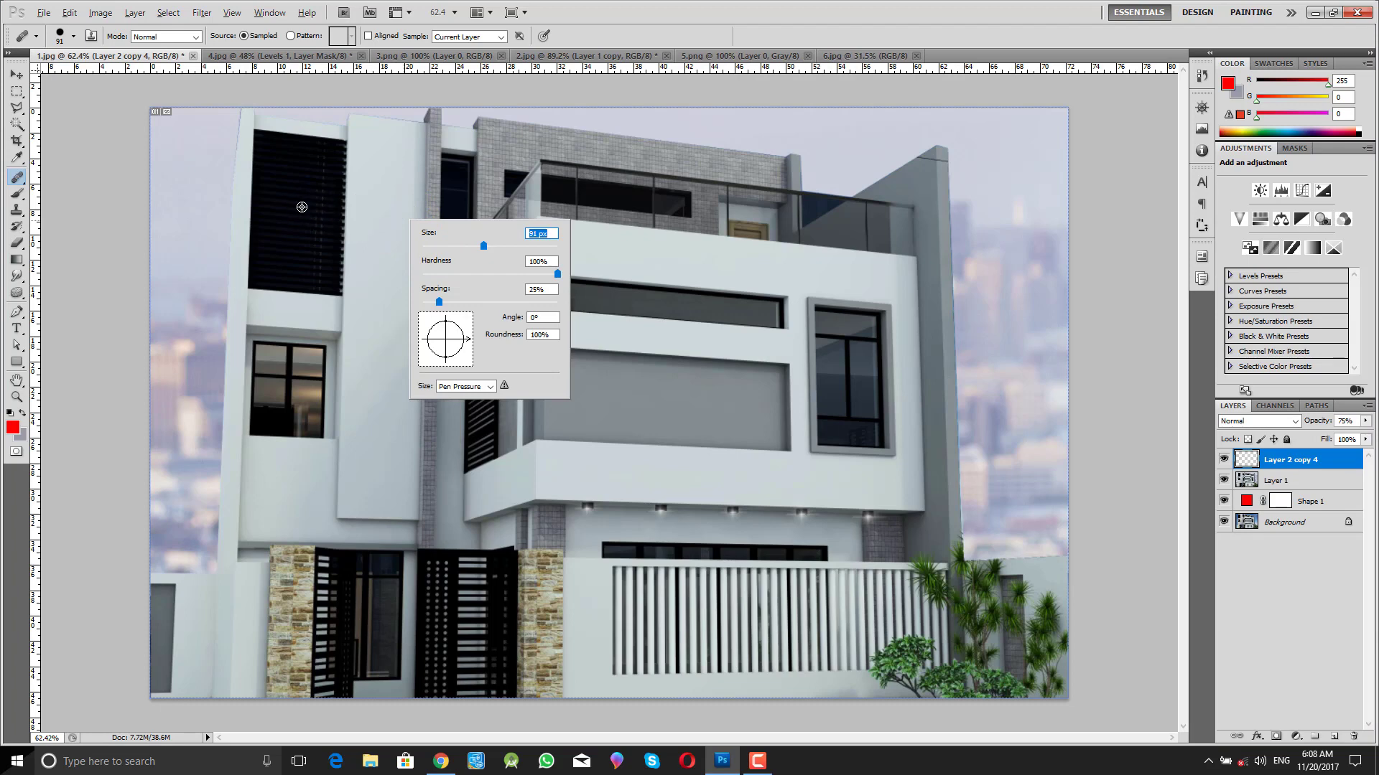
{"action": "left_click", "coordinate": [430, 191], "text": "alt"}
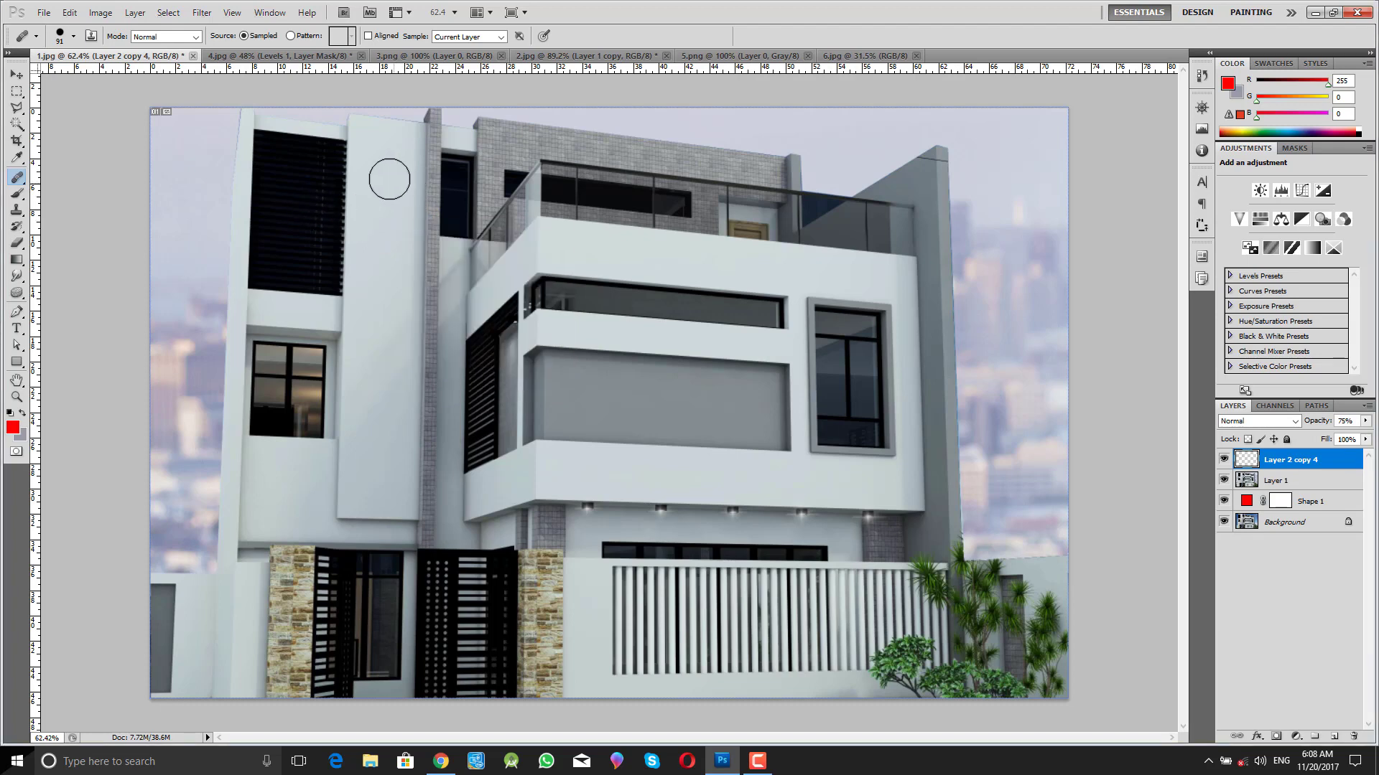
{"action": "left_click", "coordinate": [429, 190], "text": "alt"}
{"action": "left_click", "coordinate": [1289, 482]}
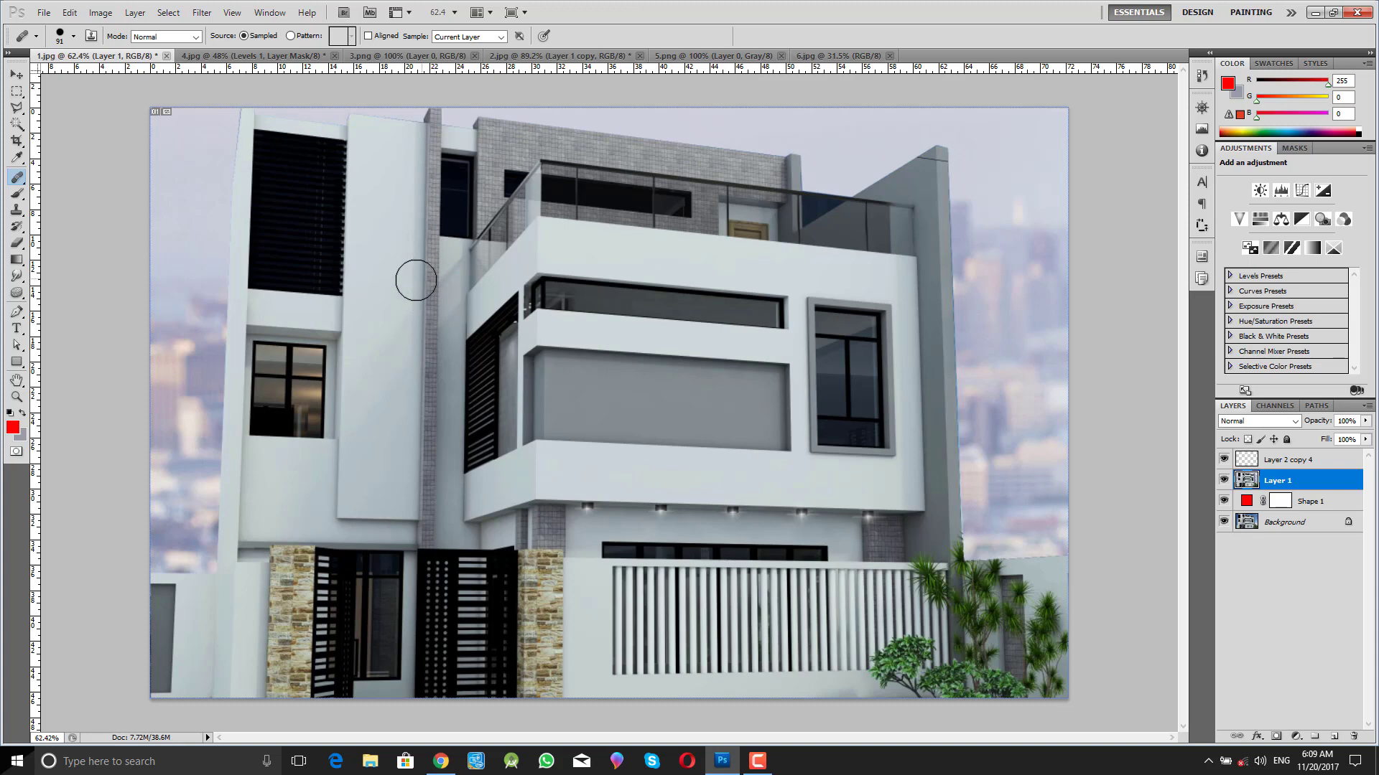
{"action": "left_click", "coordinate": [424, 190], "text": "alt"}
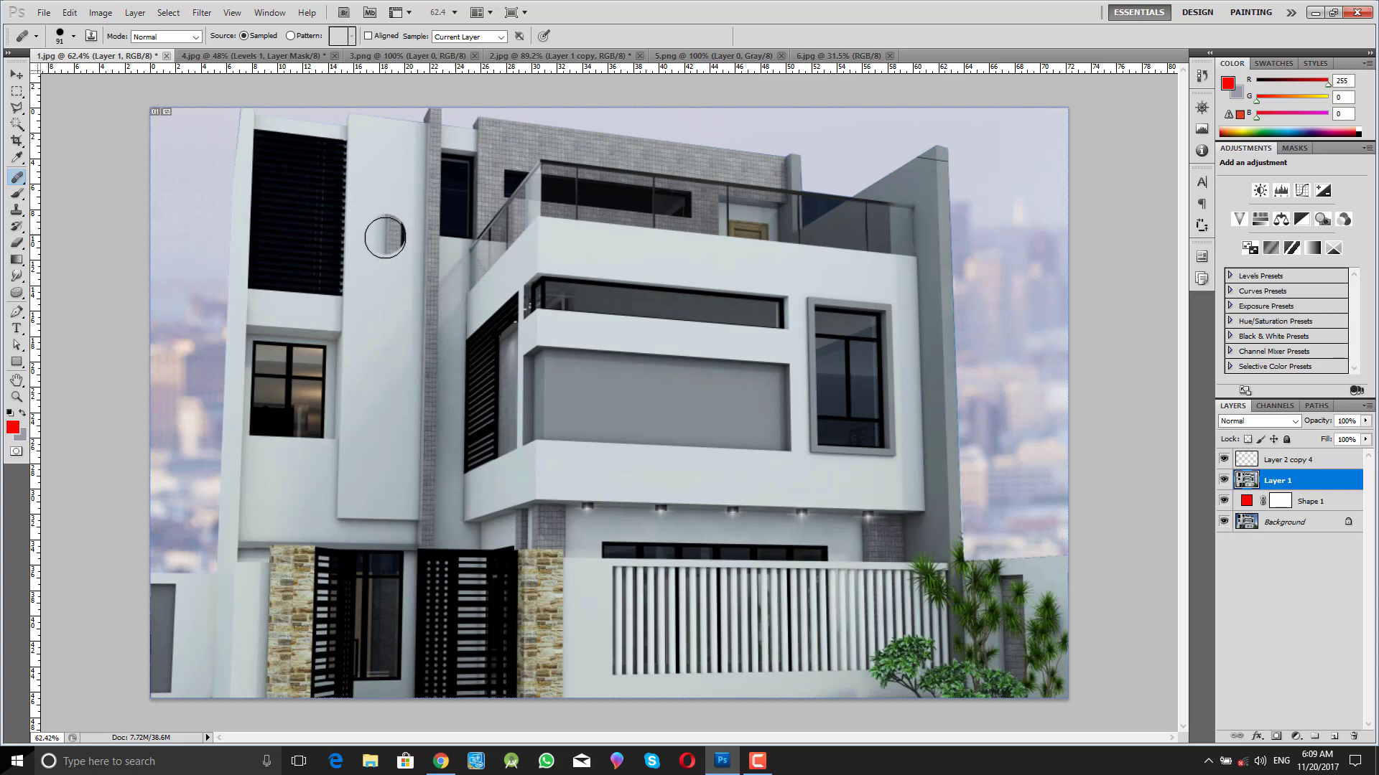
- Try healing spots on the brick column and the white wall beside it with the sampled brick, and undo the strokes
{"action": "left_click", "coordinate": [422, 298]}
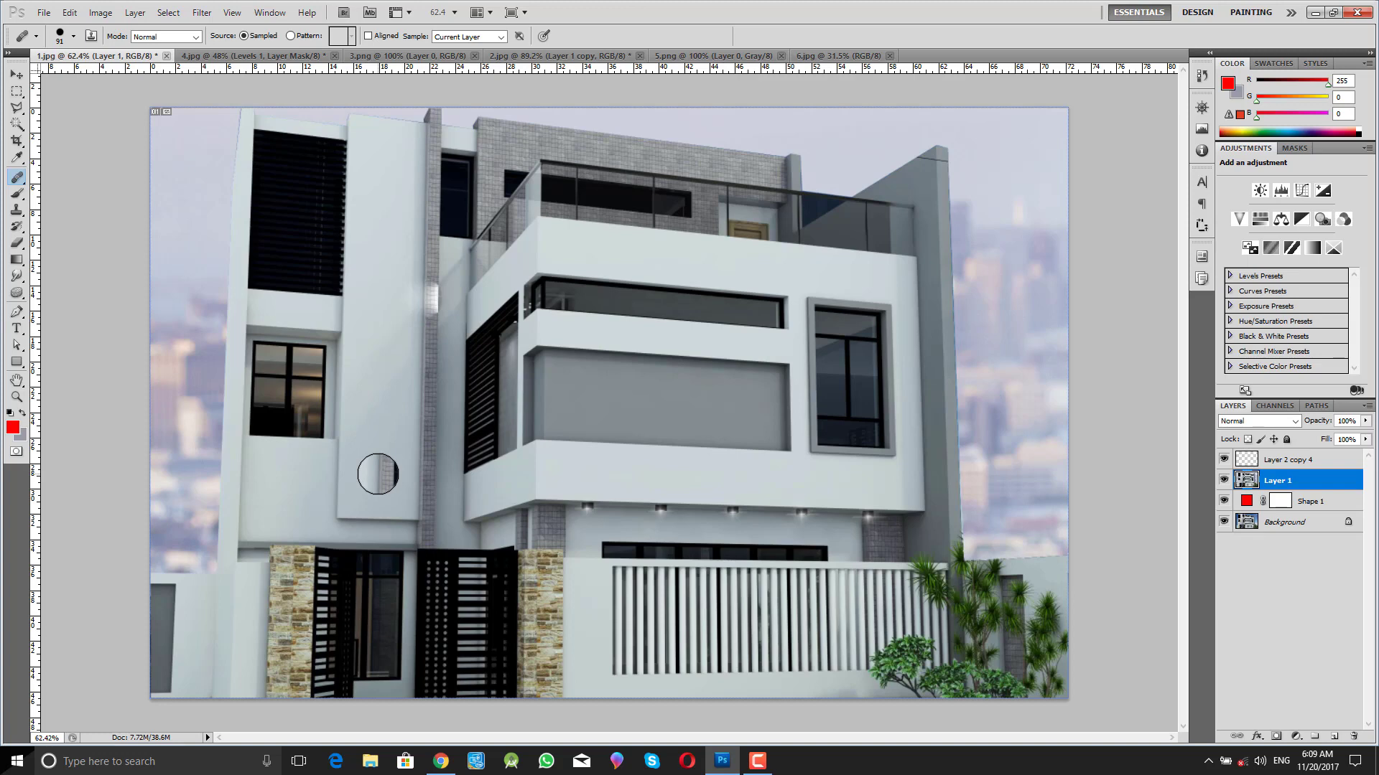
{"action": "left_click", "coordinate": [385, 267]}
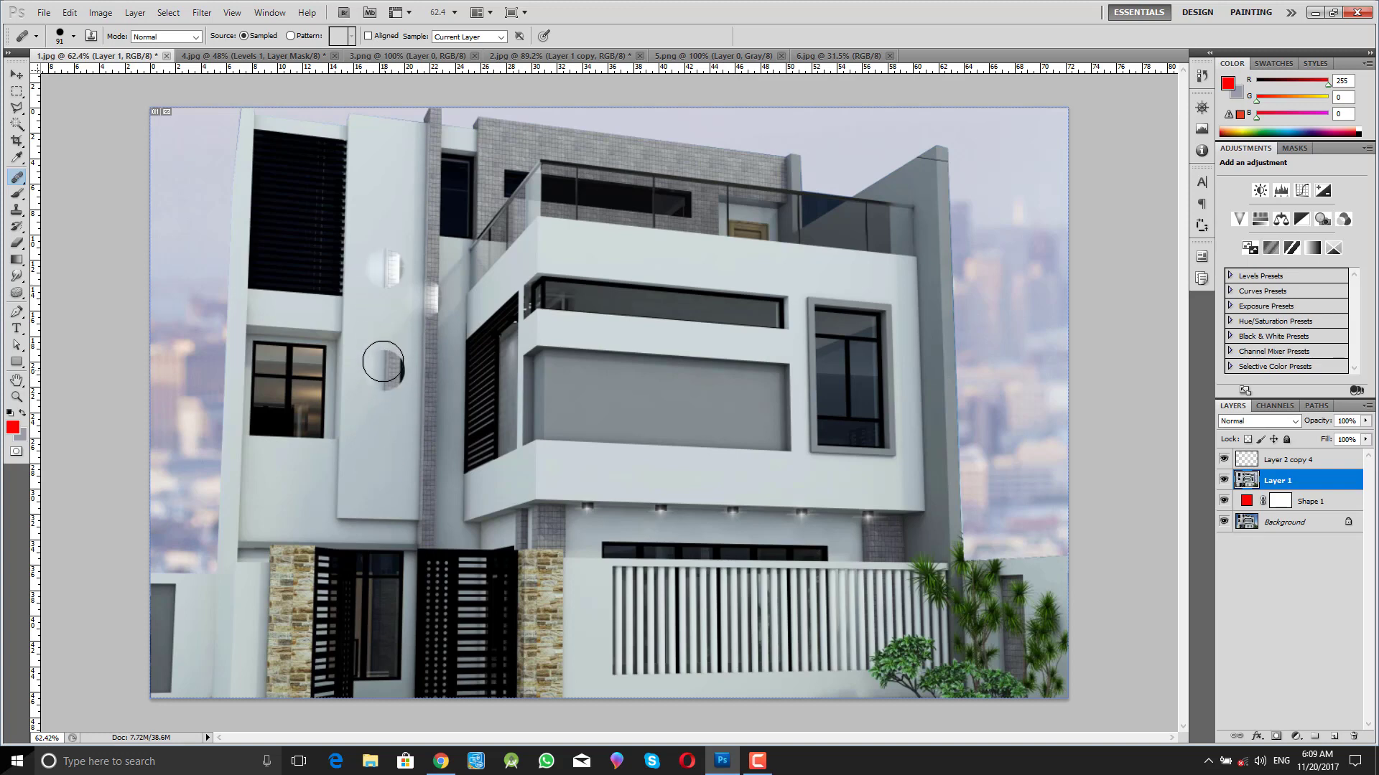
{"action": "left_click", "coordinate": [386, 317]}
{"action": "left_click", "coordinate": [386, 378]}
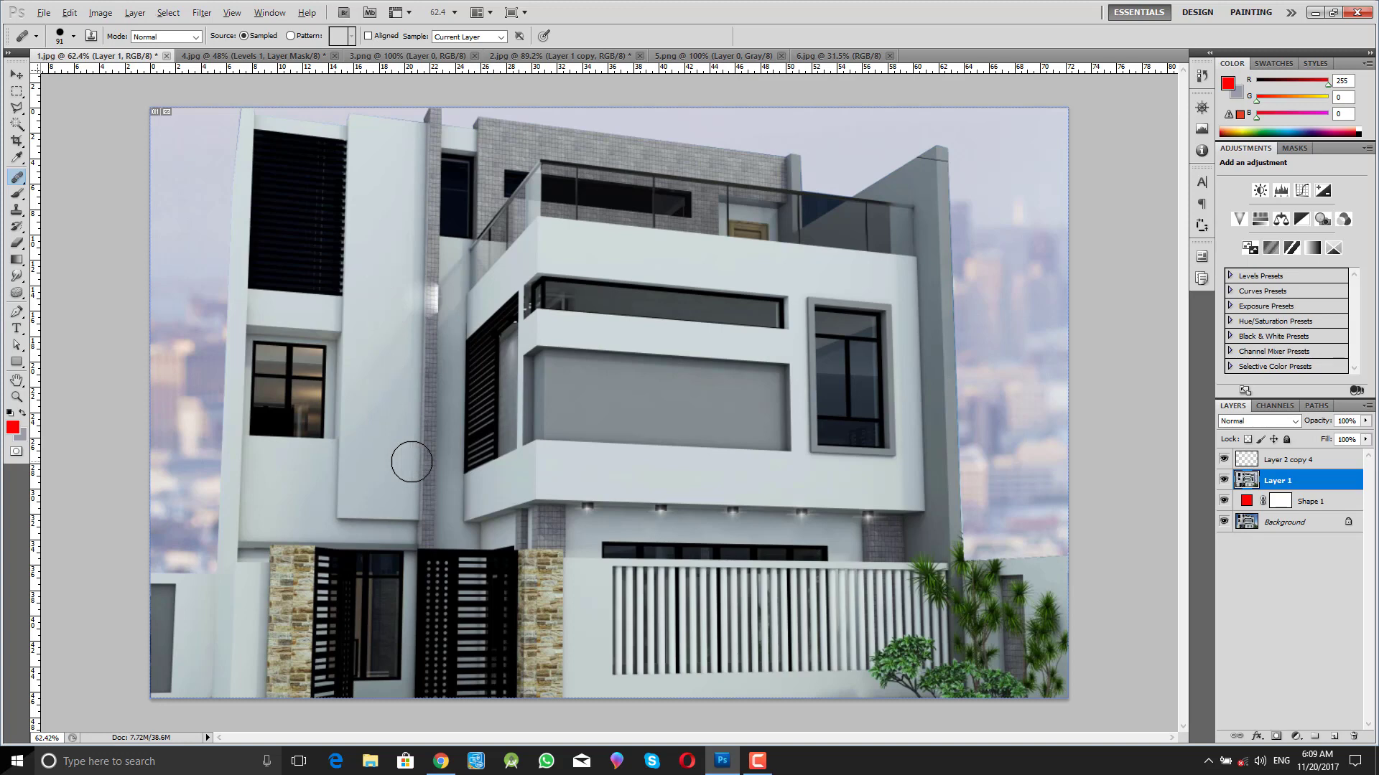
{"action": "key", "text": "ctrl+alt+z"}
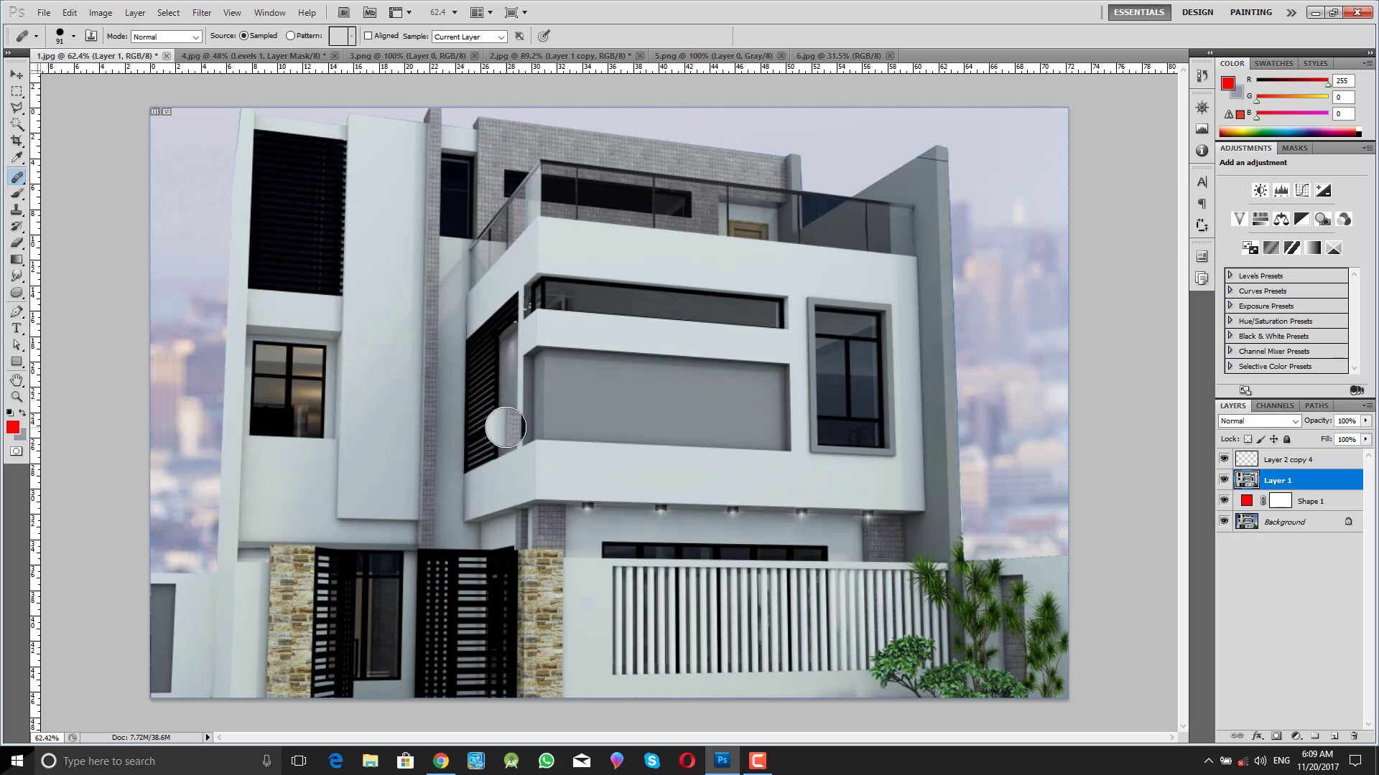
- Switch to the Red Eye Tool
{"action": "left_click", "coordinate": [18, 178]}
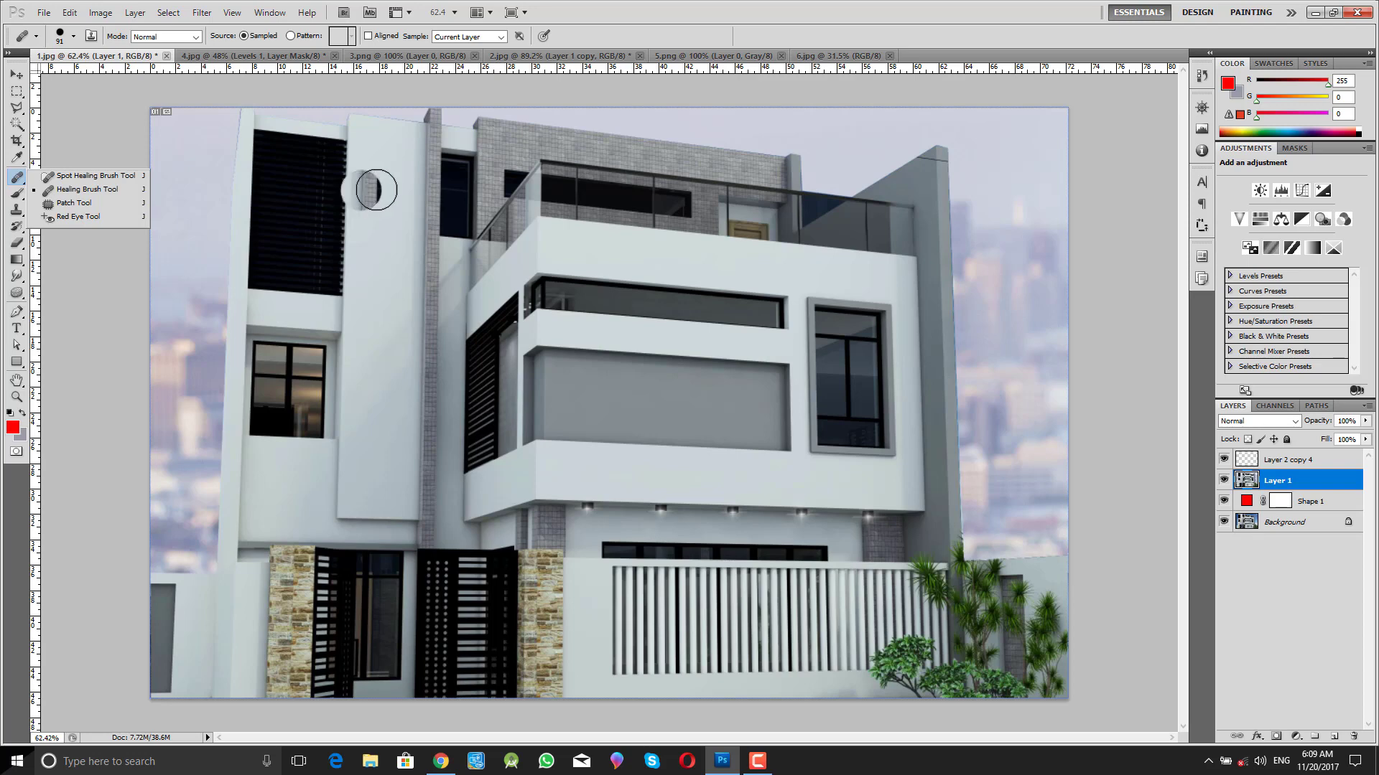
{"action": "left_click", "coordinate": [56, 218]}
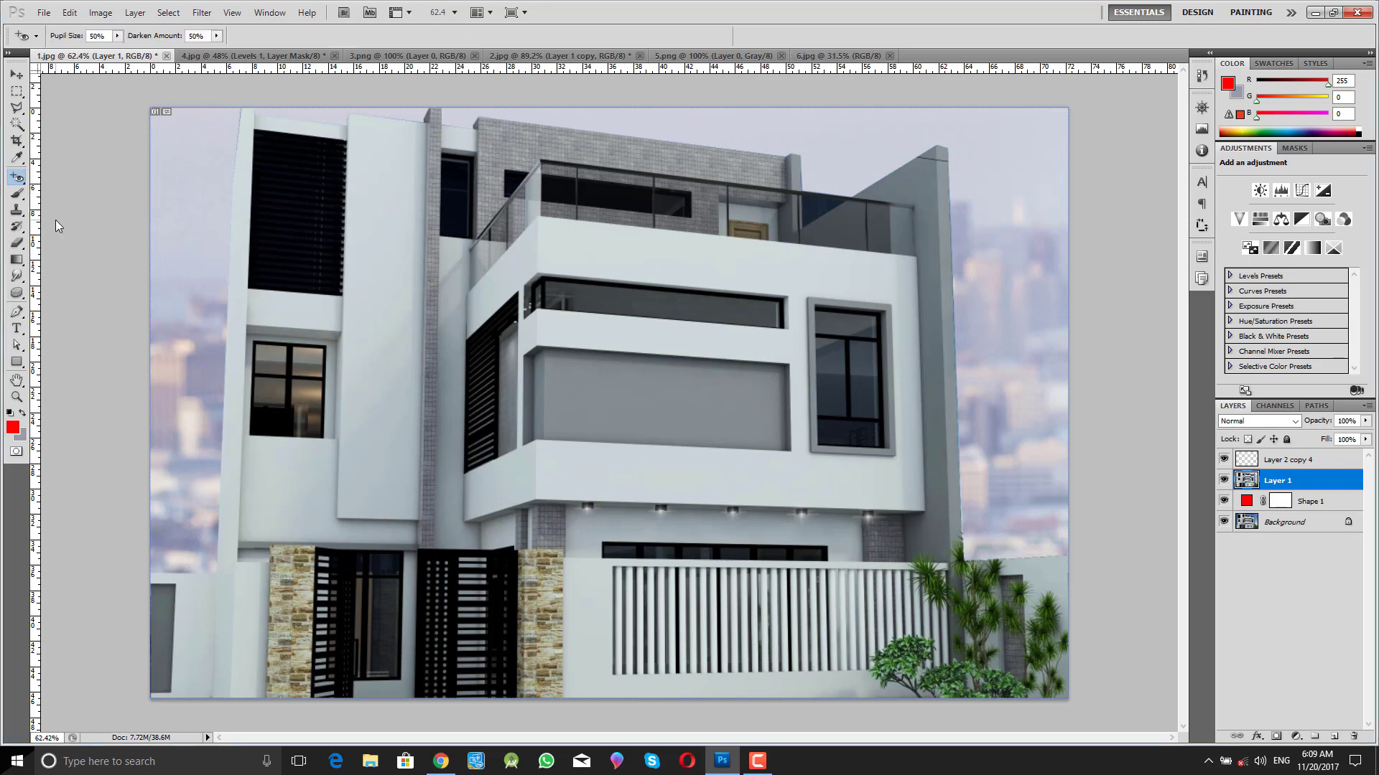
{"action": "left_click", "coordinate": [17, 176]}
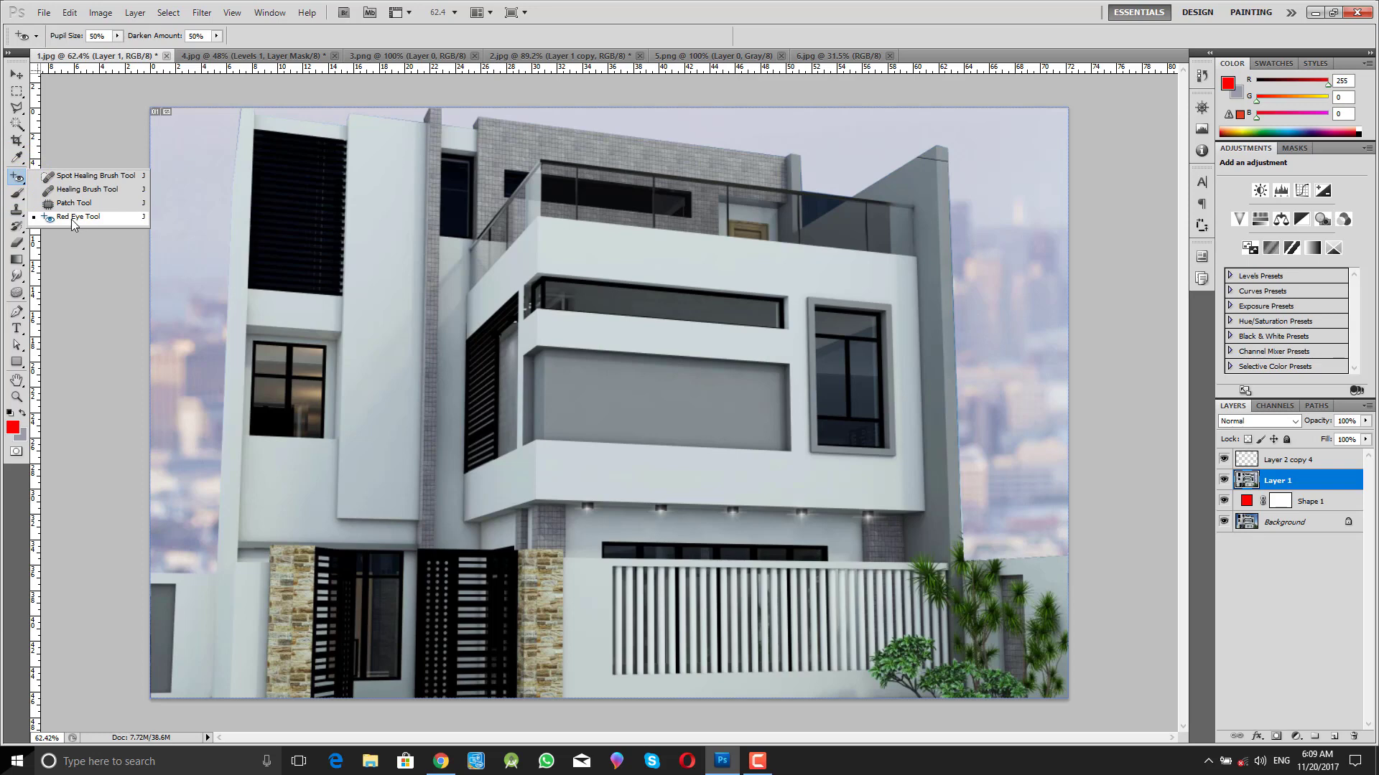
{"action": "left_click", "coordinate": [66, 217]}
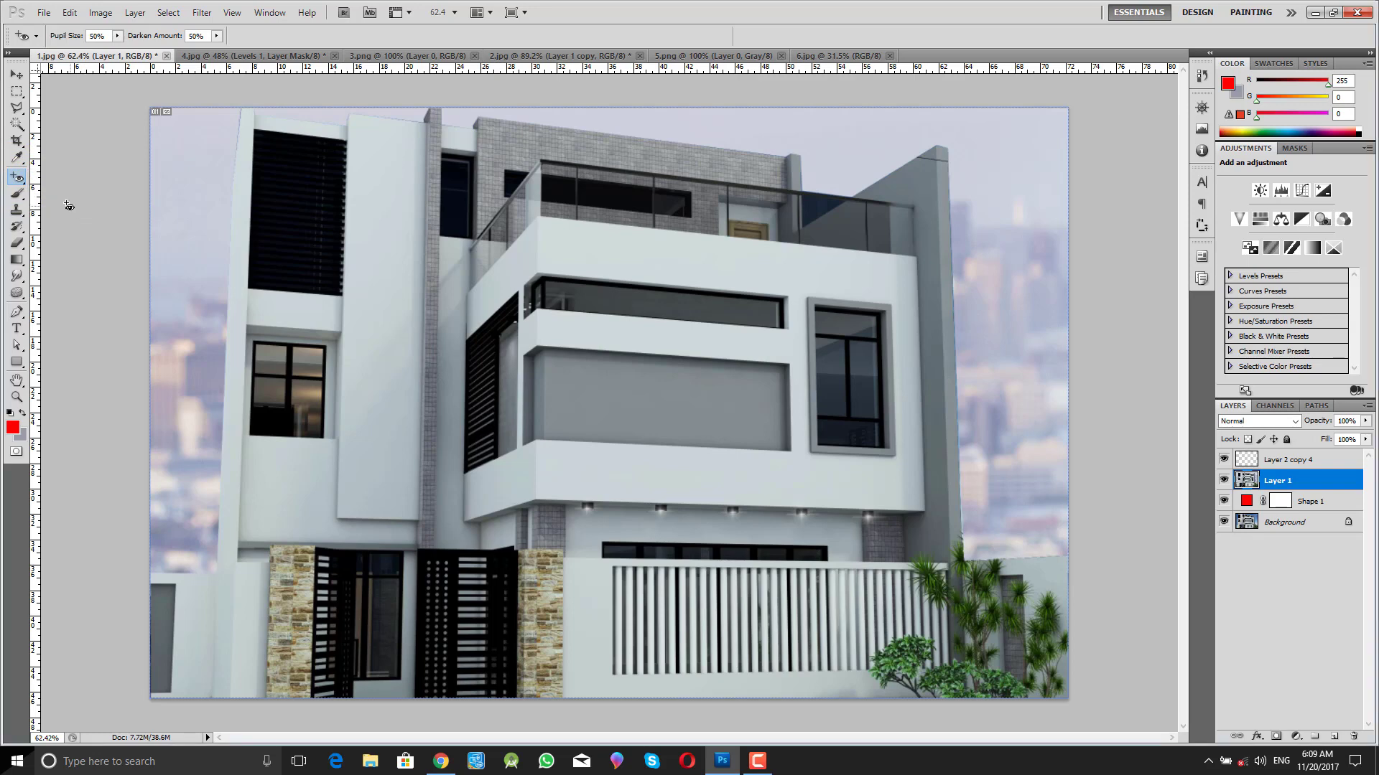
- Review the tool variants in the healing and brush groups and choose the Brush Tool
{"action": "left_click", "coordinate": [18, 178]}
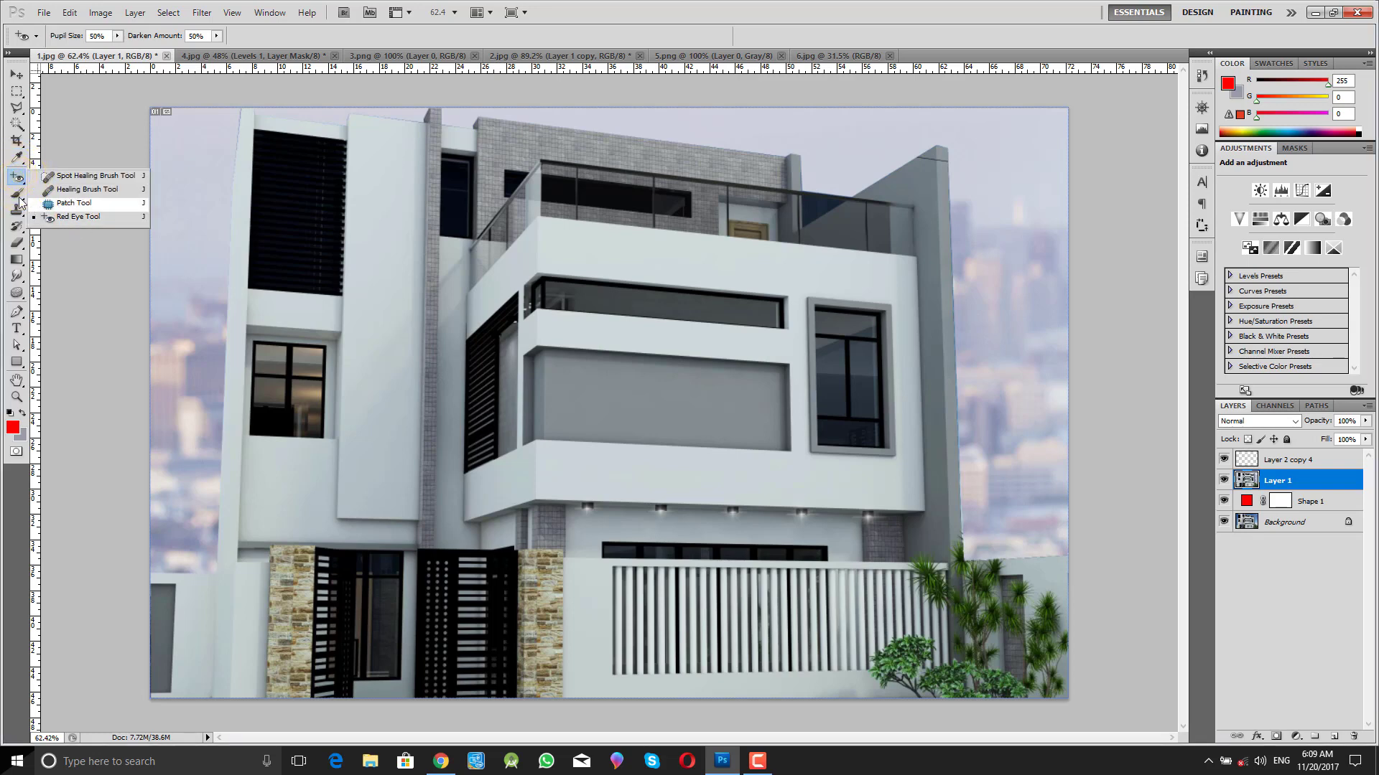
{"action": "left_click", "coordinate": [18, 194]}
{"action": "left_click", "coordinate": [17, 176]}
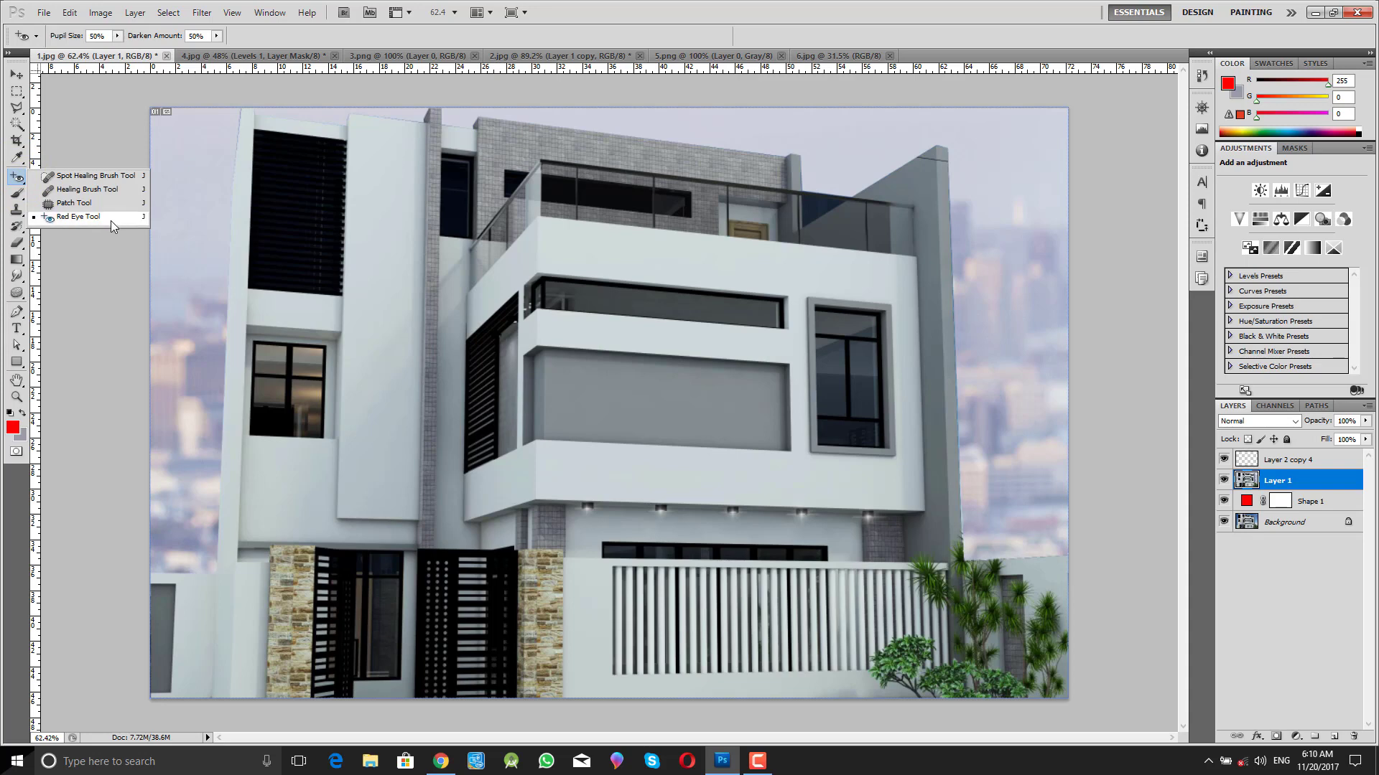
{"action": "left_click", "coordinate": [18, 194]}
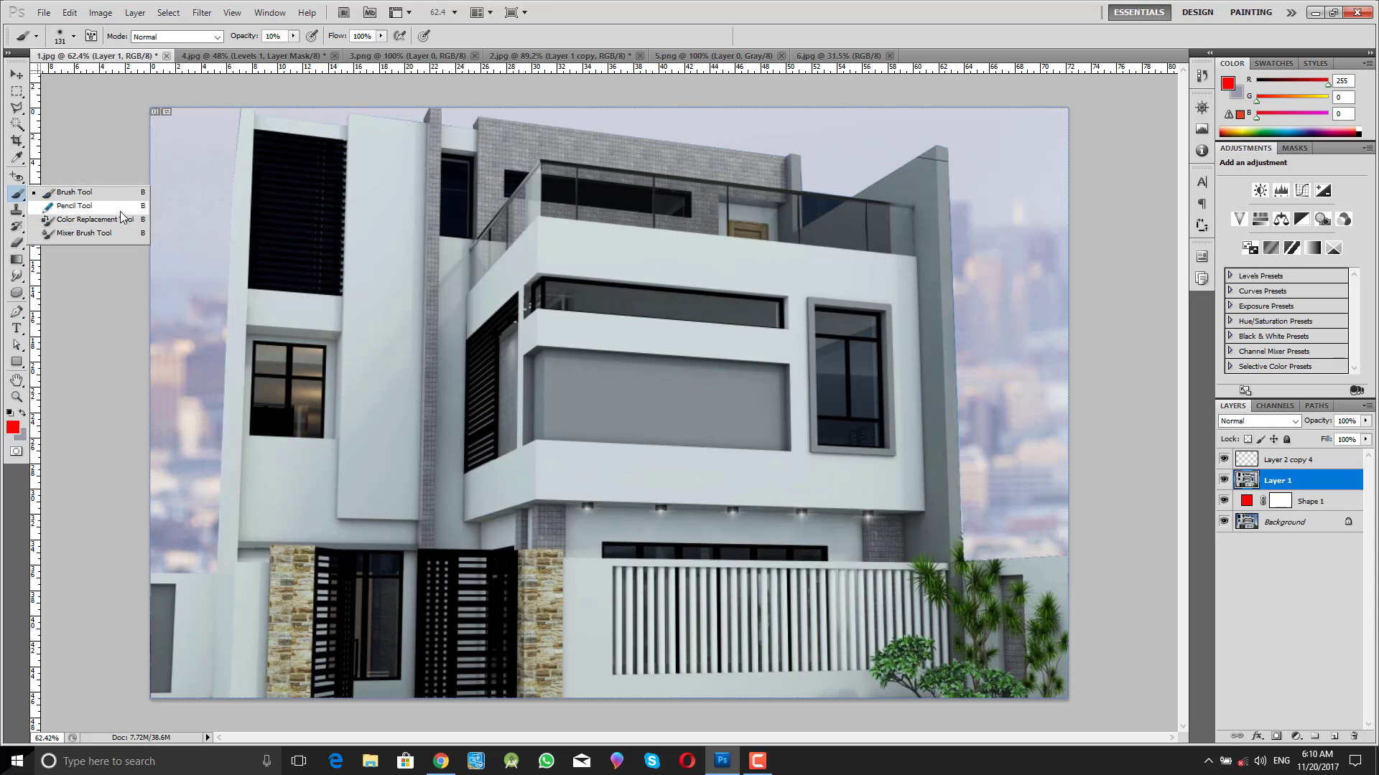
{"action": "left_click", "coordinate": [6, 174]}
{"action": "left_click", "coordinate": [15, 175]}
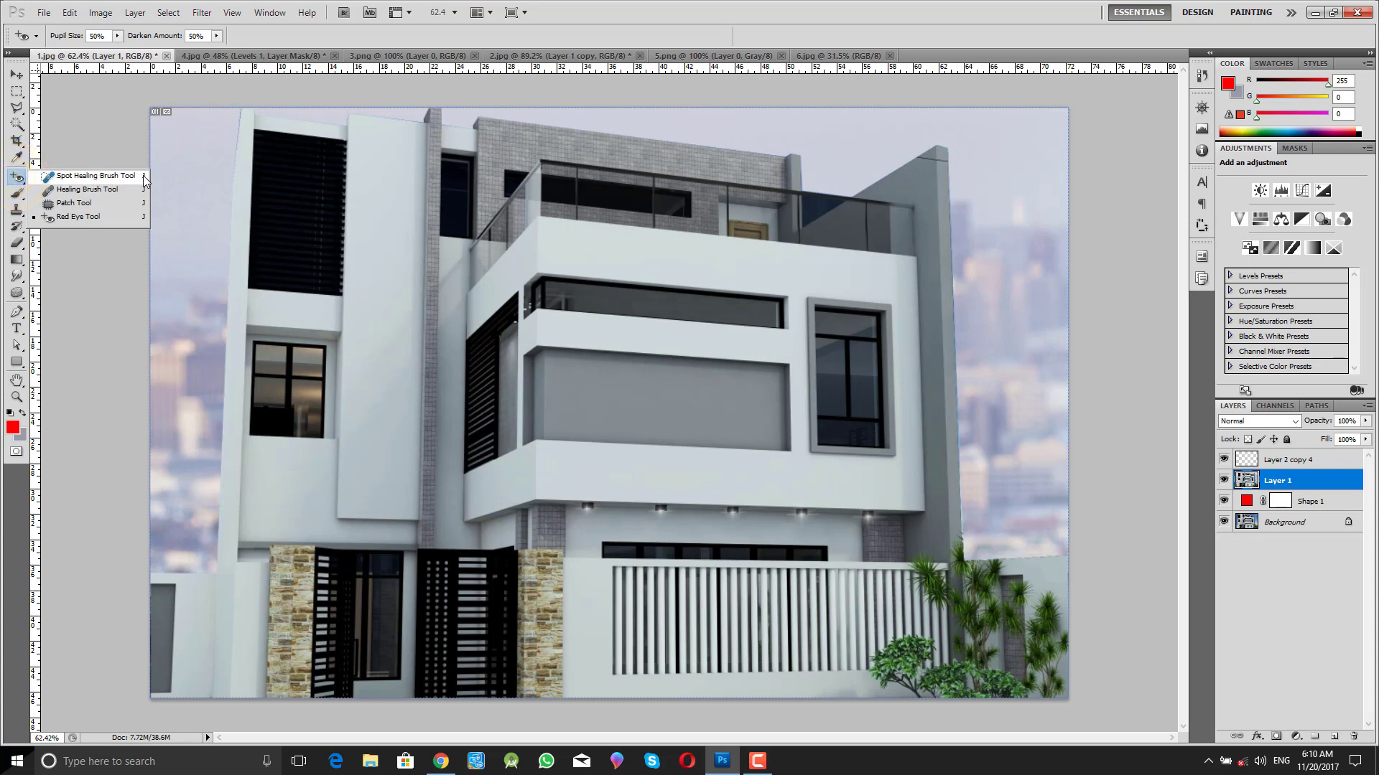
{"action": "left_click", "coordinate": [16, 200]}
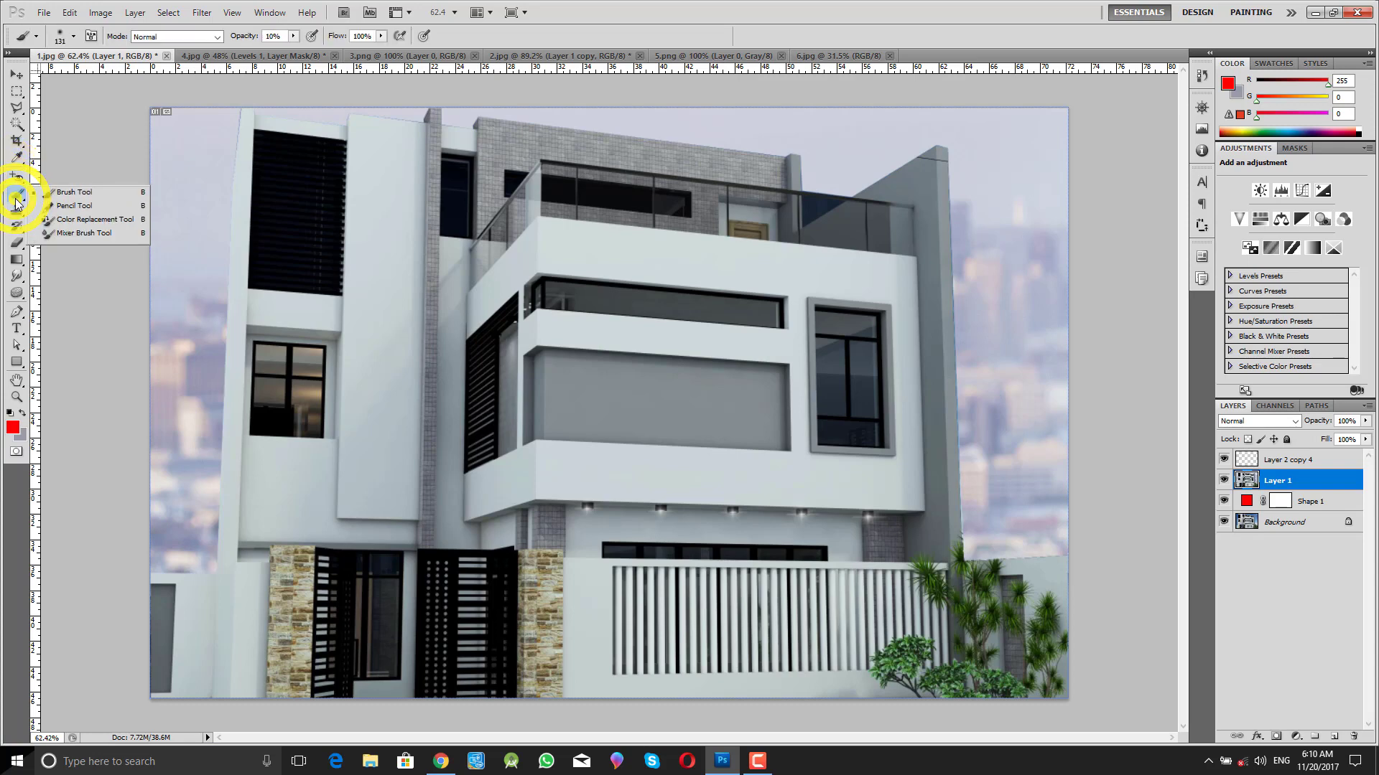
{"action": "left_click", "coordinate": [97, 193]}
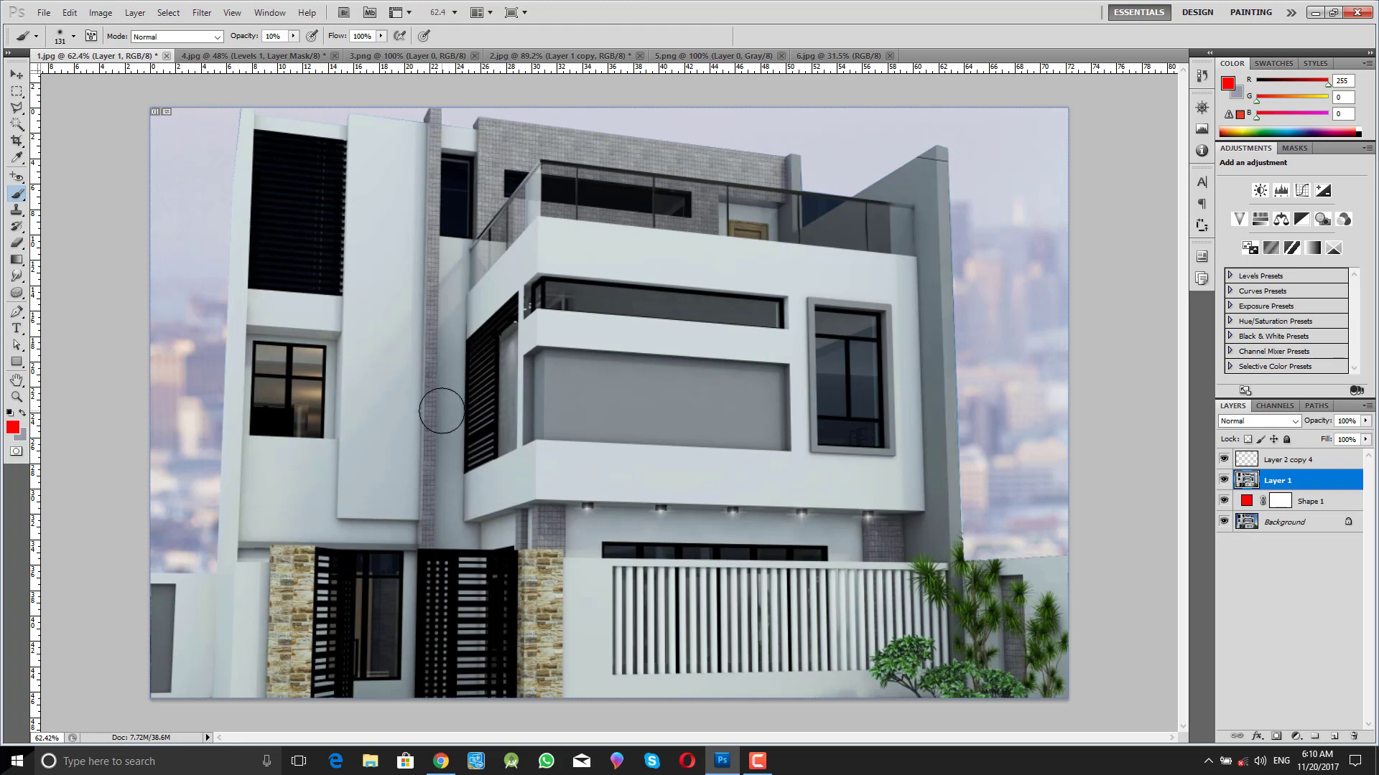
- Try brushing the red foreground colour at 10% opacity across the house facade on Layer 1, and undo the stroke
{"action": "left_click", "coordinate": [13, 428]}
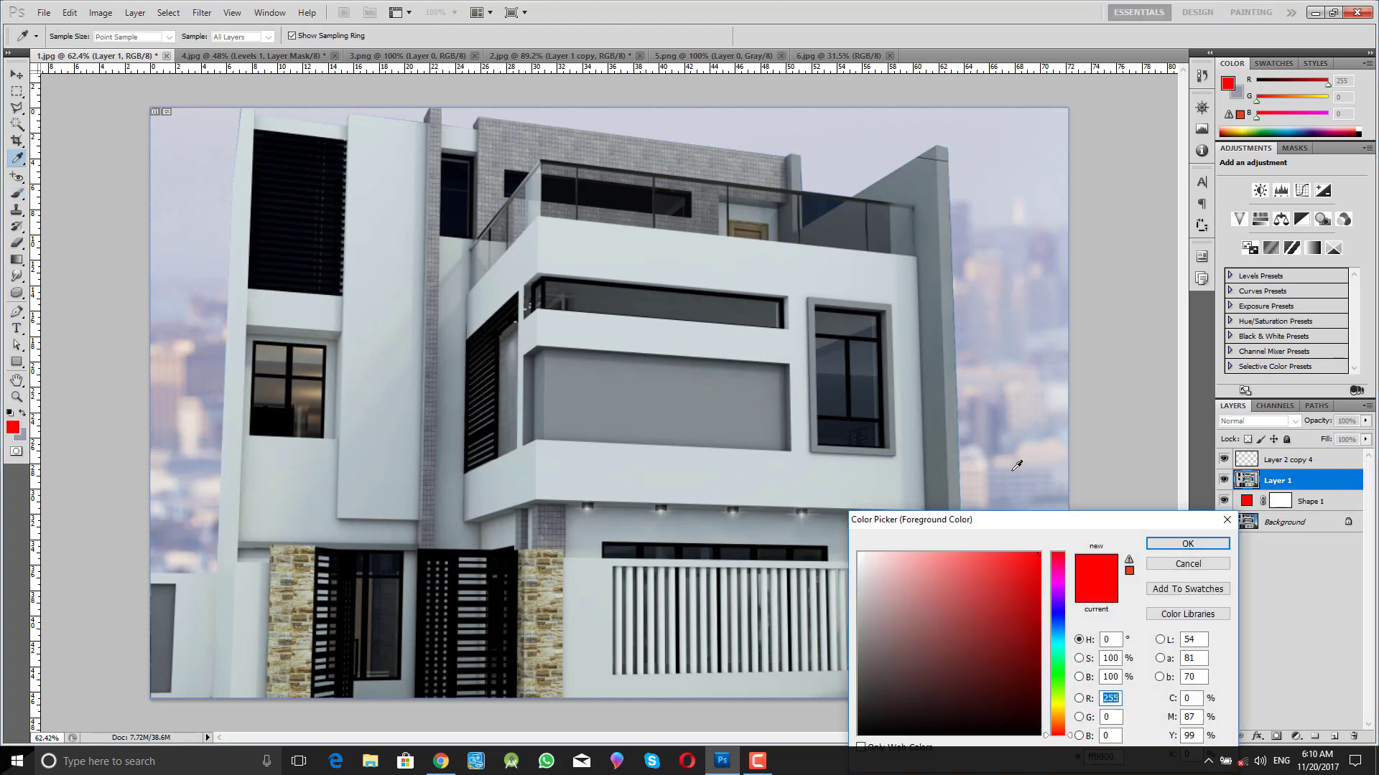
{"action": "left_click", "coordinate": [1177, 544]}
{"action": "key", "text": "b"}
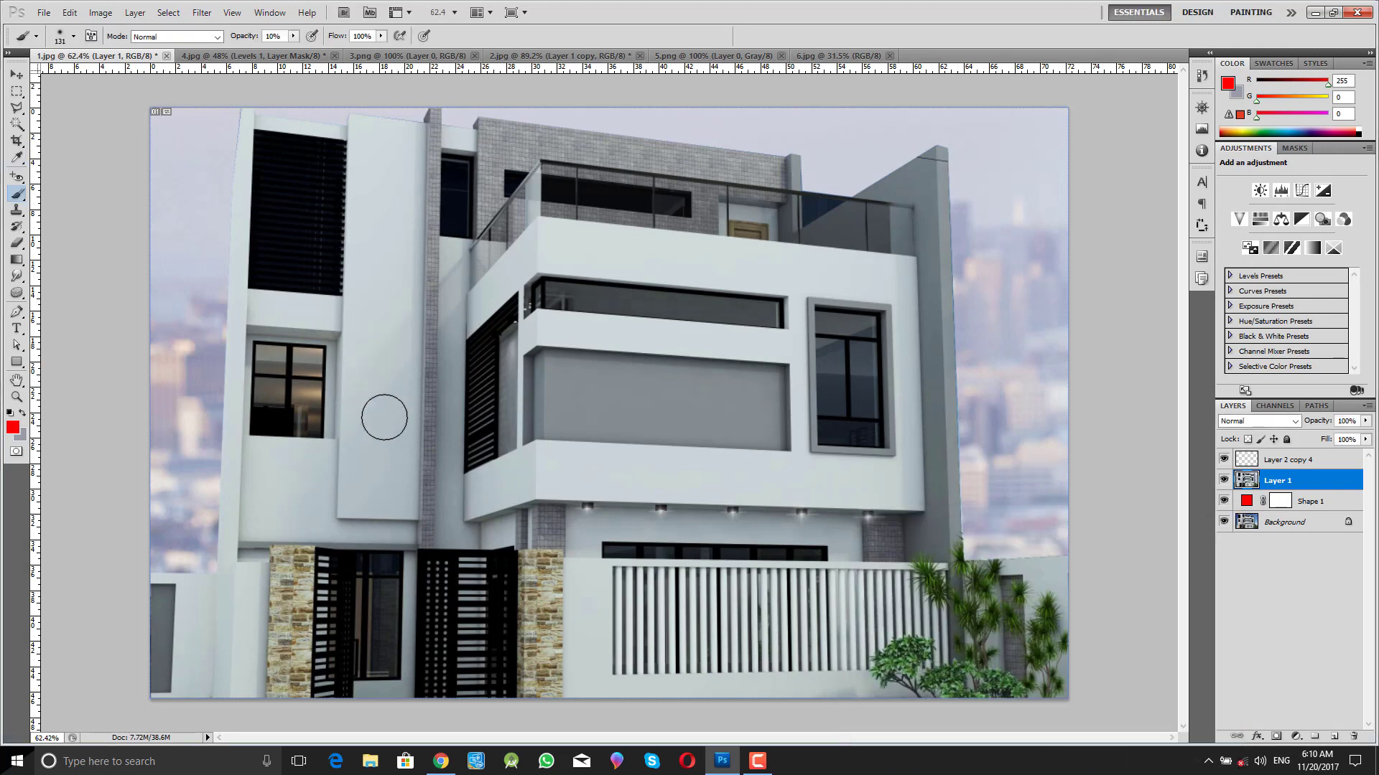
{"action": "mouse_move", "coordinate": [451, 475]}
{"action": "left_mouse_down"}
{"action": "mouse_move", "coordinate": [387, 480]}
{"action": "mouse_move", "coordinate": [298, 320]}
{"action": "mouse_move", "coordinate": [532, 302]}
{"action": "mouse_move", "coordinate": [318, 412]}
{"action": "mouse_move", "coordinate": [486, 423]}
{"action": "mouse_move", "coordinate": [463, 324]}
{"action": "mouse_move", "coordinate": [368, 322]}
{"action": "mouse_move", "coordinate": [513, 361]}
{"action": "mouse_move", "coordinate": [630, 449]}
{"action": "mouse_move", "coordinate": [438, 415]}
{"action": "mouse_move", "coordinate": [560, 401]}
{"action": "mouse_move", "coordinate": [492, 431]}
{"action": "mouse_move", "coordinate": [415, 405]}
{"action": "mouse_move", "coordinate": [450, 386]}
{"action": "left_mouse_up"}
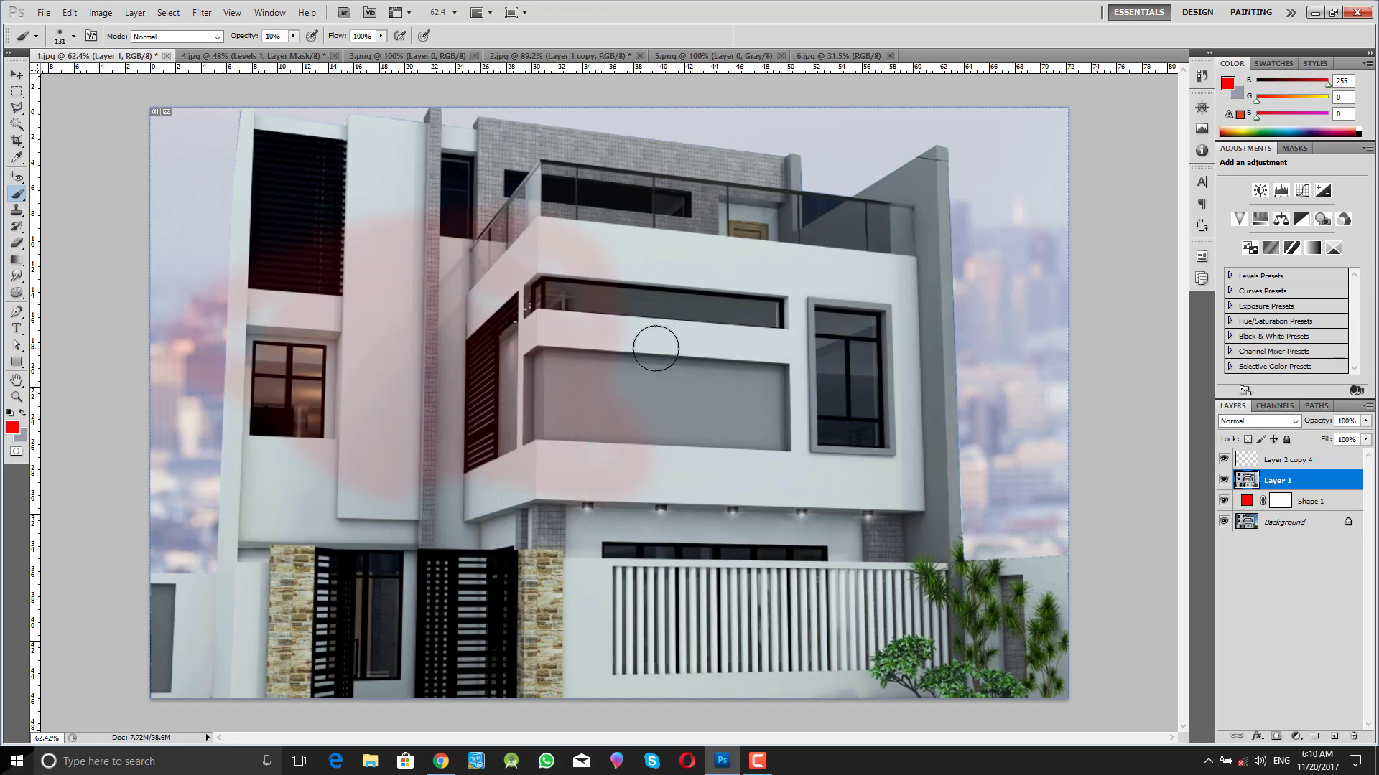
{"action": "key", "text": "ctrl+z"}
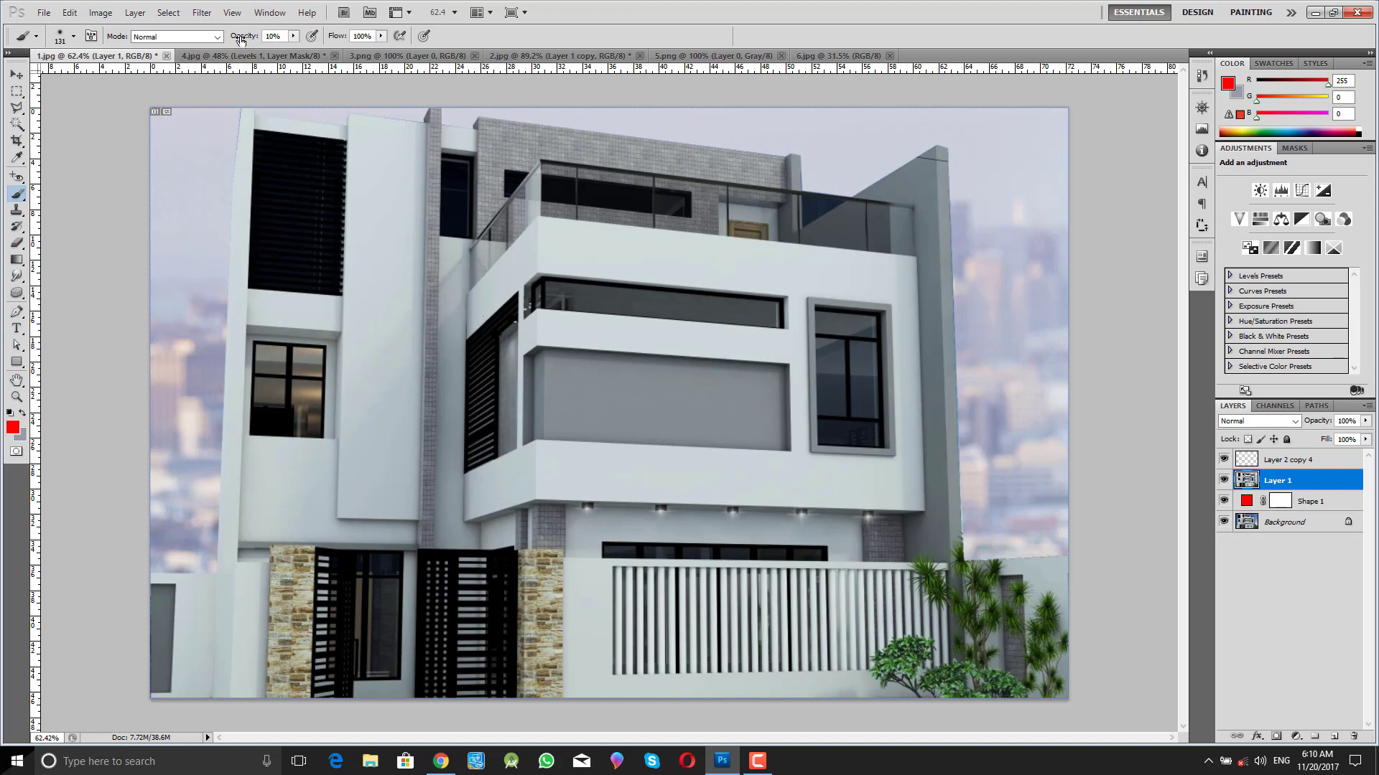
- Try a red brush stroke across the facade with opacity raised to 100%, and undo the stroke
{"action": "left_click_drag", "start_coordinate": [244, 39], "coordinate": [678, 29]}
{"action": "mouse_move", "coordinate": [339, 208]}
{"action": "left_mouse_down"}
{"action": "mouse_move", "coordinate": [461, 154]}
{"action": "mouse_move", "coordinate": [495, 215]}
{"action": "mouse_move", "coordinate": [382, 272]}
{"action": "mouse_move", "coordinate": [567, 215]}
{"action": "mouse_move", "coordinate": [357, 221]}
{"action": "mouse_move", "coordinate": [317, 148]}
{"action": "mouse_move", "coordinate": [190, 130]}
{"action": "mouse_move", "coordinate": [215, 216]}
{"action": "mouse_move", "coordinate": [287, 309]}
{"action": "mouse_move", "coordinate": [1057, 412]}
{"action": "mouse_move", "coordinate": [172, 502]}
{"action": "mouse_move", "coordinate": [790, 423]}
{"action": "left_mouse_up"}
{"action": "key", "text": "ctrl+z"}
- Set the brush opacity to 11%, try tinting the whole image red, and undo the tint
{"action": "left_click", "coordinate": [293, 36]}
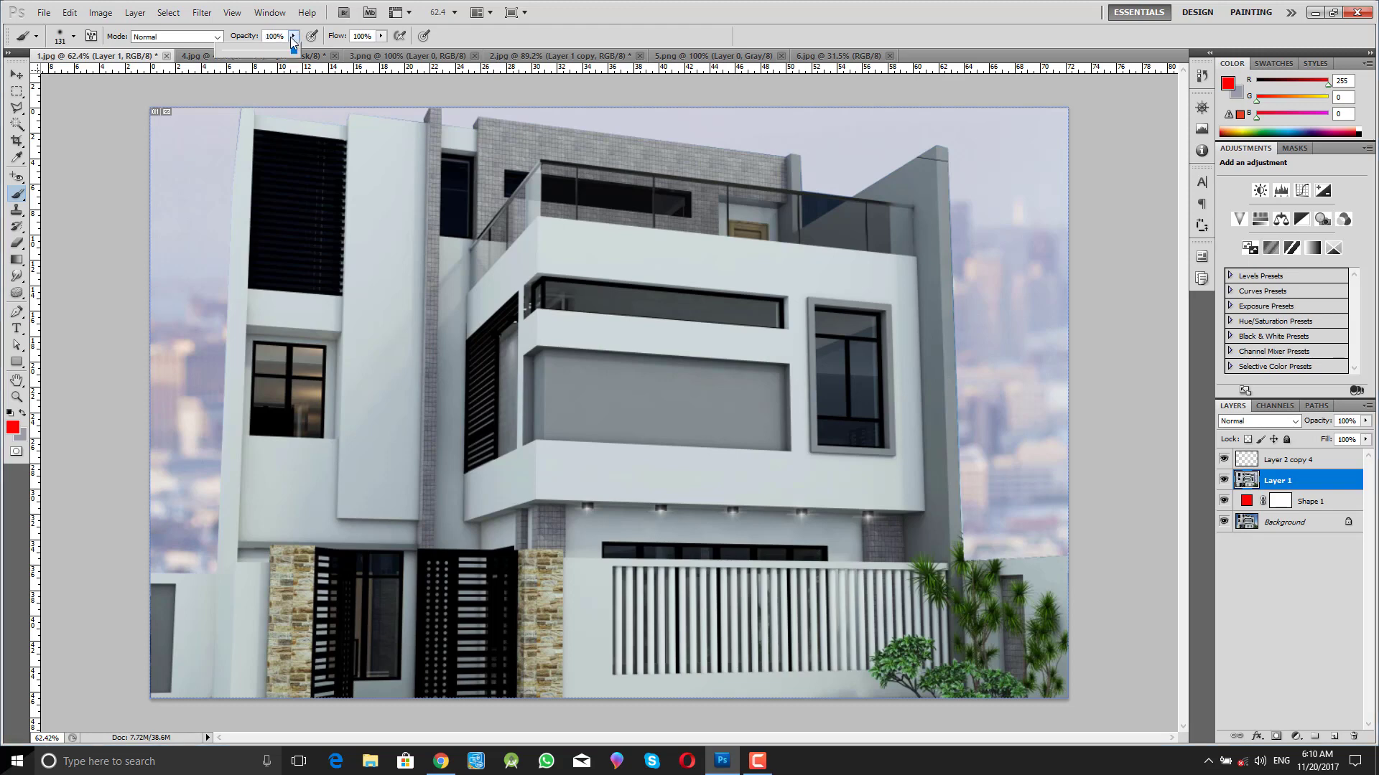
{"action": "left_click", "coordinate": [228, 50]}
{"action": "left_click_drag", "start_coordinate": [230, 58], "coordinate": [231, 57]}
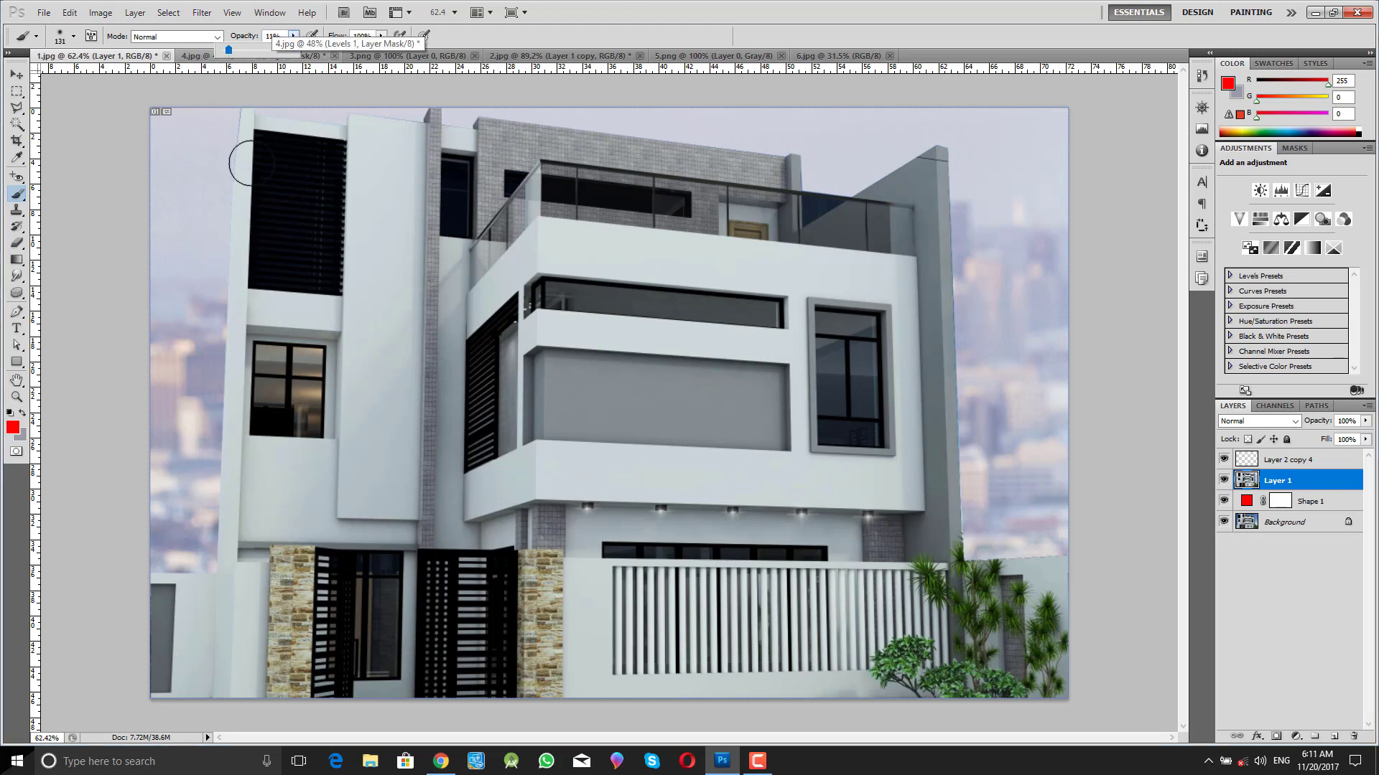
{"action": "mouse_move", "coordinate": [145, 133]}
{"action": "left_mouse_down"}
{"action": "mouse_move", "coordinate": [323, 108]}
{"action": "mouse_move", "coordinate": [1012, 126]}
{"action": "mouse_move", "coordinate": [92, 193]}
{"action": "mouse_move", "coordinate": [810, 273]}
{"action": "mouse_move", "coordinate": [61, 385]}
{"action": "mouse_move", "coordinate": [37, 583]}
{"action": "mouse_move", "coordinate": [246, 722]}
{"action": "mouse_move", "coordinate": [787, 467]}
{"action": "mouse_move", "coordinate": [816, 632]}
{"action": "mouse_move", "coordinate": [1001, 703]}
{"action": "left_mouse_up"}
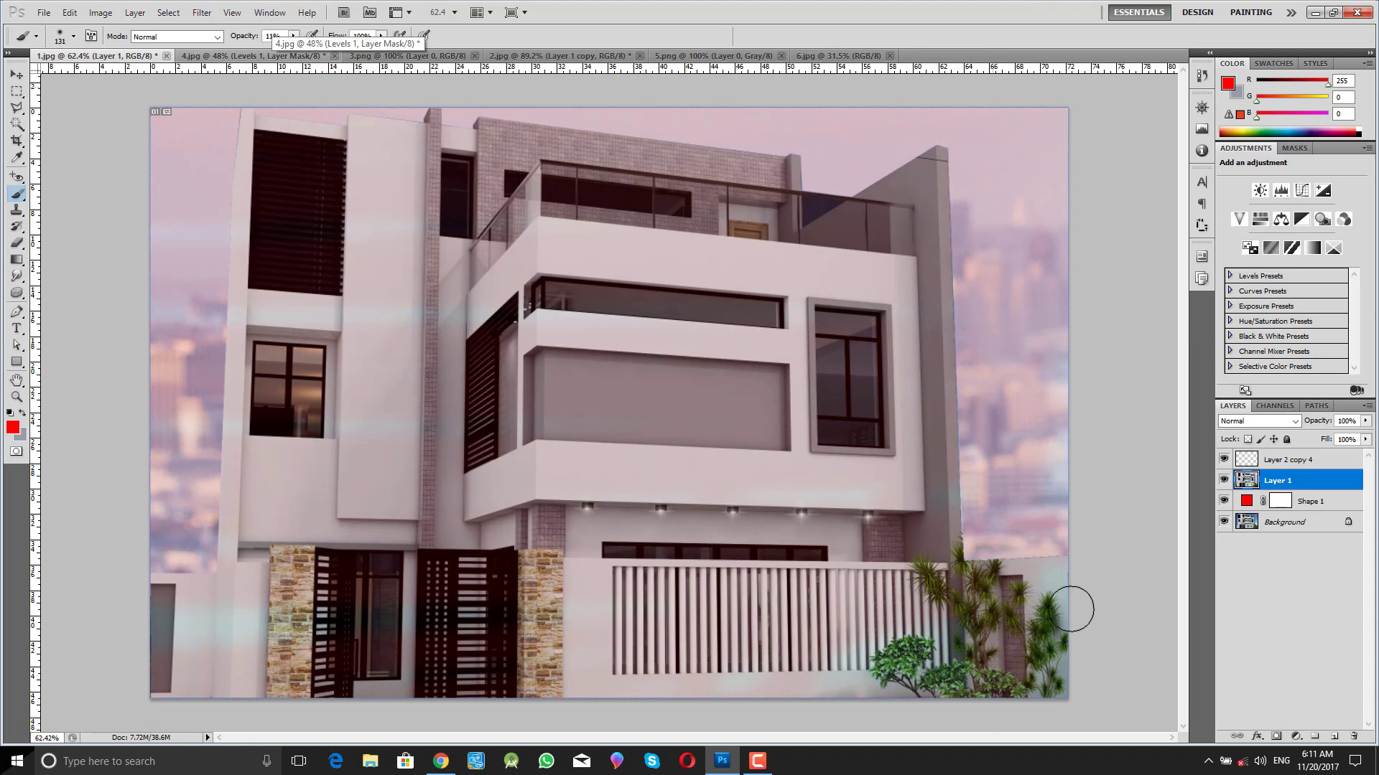
{"action": "key", "text": "ctrl+z"}
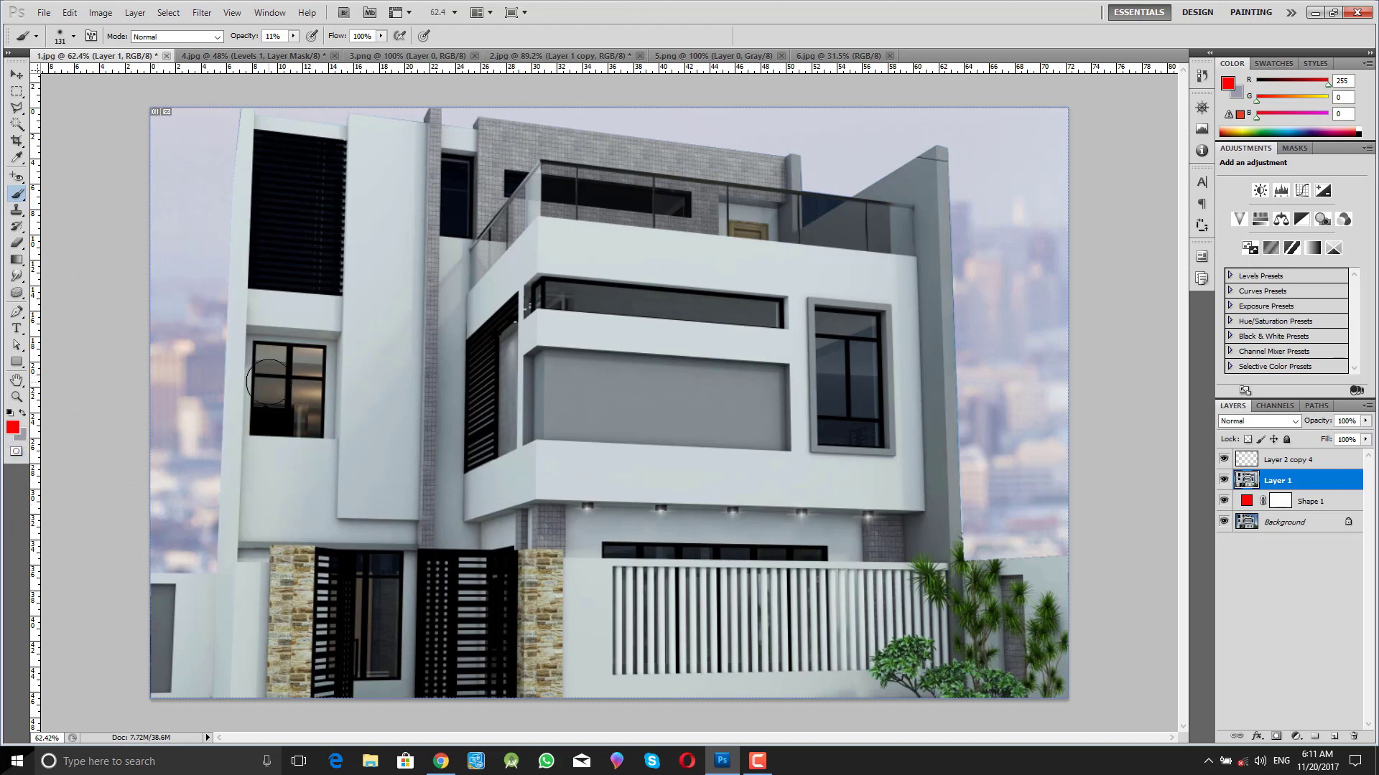
- Set the foreground colour to white (RGB 255, 255, 255)
{"action": "key", "text": "z"}
{"action": "left_click_drag", "start_coordinate": [467, 357], "coordinate": [510, 402]}
{"action": "scroll", "coordinate": [407, 262], "scroll_direction": "down", "scroll_amount": 2}
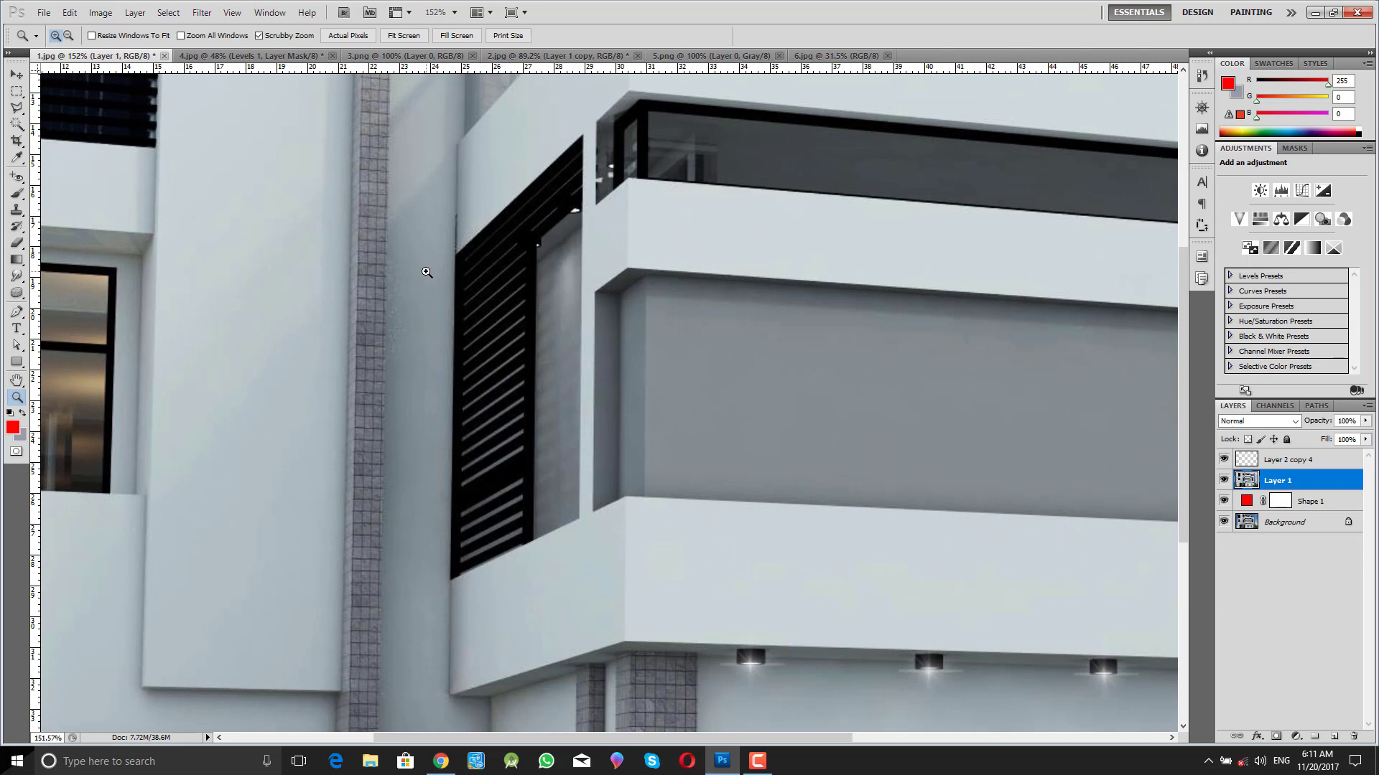
{"action": "left_click_drag", "start_coordinate": [432, 305], "coordinate": [419, 314]}
{"action": "scroll", "coordinate": [419, 314], "scroll_direction": "up", "scroll_amount": 2}
{"action": "scroll", "coordinate": [420, 315], "scroll_direction": "down", "scroll_amount": 1}
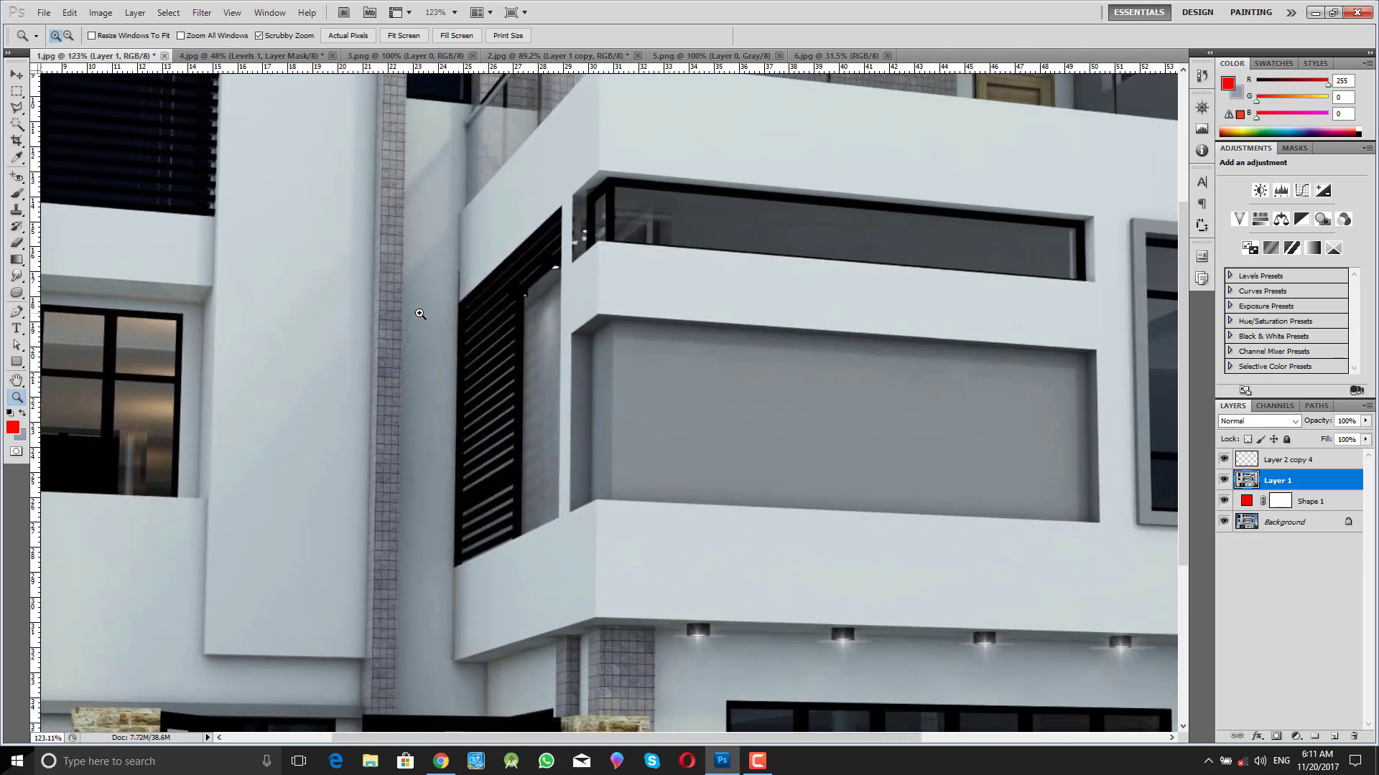
{"action": "left_click", "coordinate": [12, 428]}
{"action": "key", "text": "Escape"}
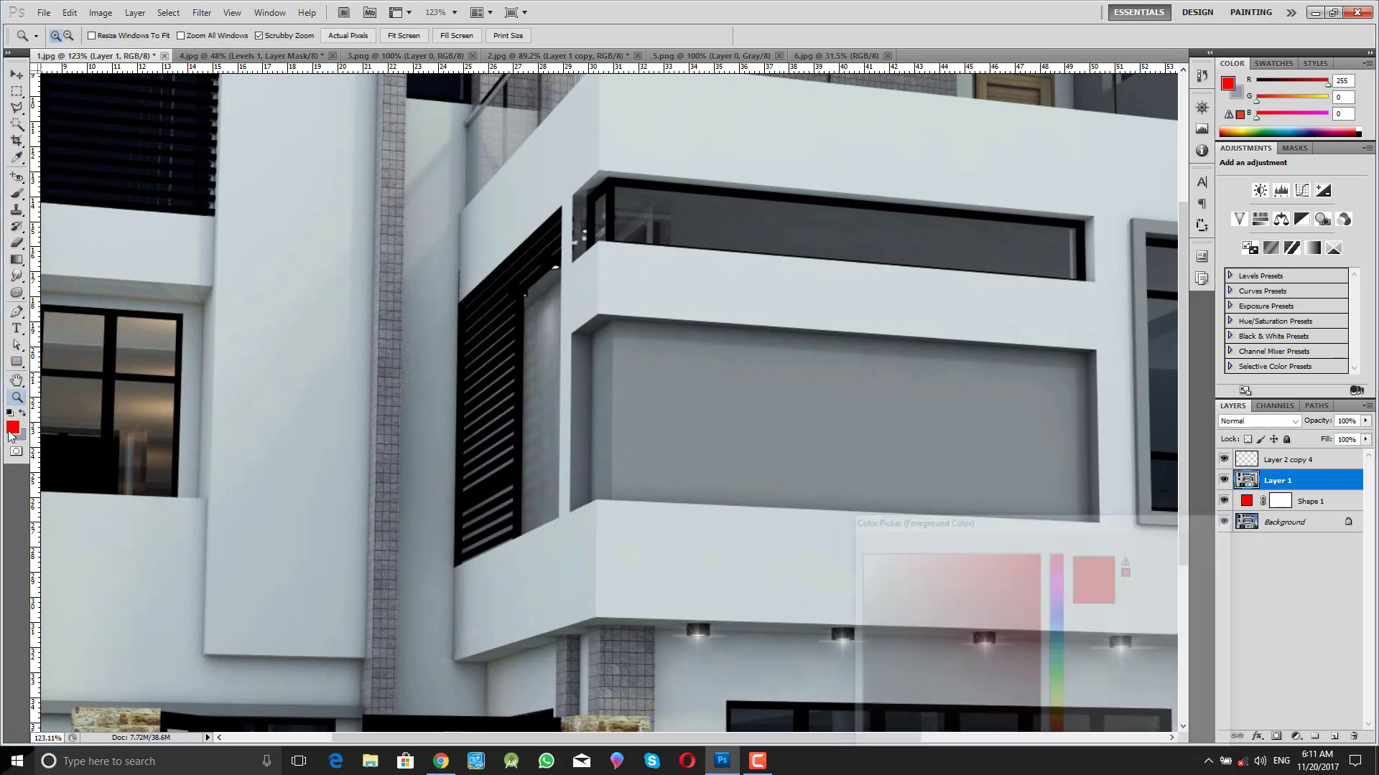
{"action": "left_click", "coordinate": [11, 428]}
{"action": "left_click_drag", "start_coordinate": [912, 617], "coordinate": [748, 537]}
{"action": "left_click", "coordinate": [1172, 548]}
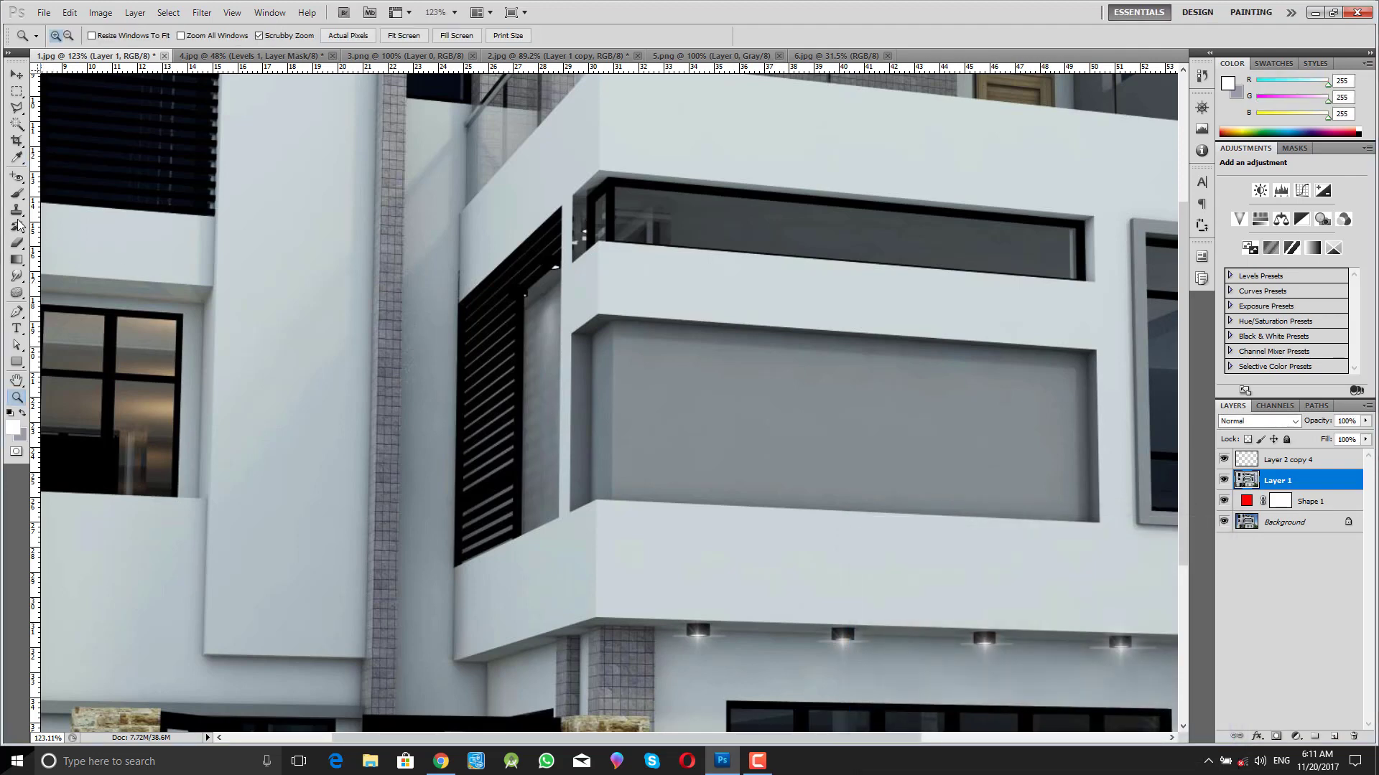
- Brush white at 11% opacity down the shaded wall strip between the brick column and the louvered window on Layer 1
{"action": "left_click", "coordinate": [17, 193]}
{"action": "left_click", "coordinate": [69, 190]}
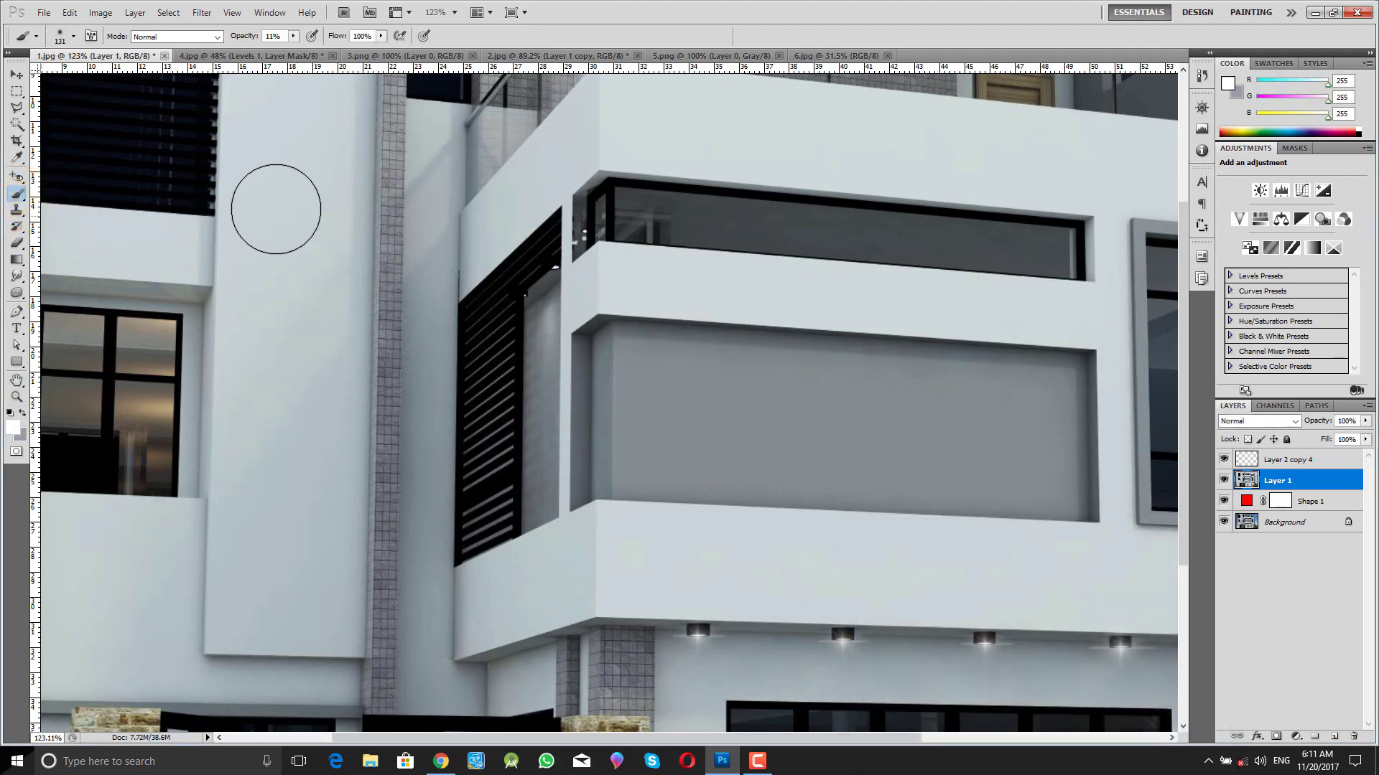
{"action": "mouse_move", "coordinate": [427, 219]}
{"action": "left_mouse_down"}
{"action": "mouse_move", "coordinate": [426, 154]}
{"action": "mouse_move", "coordinate": [424, 260]}
{"action": "mouse_move", "coordinate": [443, 130]}
{"action": "mouse_move", "coordinate": [416, 661]}
{"action": "left_mouse_up"}
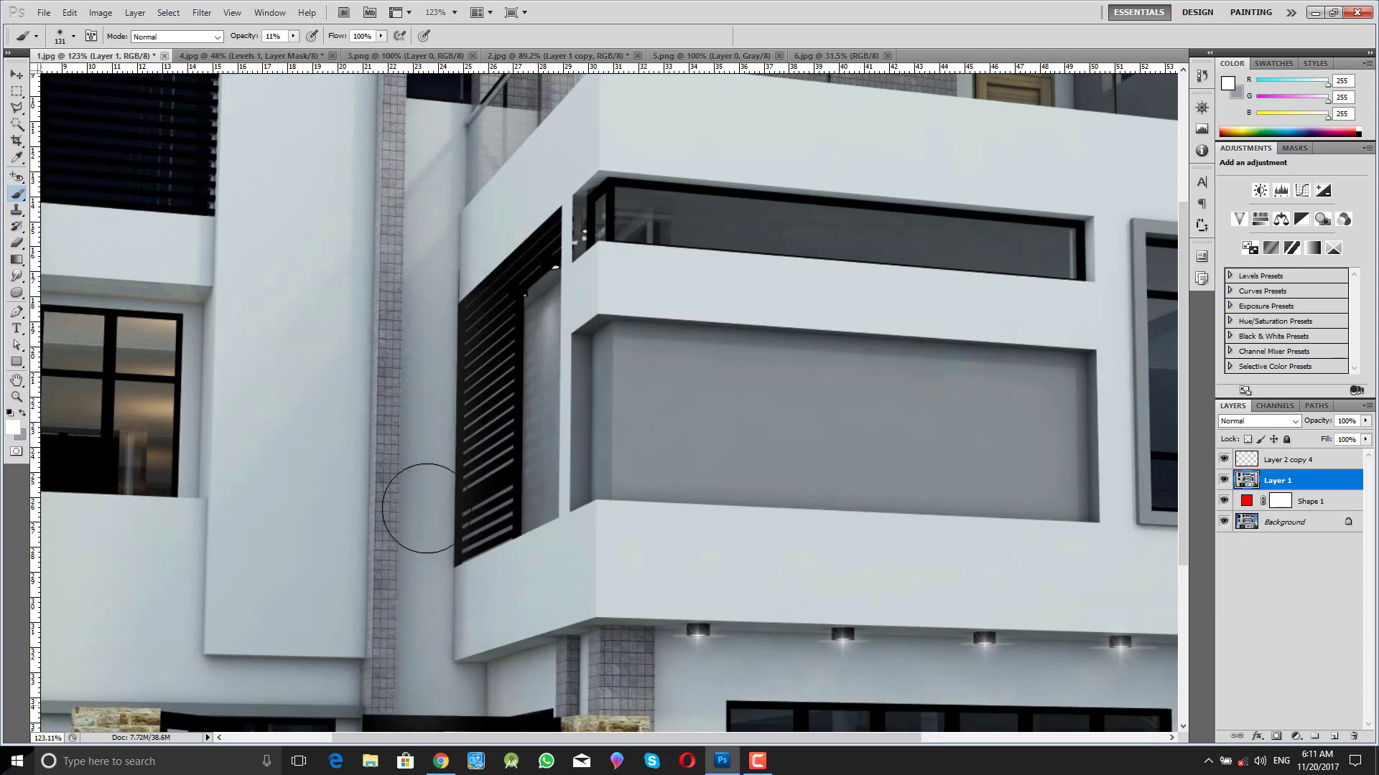
{"action": "mouse_move", "coordinate": [431, 148]}
{"action": "left_mouse_down"}
{"action": "mouse_move", "coordinate": [404, 467]}
{"action": "mouse_move", "coordinate": [411, 696]}
{"action": "mouse_move", "coordinate": [429, 579]}
{"action": "mouse_move", "coordinate": [428, 134]}
{"action": "mouse_move", "coordinate": [412, 295]}
{"action": "mouse_move", "coordinate": [422, 644]}
{"action": "left_mouse_up"}
- Choose the Clone Stamp Tool for work around the upper facade and brick column
{"action": "key", "text": "z"}
{"action": "left_click_drag", "start_coordinate": [574, 292], "coordinate": [519, 313]}
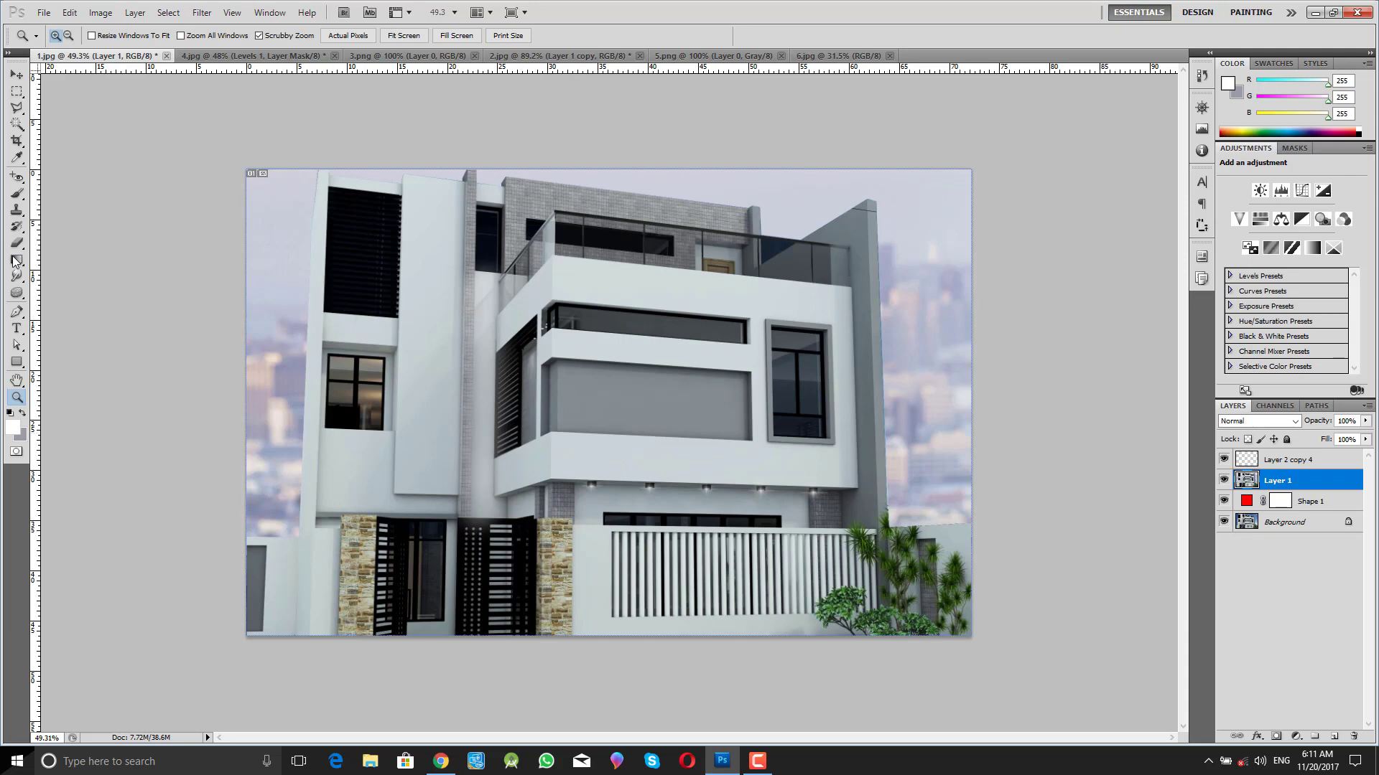
{"action": "left_click", "coordinate": [18, 213]}
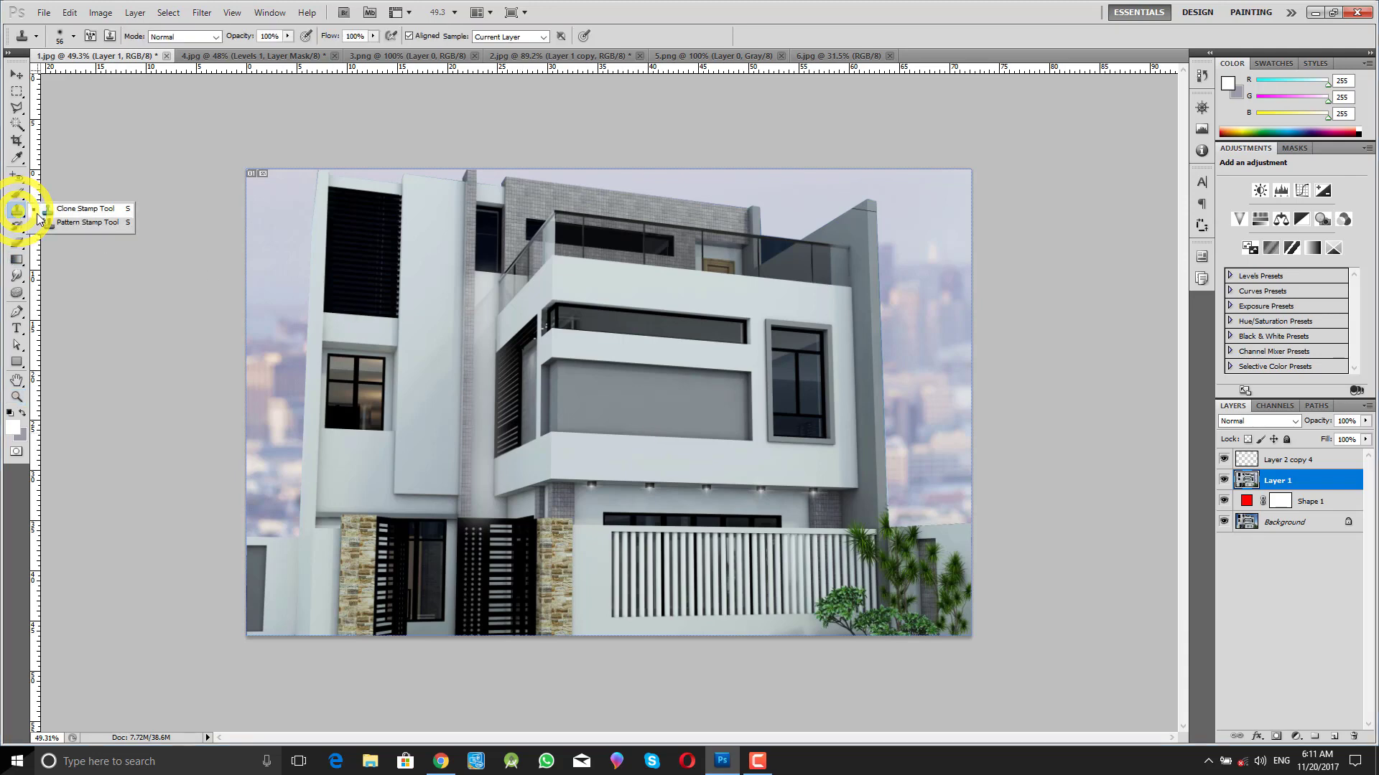
{"action": "left_click", "coordinate": [102, 211]}
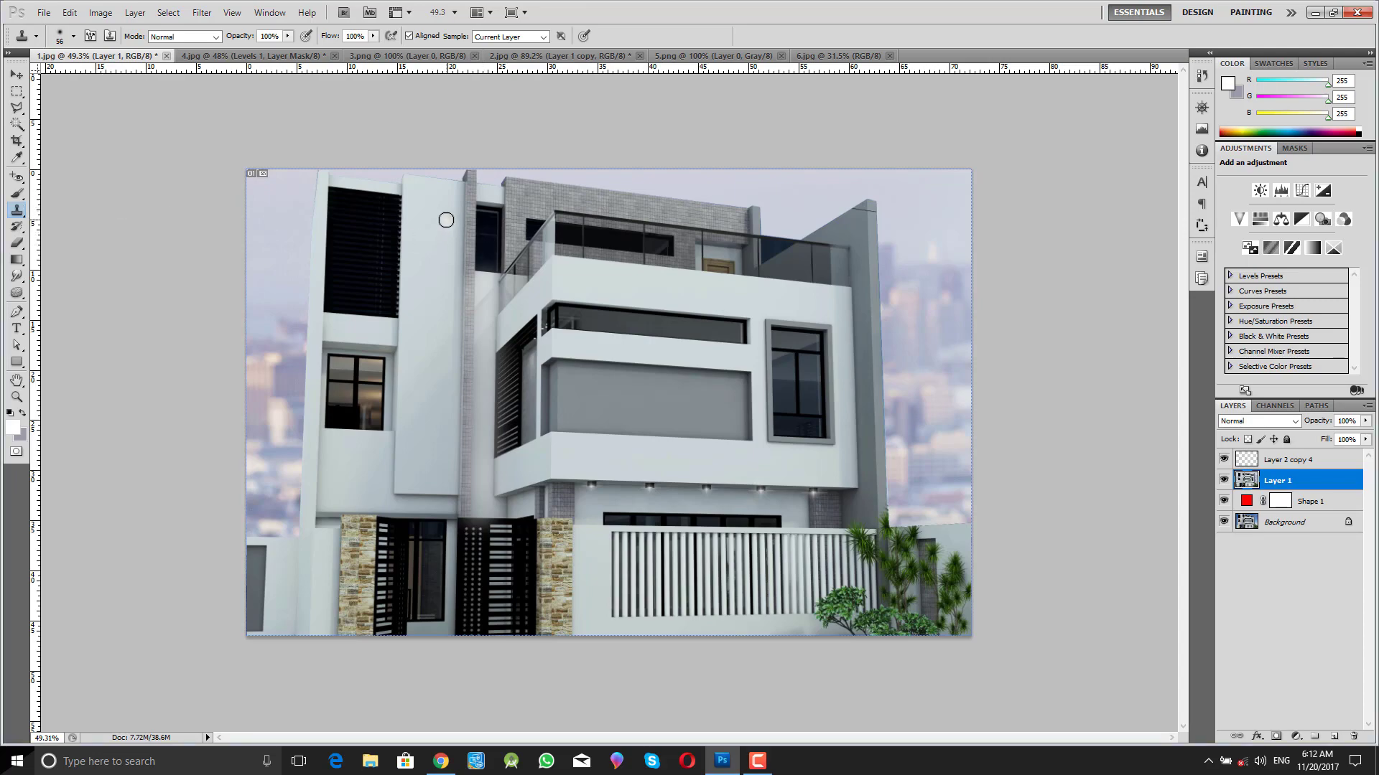
{"action": "key", "text": "z"}
{"action": "left_click_drag", "start_coordinate": [446, 218], "coordinate": [504, 268]}
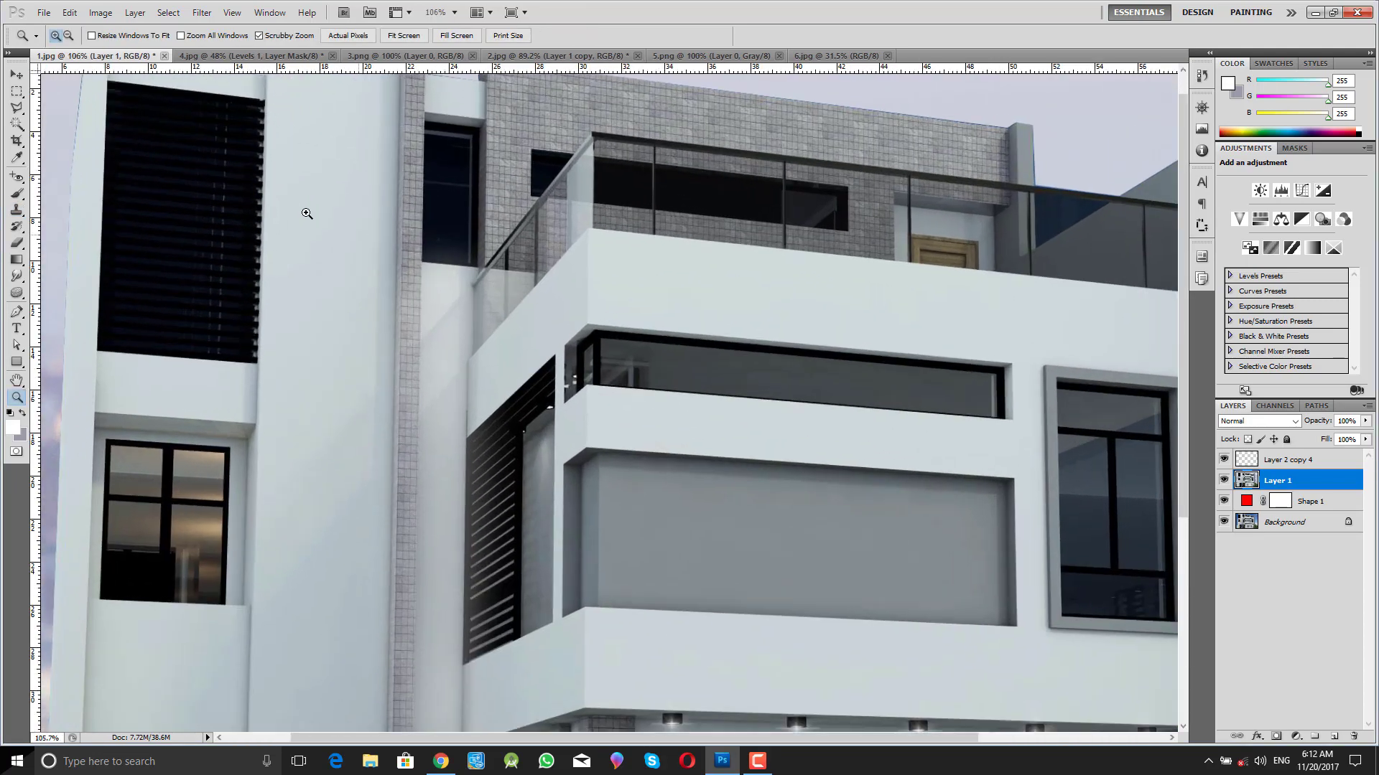
{"action": "left_click", "coordinate": [19, 209]}
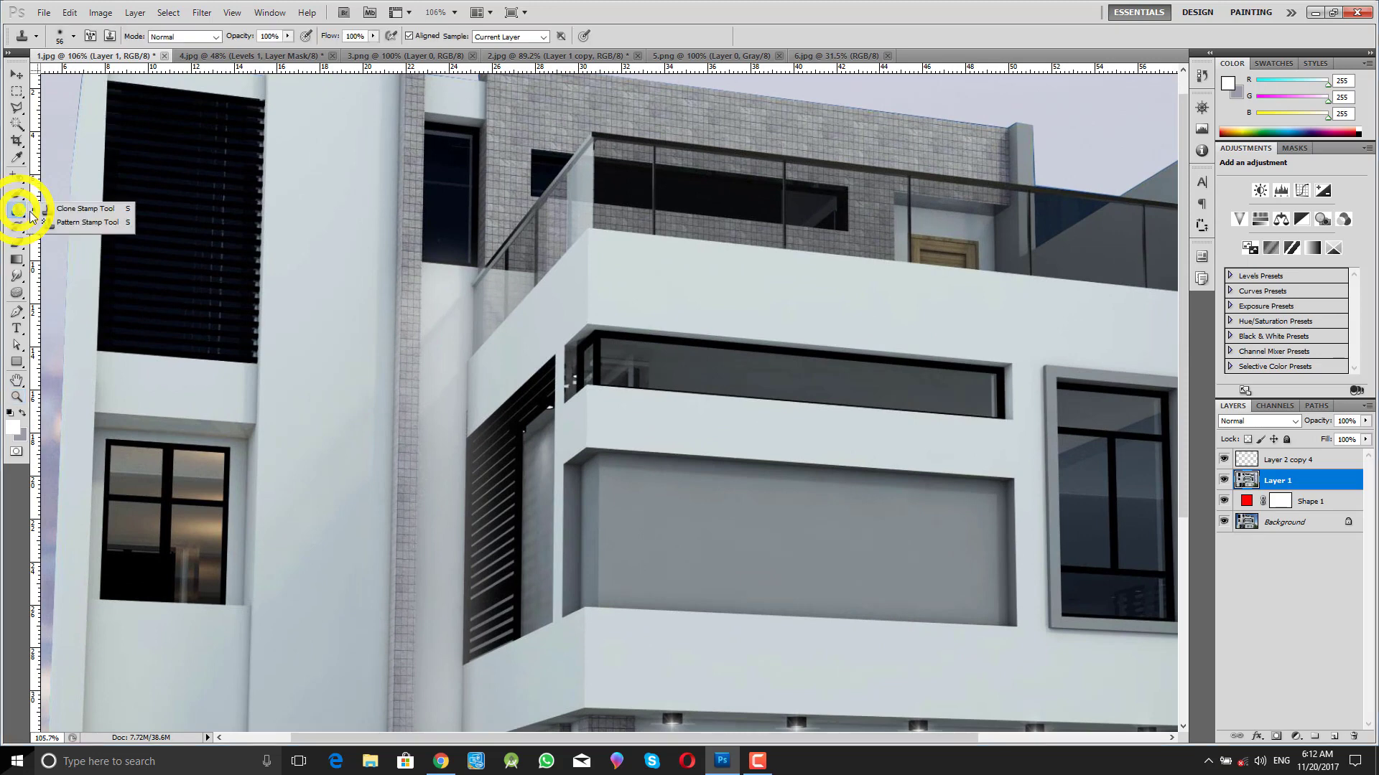
{"action": "left_click", "coordinate": [80, 209]}
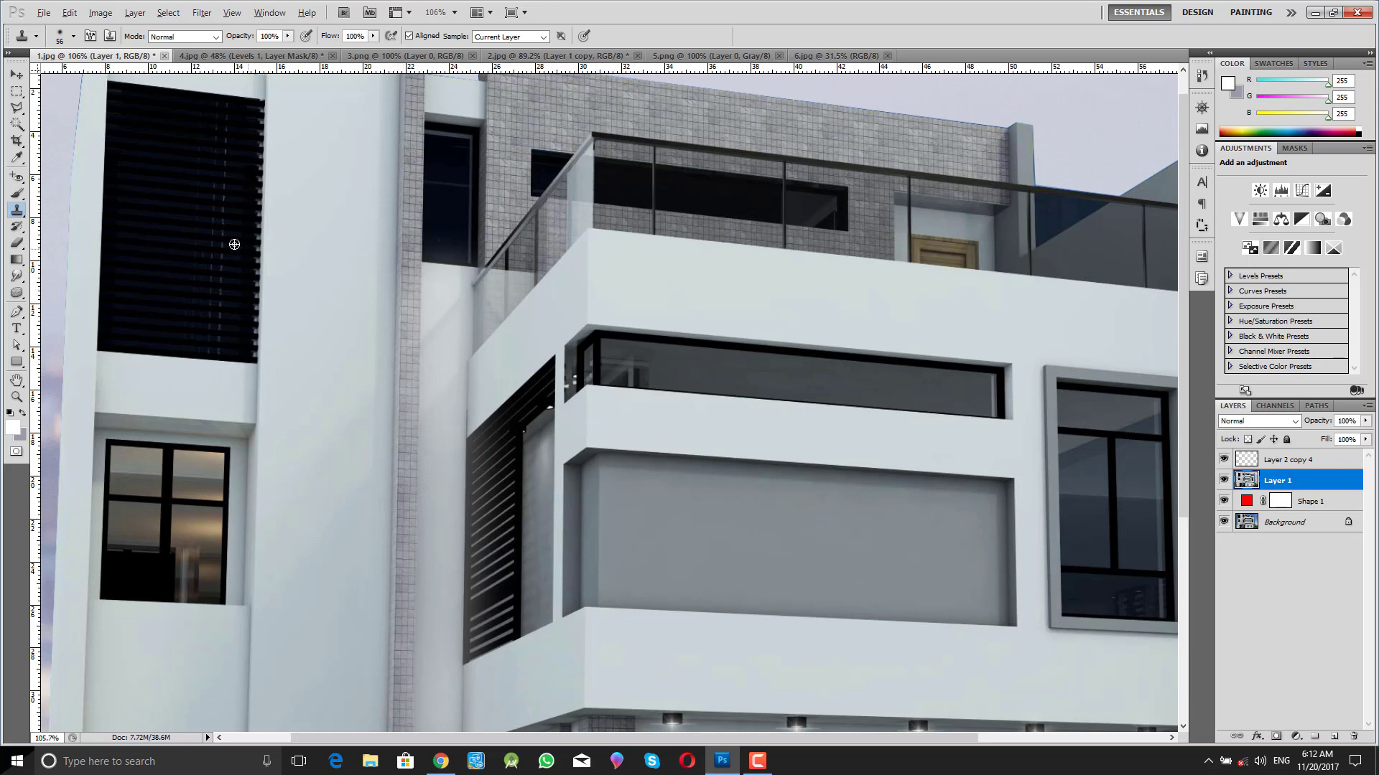
- Set the Clone Stamp brush size to 130 px
{"action": "right_click", "coordinate": [338, 240]}
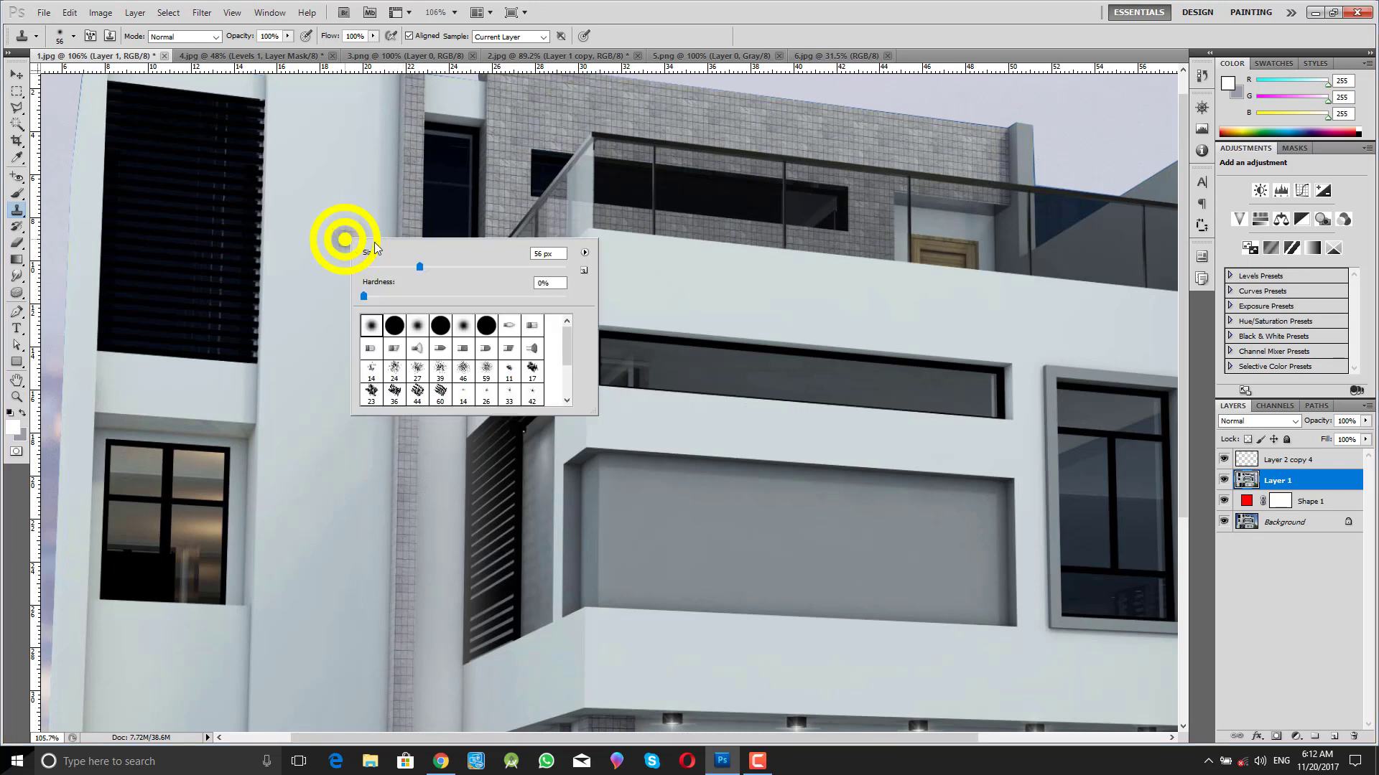
{"action": "right_click", "coordinate": [314, 172]}
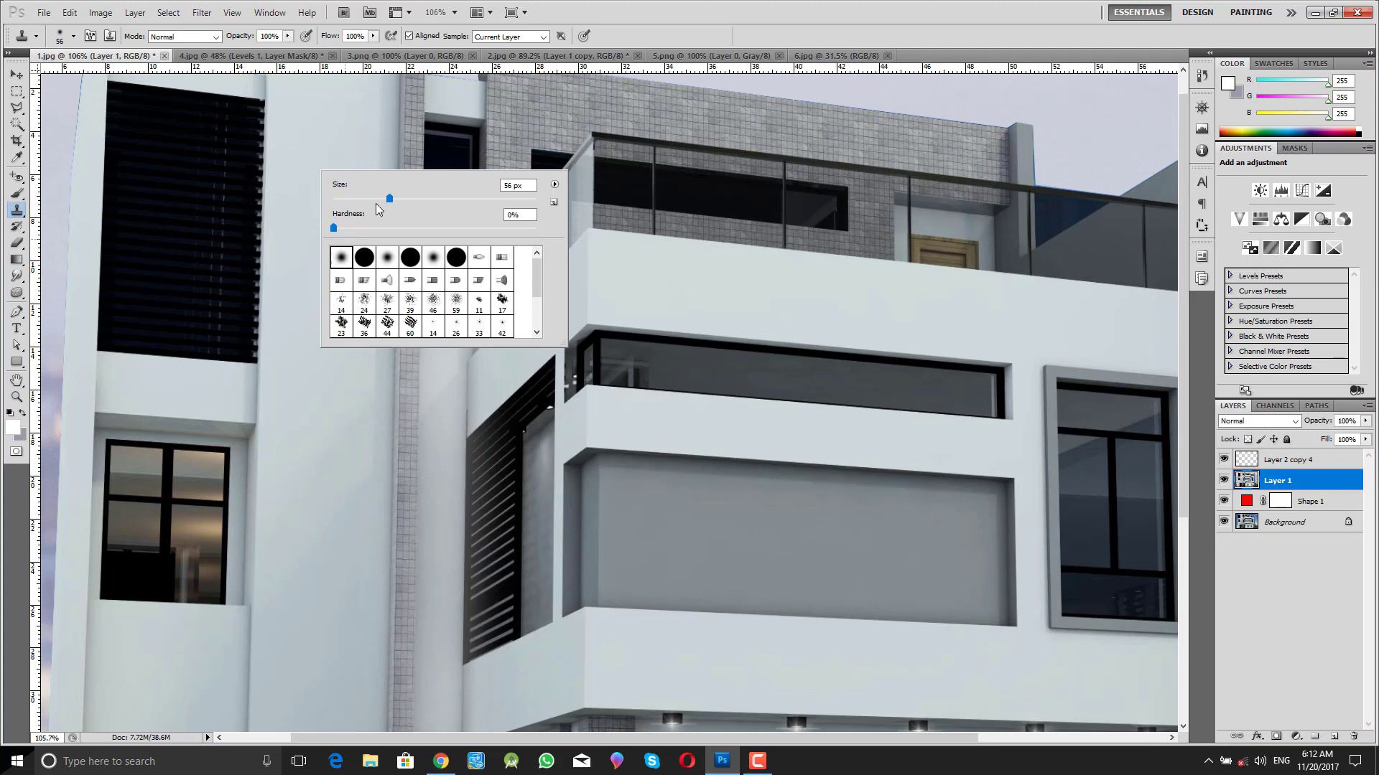
{"action": "left_click_drag", "start_coordinate": [391, 209], "coordinate": [451, 206]}
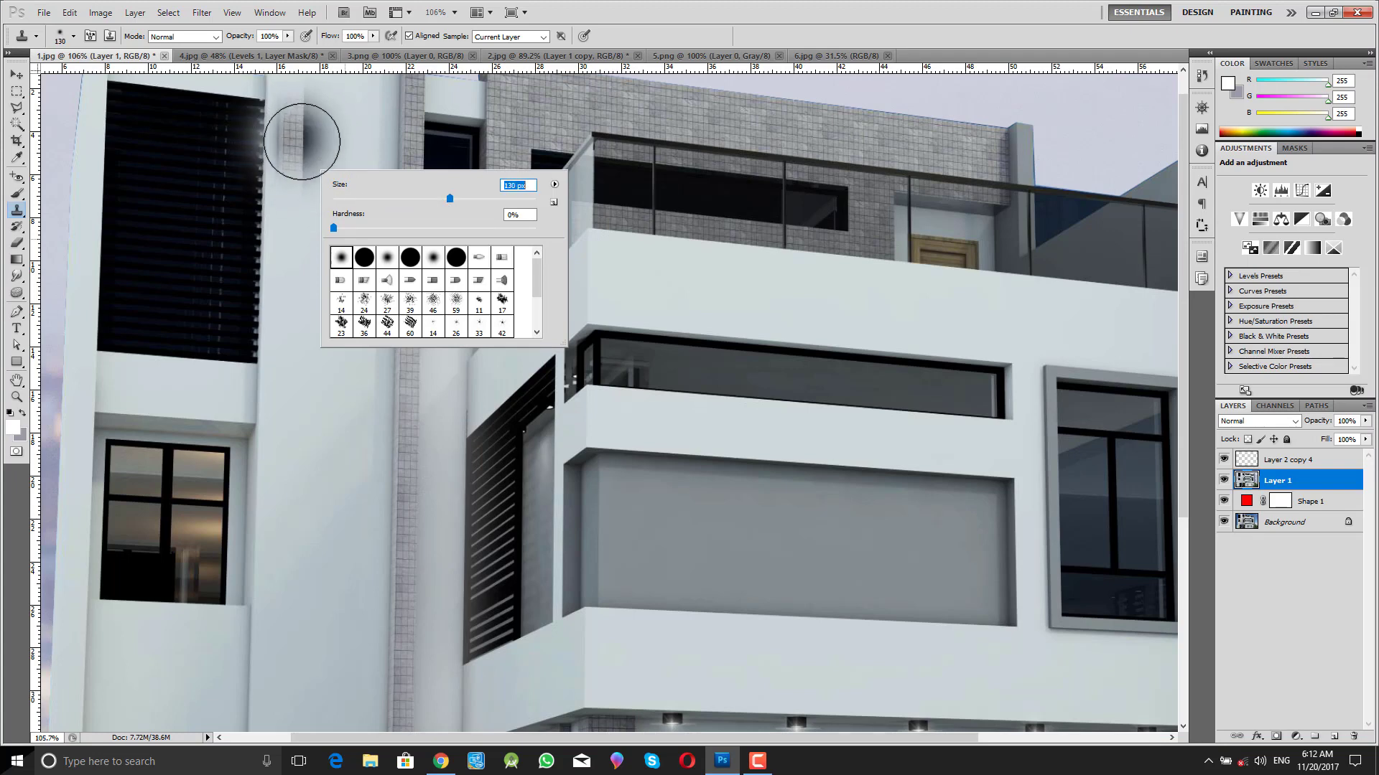
{"action": "left_click", "coordinate": [710, 5]}
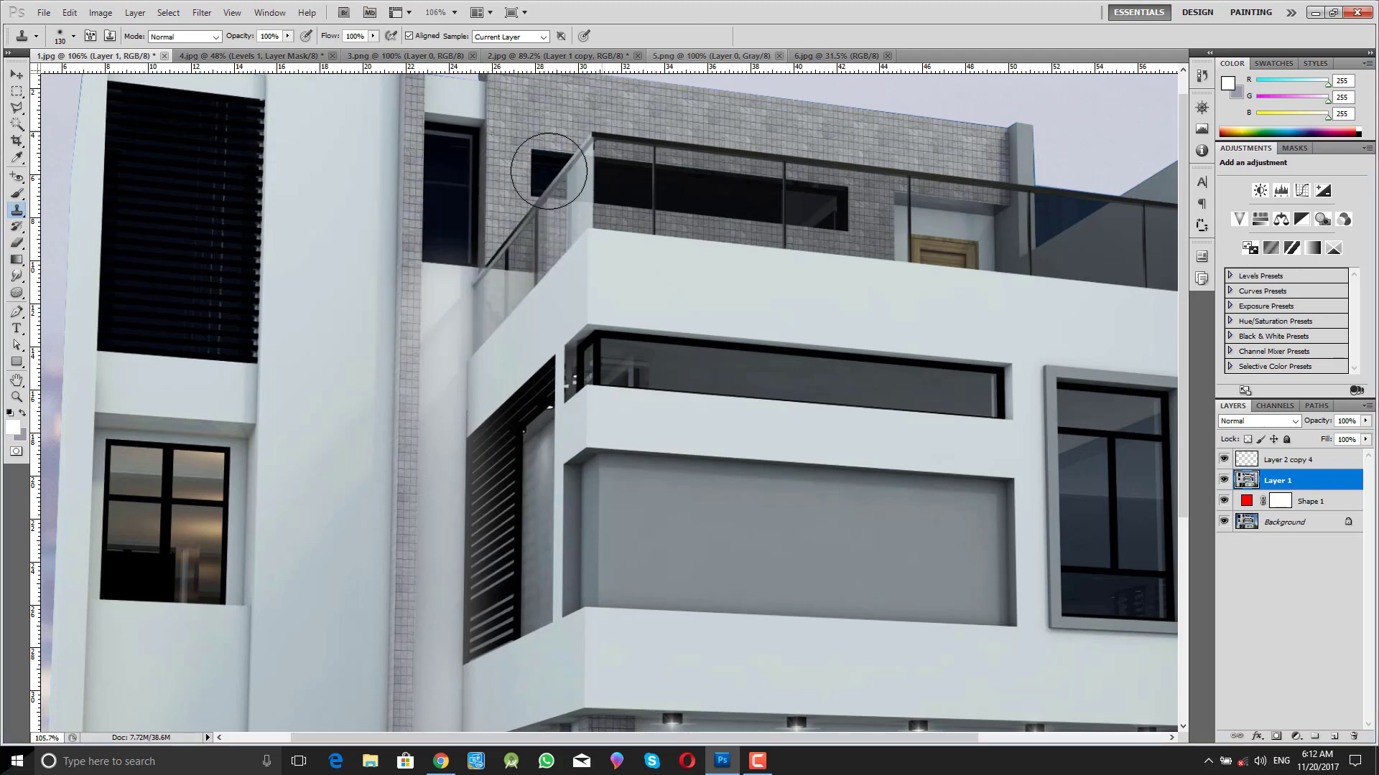
- Sample the brick column, try cloning it onto the white wall beside the dark louvers, and undo the stamp
{"action": "left_click", "coordinate": [408, 192], "text": "alt"}
{"action": "mouse_move", "coordinate": [394, 222]}
{"action": "left_mouse_down"}
{"action": "mouse_move", "coordinate": [334, 249]}
{"action": "mouse_move", "coordinate": [329, 288]}
{"action": "left_mouse_up"}
{"action": "key", "text": "z"}
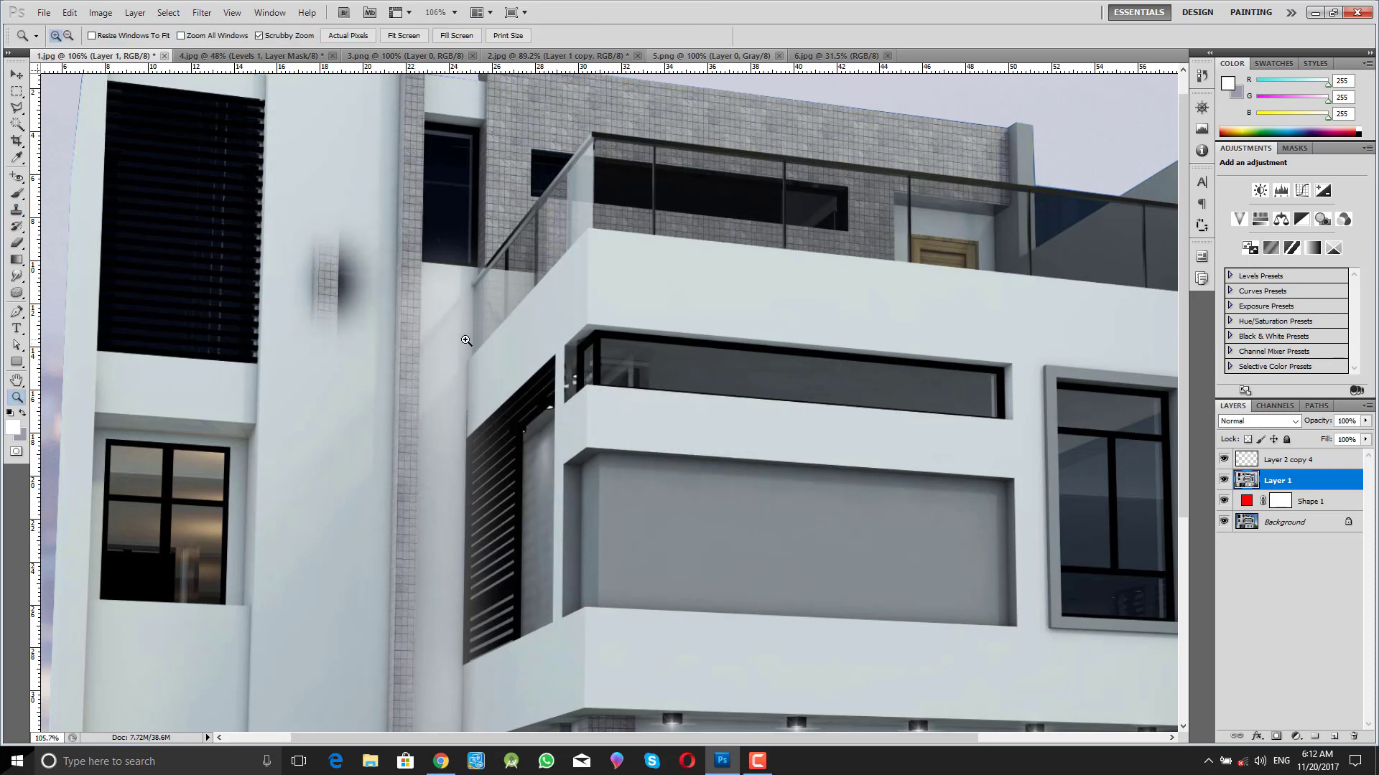
{"action": "left_click_drag", "start_coordinate": [632, 385], "coordinate": [442, 350]}
{"action": "left_click_drag", "start_coordinate": [413, 204], "coordinate": [422, 251]}
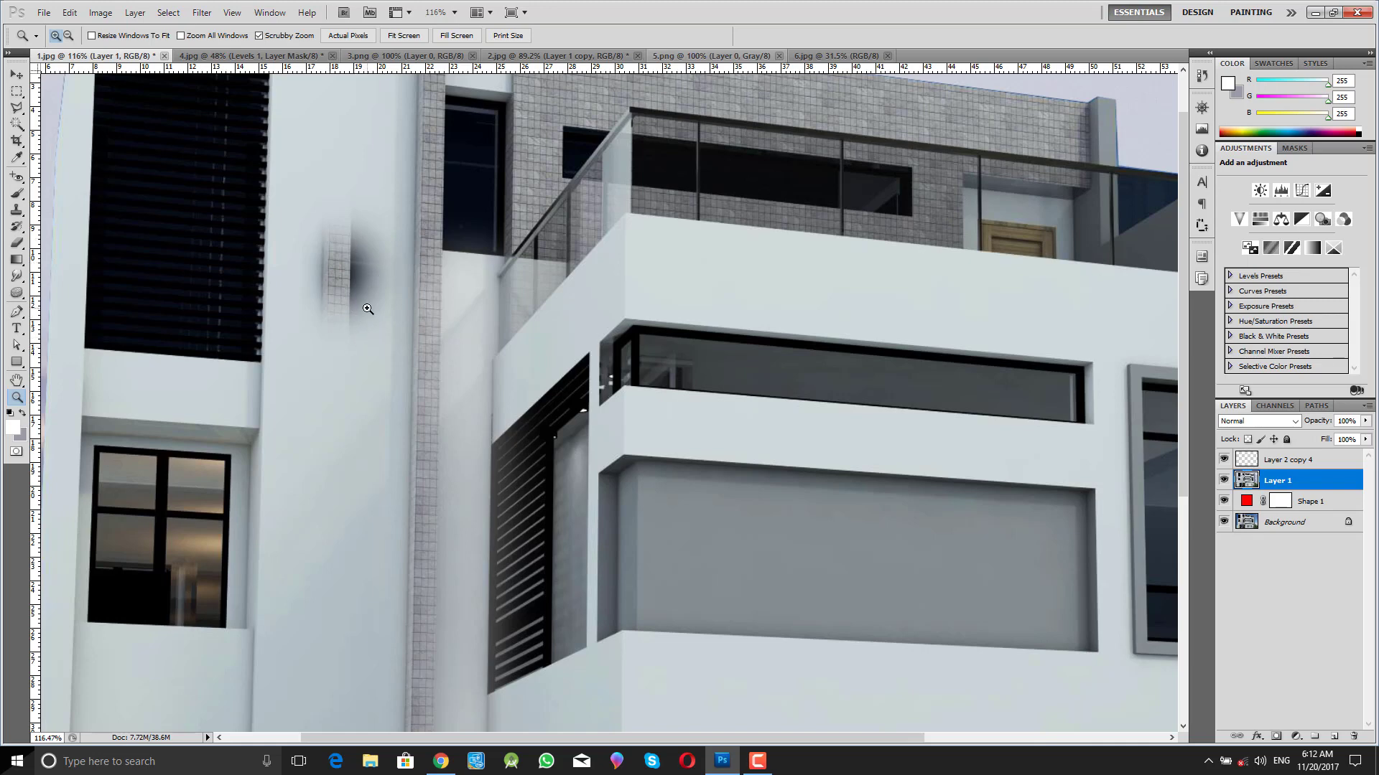
{"action": "key", "text": "ctrl+z"}
- Switch to the Brush Tool for the upper brick wall and set its size to 49 px
{"action": "left_click_drag", "start_coordinate": [424, 303], "coordinate": [376, 328]}
{"action": "left_click_drag", "start_coordinate": [667, 119], "coordinate": [687, 220]}
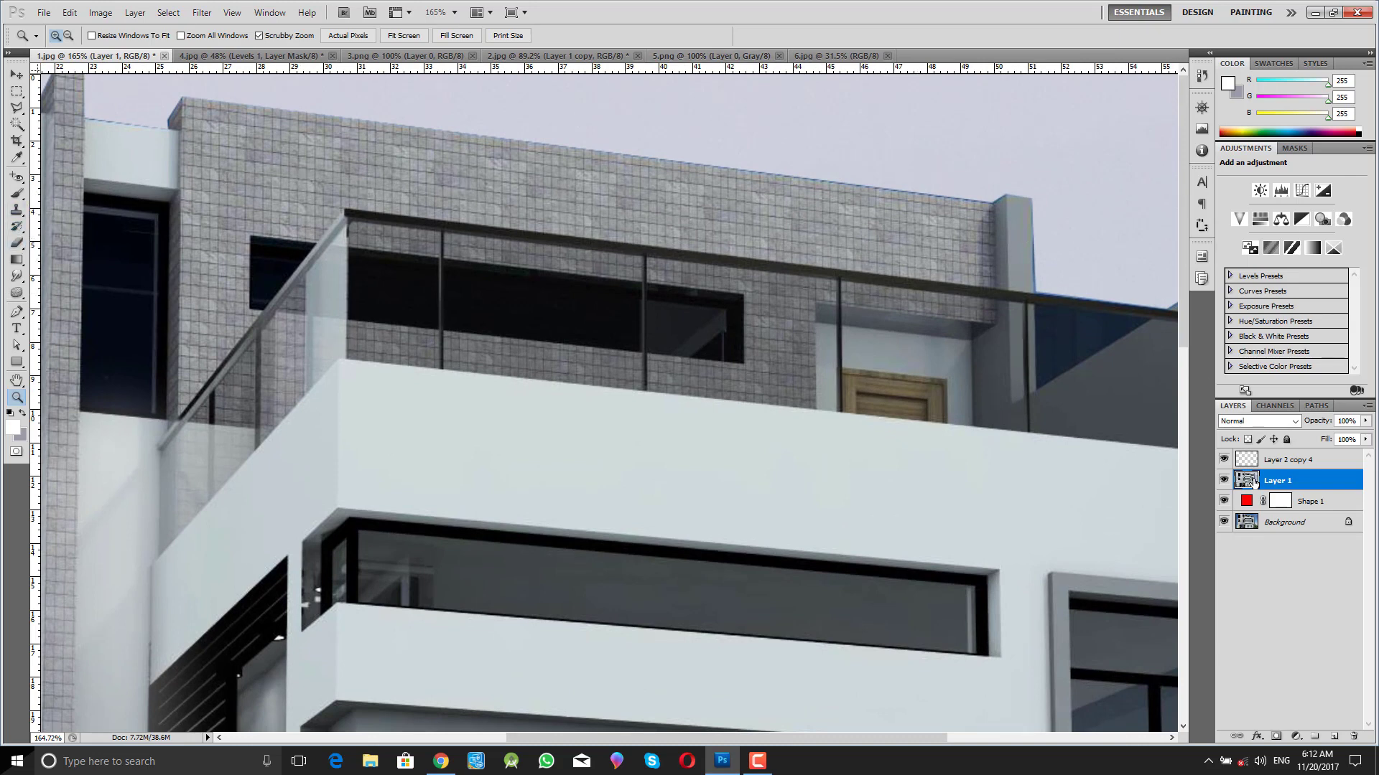
{"action": "key", "text": "b"}
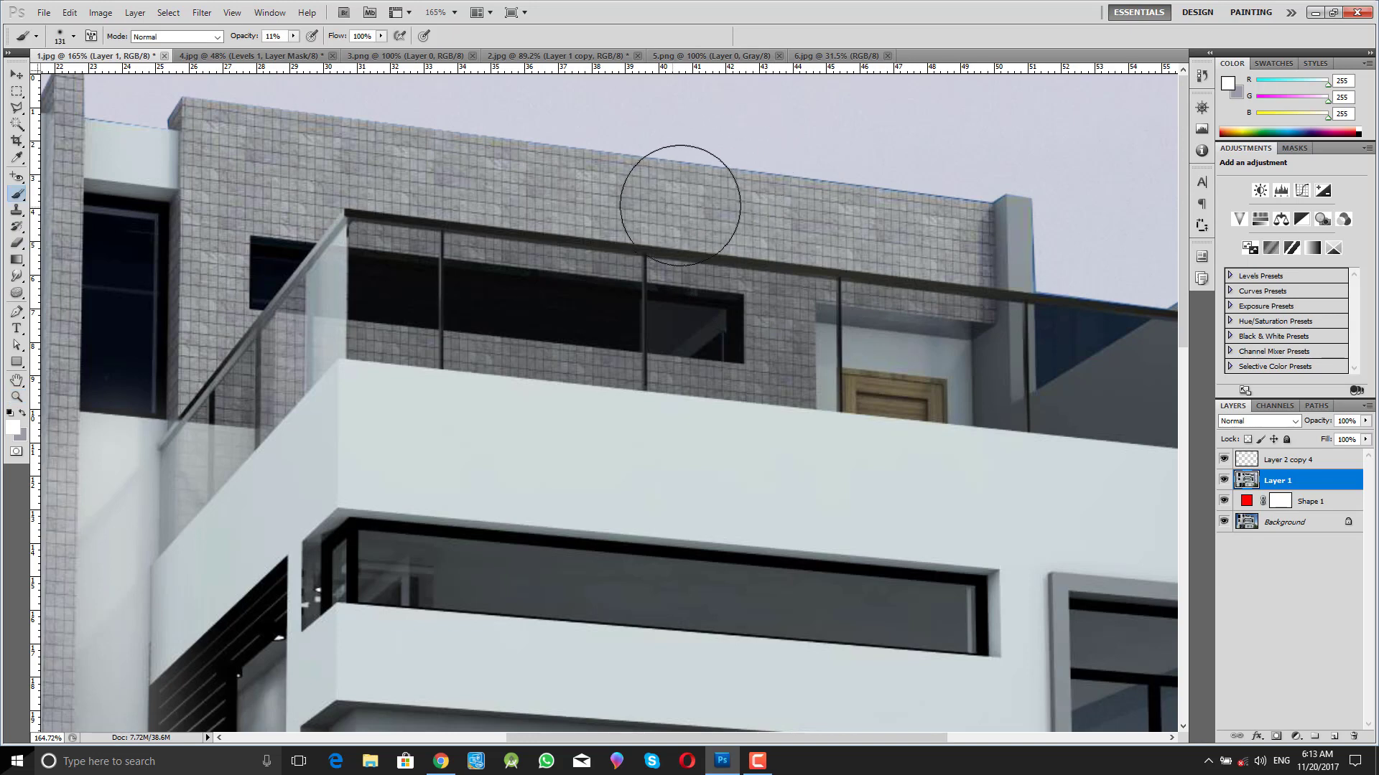
{"action": "right_click", "coordinate": [747, 195]}
{"action": "left_click", "coordinate": [813, 224]}
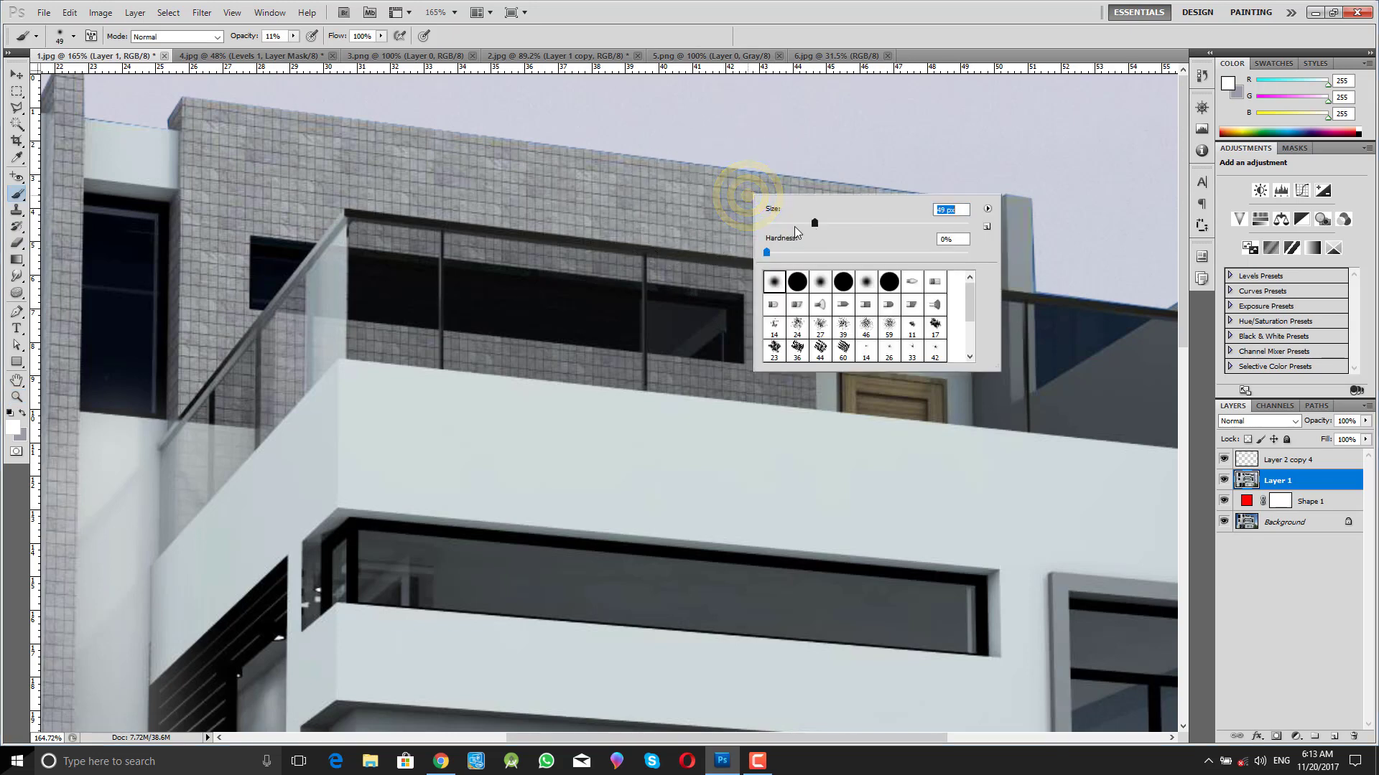
- Set the brush opacity to 100%, try a white stroke on the upper brick wall, and undo it
{"action": "left_click", "coordinate": [242, 36]}
{"action": "left_click_drag", "start_coordinate": [240, 37], "coordinate": [424, 41]}
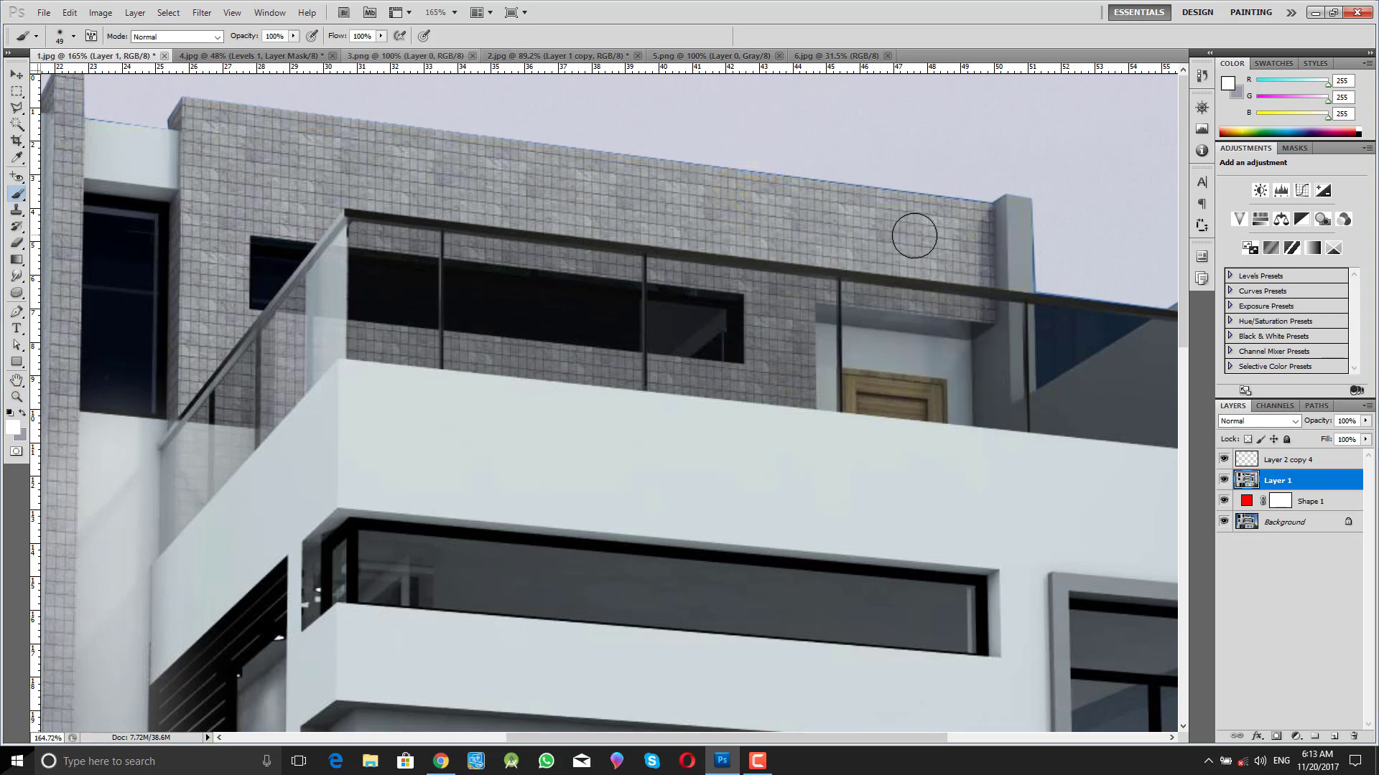
{"action": "mouse_move", "coordinate": [914, 230]}
{"action": "left_mouse_down"}
{"action": "mouse_move", "coordinate": [840, 231]}
{"action": "mouse_move", "coordinate": [904, 245]}
{"action": "left_mouse_up"}
{"action": "key", "text": "bracketleft"}
{"action": "key", "text": "bracketleft"}
{"action": "key", "text": "bracketleft"}
{"action": "key", "text": "ctrl+z"}
- Set the brush size to 19 px and paint a small white spot on the brick wall above the balcony railing
{"action": "right_click", "coordinate": [859, 226]}
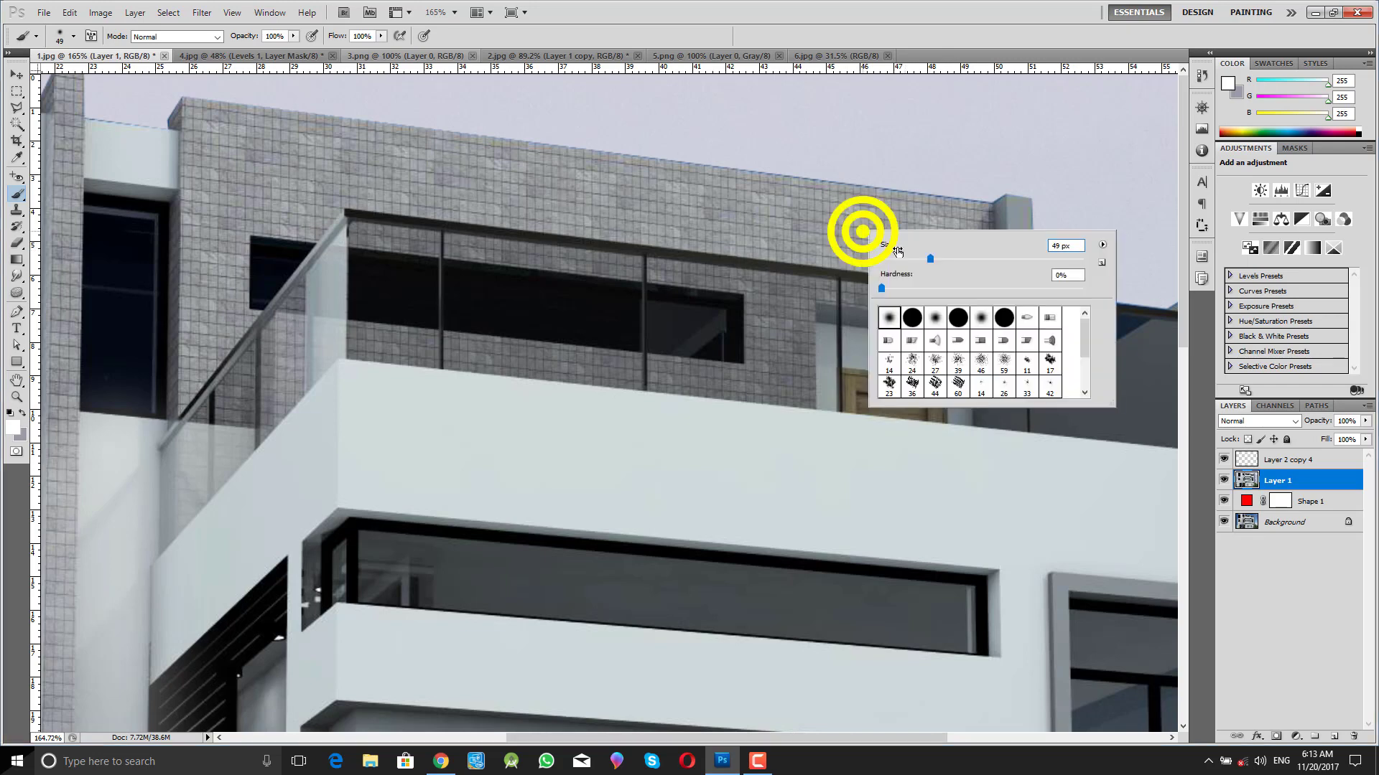
{"action": "left_click_drag", "start_coordinate": [715, 207], "coordinate": [703, 201]}
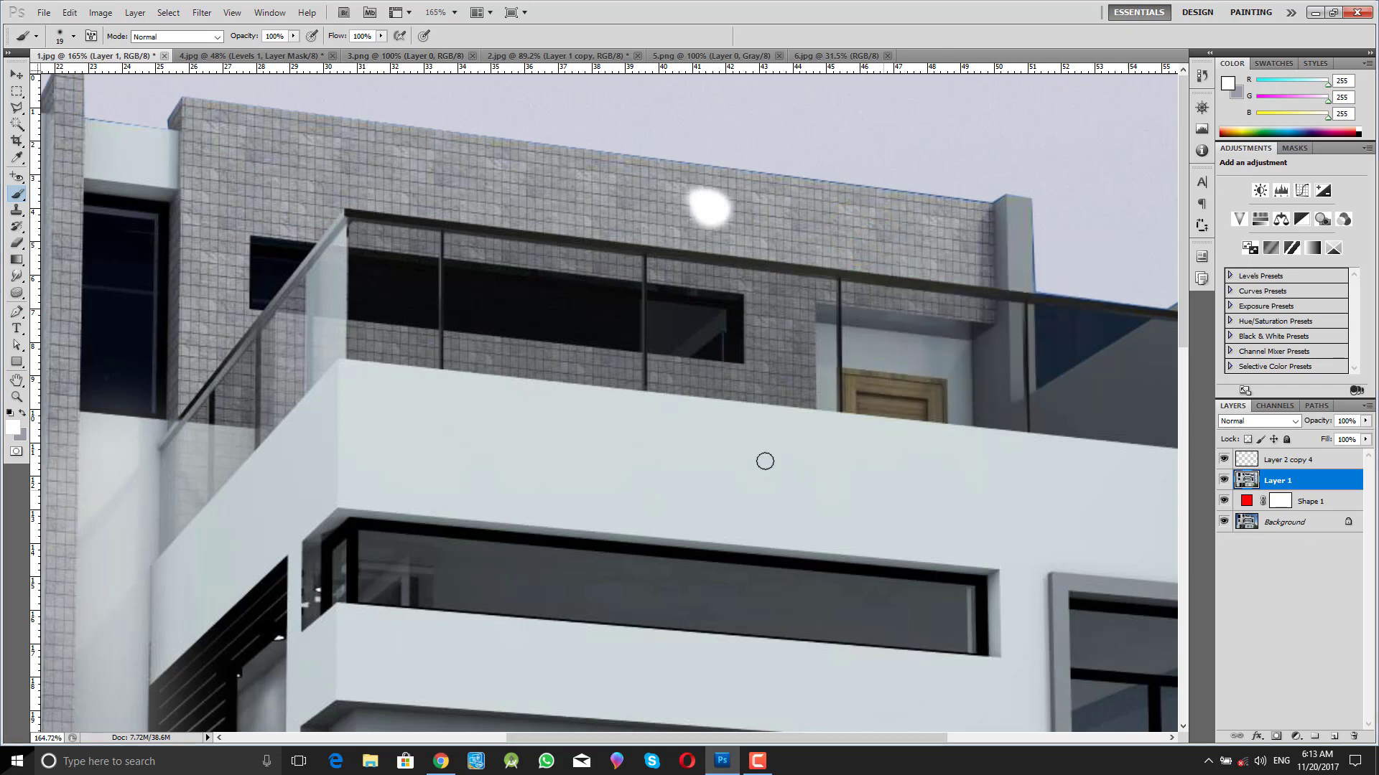
{"action": "key", "text": "z"}
{"action": "left_click_drag", "start_coordinate": [725, 252], "coordinate": [669, 194]}
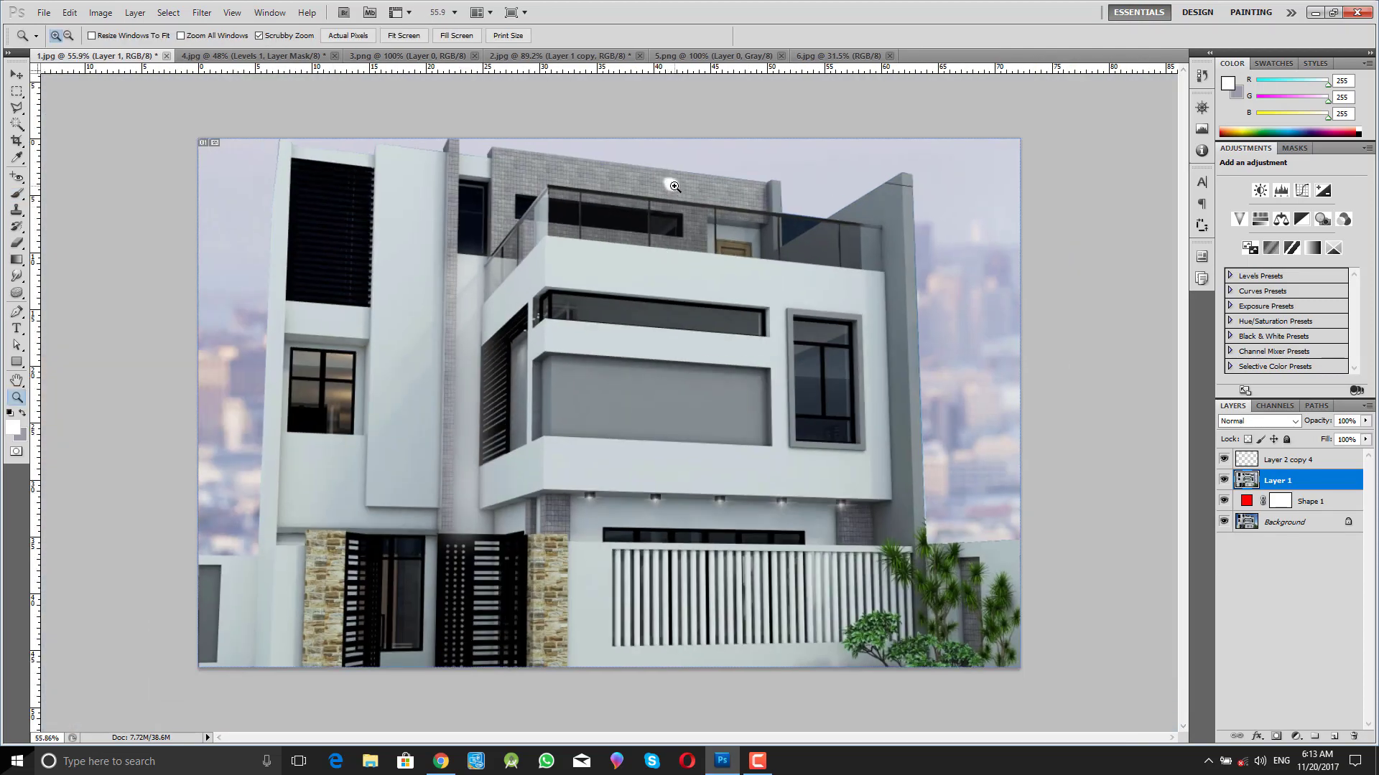
{"action": "left_click_drag", "start_coordinate": [681, 147], "coordinate": [677, 216]}
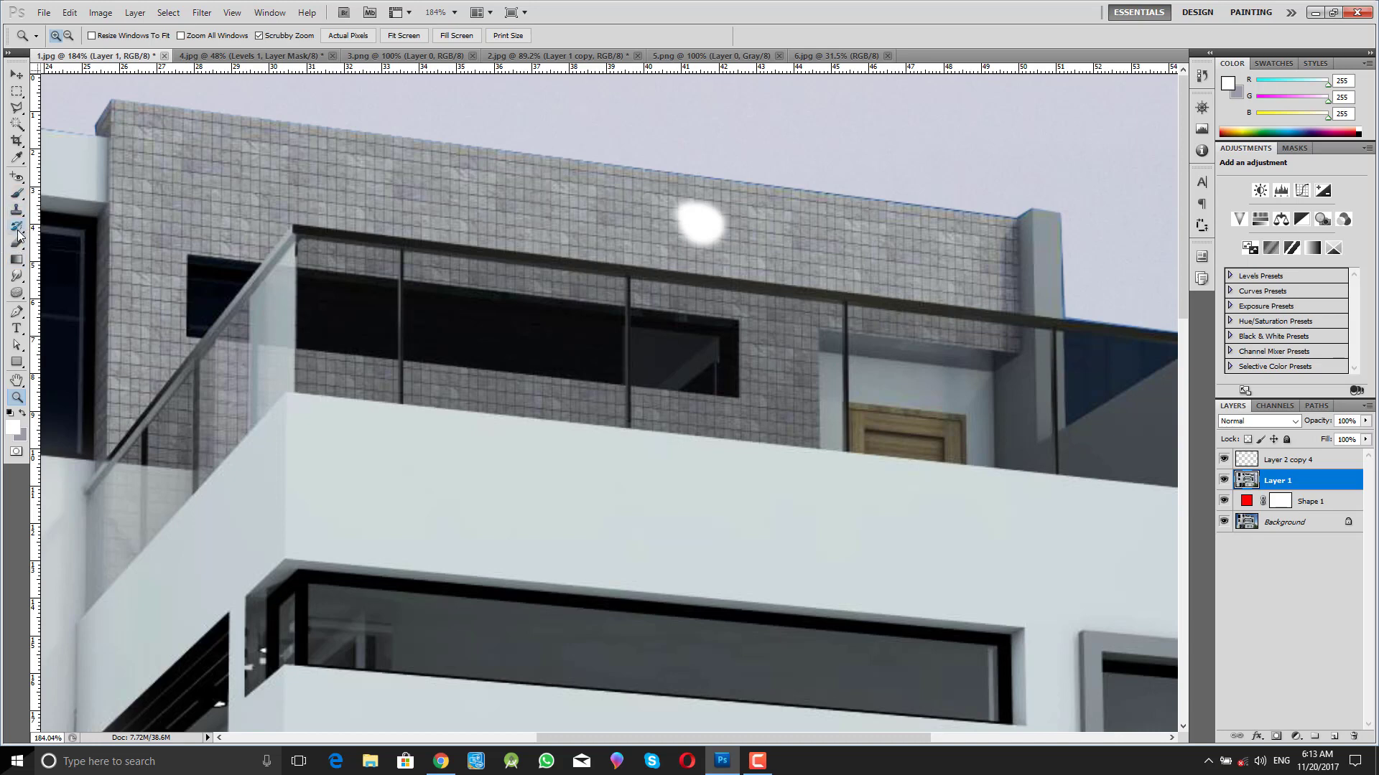
- Switch to the Clone Stamp Tool and set its brush size to 55 px
{"action": "mouse_move", "coordinate": [16, 209]}
{"action": "left_mouse_down"}
{"action": "mouse_move", "coordinate": [45, 222]}
{"action": "mouse_move", "coordinate": [113, 216]}
{"action": "left_mouse_up"}
{"action": "right_click", "coordinate": [540, 205]}
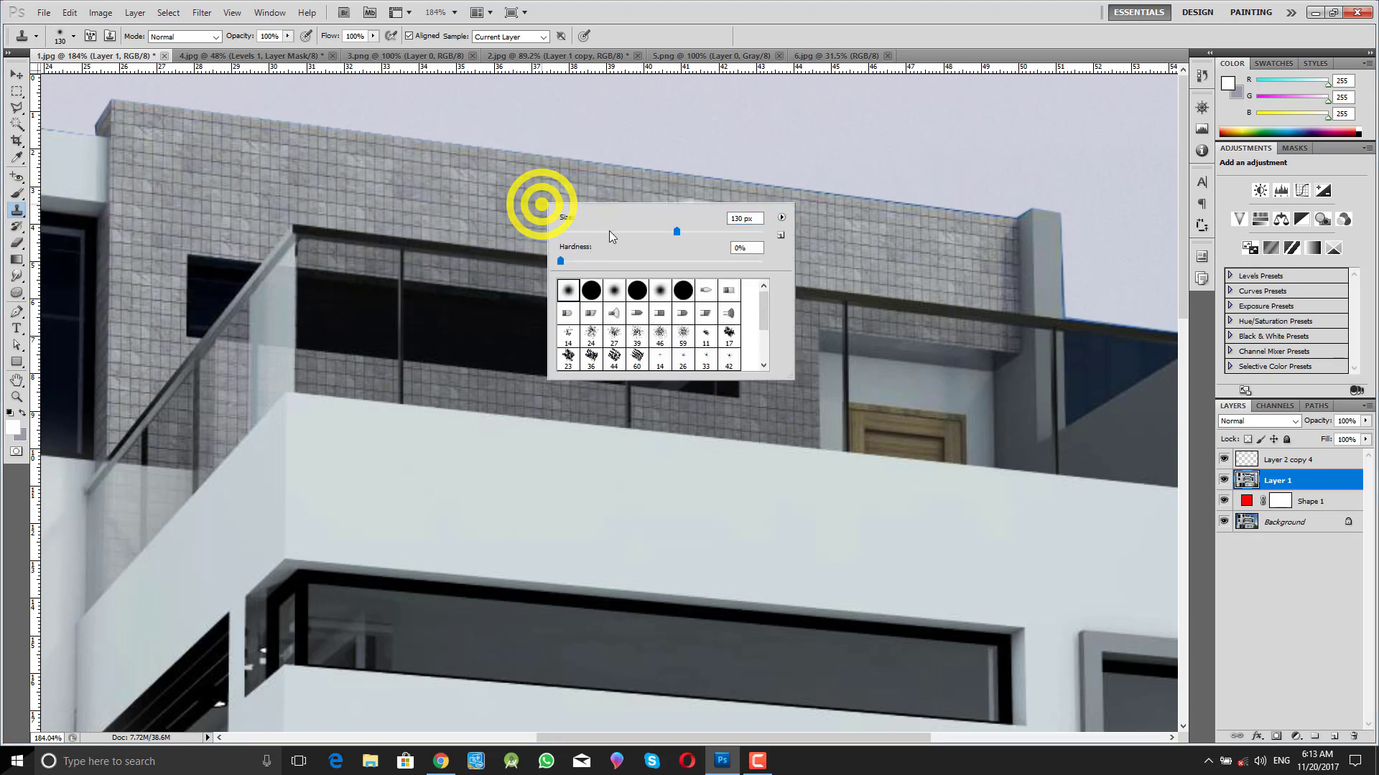
{"action": "left_click_drag", "start_coordinate": [609, 231], "coordinate": [639, 232]}
{"action": "right_click", "coordinate": [489, 189]}
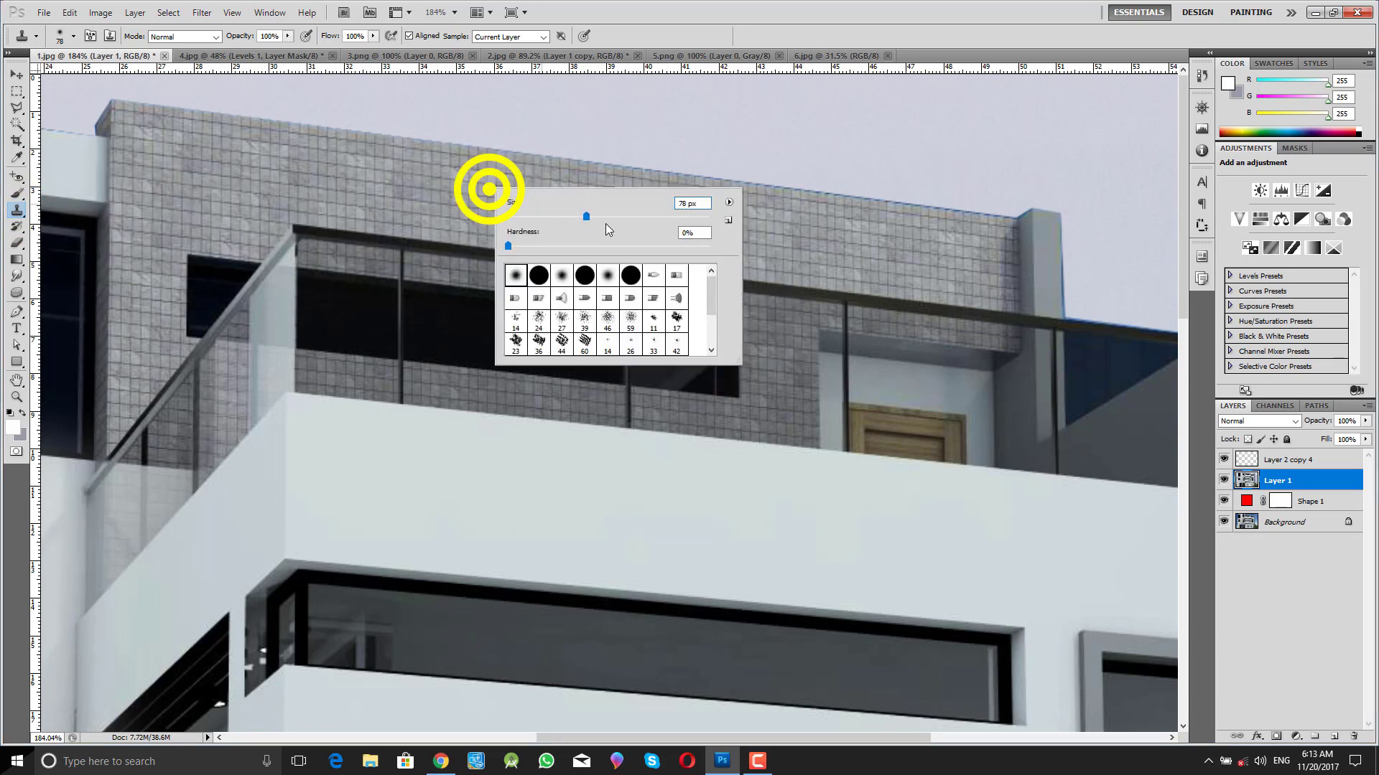
{"action": "left_click", "coordinate": [561, 215]}
{"action": "left_click", "coordinate": [488, 190]}
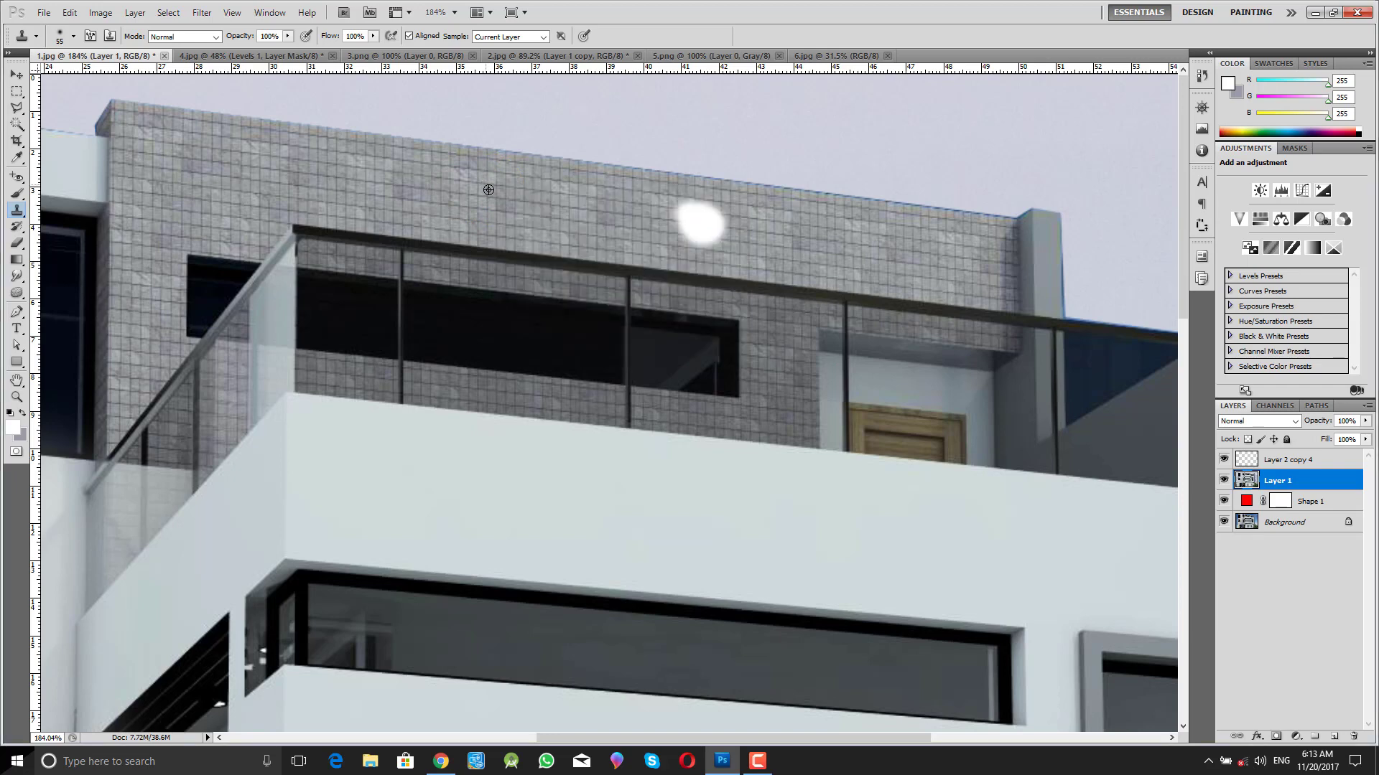
- Sample the clean brick beside the white spot and clone it over the spot
{"action": "left_click", "coordinate": [548, 205], "text": "alt"}
{"action": "mouse_move", "coordinate": [678, 222]}
{"action": "left_mouse_down"}
{"action": "mouse_move", "coordinate": [696, 212]}
{"action": "mouse_move", "coordinate": [714, 234]}
{"action": "left_mouse_up"}
{"action": "key", "text": "z"}
{"action": "mouse_move", "coordinate": [624, 220]}
{"action": "left_mouse_down"}
{"action": "mouse_move", "coordinate": [558, 221]}
{"action": "mouse_move", "coordinate": [586, 203]}
{"action": "left_mouse_up"}
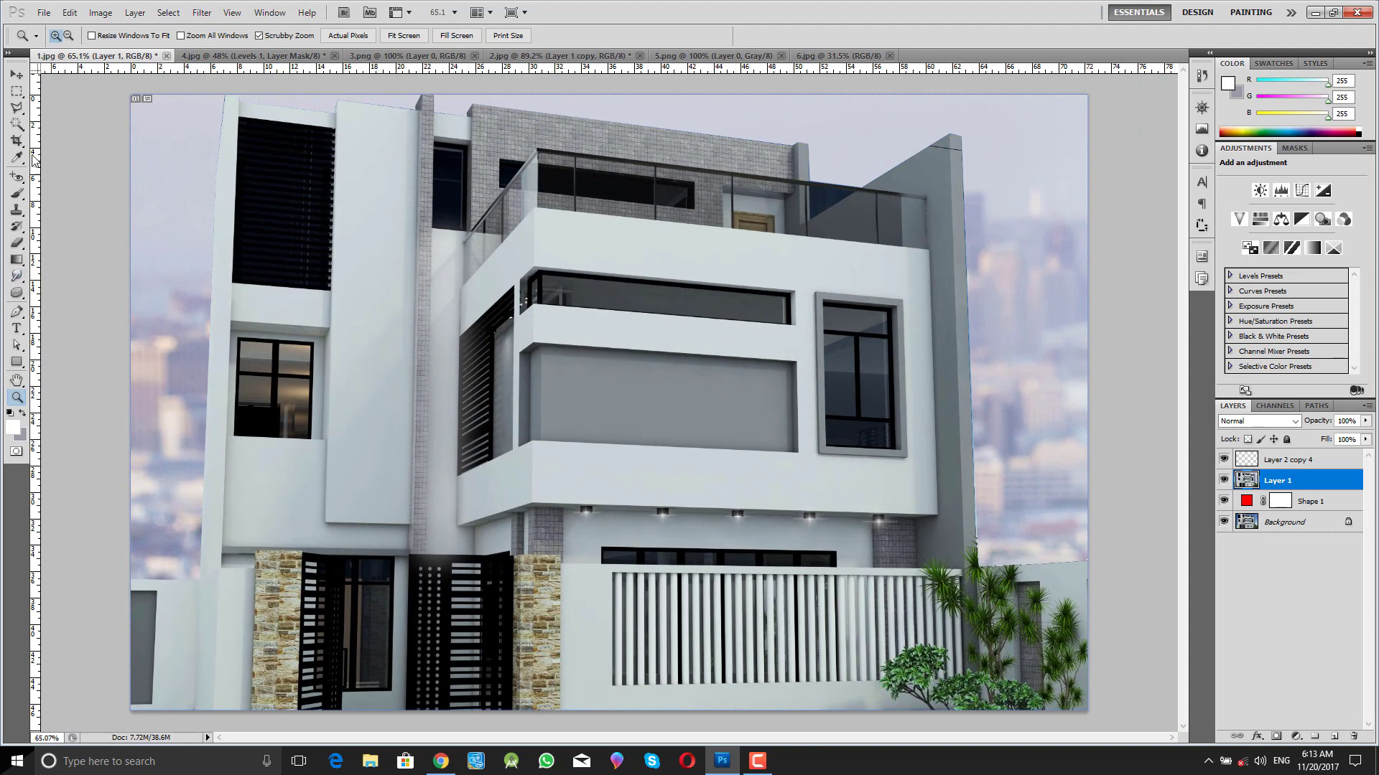
- Choose the Pattern Stamp Tool and select the multicoloured tie-dye pattern after comparing it with the bubbles pattern
{"action": "left_click", "coordinate": [17, 193]}
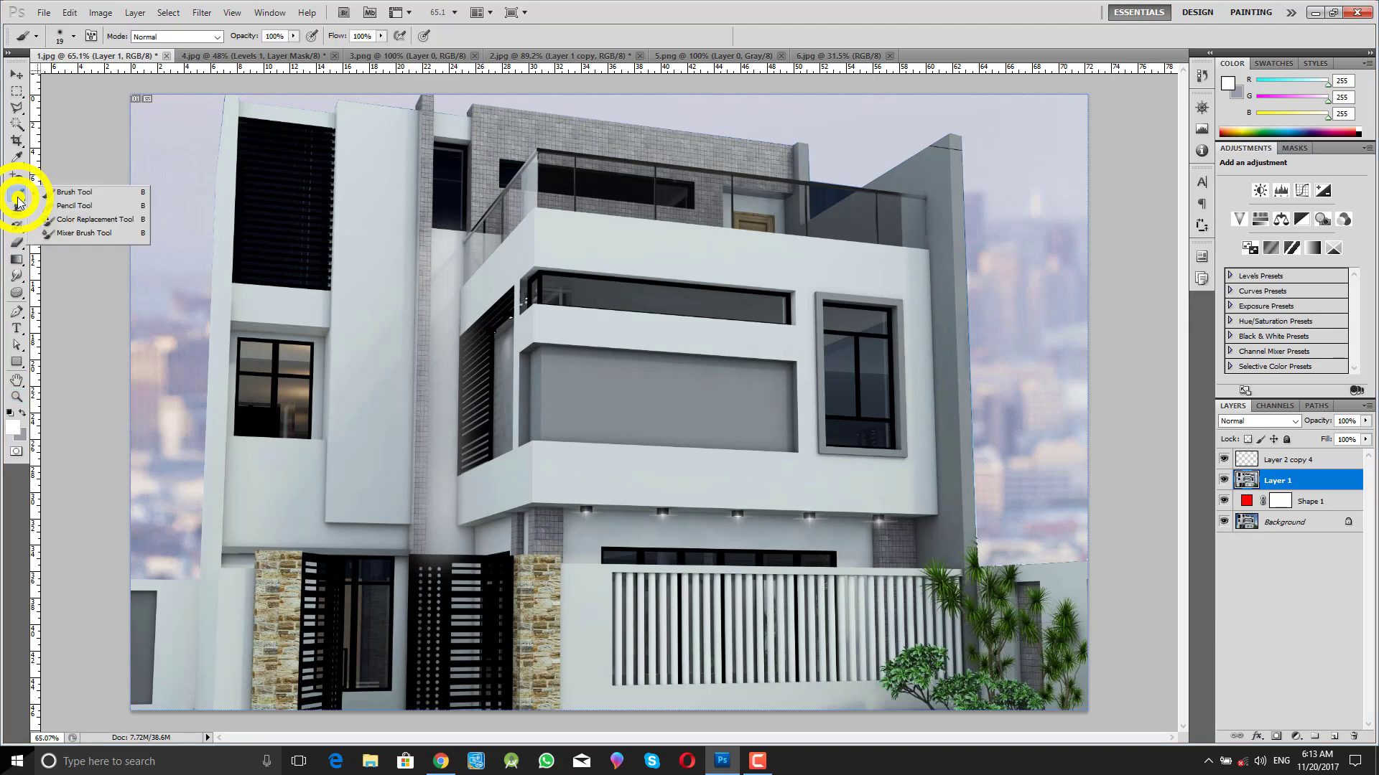
{"action": "left_click", "coordinate": [18, 209]}
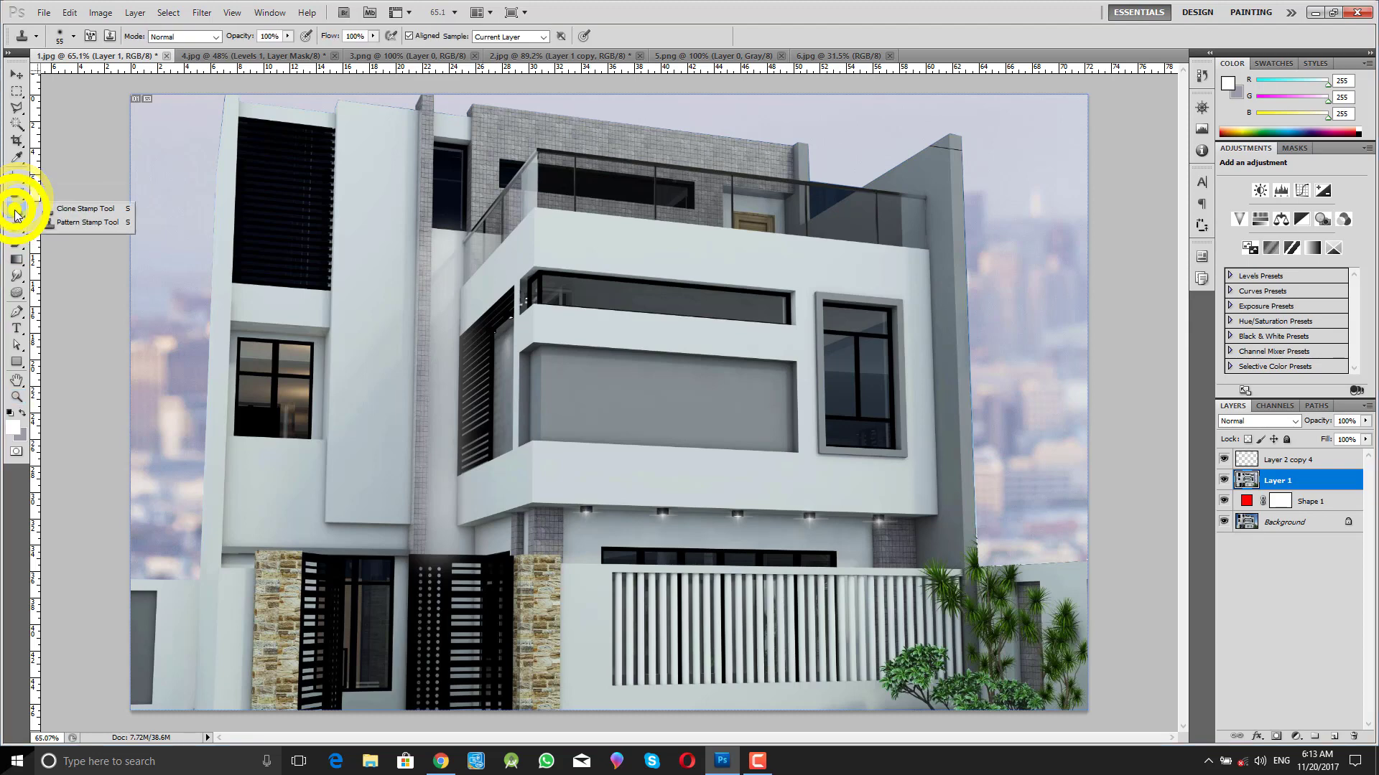
{"action": "left_click", "coordinate": [75, 223]}
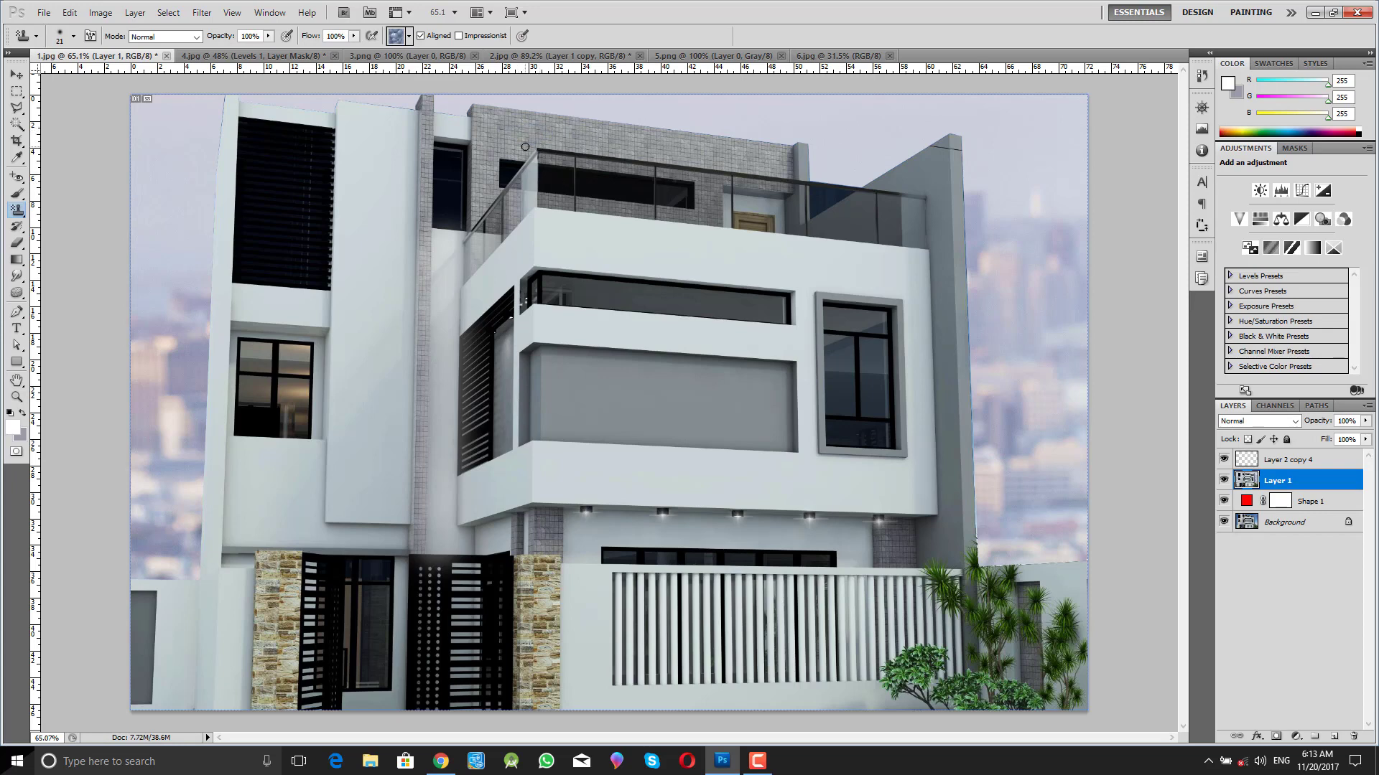
{"action": "left_click", "coordinate": [408, 36]}
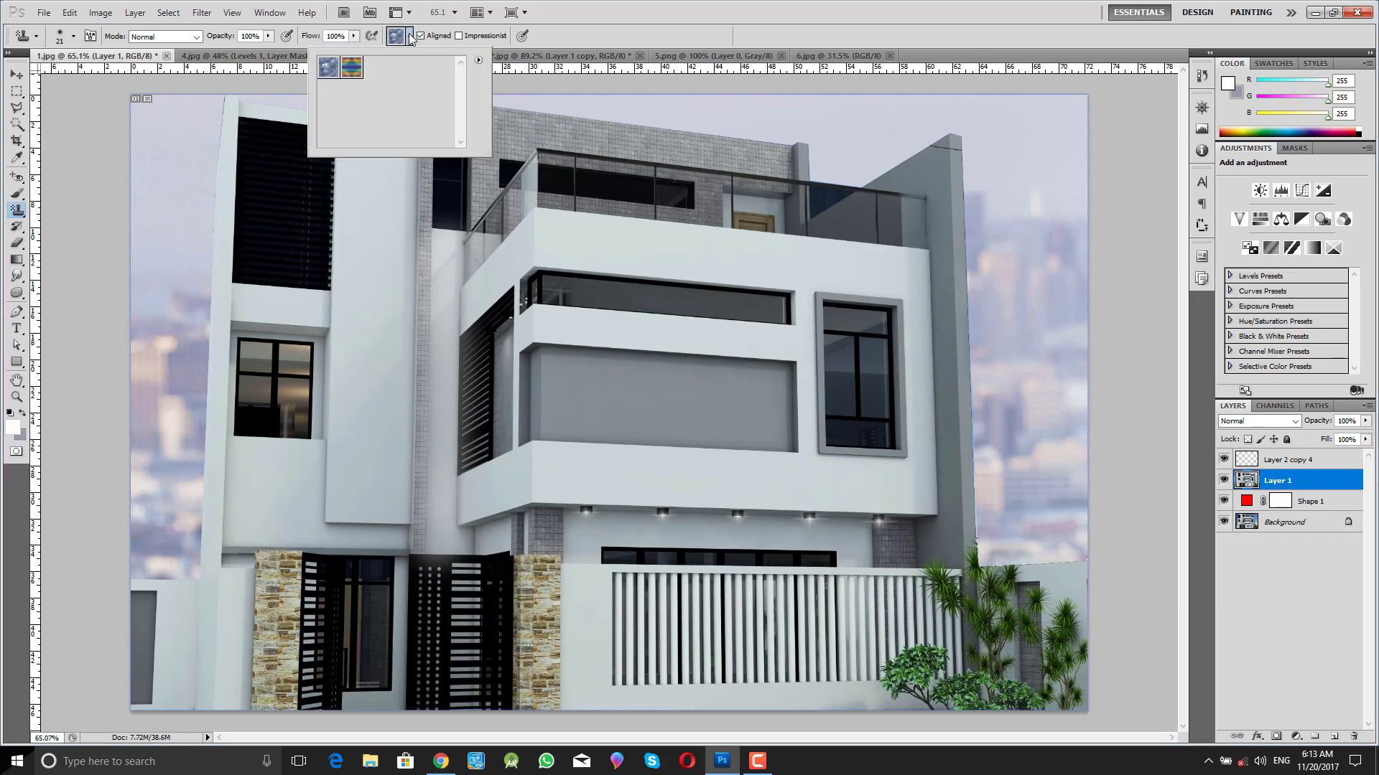
{"action": "left_click", "coordinate": [351, 72]}
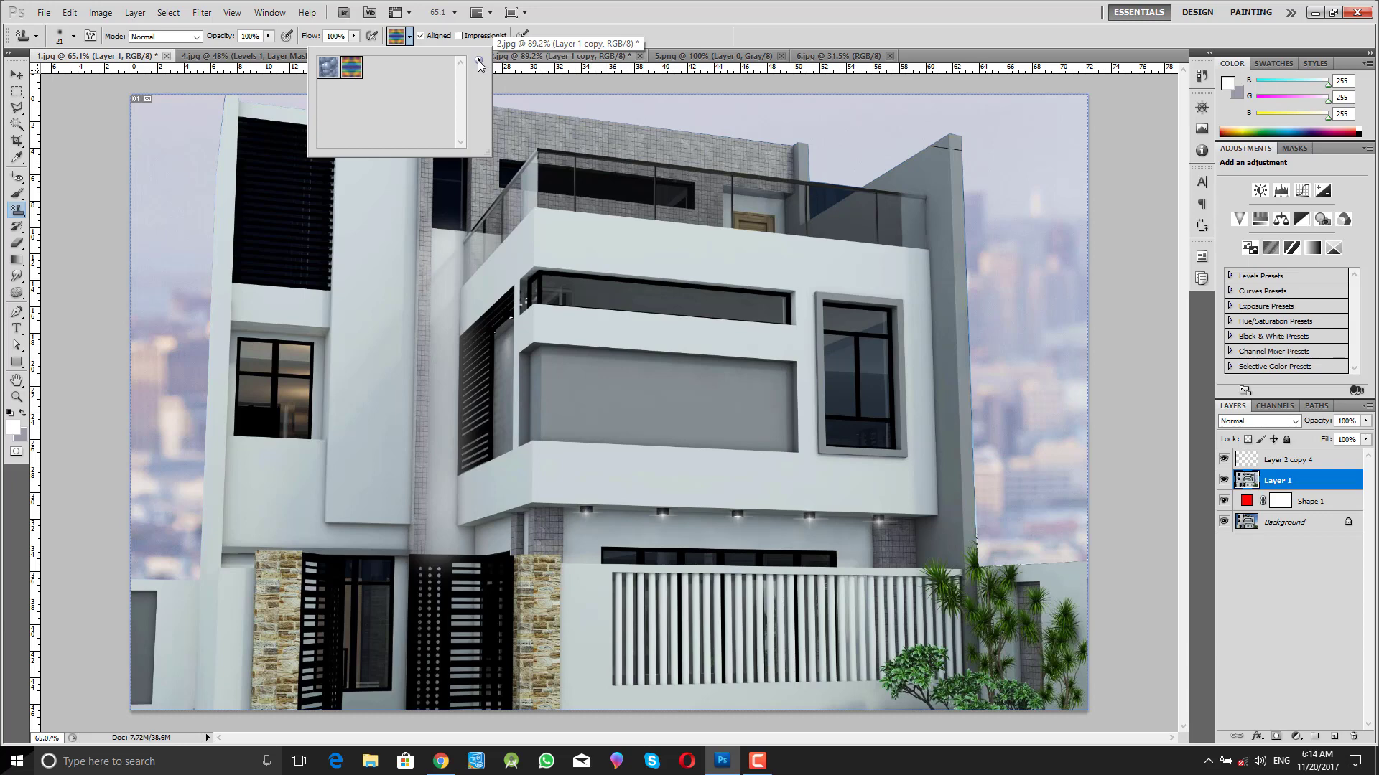
{"action": "left_click", "coordinate": [325, 71]}
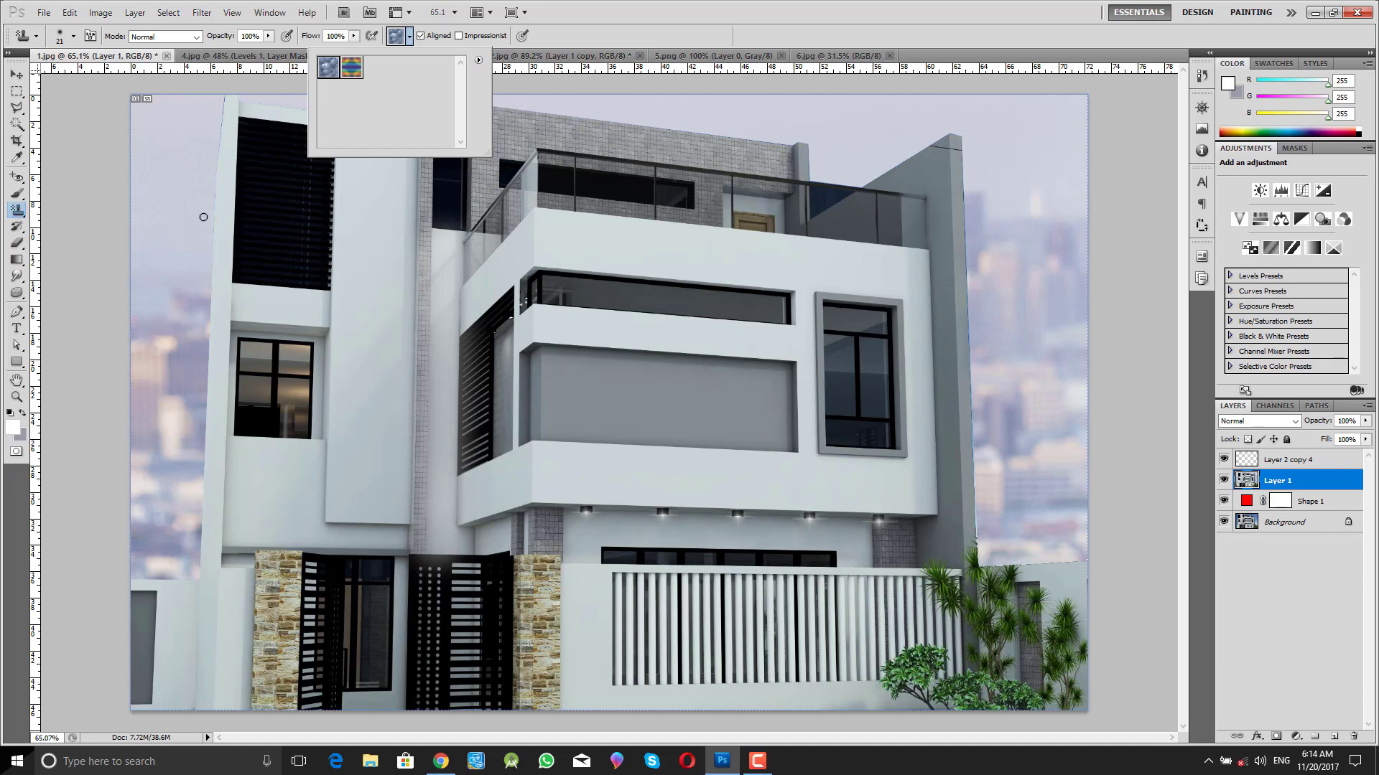
{"action": "left_click", "coordinate": [351, 67]}
- Try stamping the multicoloured pattern across the upper brick wall with the Pattern Stamp Tool, and undo it
{"action": "key", "text": "z"}
{"action": "left_click_drag", "start_coordinate": [600, 118], "coordinate": [656, 183]}
{"action": "left_click", "coordinate": [17, 209]}
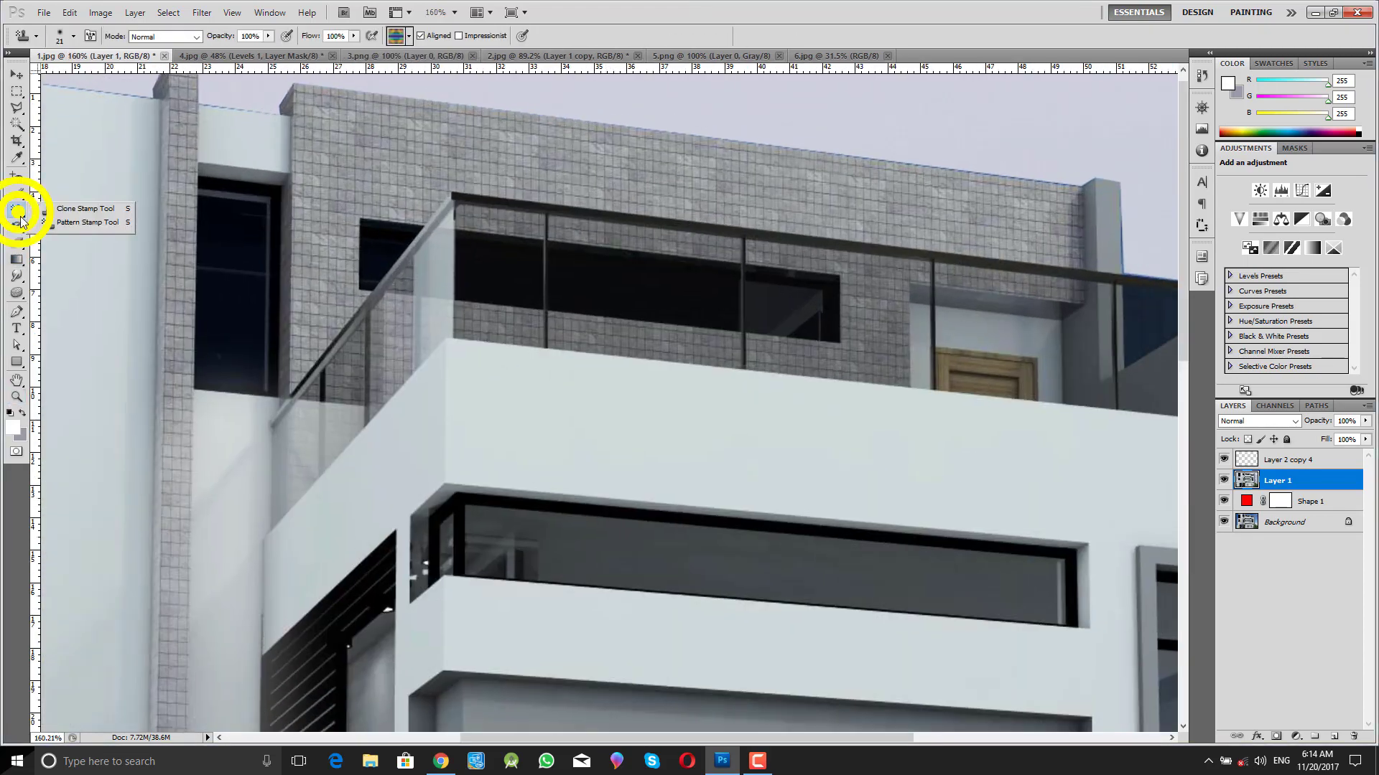
{"action": "left_click", "coordinate": [62, 224]}
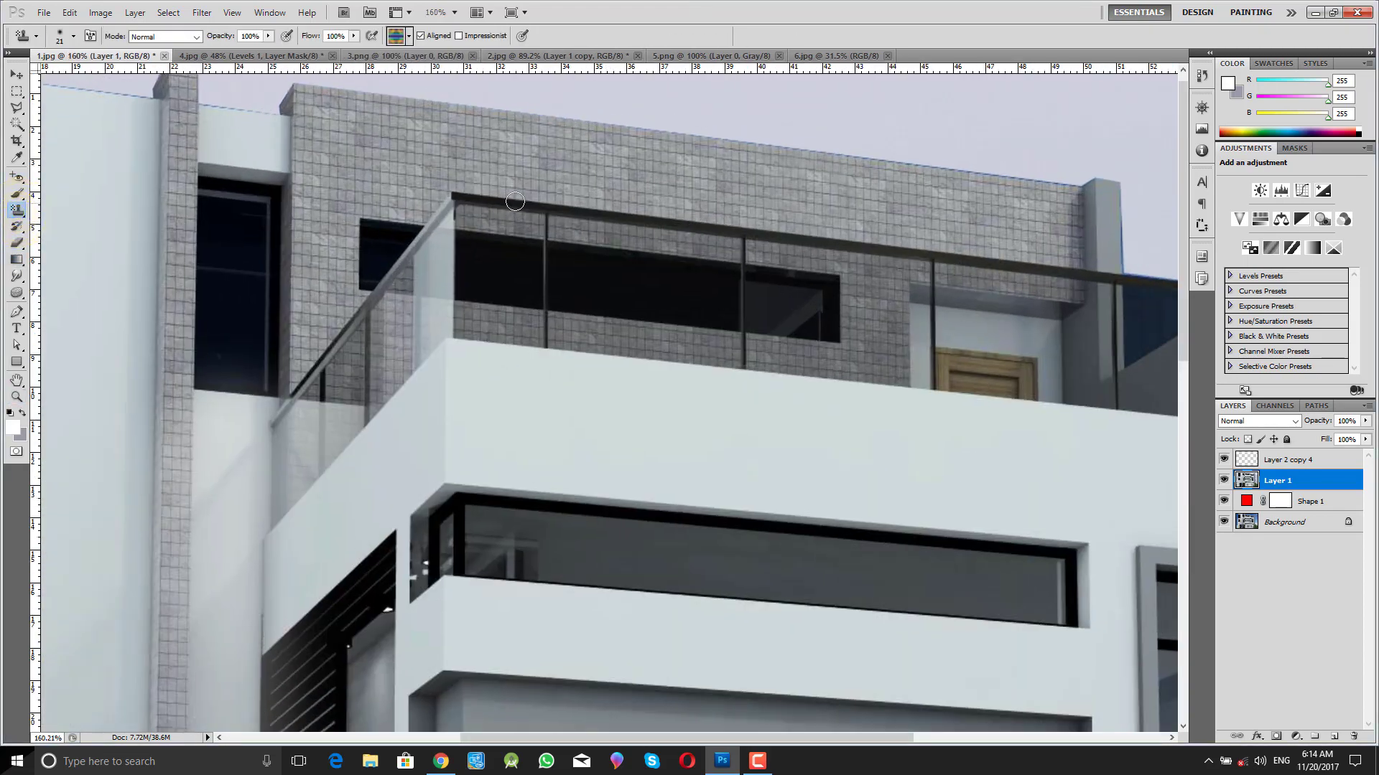
{"action": "left_click", "coordinate": [406, 37]}
{"action": "double_click", "coordinate": [352, 69]}
{"action": "mouse_move", "coordinate": [526, 169]}
{"action": "left_mouse_down"}
{"action": "mouse_move", "coordinate": [434, 136]}
{"action": "mouse_move", "coordinate": [420, 151]}
{"action": "mouse_move", "coordinate": [341, 135]}
{"action": "mouse_move", "coordinate": [400, 146]}
{"action": "left_mouse_up"}
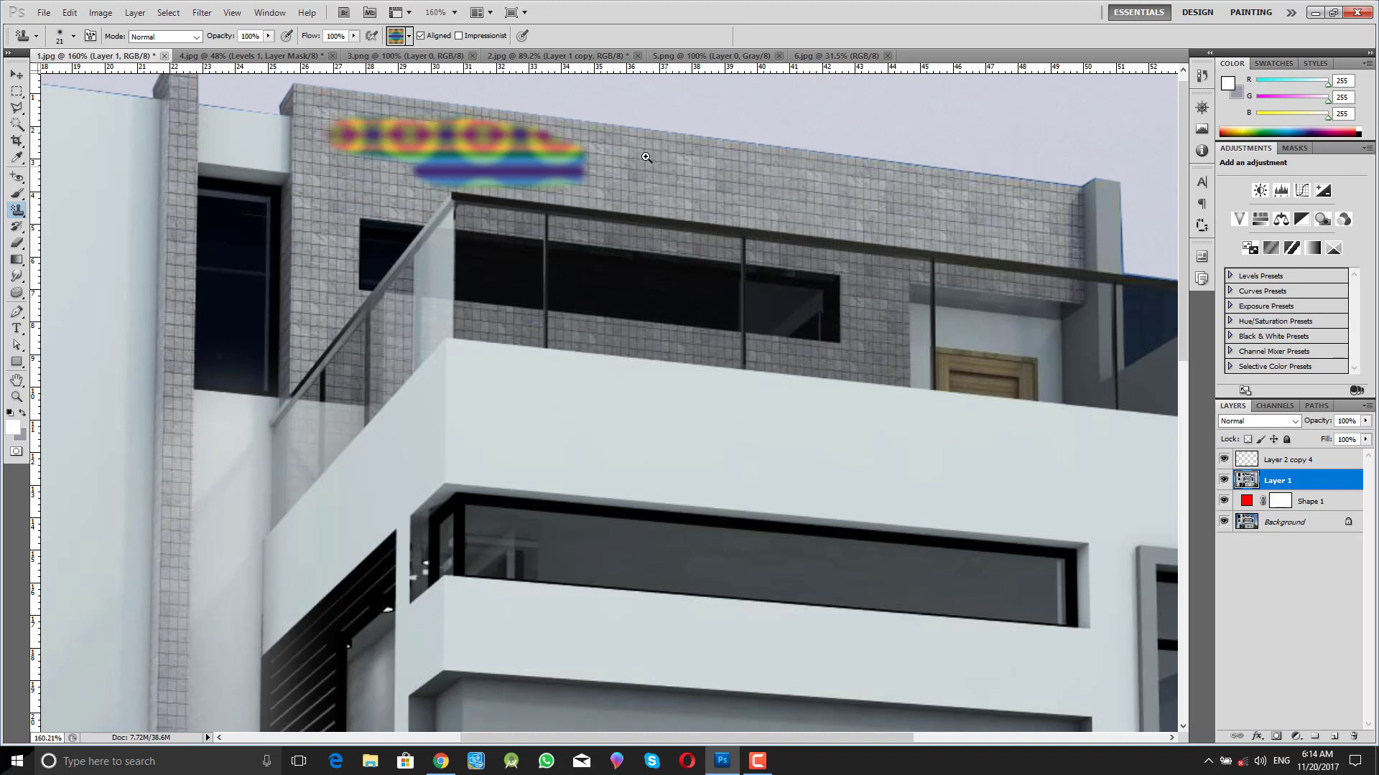
{"action": "key", "text": "z"}
{"action": "left_click_drag", "start_coordinate": [769, 173], "coordinate": [679, 181]}
{"action": "key", "text": "ctrl+z"}
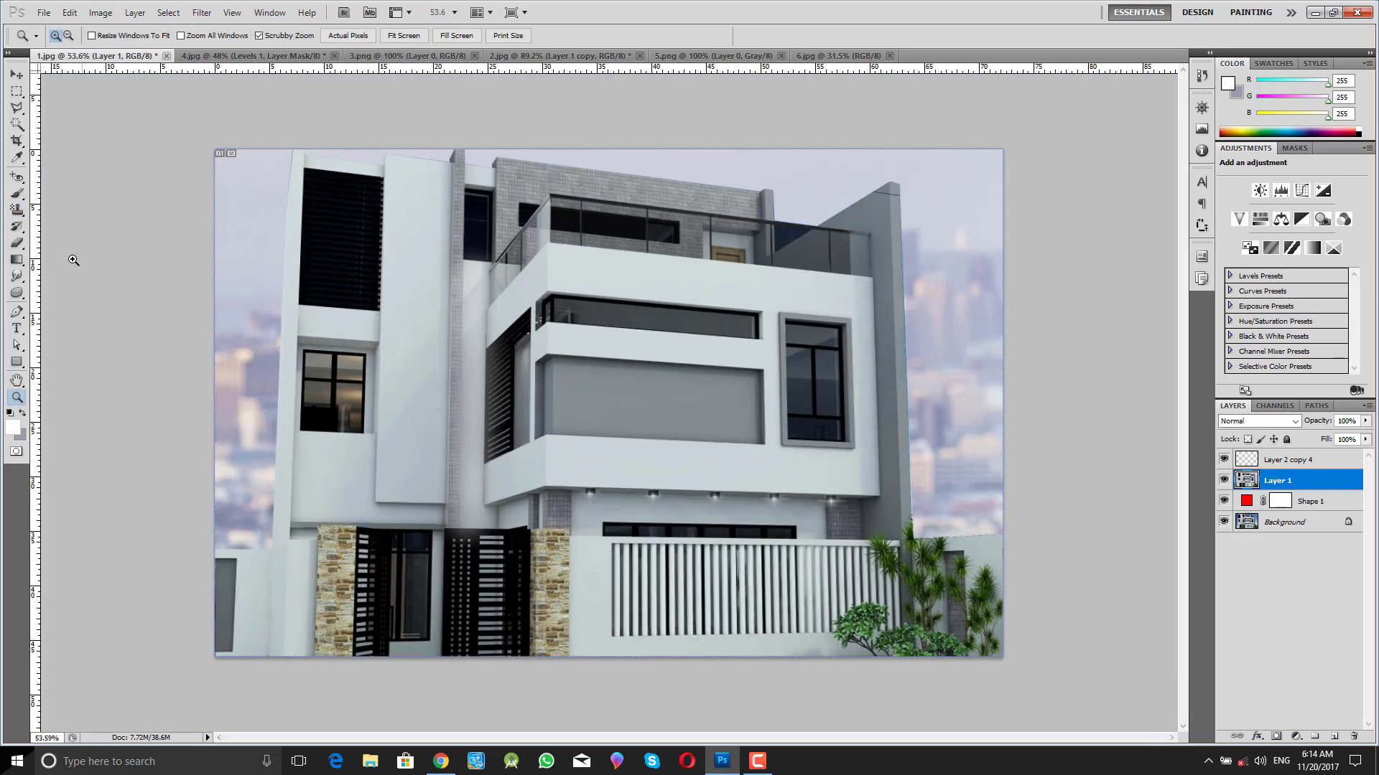
- Try to paint on the upper brick wall with the History Brush Tool
{"action": "left_click", "coordinate": [18, 227]}
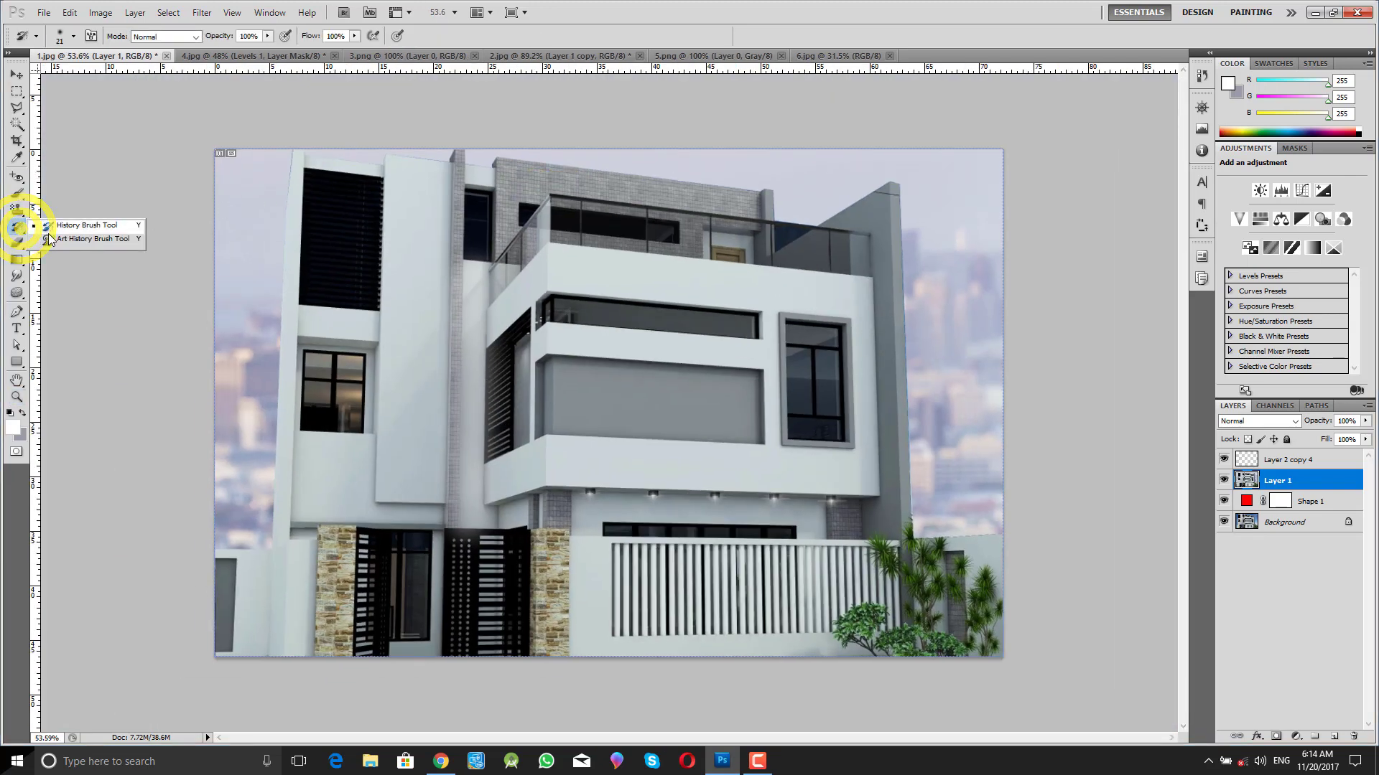
{"action": "left_click", "coordinate": [72, 226]}
{"action": "left_click", "coordinate": [540, 180]}
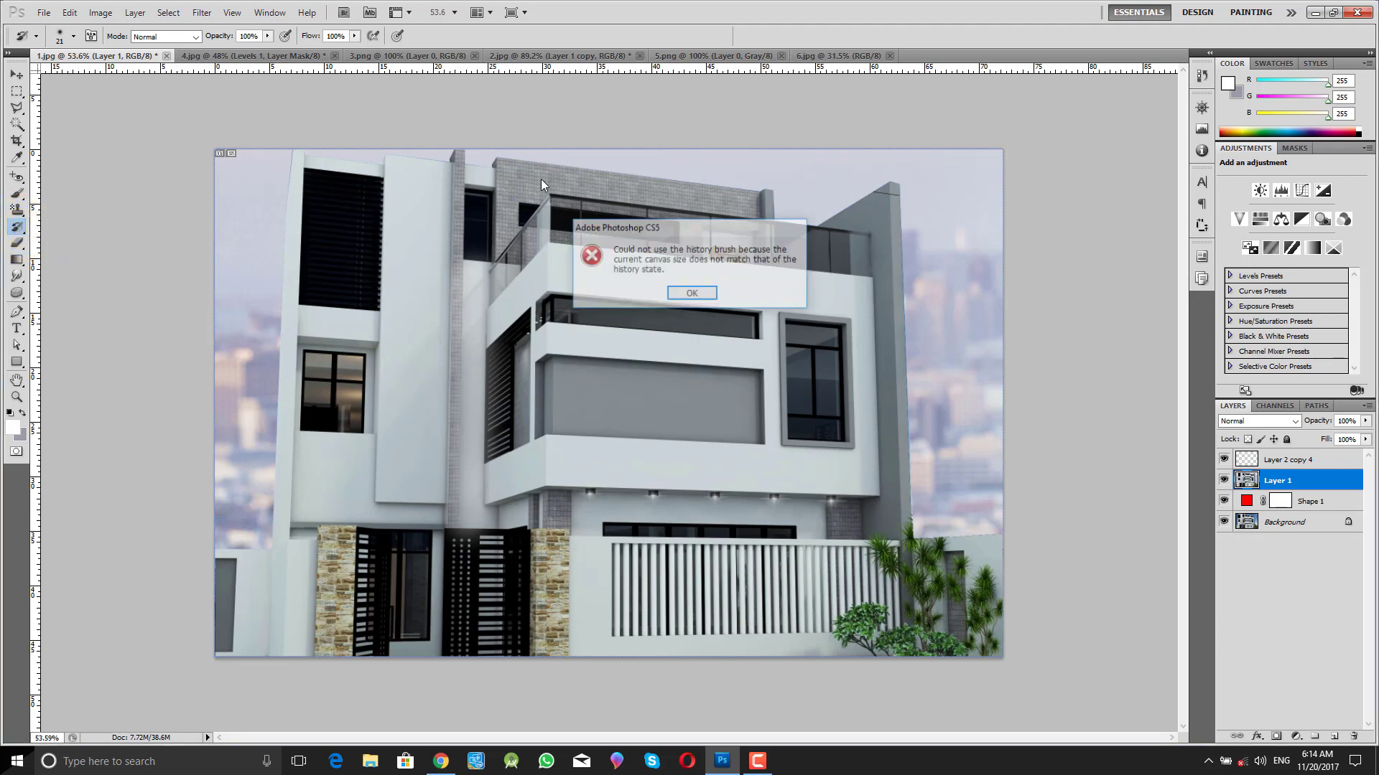
{"action": "key", "text": "Return"}
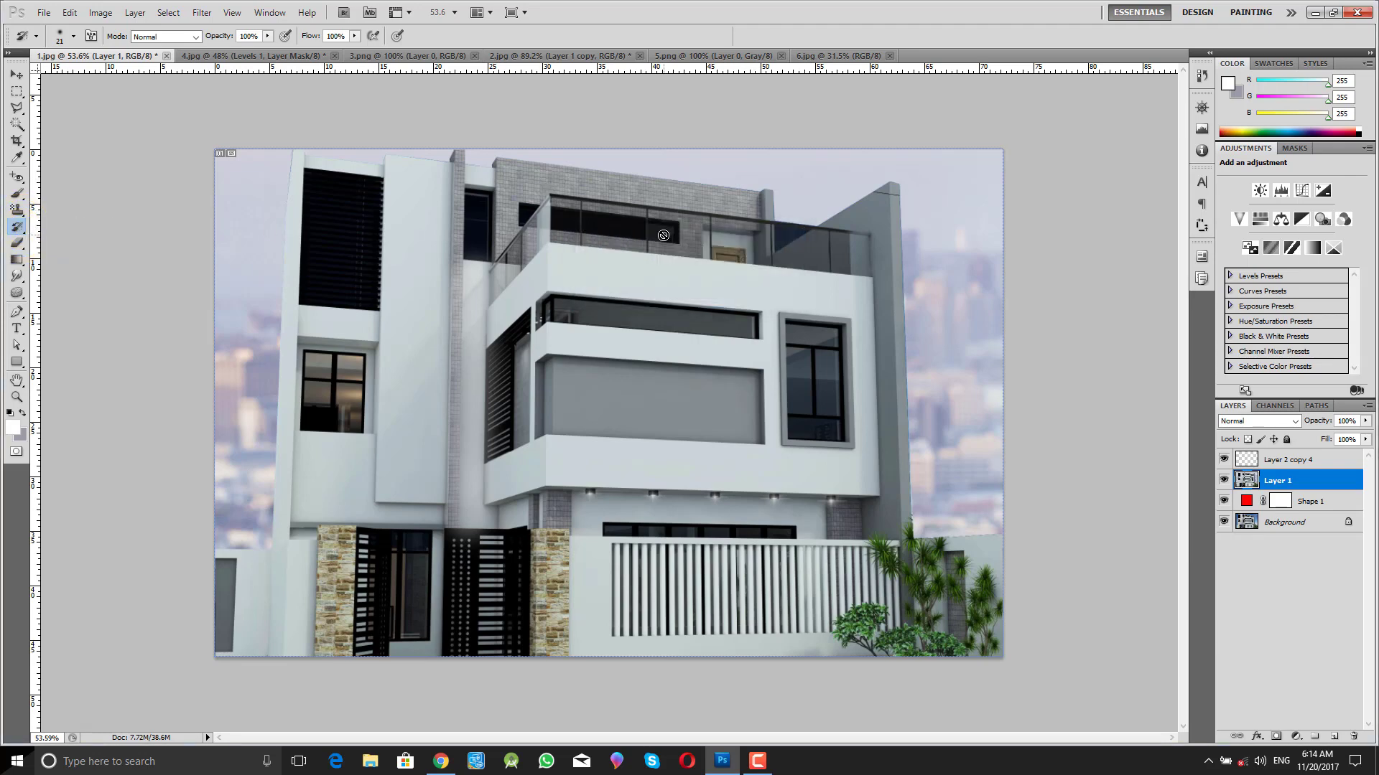
{"action": "left_click", "coordinate": [618, 173]}
{"action": "key", "text": "Return"}
- Review the history brush variants and choose the Eraser Tool
{"action": "left_click", "coordinate": [22, 228]}
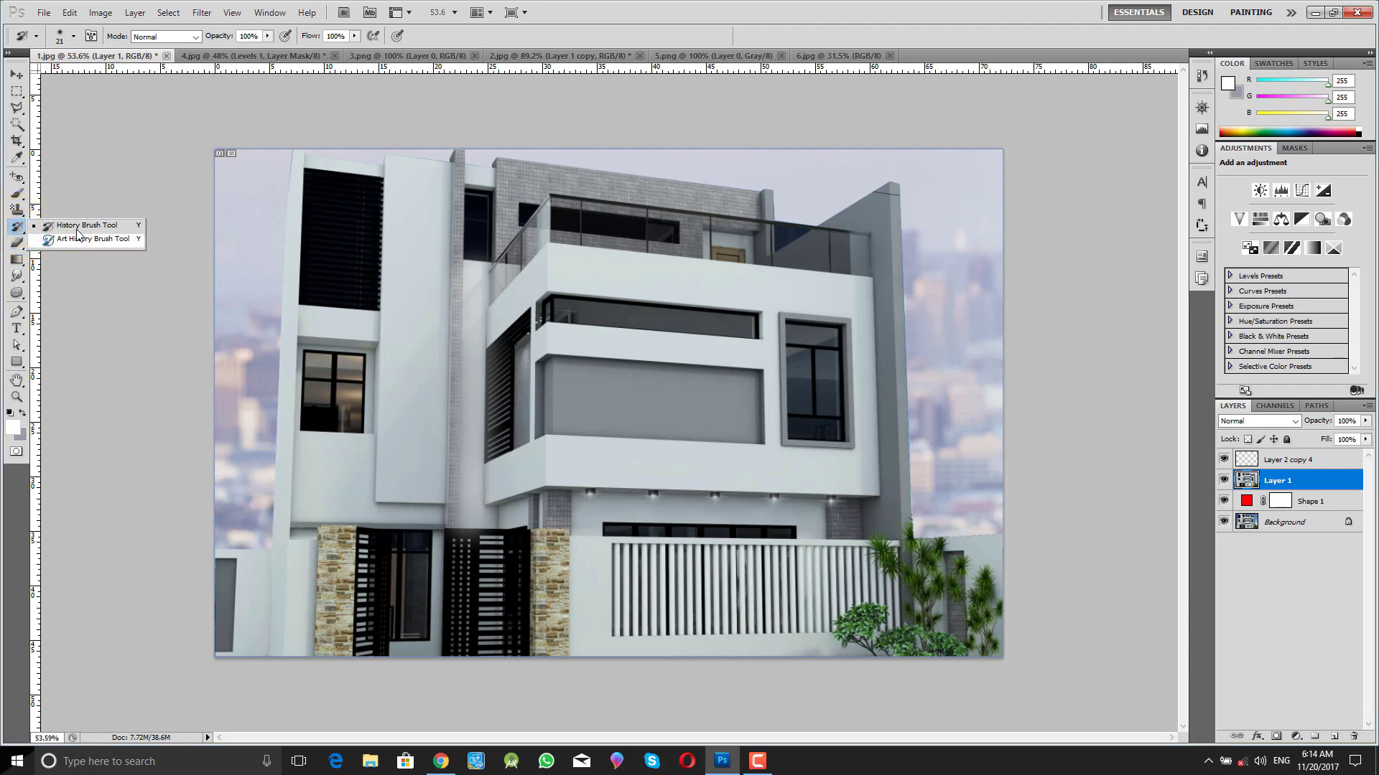
{"action": "left_click", "coordinate": [17, 245]}
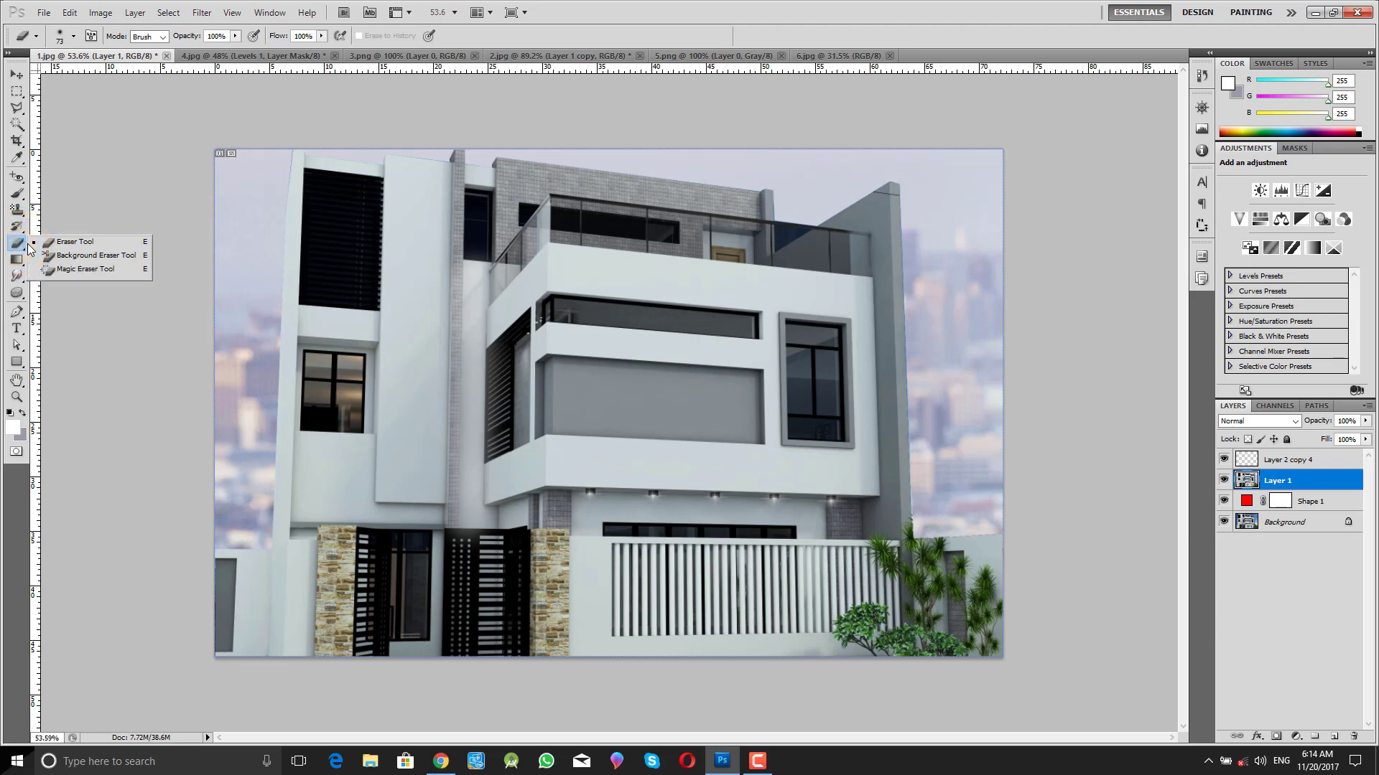
{"action": "left_click", "coordinate": [63, 246]}
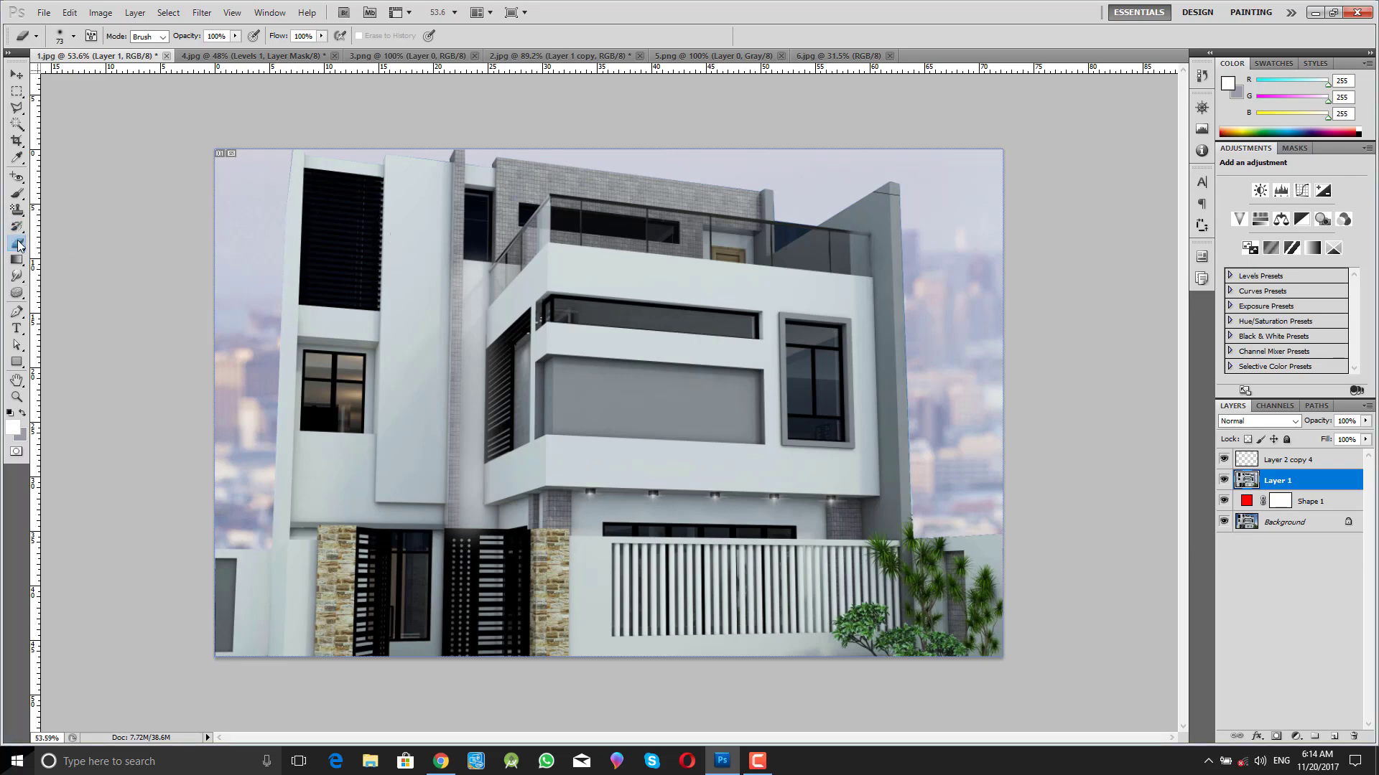
- Toggle the visibility of Layer 1 and Shape 1 to examine the red shape beneath the house, leaving both layers shown
{"action": "left_click", "coordinate": [1225, 480]}
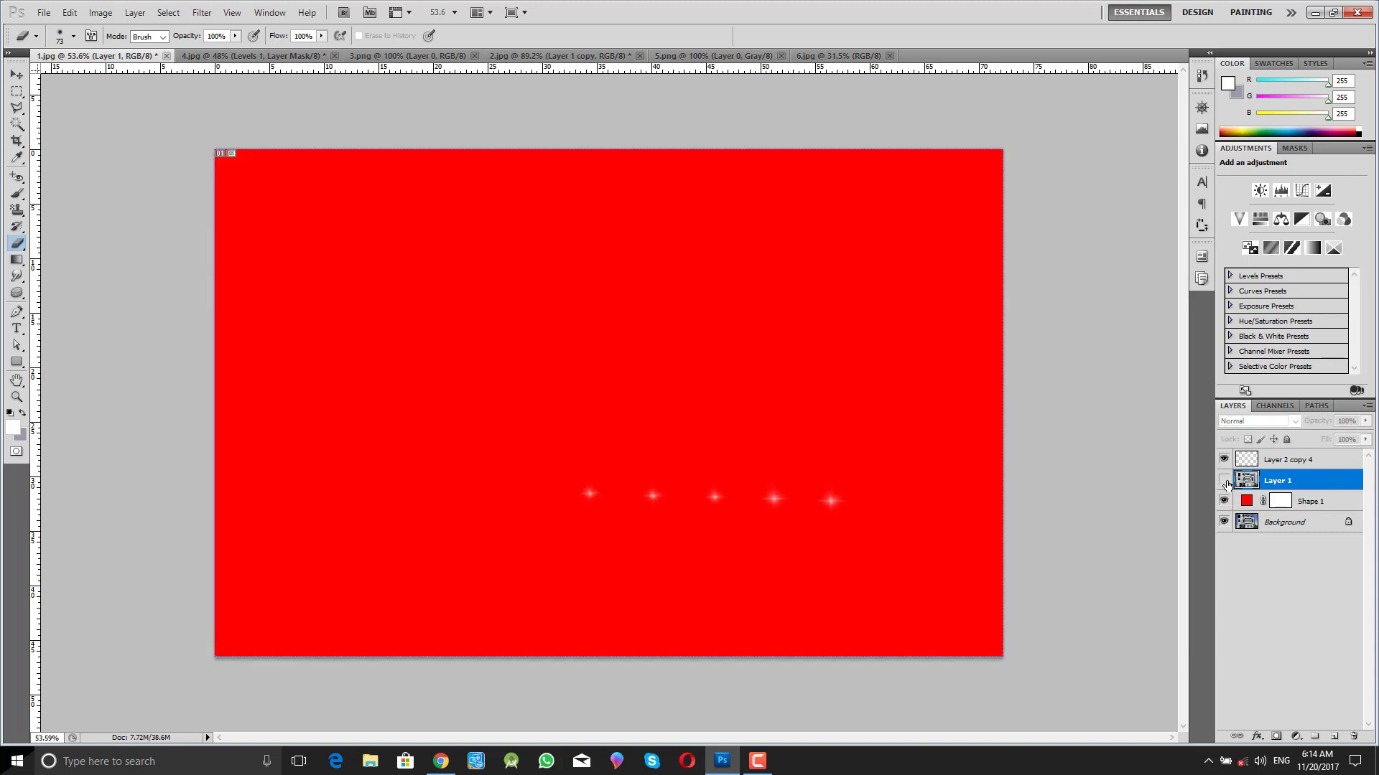
{"action": "left_click", "coordinate": [1224, 480]}
{"action": "left_click", "coordinate": [1225, 480]}
{"action": "left_click", "coordinate": [1313, 503]}
{"action": "left_click", "coordinate": [1222, 501]}
{"action": "left_click", "coordinate": [1223, 502]}
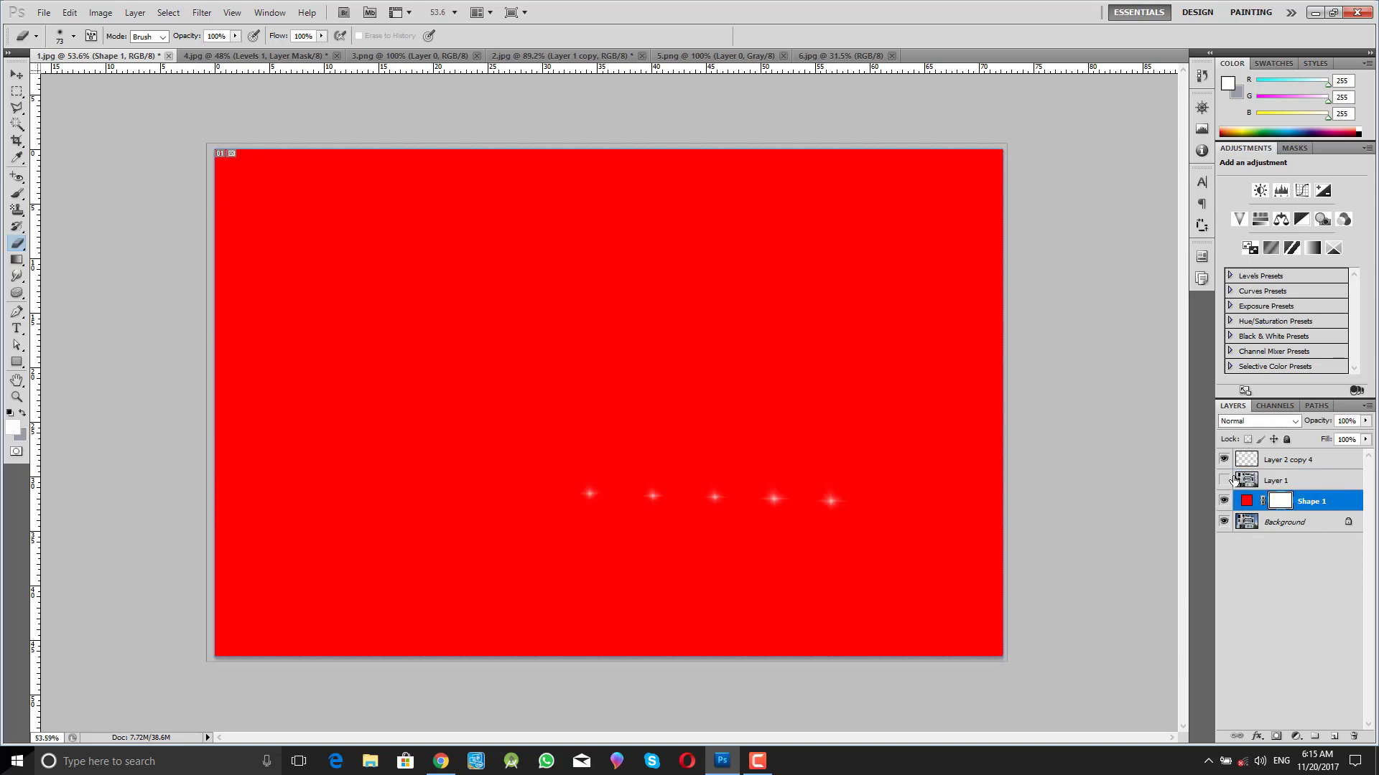
{"action": "left_click", "coordinate": [1231, 480]}
{"action": "left_click", "coordinate": [1224, 480]}
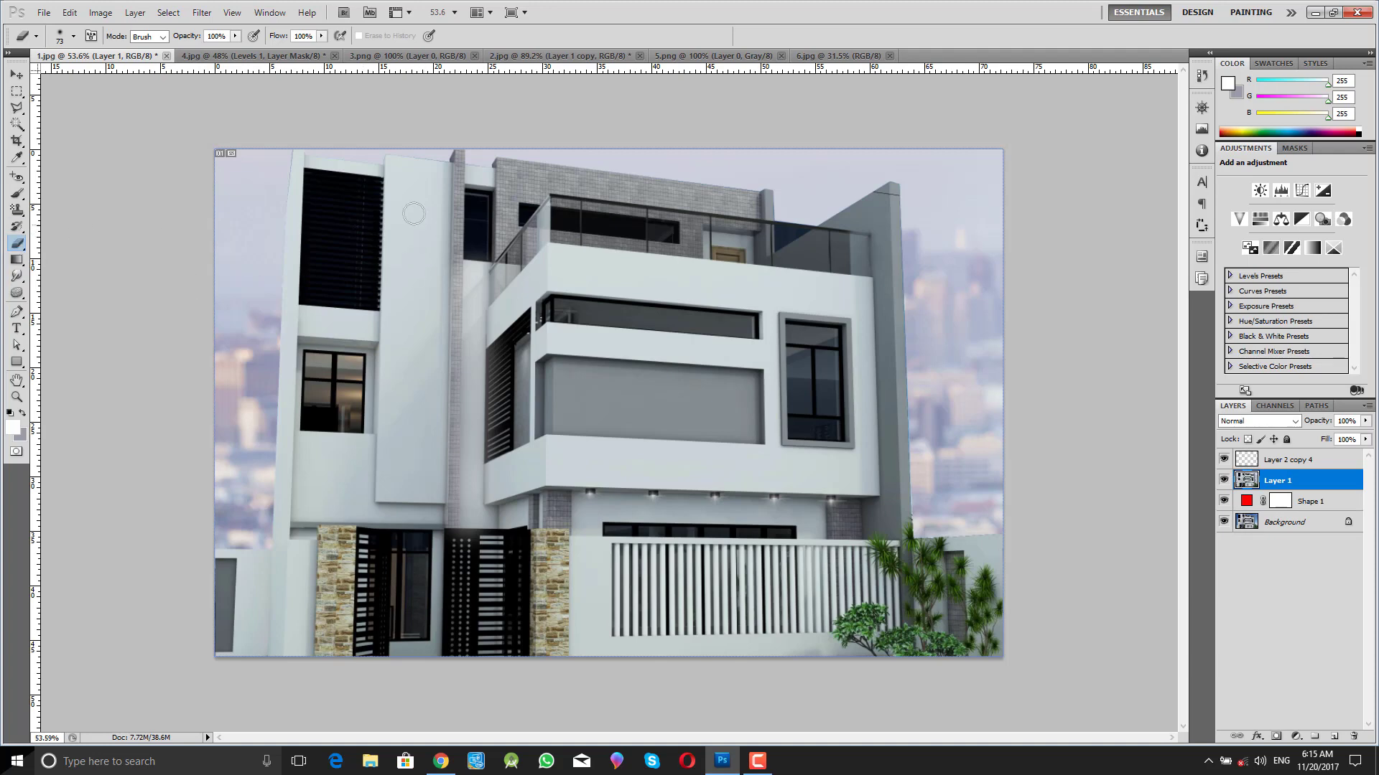
- Erase a vertical strip of the tall white wall on Layer 1, compare it with the layer hidden, and undo the erasure
{"action": "mouse_move", "coordinate": [423, 176]}
{"action": "left_mouse_down"}
{"action": "mouse_move", "coordinate": [403, 311]}
{"action": "mouse_move", "coordinate": [411, 422]}
{"action": "mouse_move", "coordinate": [425, 348]}
{"action": "mouse_move", "coordinate": [415, 197]}
{"action": "mouse_move", "coordinate": [433, 216]}
{"action": "left_mouse_up"}
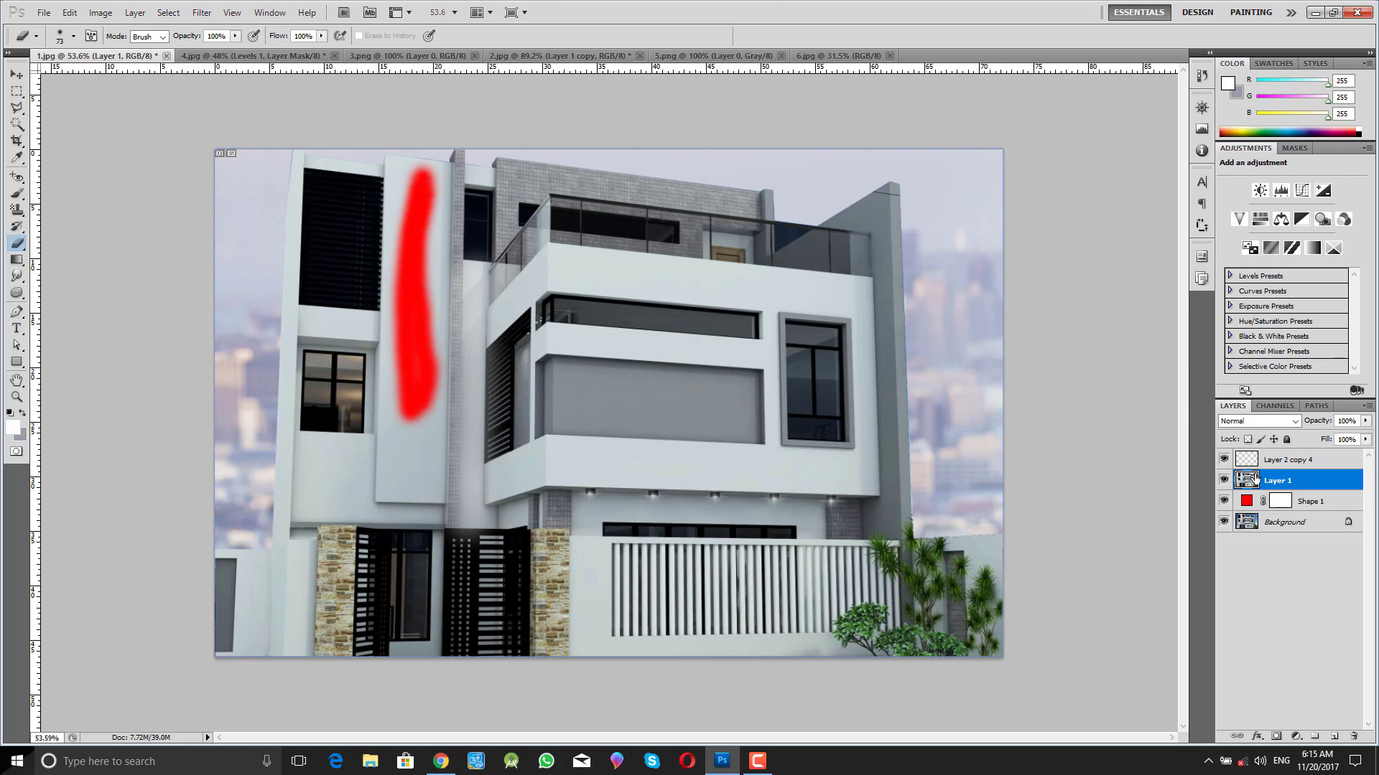
{"action": "left_click", "coordinate": [1314, 503]}
{"action": "left_click", "coordinate": [1219, 480]}
{"action": "left_click", "coordinate": [1245, 481]}
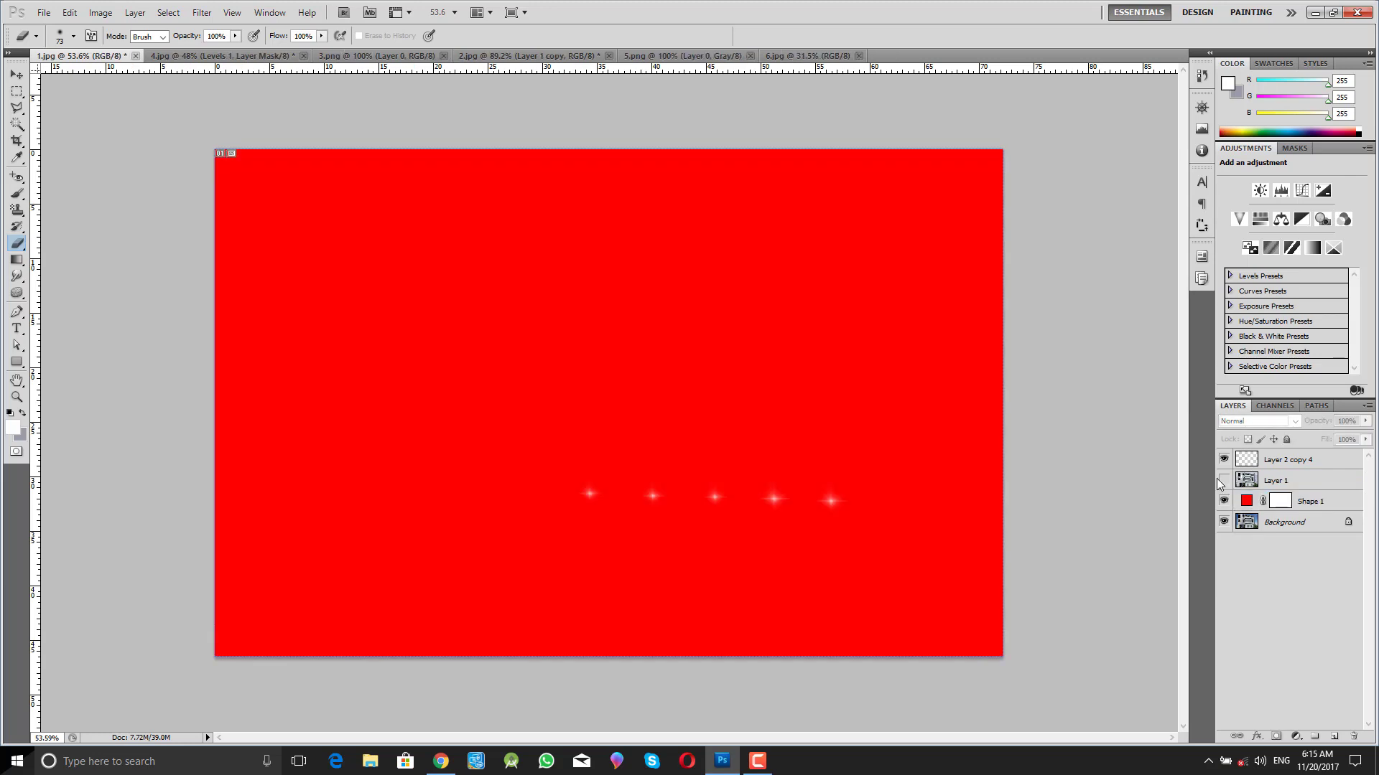
{"action": "left_click", "coordinate": [1224, 481]}
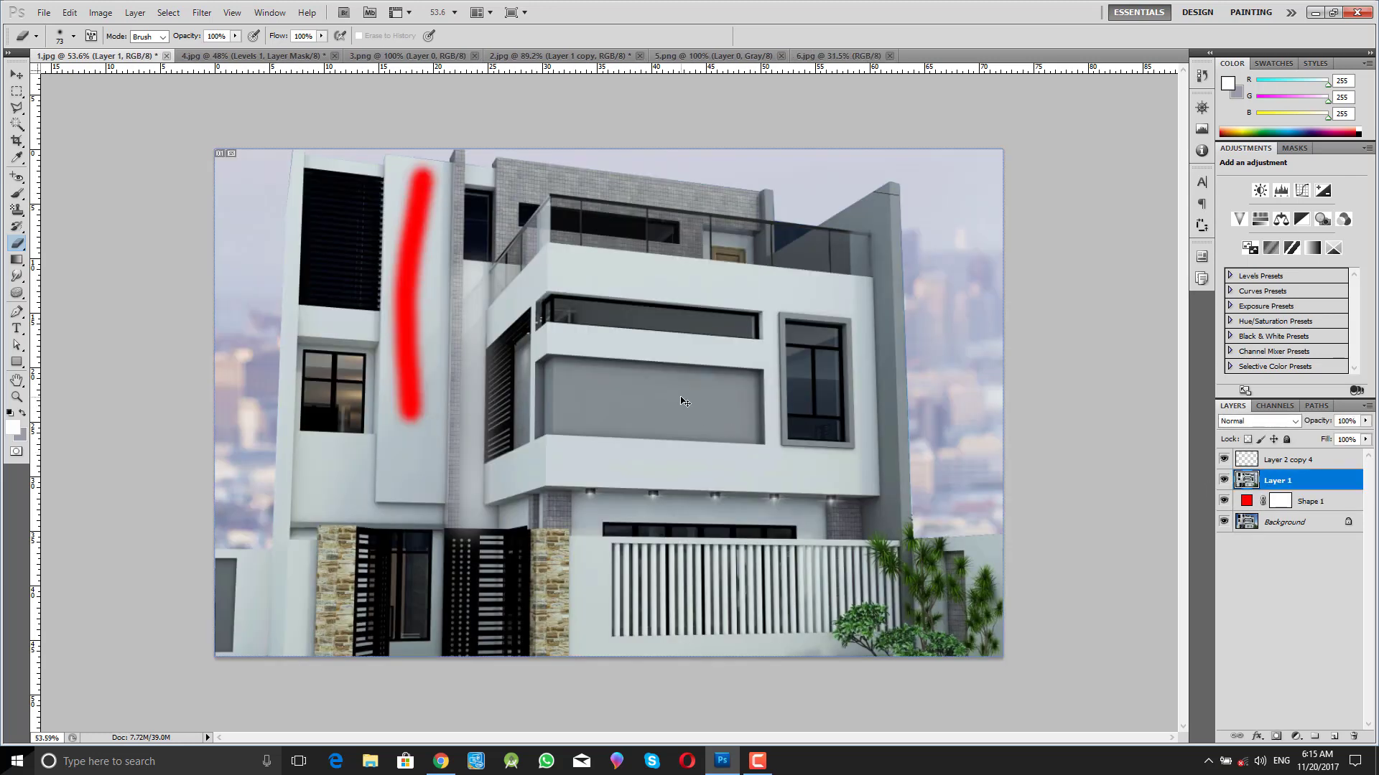
{"action": "key", "text": "ctrl+z"}
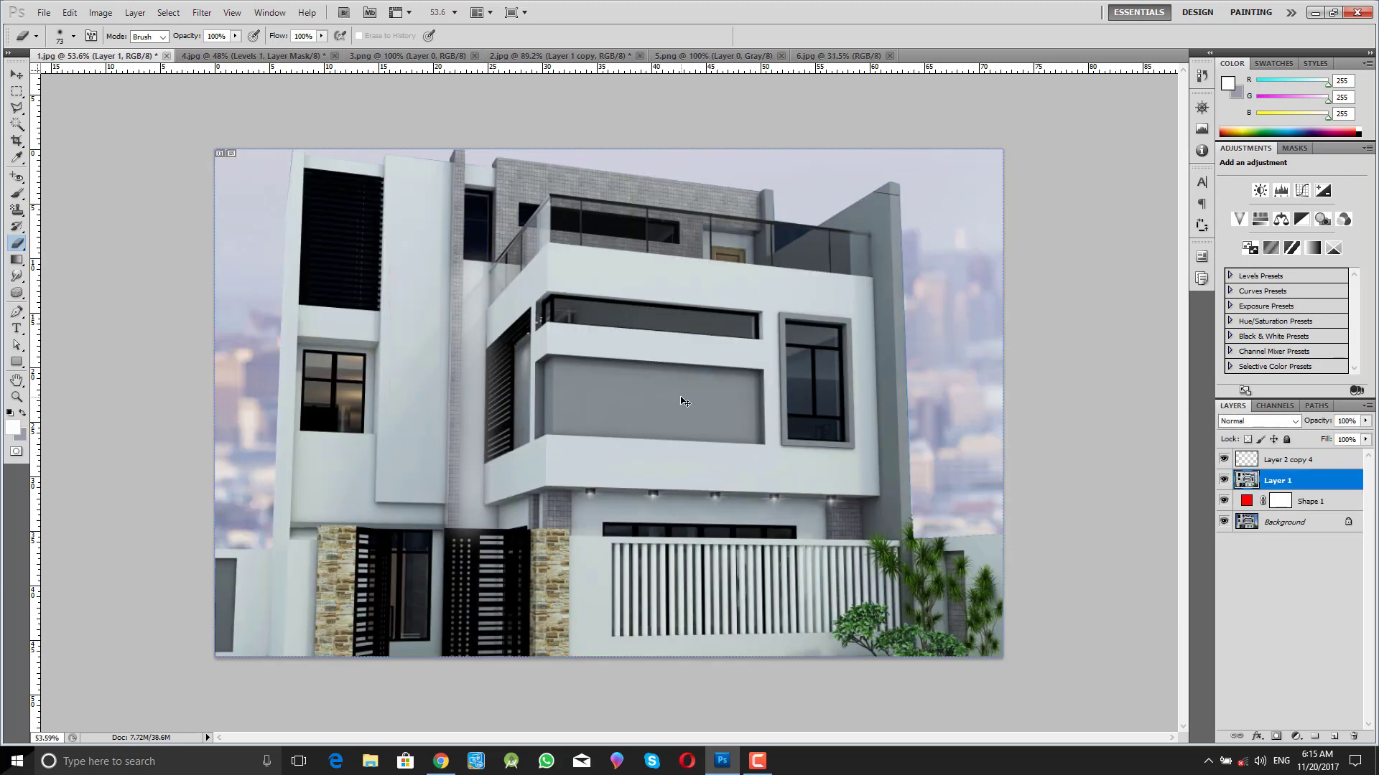
- Erase patches of the sky beside the house on Layer 1 with the Background Eraser Tool, enlarging the brush to 117 px, and undo the erasures
{"action": "right_click", "coordinate": [17, 244]}
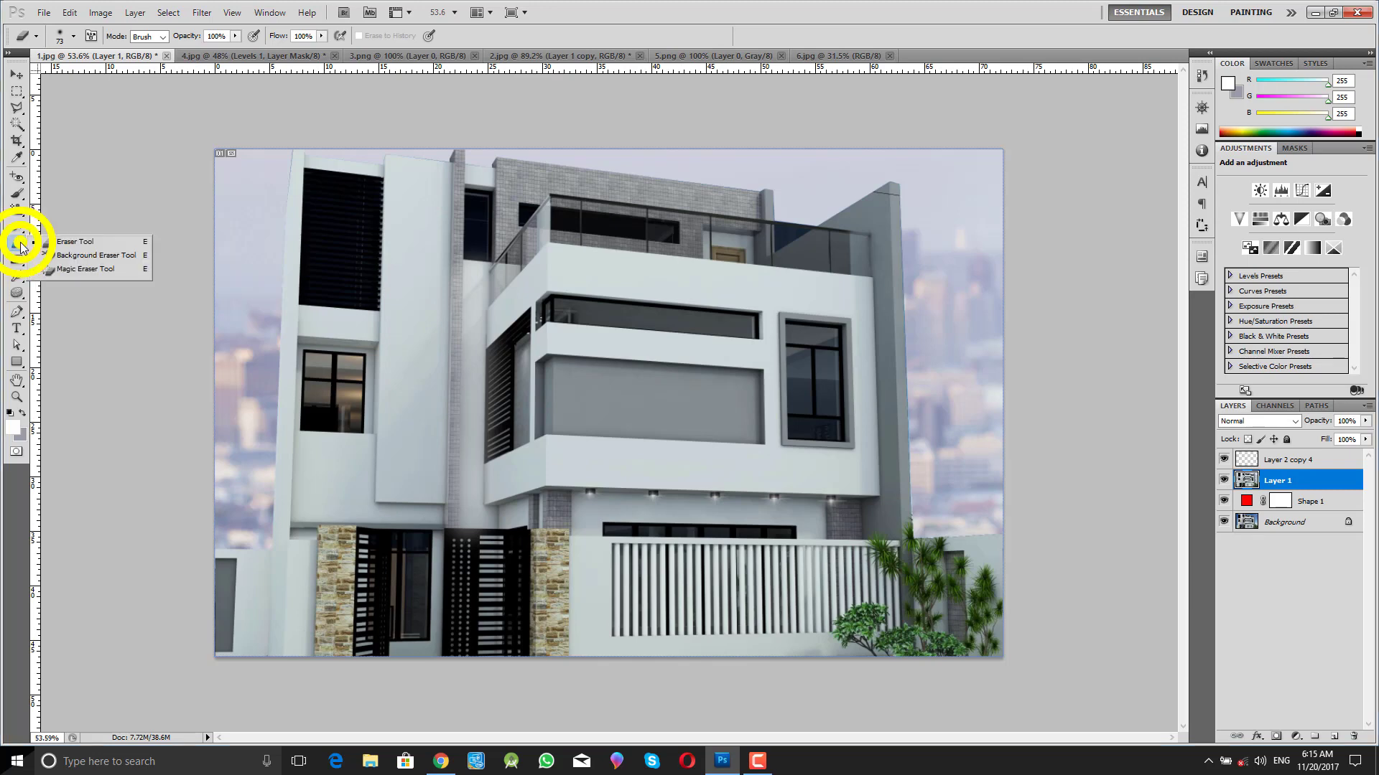
{"action": "left_click", "coordinate": [104, 259]}
{"action": "mouse_move", "coordinate": [252, 241]}
{"action": "left_mouse_down"}
{"action": "mouse_move", "coordinate": [240, 314]}
{"action": "mouse_move", "coordinate": [233, 219]}
{"action": "mouse_move", "coordinate": [263, 283]}
{"action": "mouse_move", "coordinate": [245, 257]}
{"action": "mouse_move", "coordinate": [249, 298]}
{"action": "left_mouse_up"}
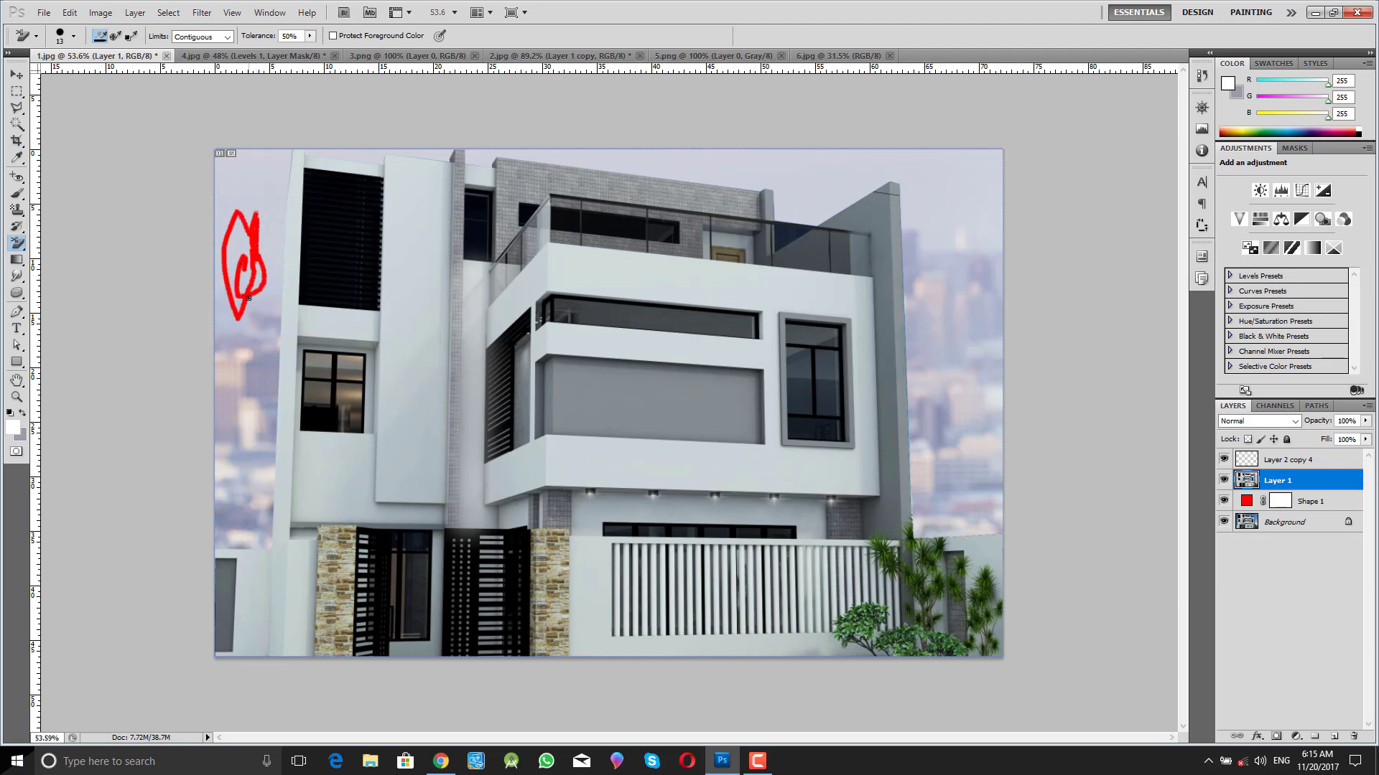
{"action": "right_click", "coordinate": [354, 324]}
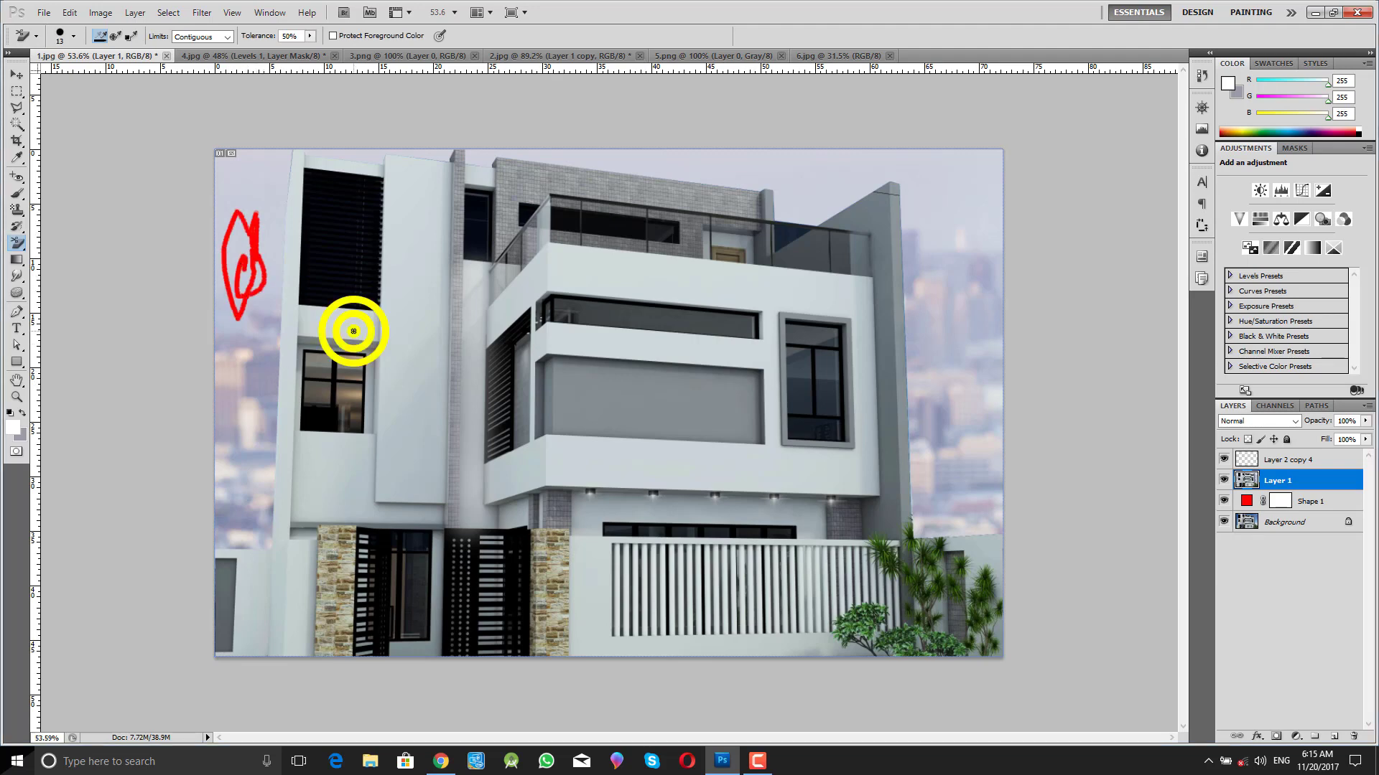
{"action": "left_click_drag", "start_coordinate": [429, 357], "coordinate": [443, 359]}
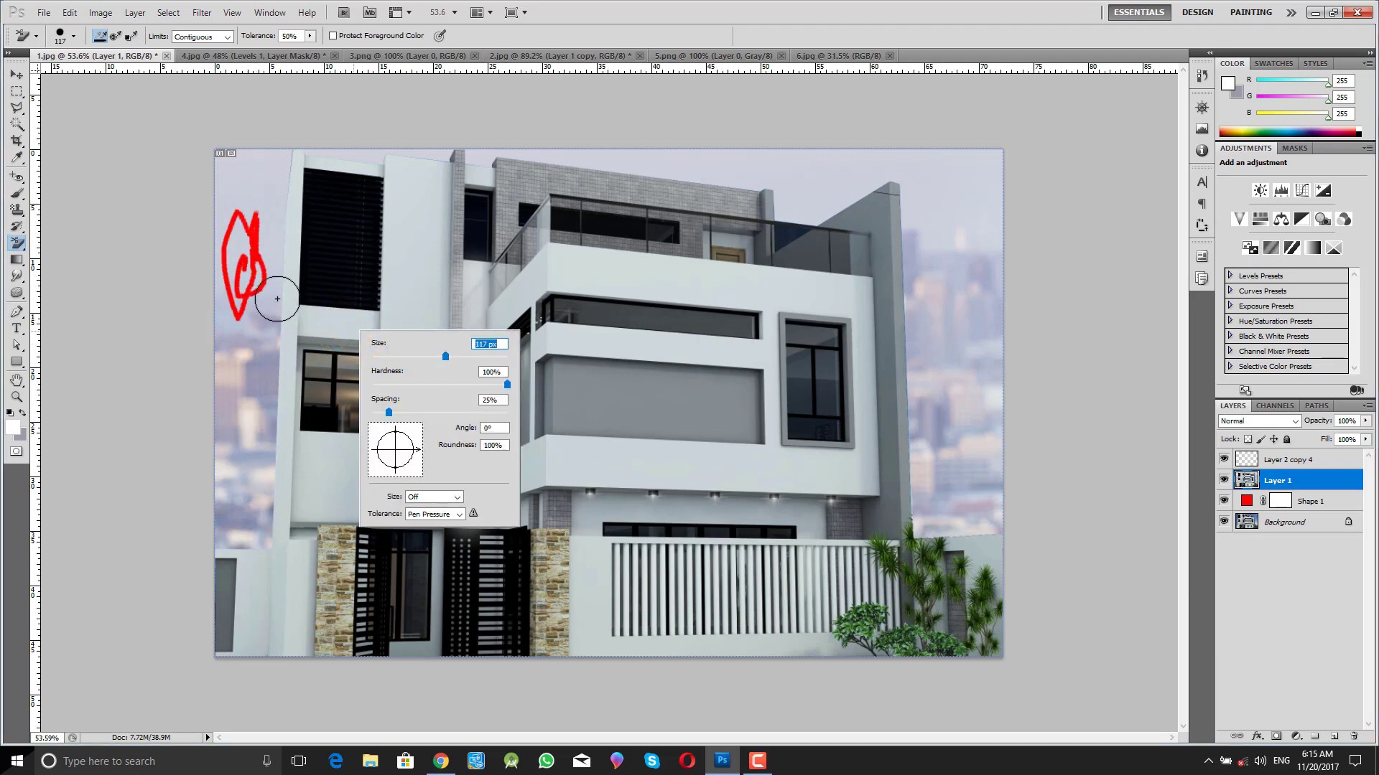
{"action": "mouse_move", "coordinate": [279, 296]}
{"action": "left_mouse_down"}
{"action": "mouse_move", "coordinate": [255, 378]}
{"action": "mouse_move", "coordinate": [263, 454]}
{"action": "mouse_move", "coordinate": [241, 461]}
{"action": "mouse_move", "coordinate": [224, 351]}
{"action": "mouse_move", "coordinate": [271, 148]}
{"action": "mouse_move", "coordinate": [220, 246]}
{"action": "mouse_move", "coordinate": [223, 414]}
{"action": "mouse_move", "coordinate": [246, 373]}
{"action": "mouse_move", "coordinate": [254, 186]}
{"action": "mouse_move", "coordinate": [222, 306]}
{"action": "mouse_move", "coordinate": [226, 221]}
{"action": "mouse_move", "coordinate": [228, 381]}
{"action": "mouse_move", "coordinate": [240, 294]}
{"action": "left_mouse_up"}
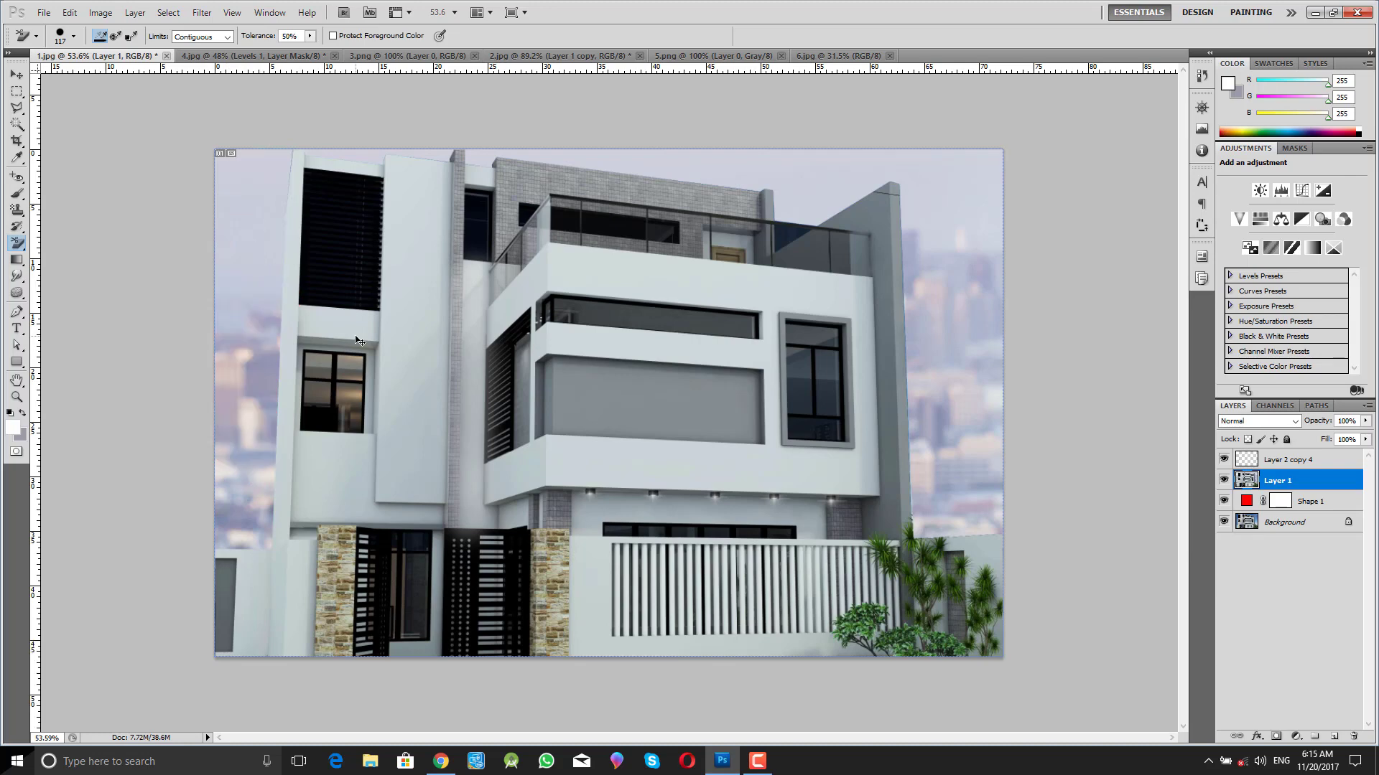
- Erase the tall white wall's colour area on Layer 1 with the Magic Eraser Tool at tolerance 32, and undo the erasure
{"action": "left_click", "coordinate": [16, 242]}
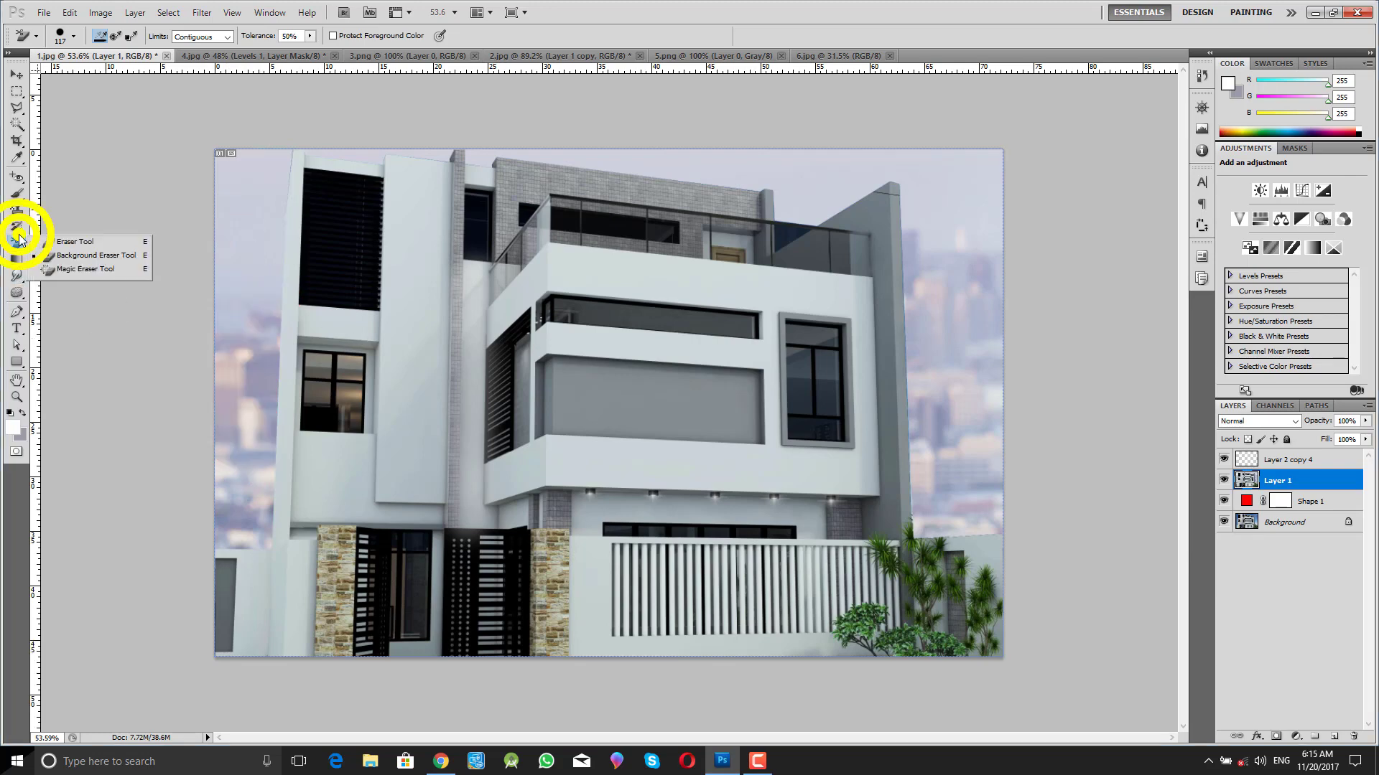
{"action": "left_click", "coordinate": [87, 269]}
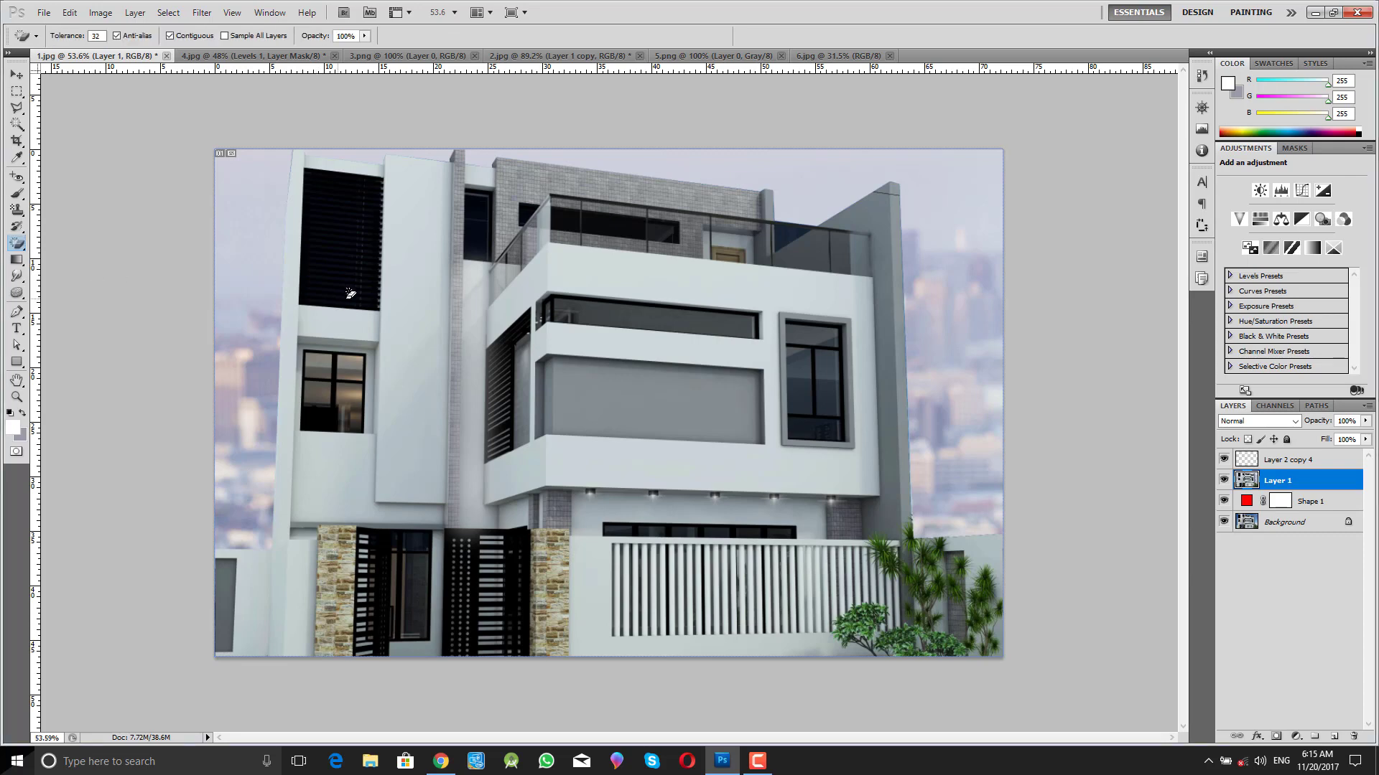
{"action": "right_click", "coordinate": [18, 244]}
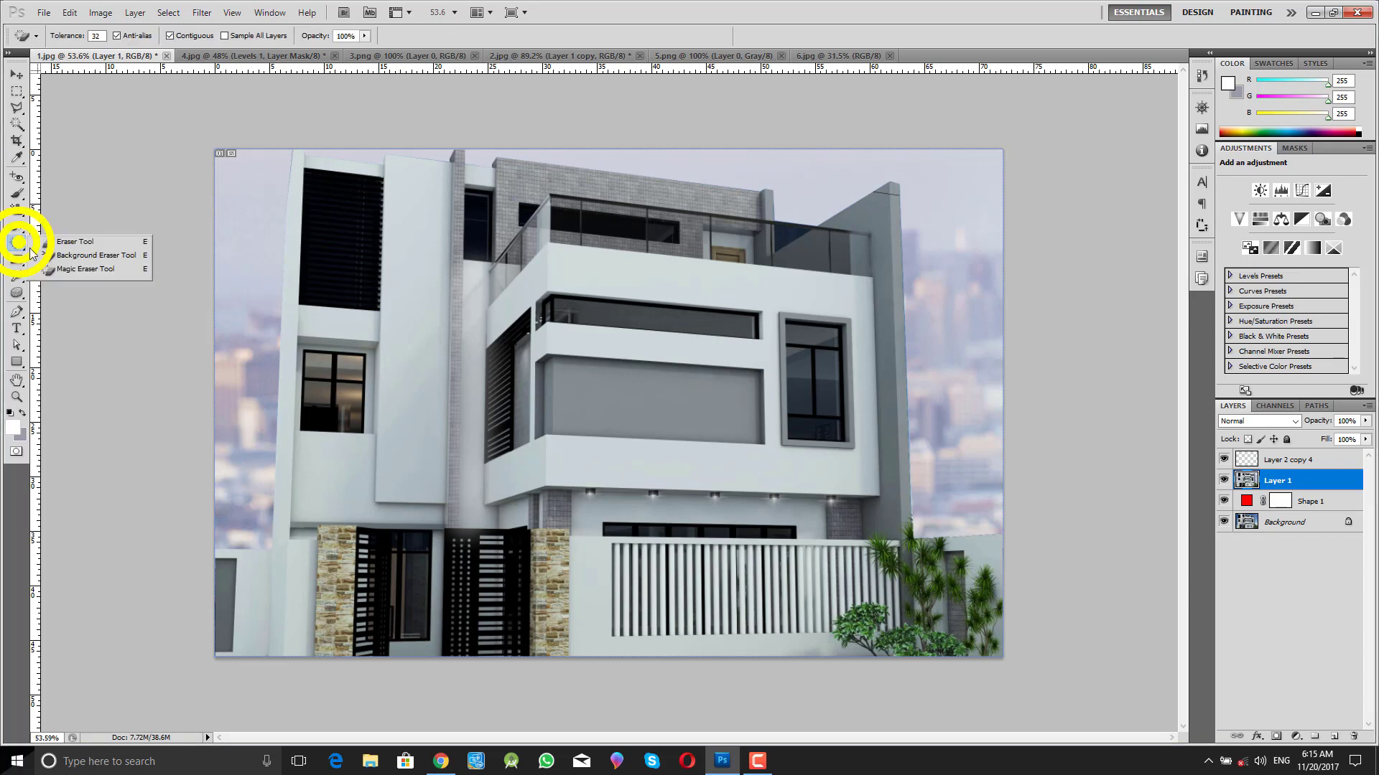
{"action": "left_click", "coordinate": [64, 272]}
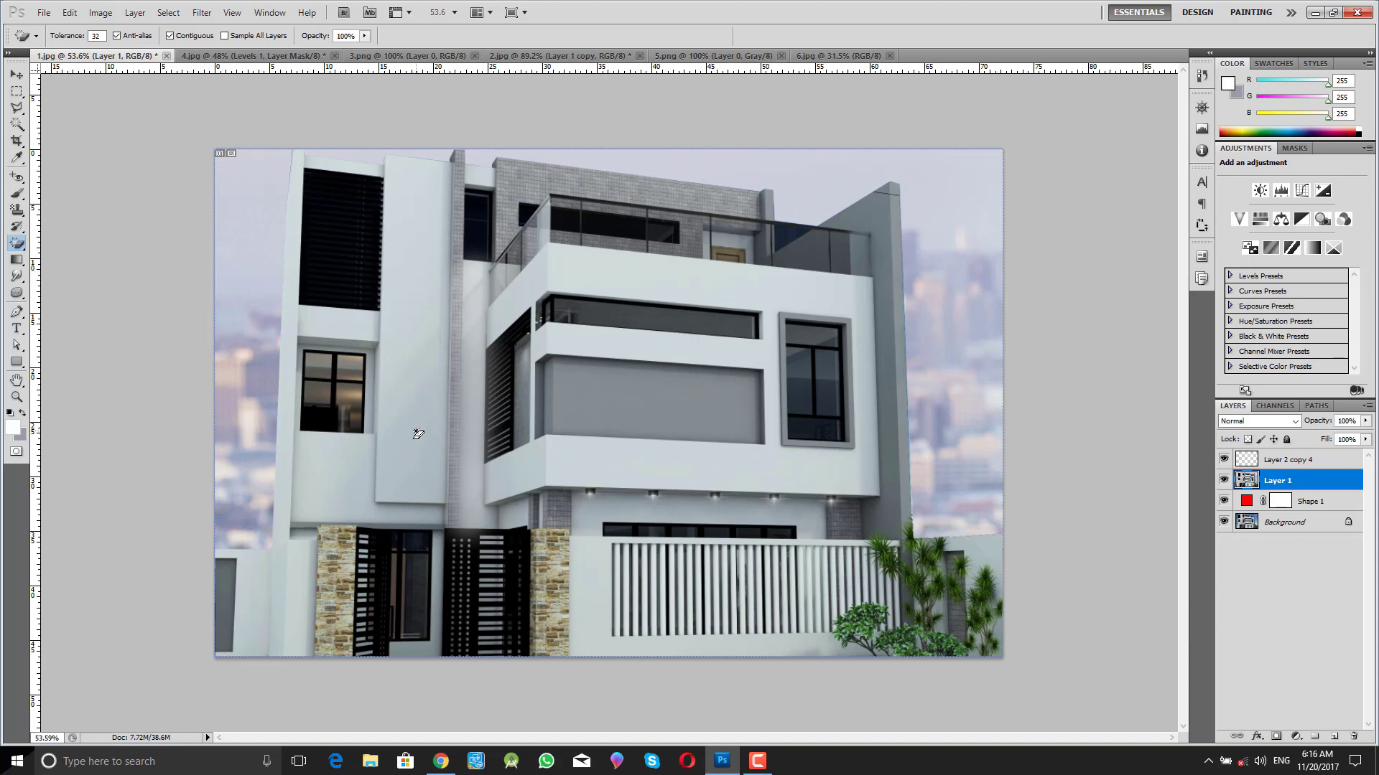
{"action": "left_click", "coordinate": [420, 338]}
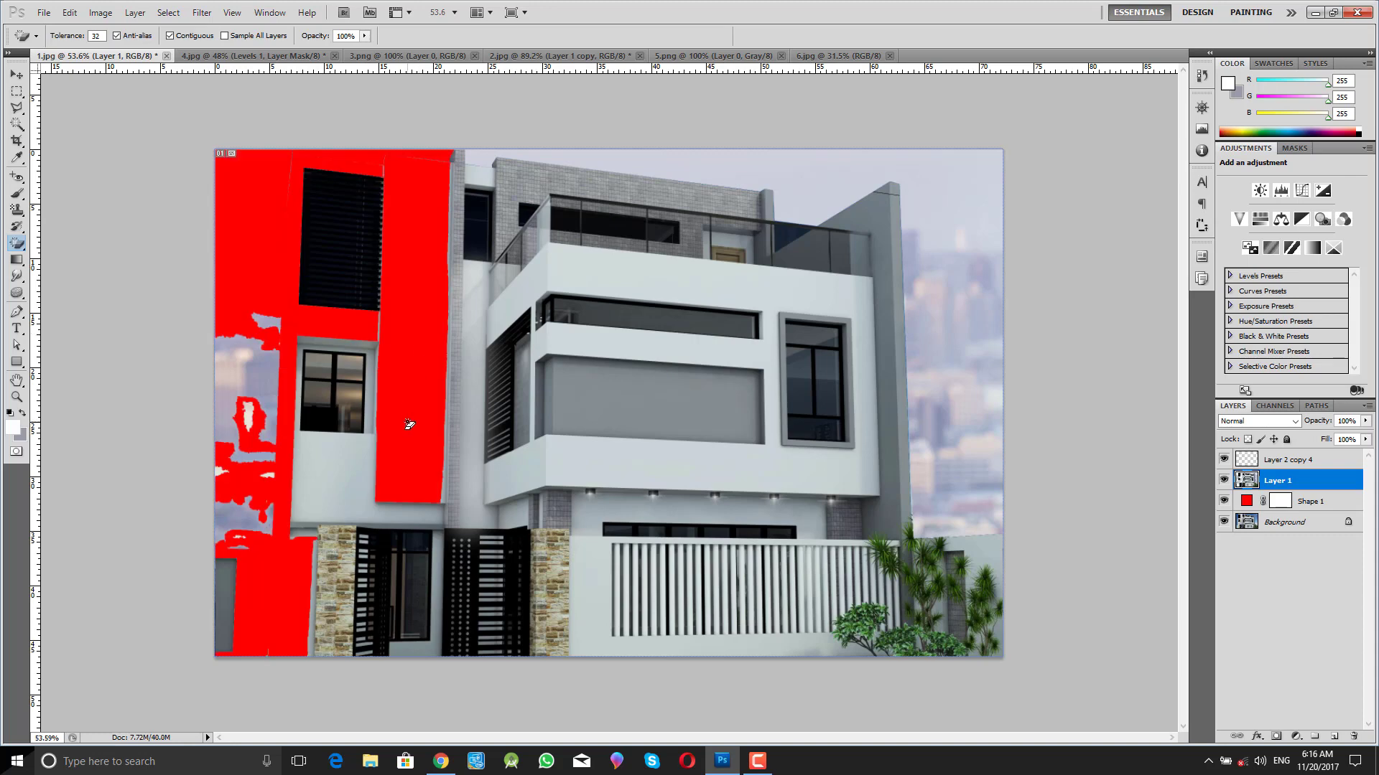
{"action": "key", "text": "ctrl+z"}
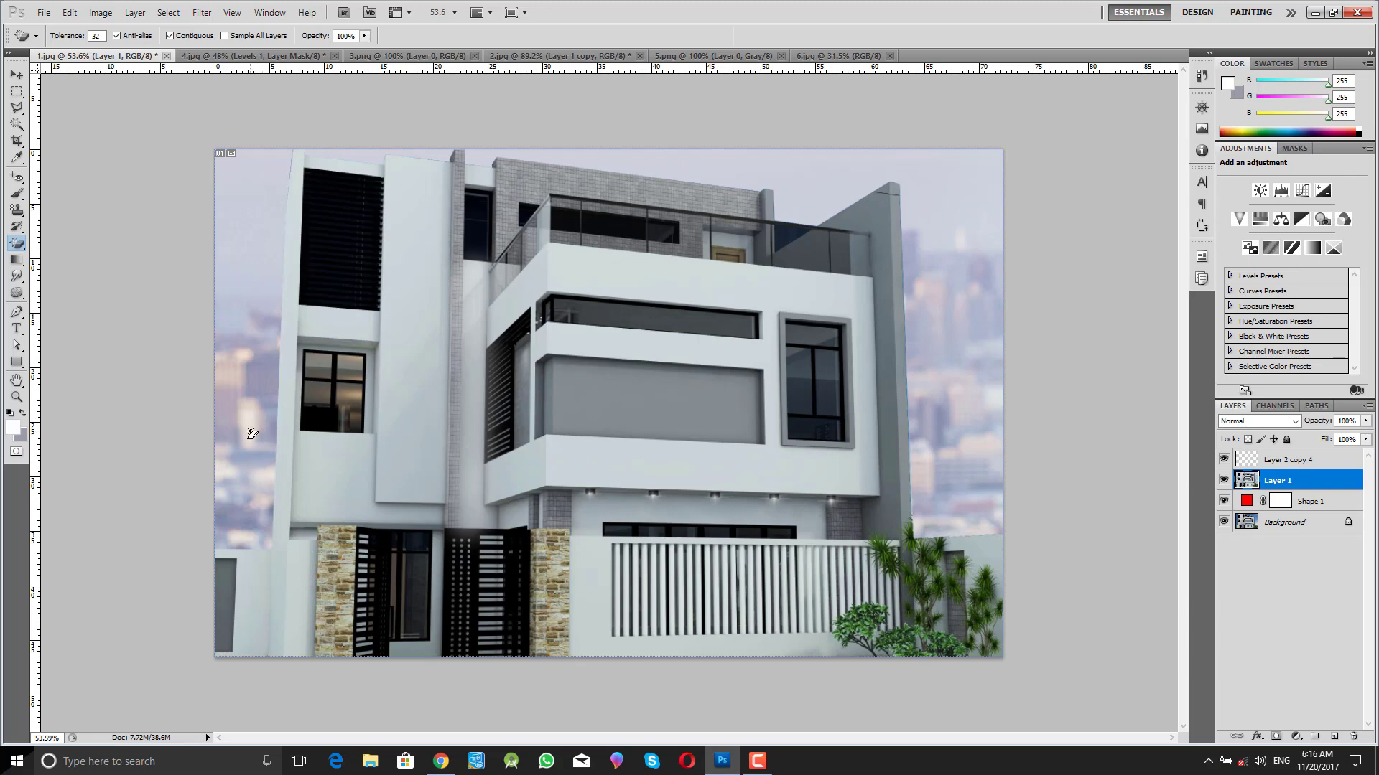
- Choose the Gradient Tool, review its tool variants, and switch to Chrome showing the YouTube channel's videos page
{"action": "left_click", "coordinate": [18, 261]}
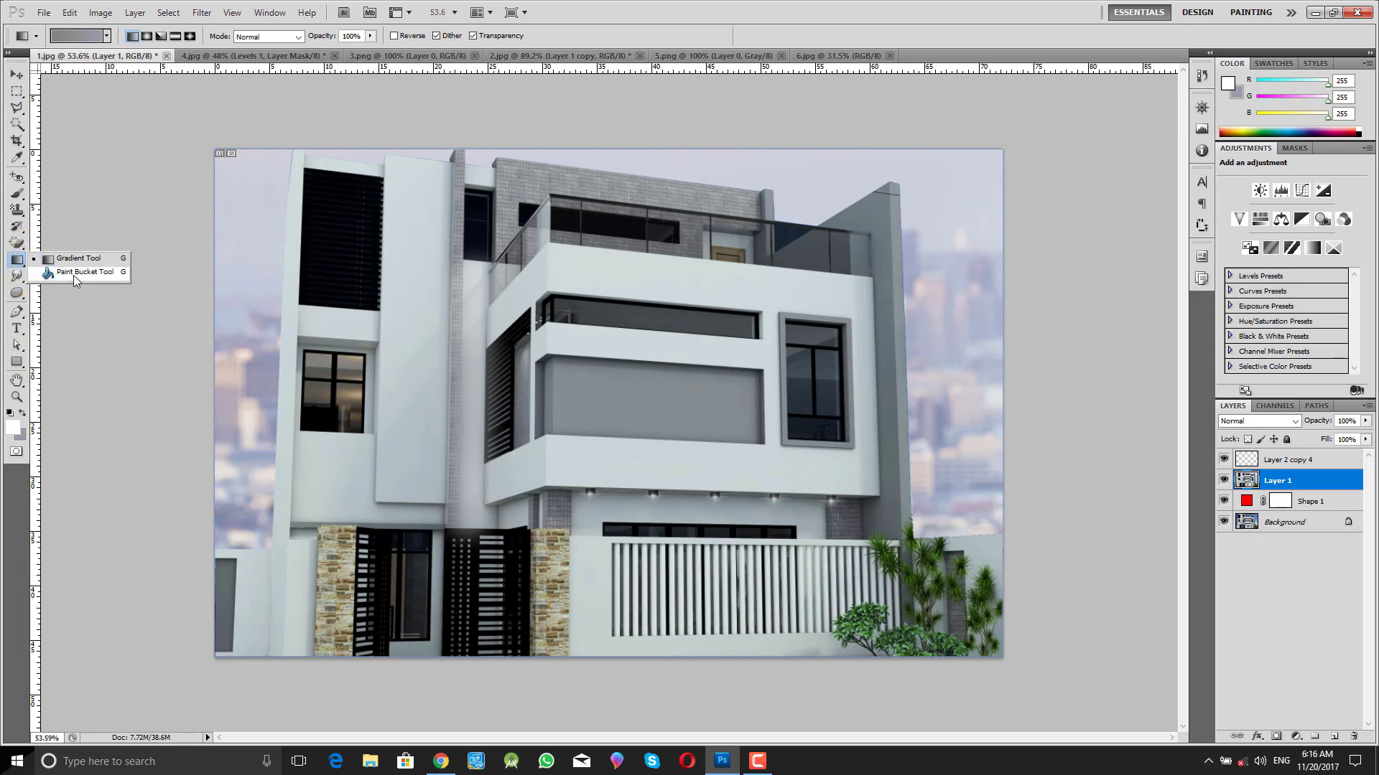
{"action": "left_click", "coordinate": [16, 262]}
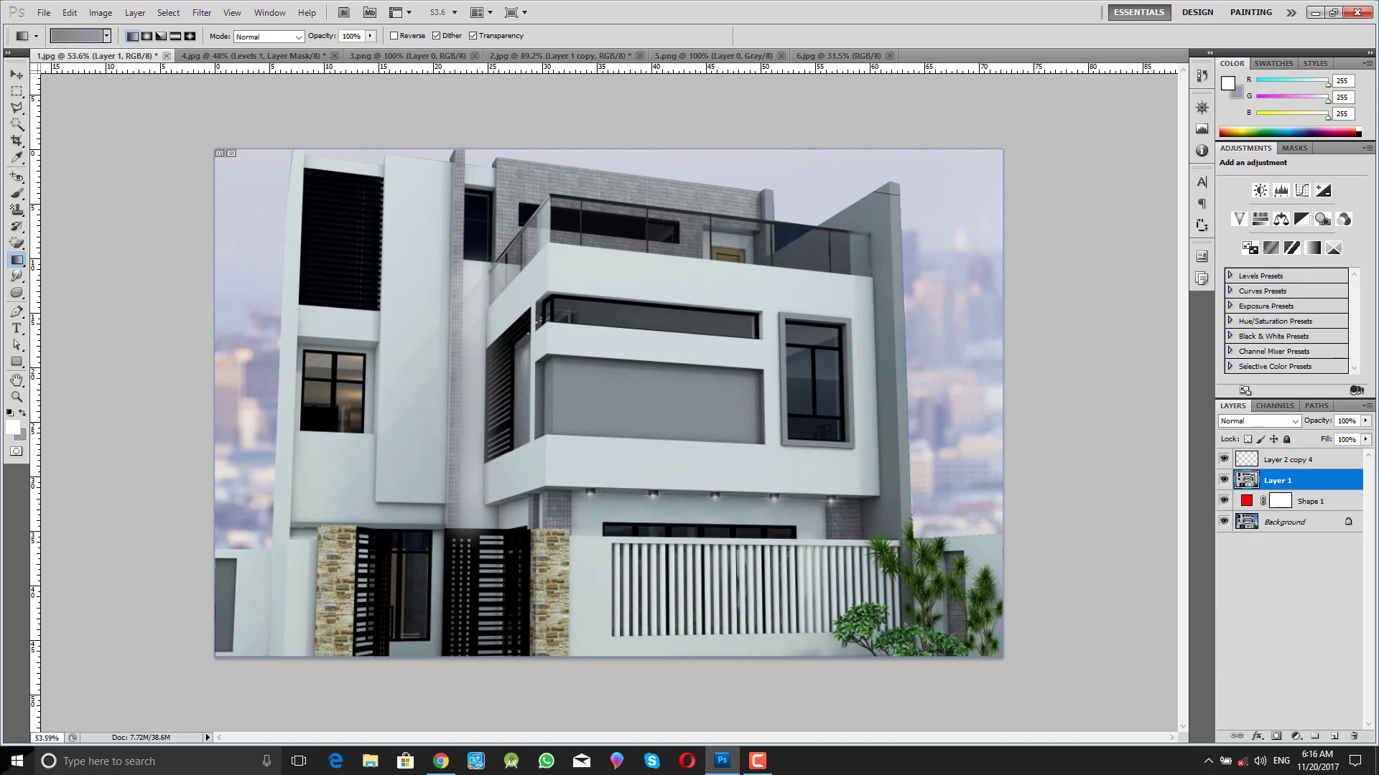
{"action": "left_click", "coordinate": [444, 765]}
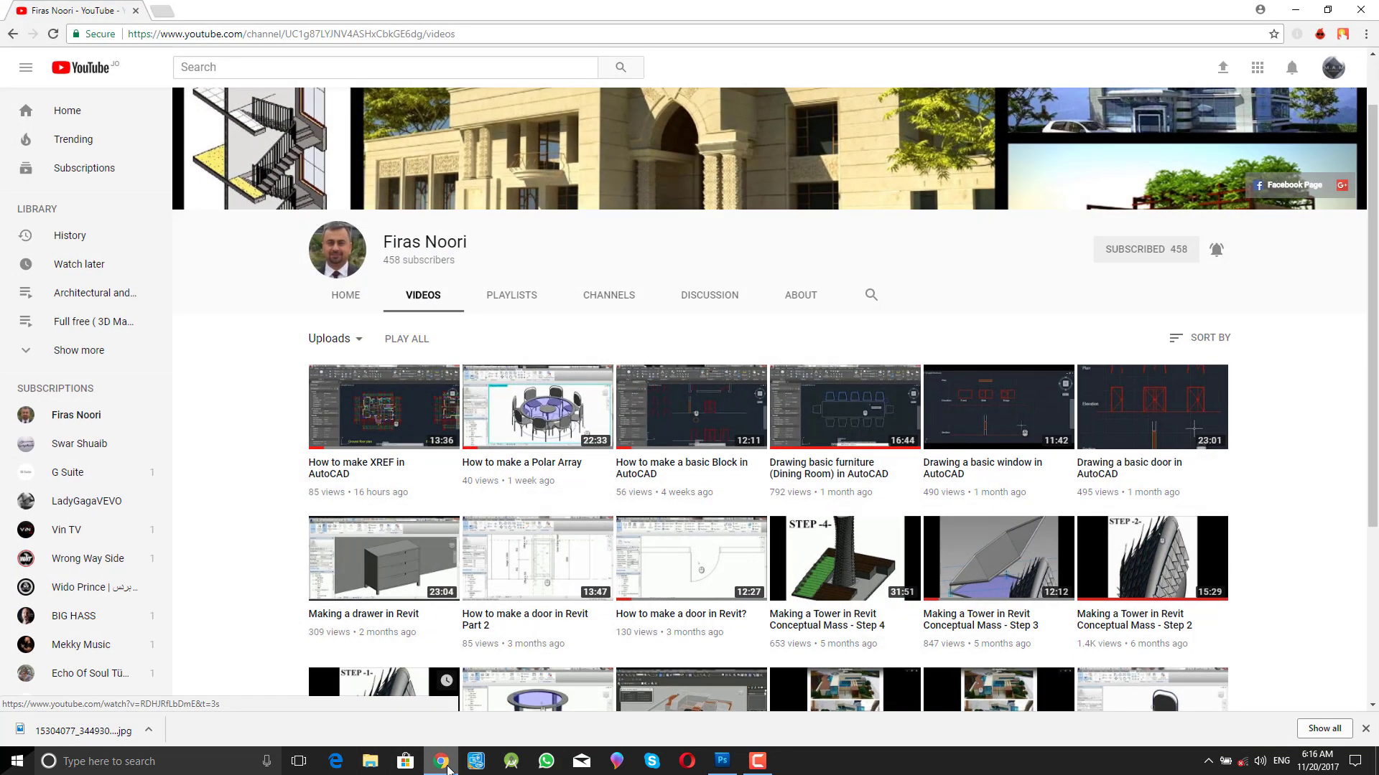